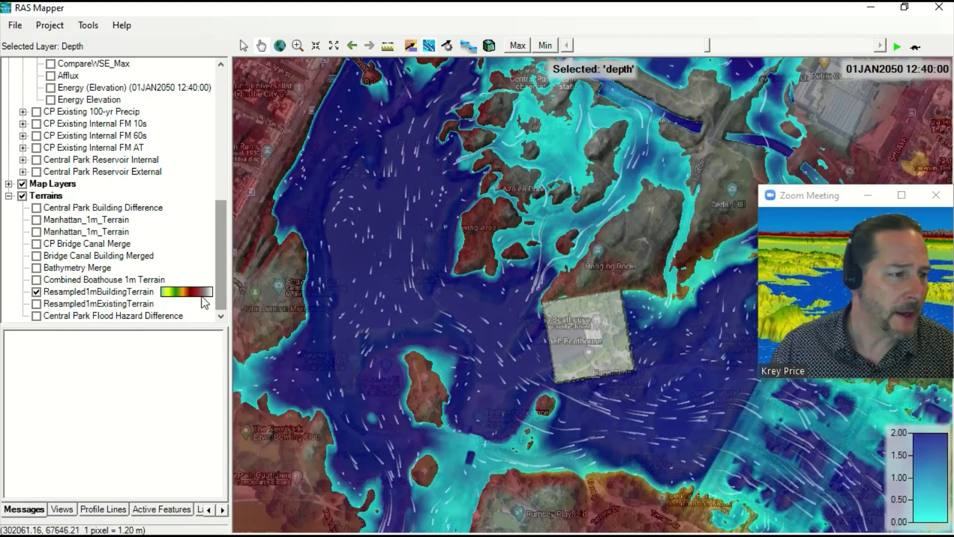
Show the Resampled1mExistingTerrain layer and hide Resampled1mBuildingTerrain
left_click(47, 305)
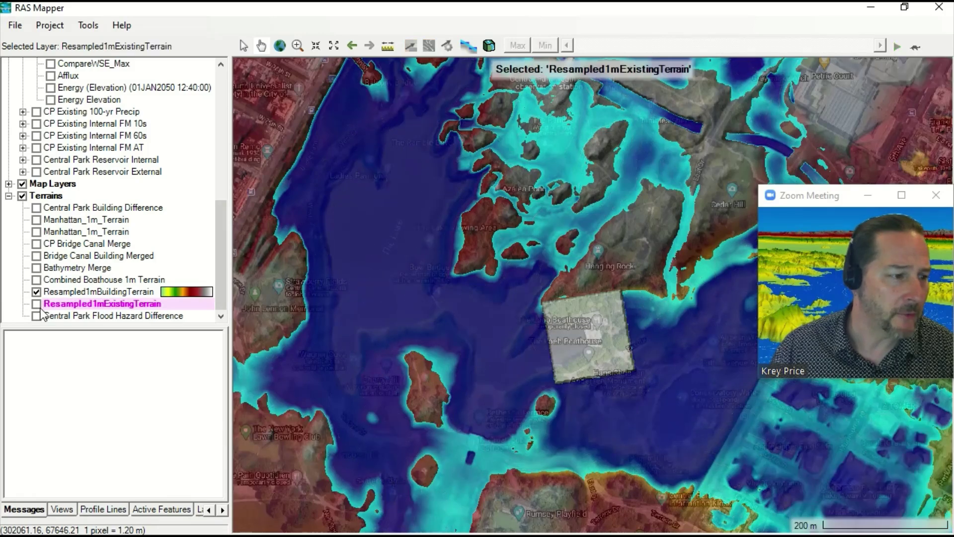
left_click(36, 303)
left_click(36, 291)
Hide the Central Park Building After depth map, and display and select the Central Park Building Before depth map
scroll(210, 248, "up", 7)
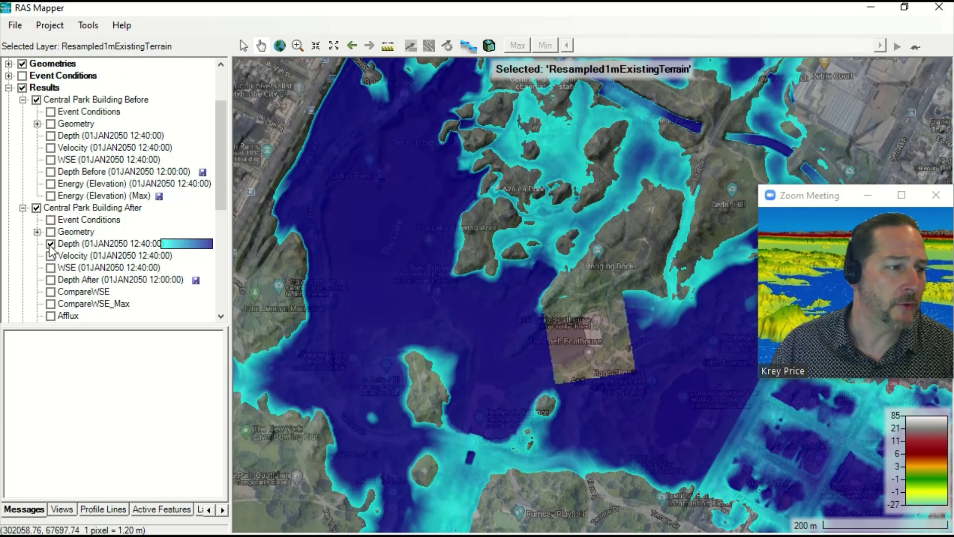
left_click(50, 244)
left_click(51, 136)
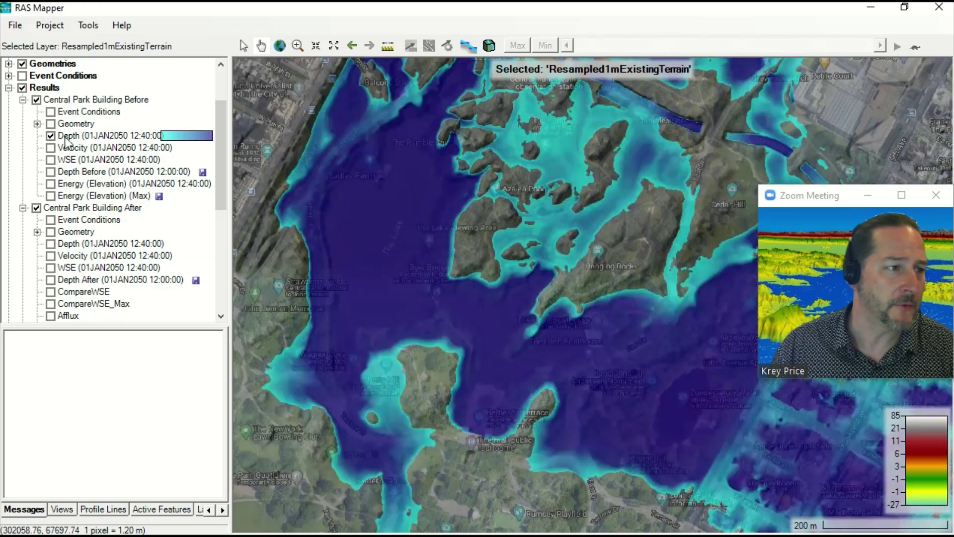
left_click(69, 137)
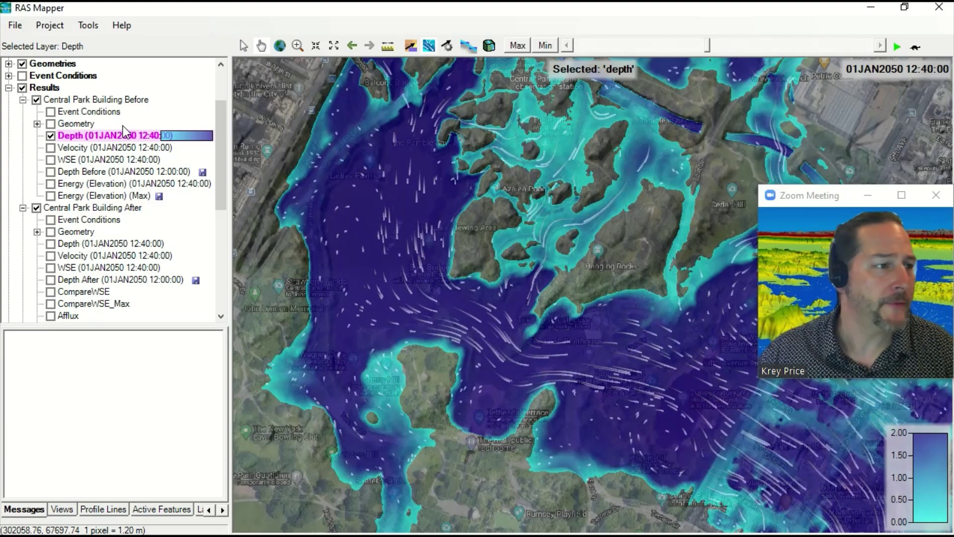
Add an in-memory Depth * Velocity raster map for the 01JAN2050 12:00:00 profile to the Central Park Building Before results
right_click(80, 100)
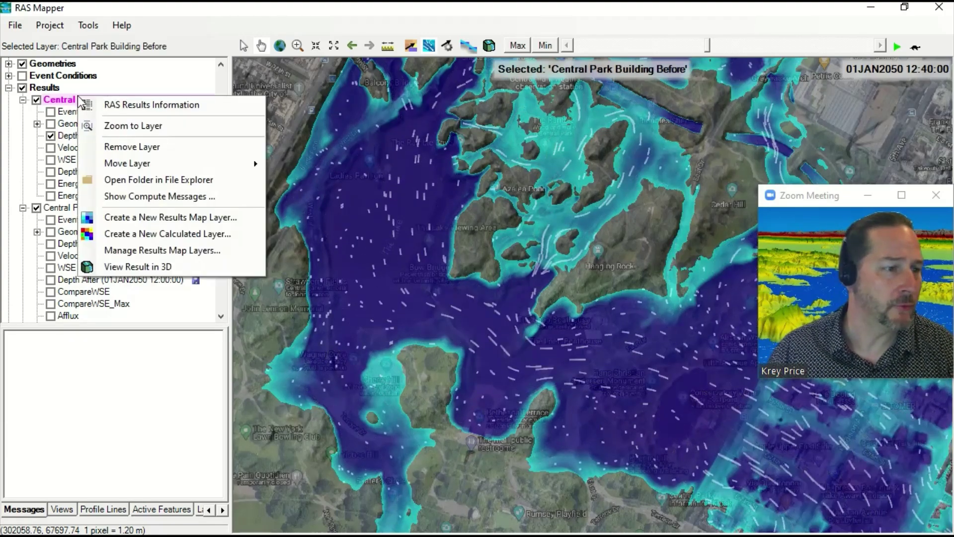
left_click(145, 219)
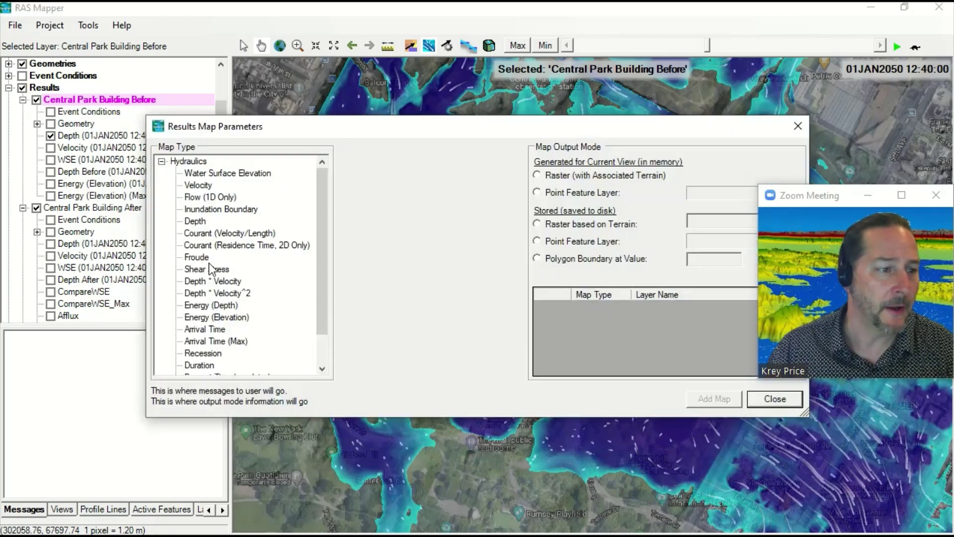
left_click(205, 282)
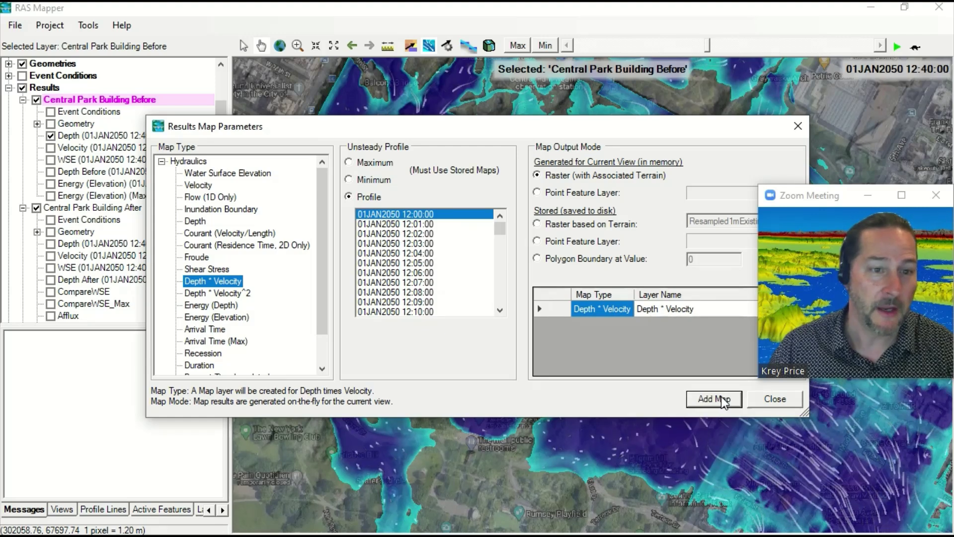
left_click(712, 405)
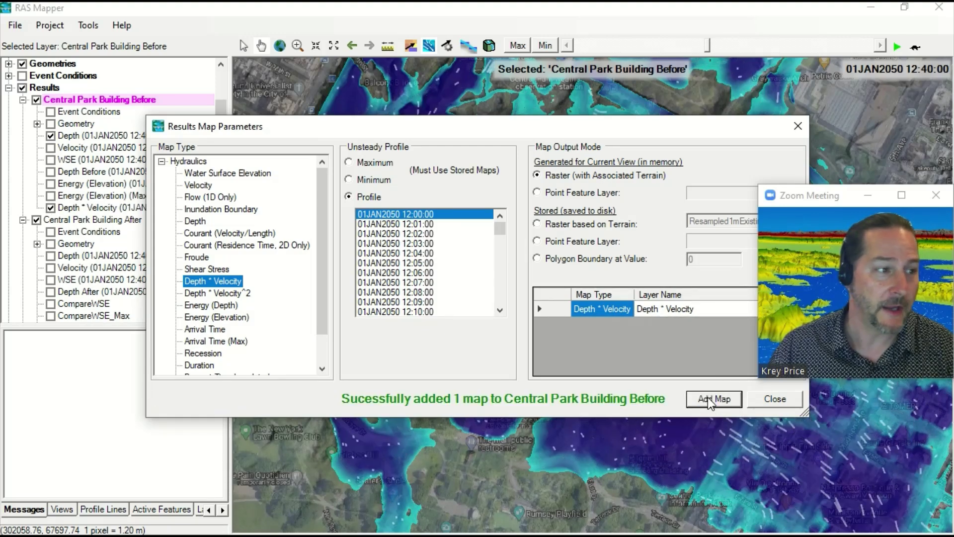
left_click(765, 399)
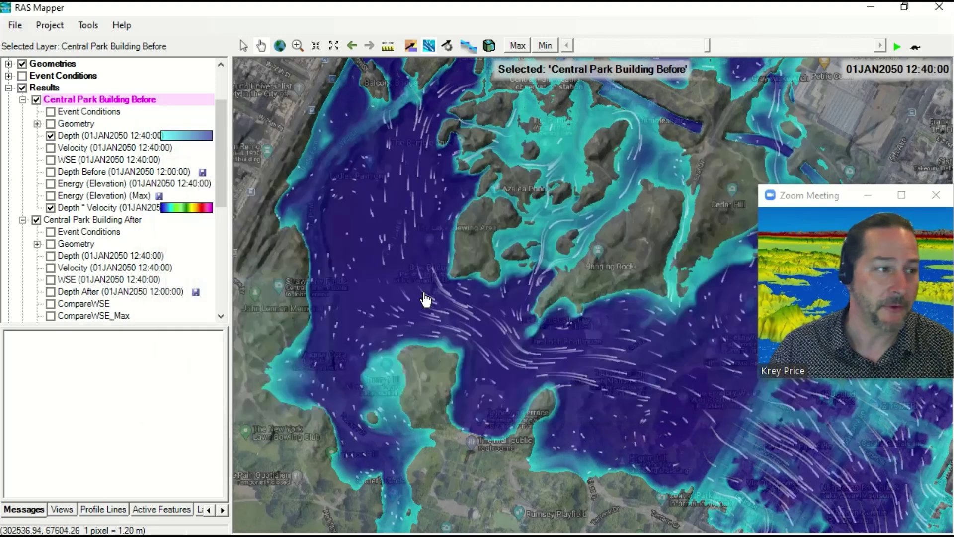
Hide the Depth map, select the Depth * Velocity map and advance its time to 12:28:00 and on to 12:40:00
left_click(51, 136)
left_click(70, 208)
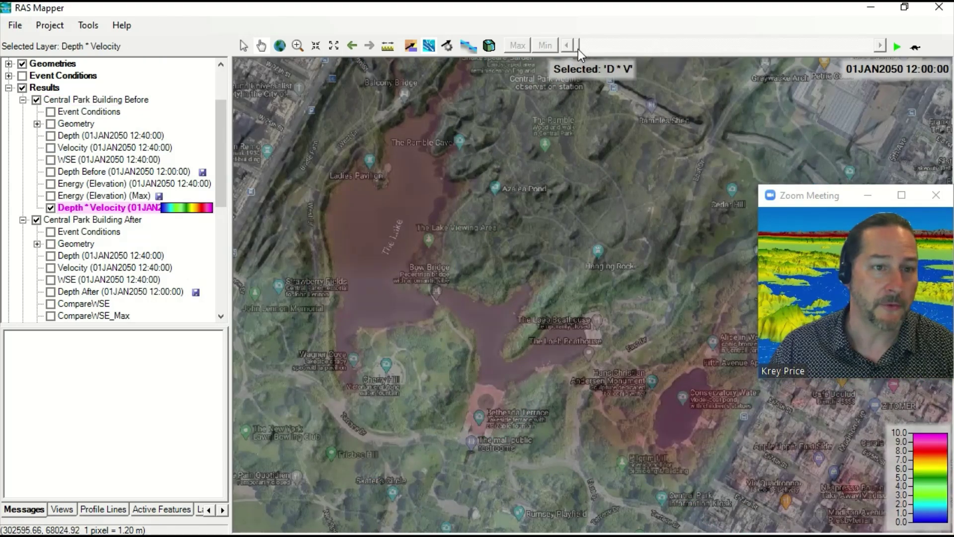
left_click_drag(582, 47, 668, 47)
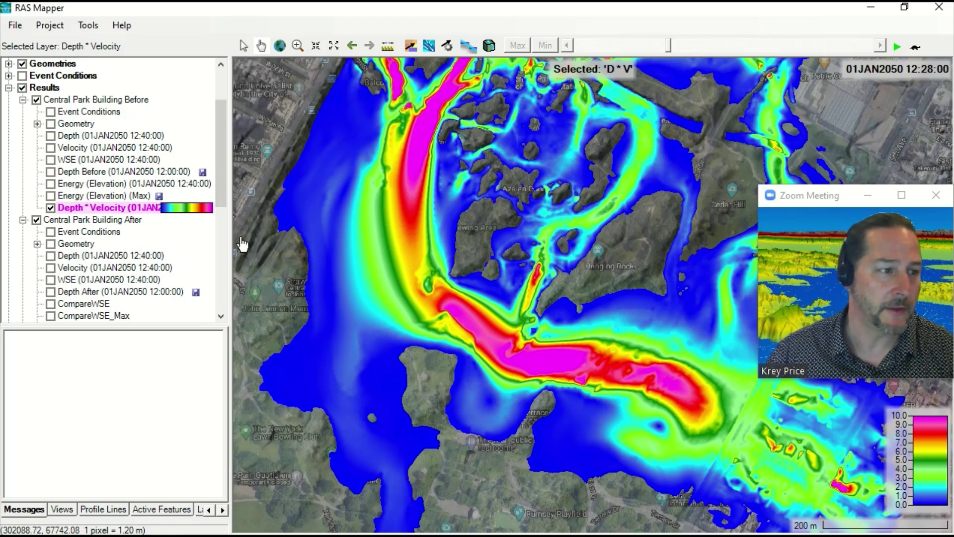
left_click_drag(665, 49, 713, 59)
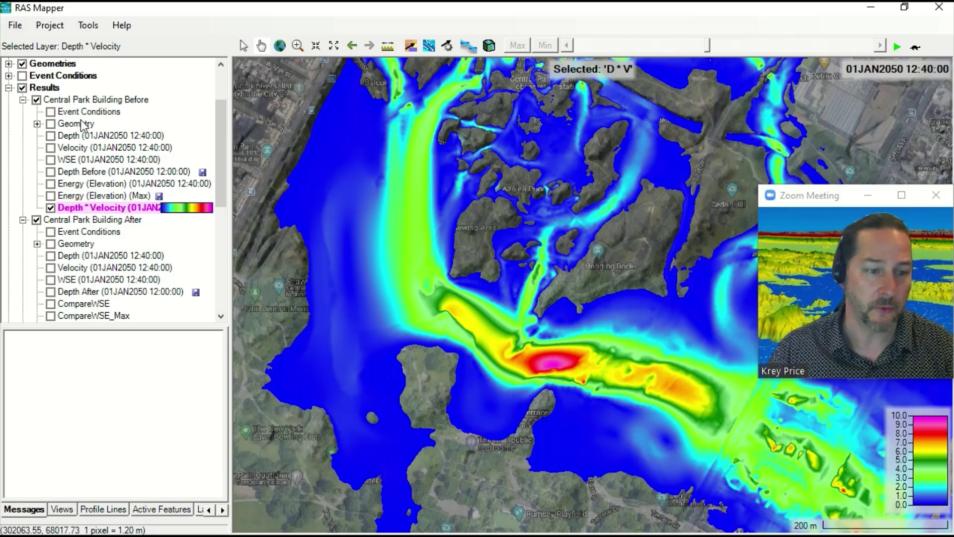
Add a stored, terrain-based raster map of maximum Depth * Velocity to Central Park Building Before and hide the time-varying Depth * Velocity map
right_click(91, 101)
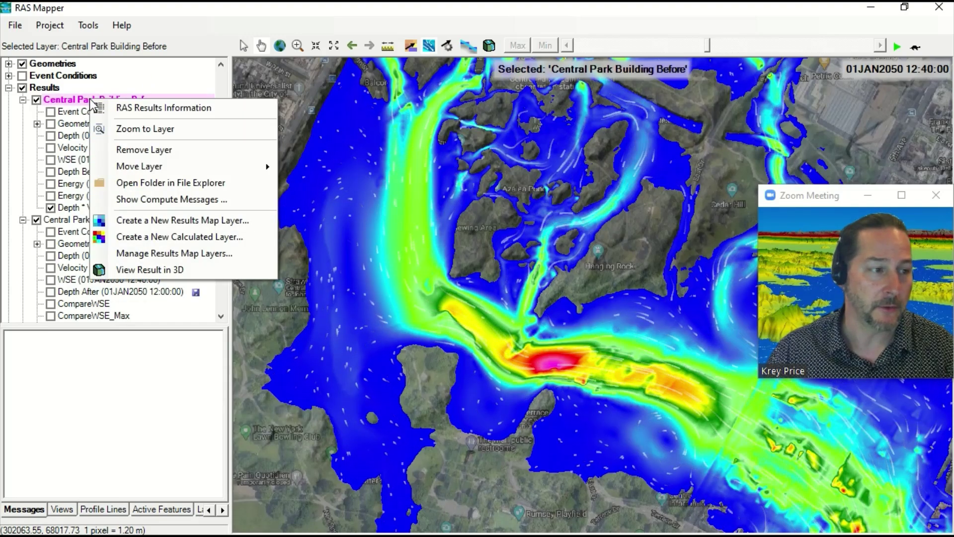
left_click(171, 222)
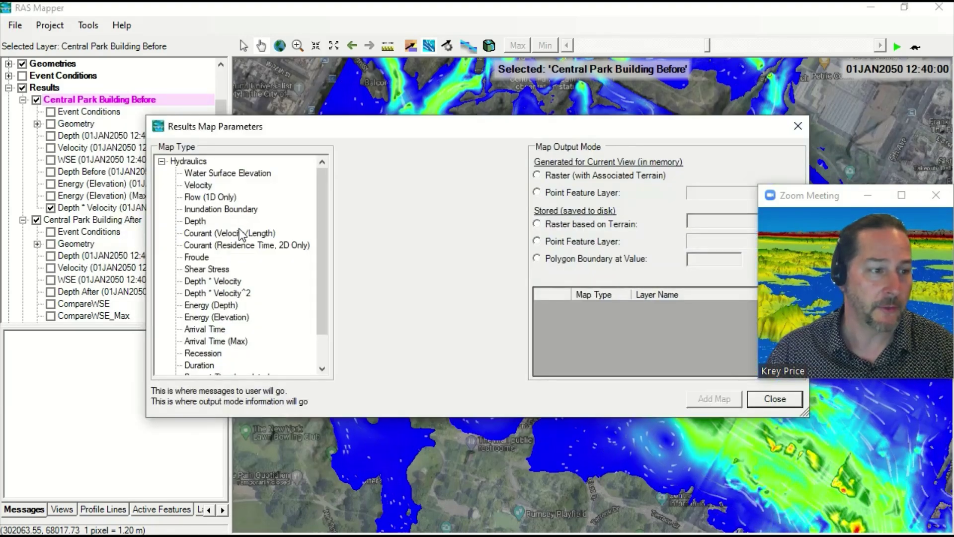
left_click(211, 281)
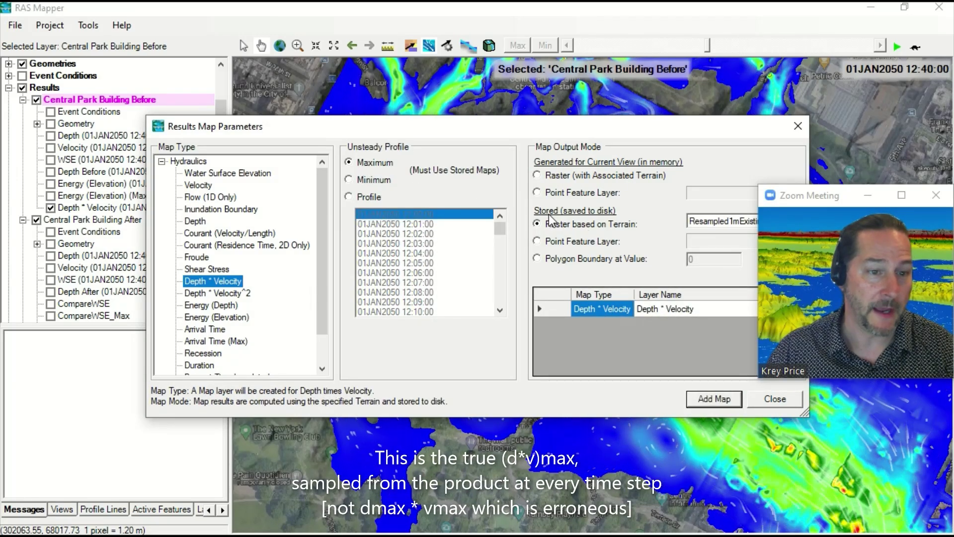
left_click(714, 399)
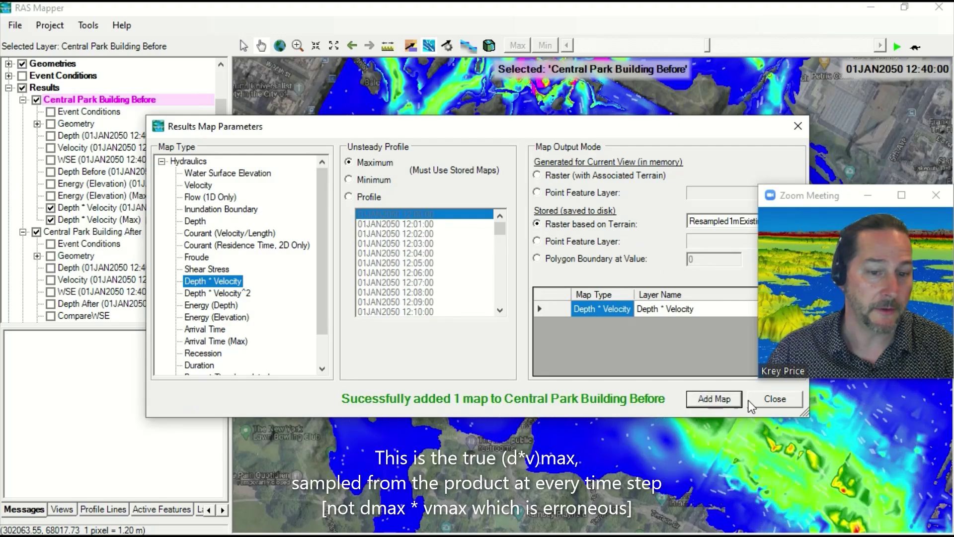
left_click(775, 399)
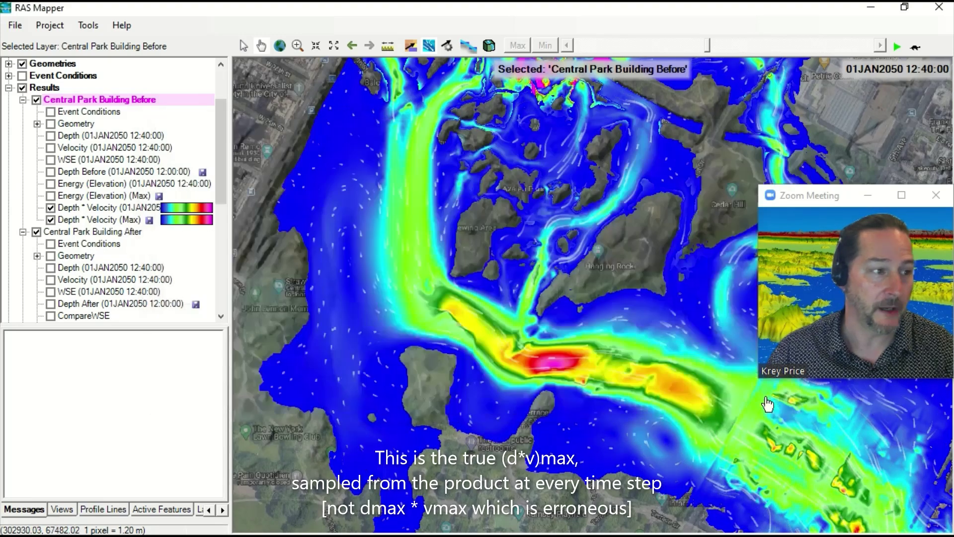
left_click(50, 208)
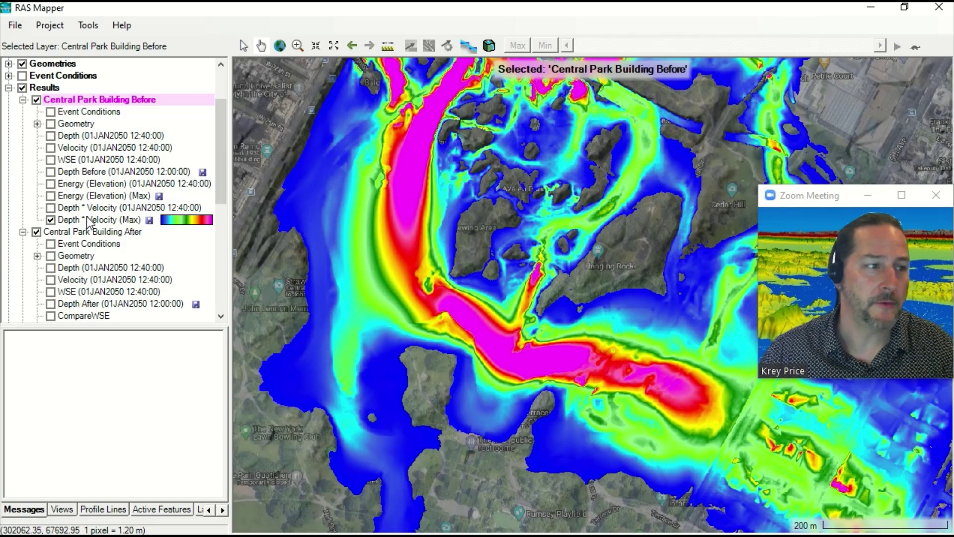
Start a new calculated layer for Central Park Building Before, load the Depth * Velocity script and review its code
right_click(100, 102)
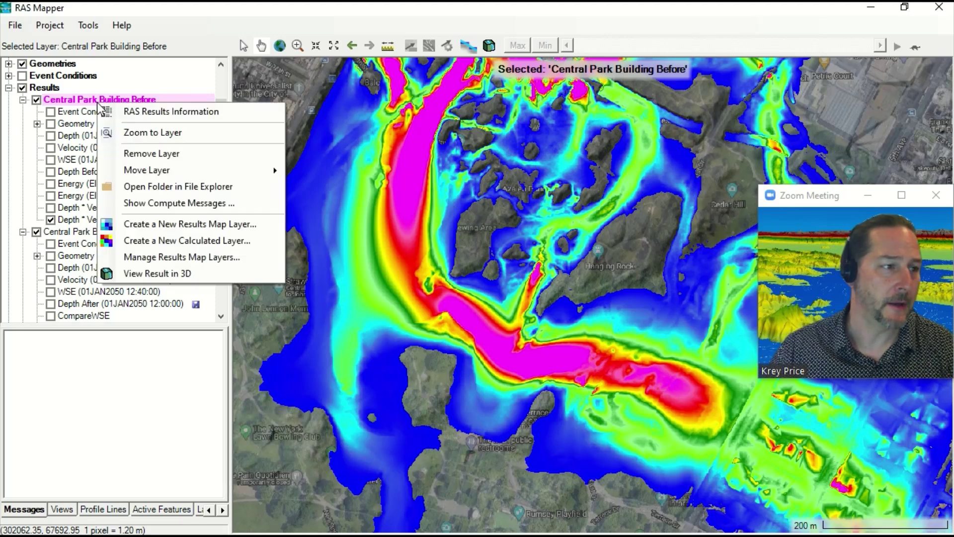
left_click(141, 243)
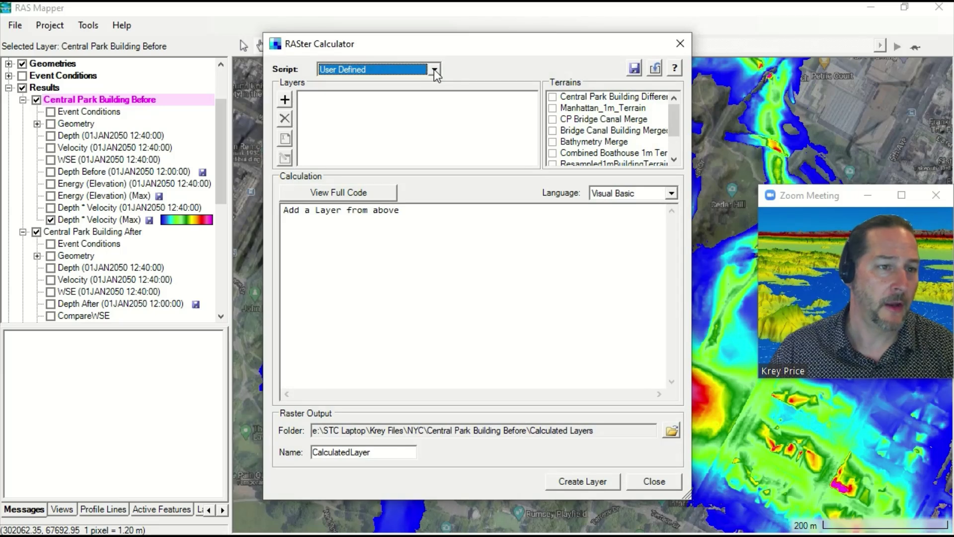
left_click(434, 69)
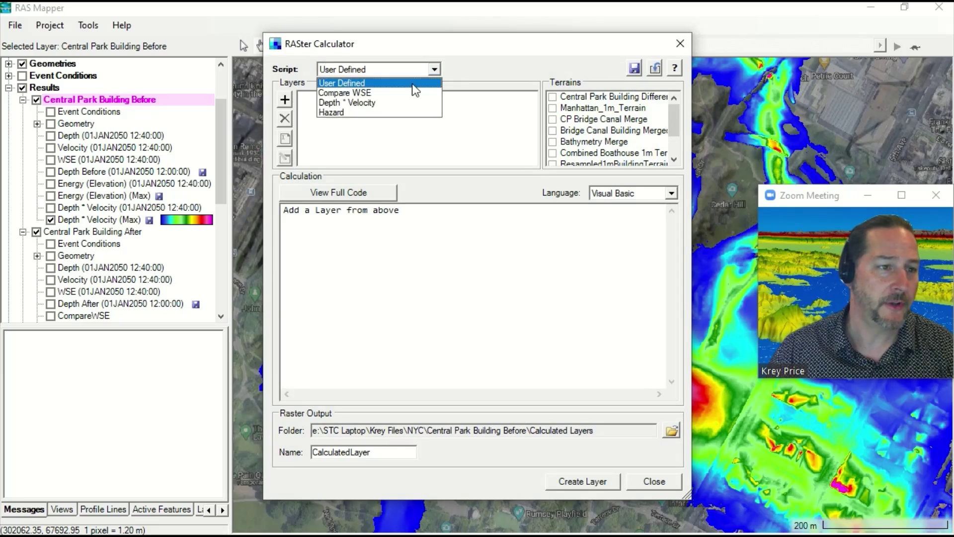
left_click(345, 103)
scroll(484, 335, "down", 1)
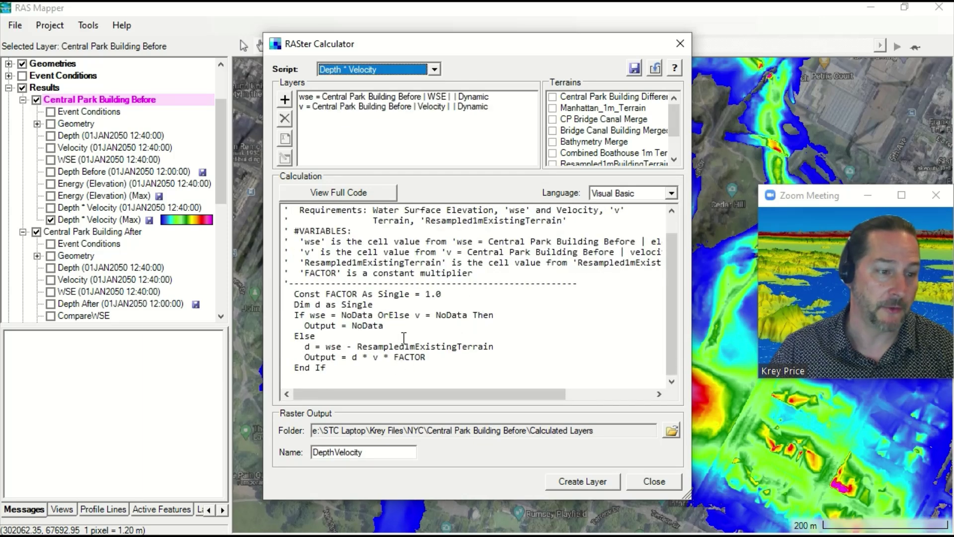
Load the Hazard script and examine its constants, the depth calculation from WSE minus terrain and the feet-to-metres conversion lines
left_click(435, 70)
left_click(383, 113)
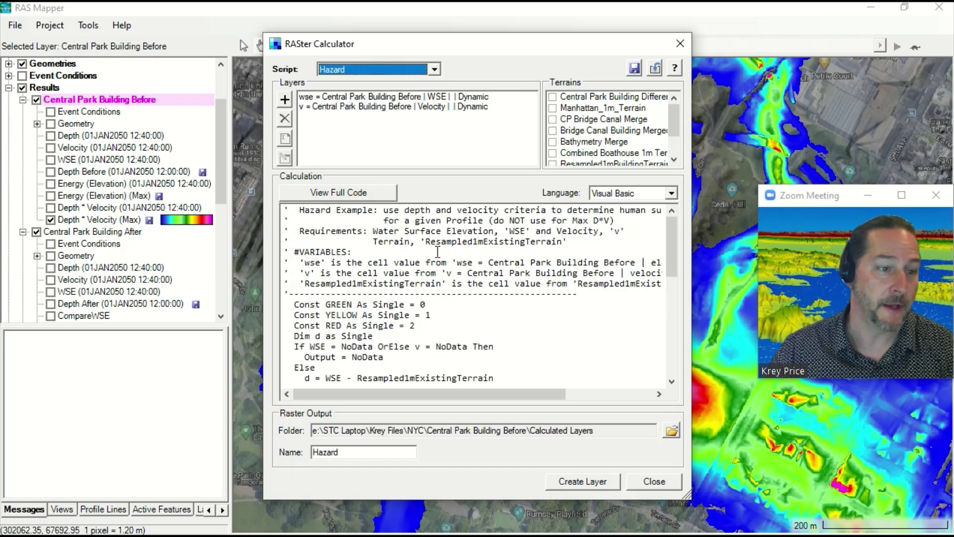
scroll(430, 284, "down", 1)
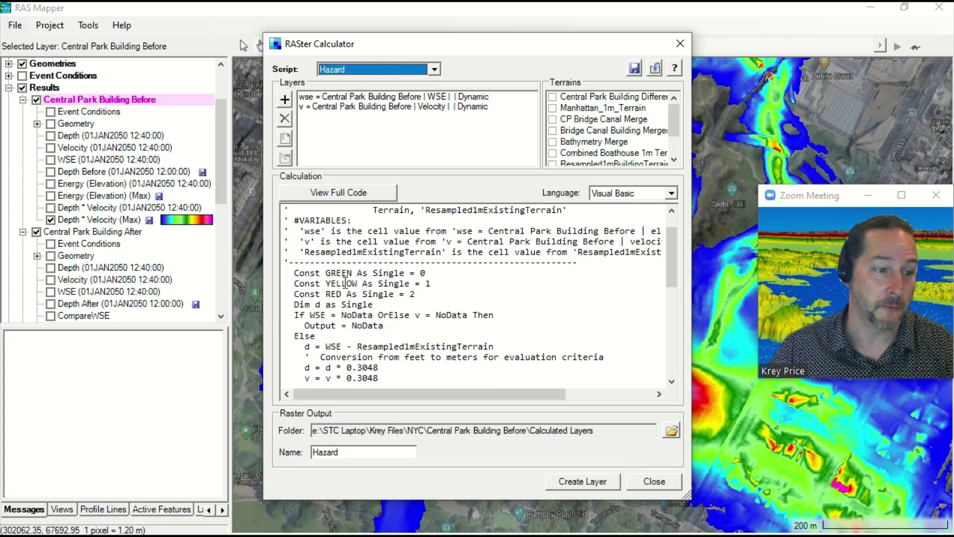
scroll(373, 293, "down", 1)
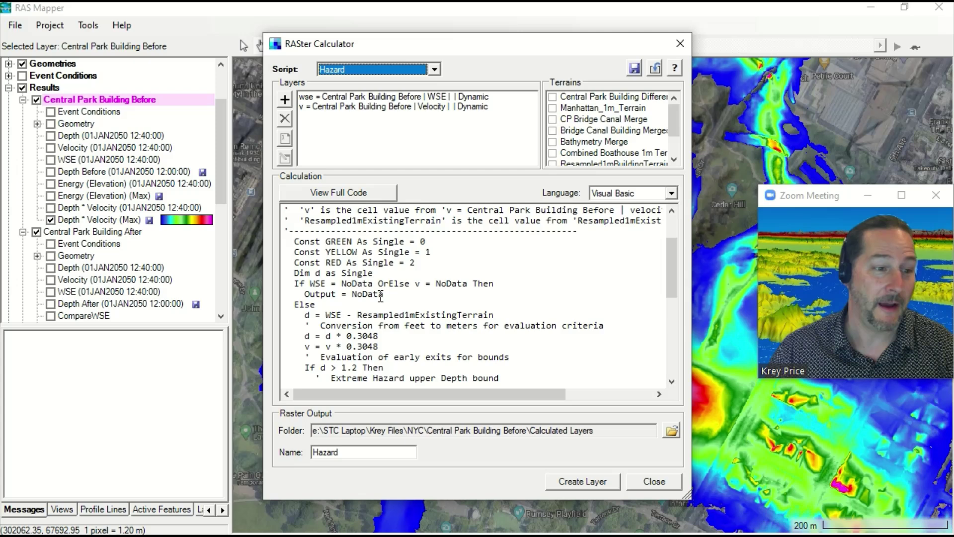
left_click_drag(306, 336, 383, 346)
left_click(360, 331)
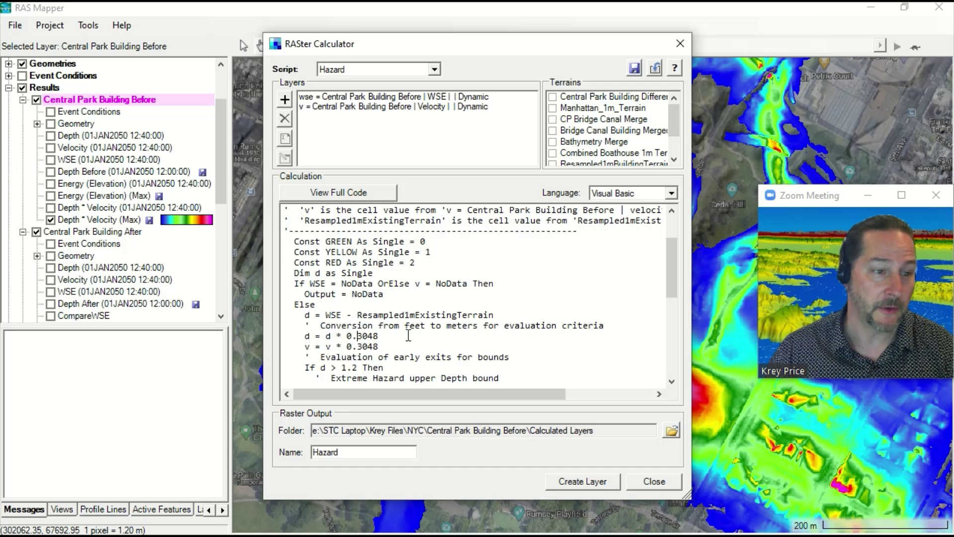
scroll(388, 330, "up", 1)
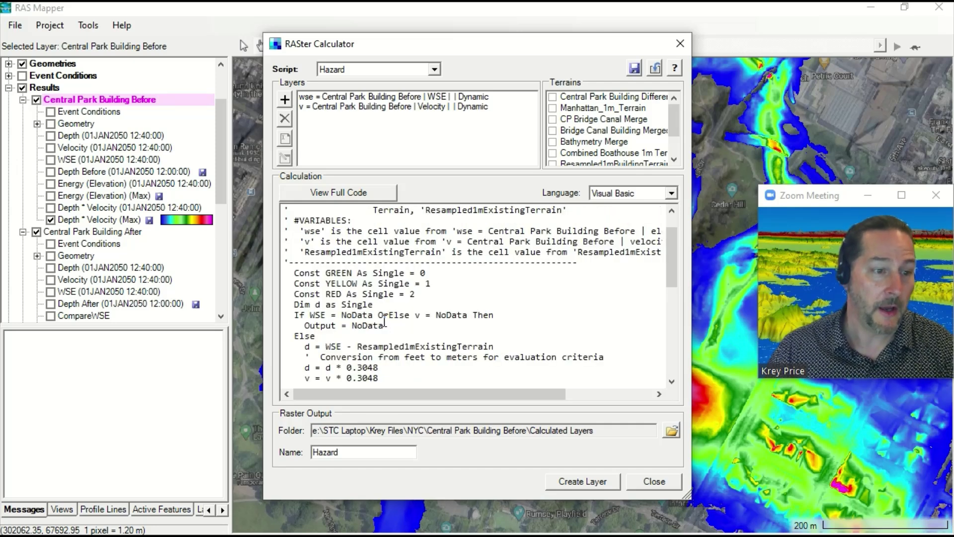
scroll(410, 272, "up", 1)
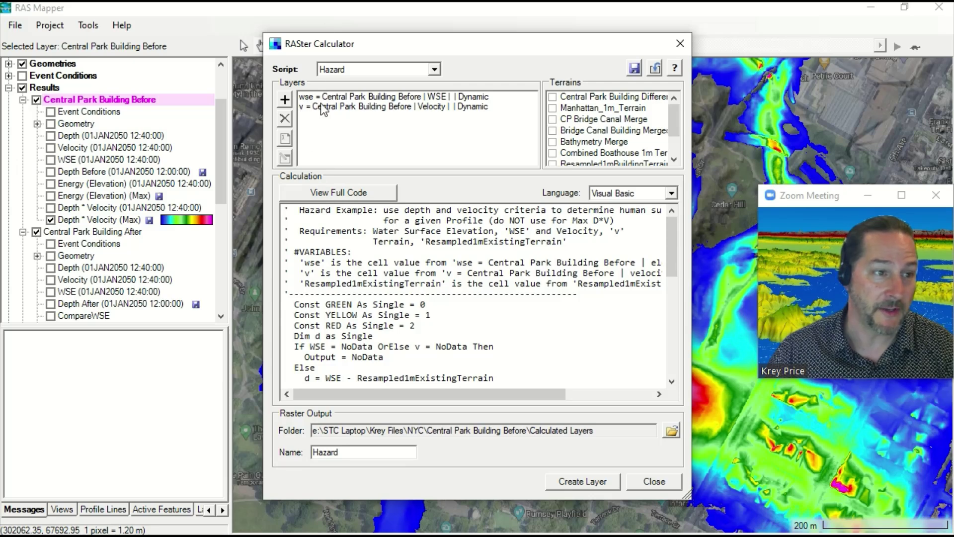
scroll(390, 319, "down", 1)
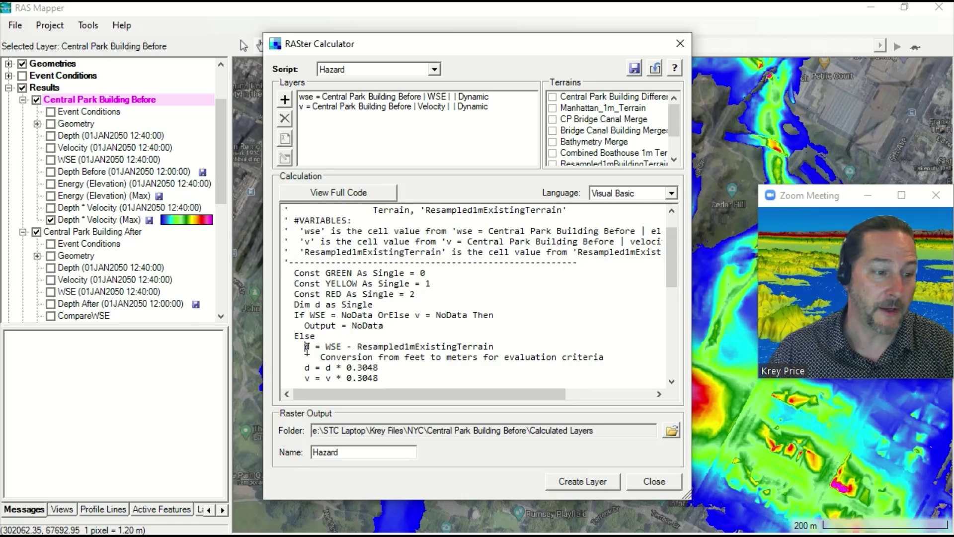
left_click_drag(307, 347, 502, 350)
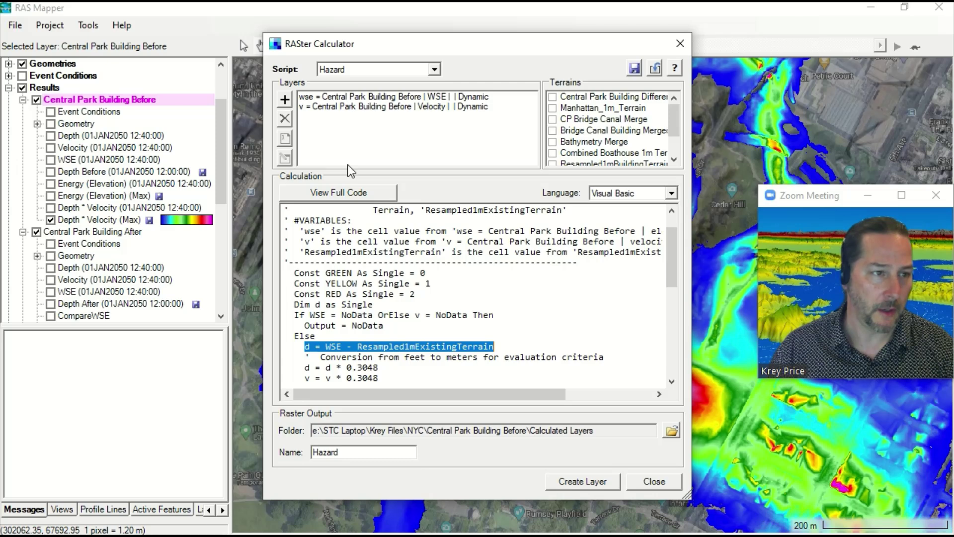
Set the RASter Calculator script to User Defined
left_click(435, 69)
left_click(378, 83)
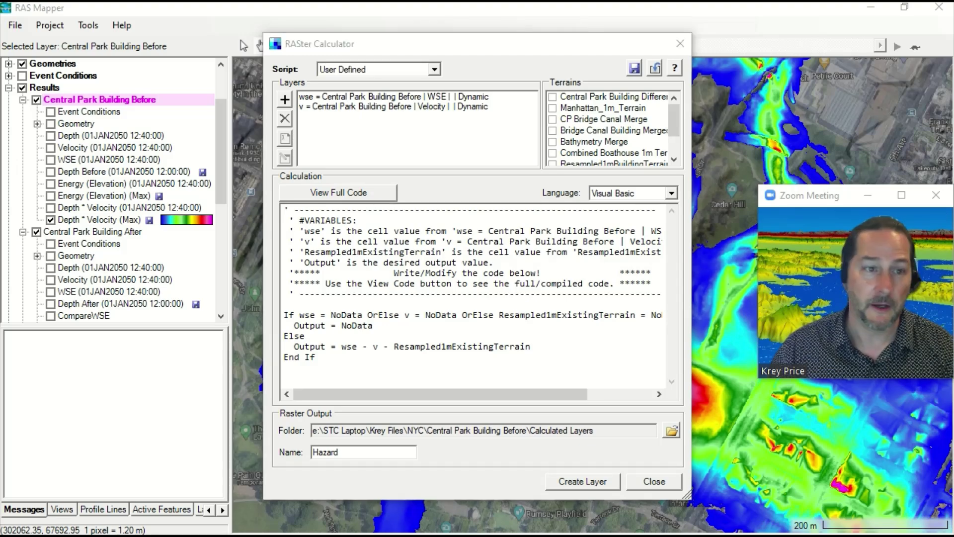
Switch to Chrome, open the web-based Australian Rainfall and Runoff guideline from the ARR Guidelines search result and expand Book 6: Flood Hydraulics
left_click_drag(953, 29, 407, 51)
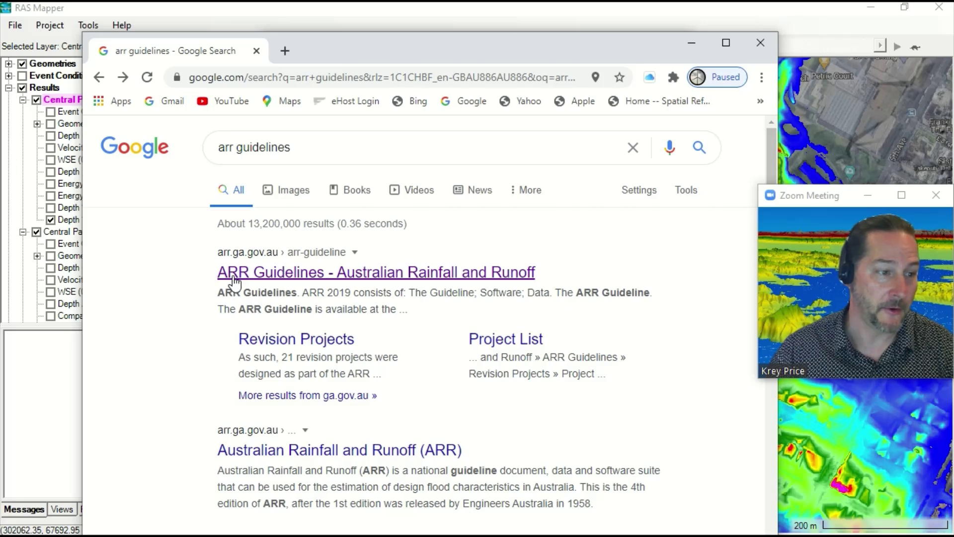
left_click(270, 280)
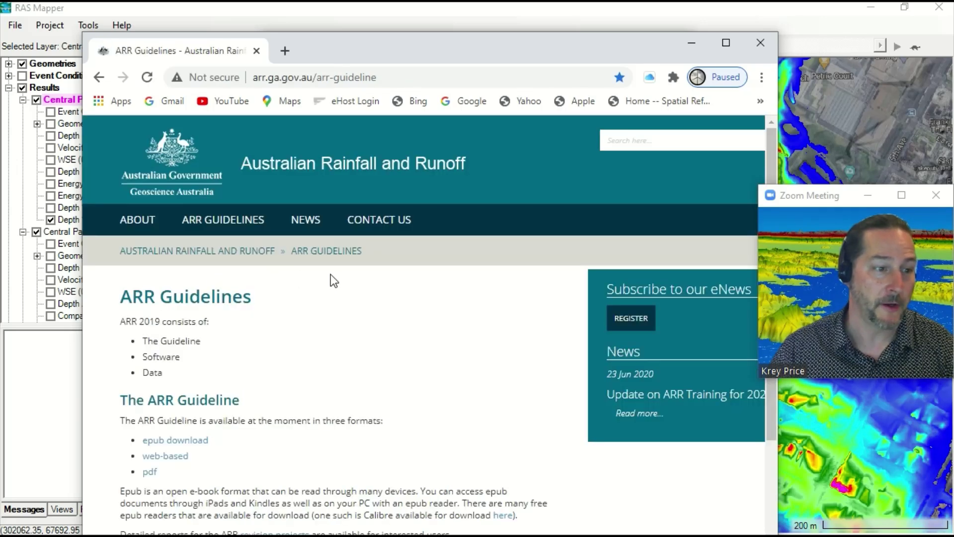
scroll(228, 392, "down", 2)
left_click(168, 383)
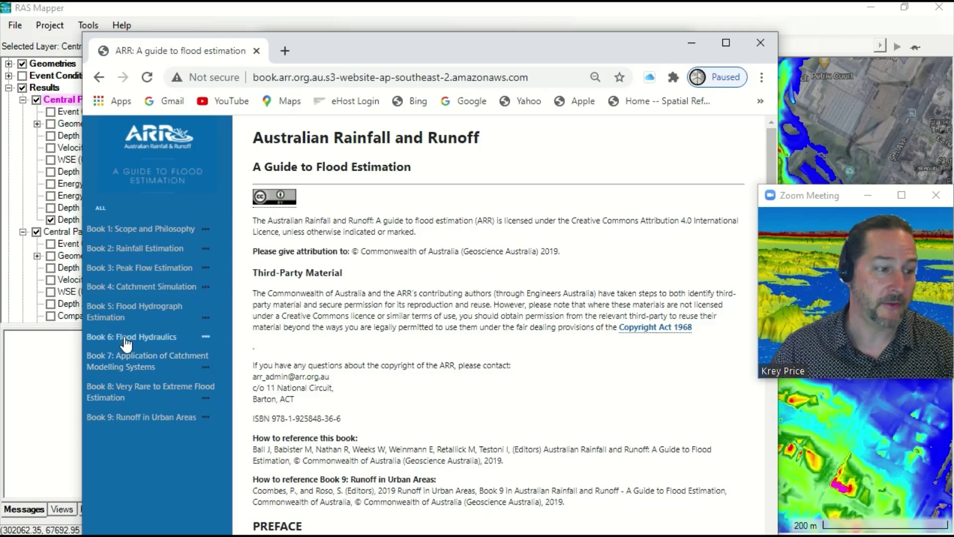
left_click(126, 338)
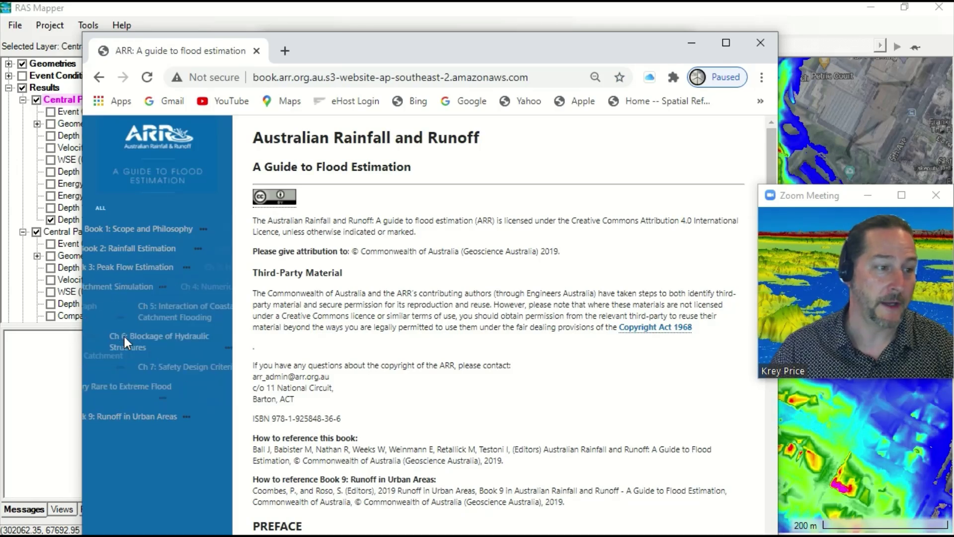
Open Chapter 7: Safety Design Criteria and examine the combined flood hazard curves and their vulnerability threshold tables
left_click(135, 369)
left_click_drag(770, 140, 820, 369)
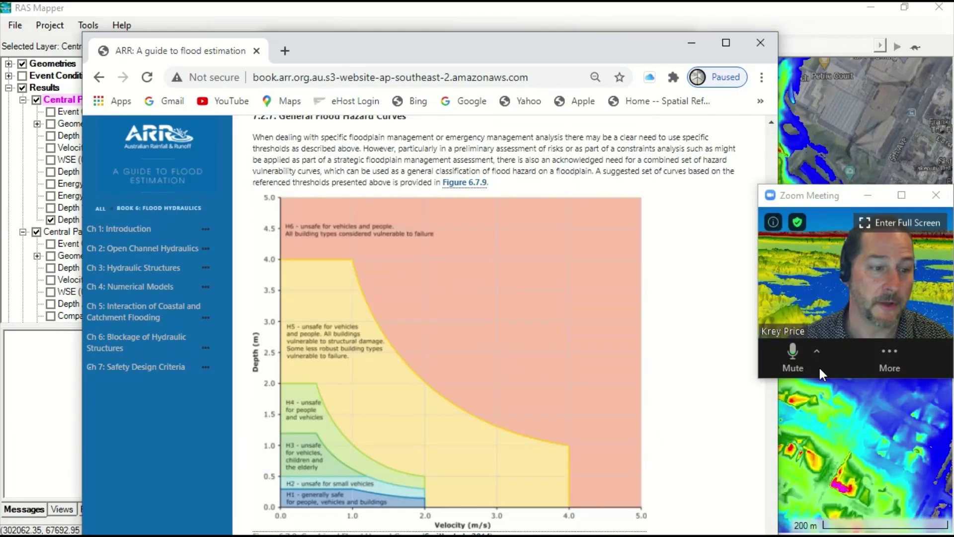
scroll(500, 440, "down", 1)
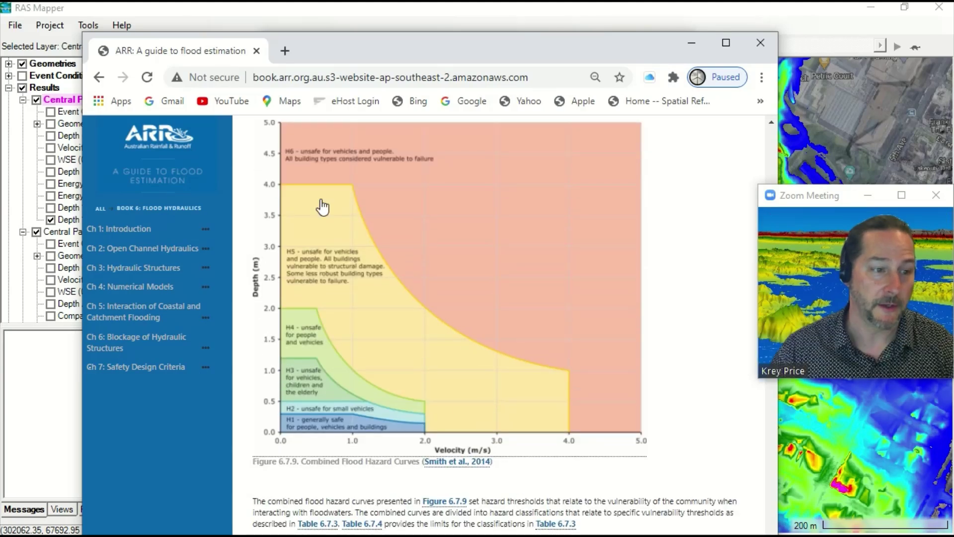
scroll(512, 407, "down", 5)
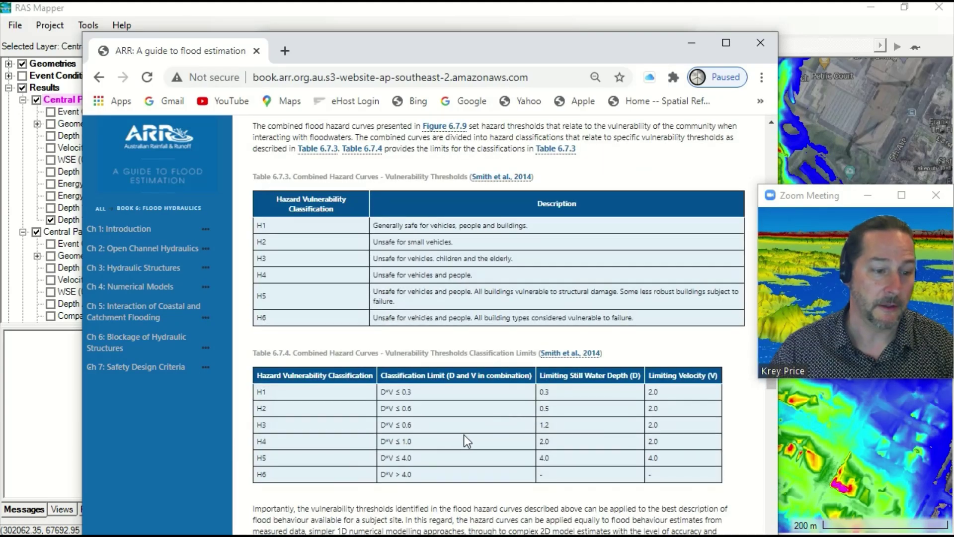
scroll(548, 422, "up", 5)
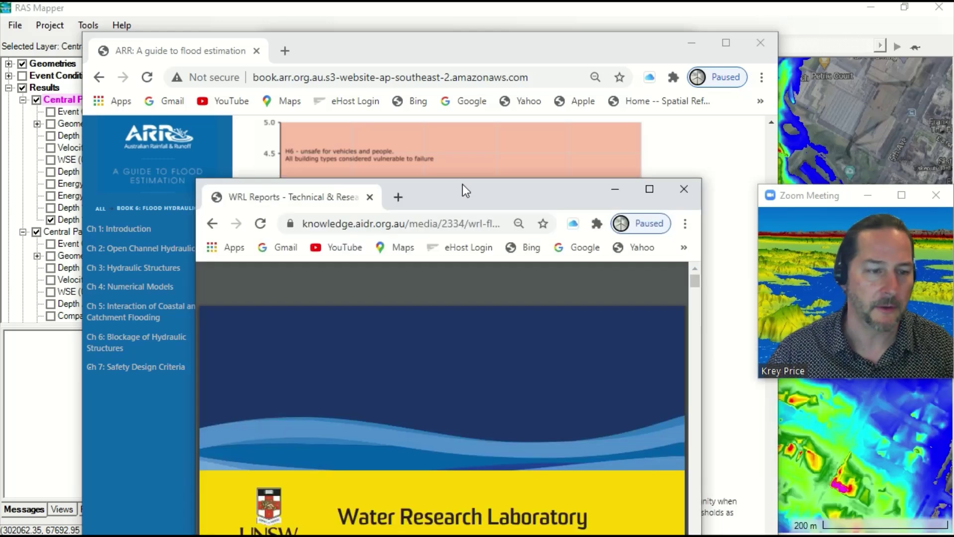
Examine the classification limits in Table 5-2 of the WRL Flood Hazard technical report, enlarging its window for reading and minimizing it when done
left_click_drag(462, 184, 499, 19)
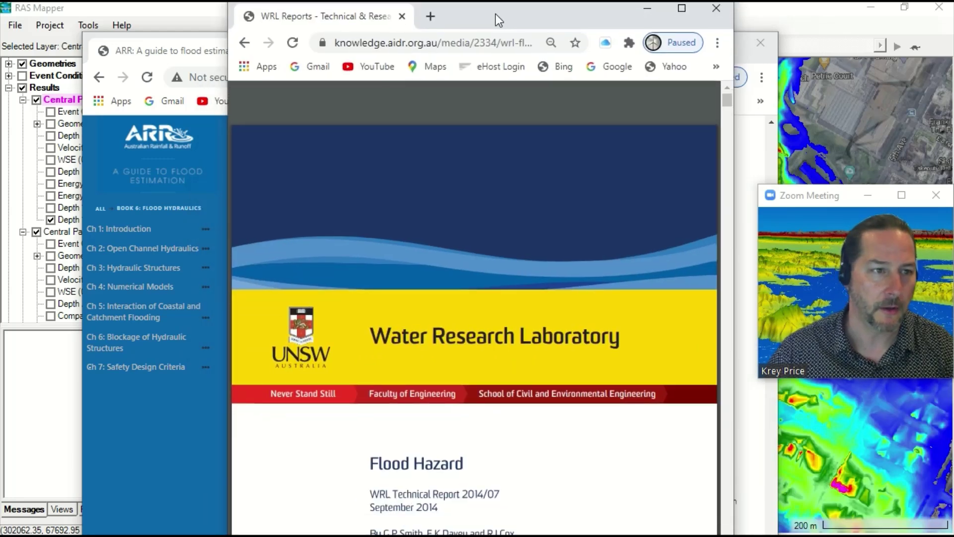
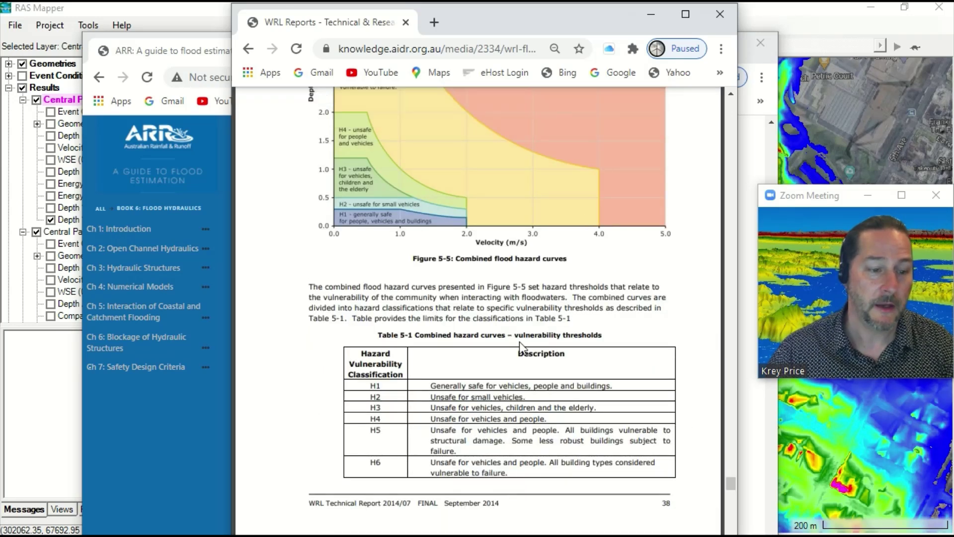
key("super+Up")
scroll(520, 342, "down", 5)
left_click_drag(354, 403, 623, 441)
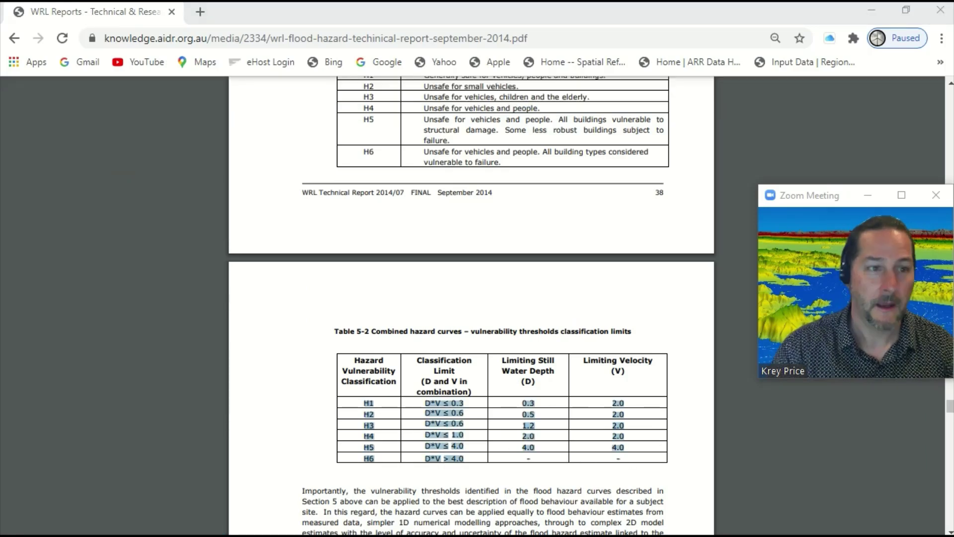
left_click(869, 12)
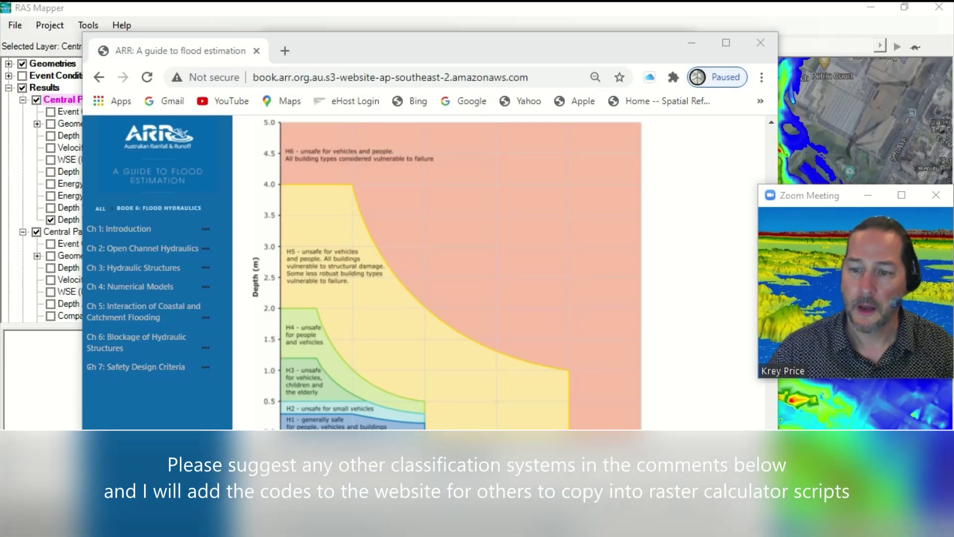
Switch to the Flood hazard mapping page on surfacewater.biz, review its H1 to H6 script and suggested colours, and place it beside the ARR curves
left_click(647, 527)
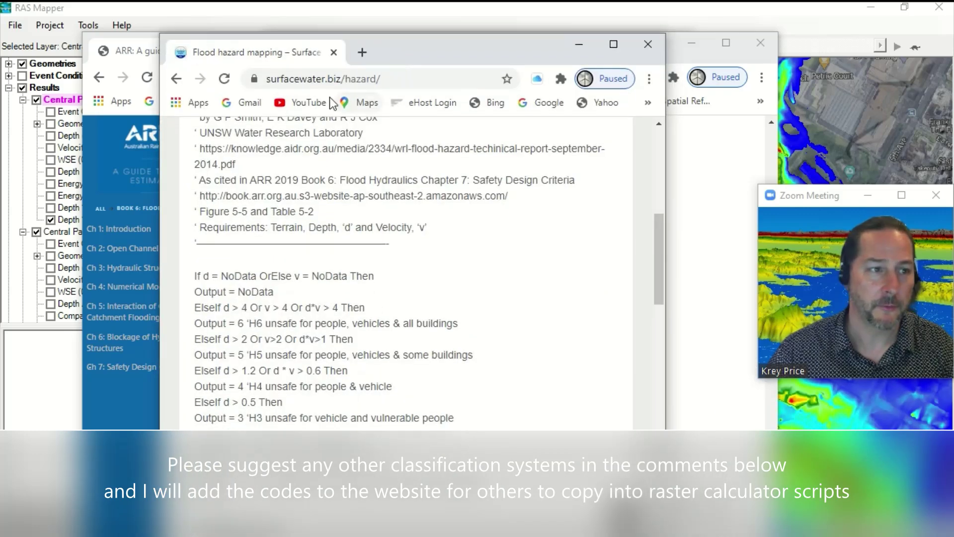
scroll(424, 340, "up", 1)
scroll(424, 340, "down", 3)
scroll(424, 346, "down", 3)
left_click_drag(400, 43, 695, 27)
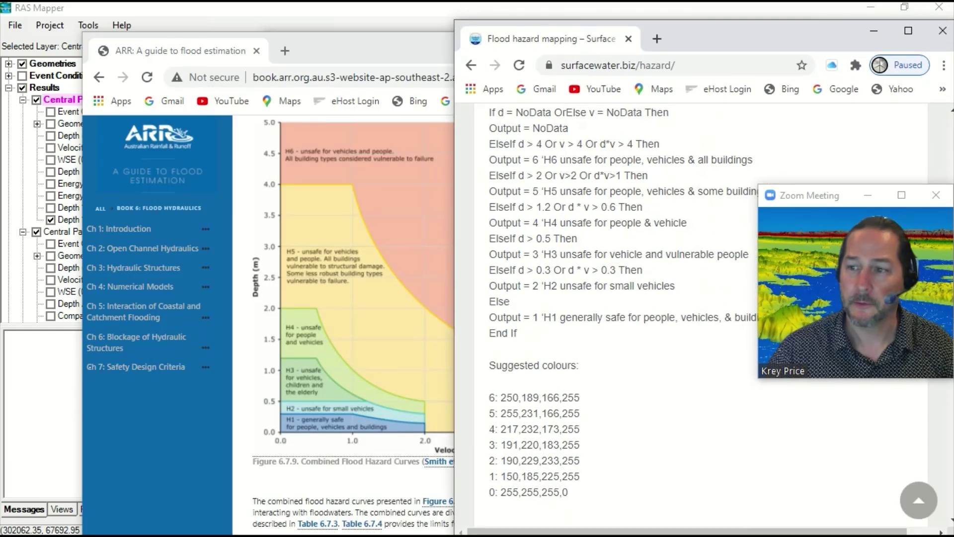
Play the Flood Hazard Zones video beside the web script to compare each hazard condition with the curves
left_click_drag(613, 256, 256, 49)
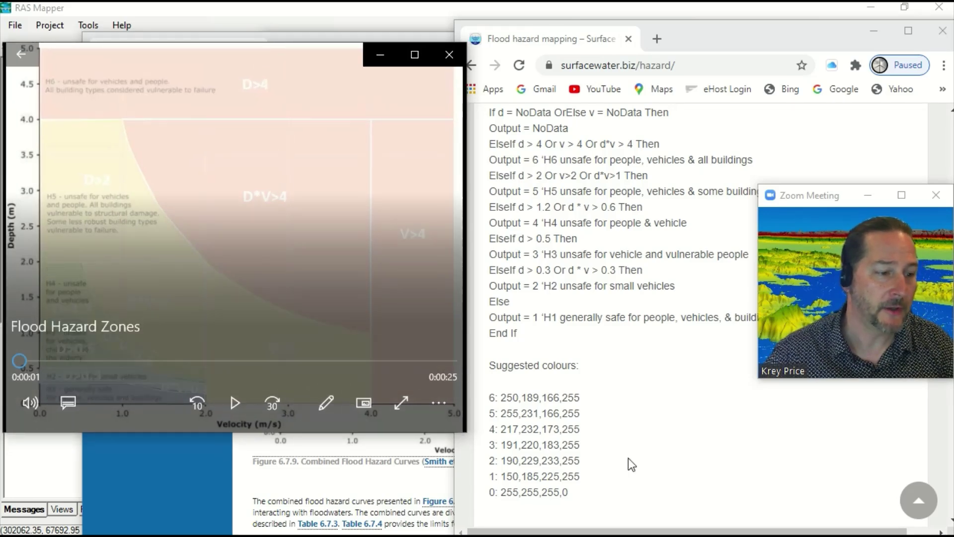
scroll(618, 301, "up", 2)
scroll(618, 301, "up", 2)
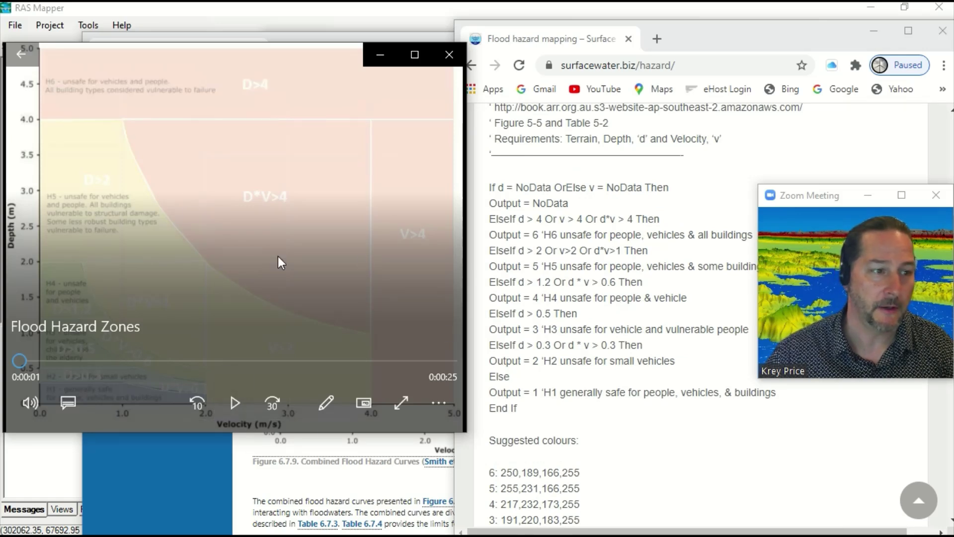
left_click(231, 404)
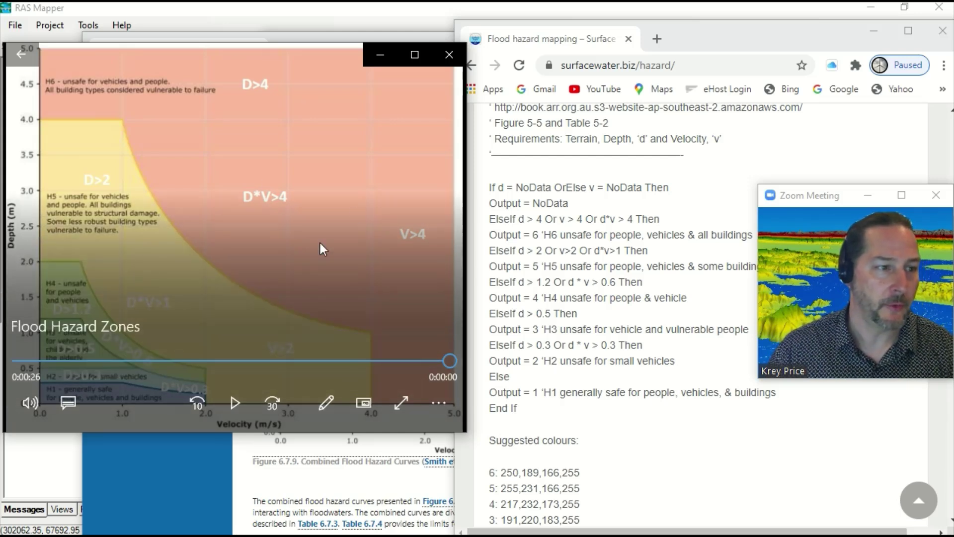
Return to RAS Mapper, close the RASter Calculator without creating the Hazard layer, and start a new calculated layer for Central Park Building Before
mouse_move(791, 367)
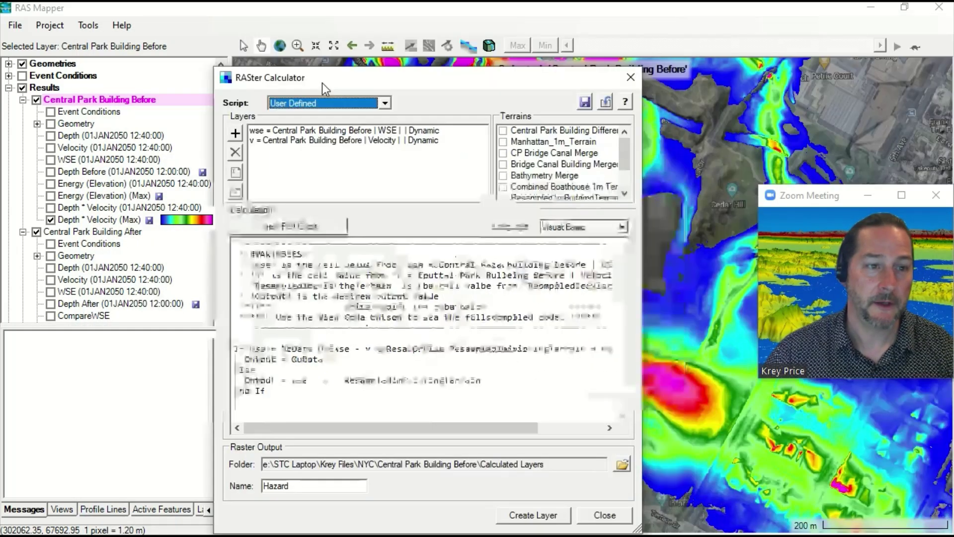
left_click_drag(326, 88, 154, 66)
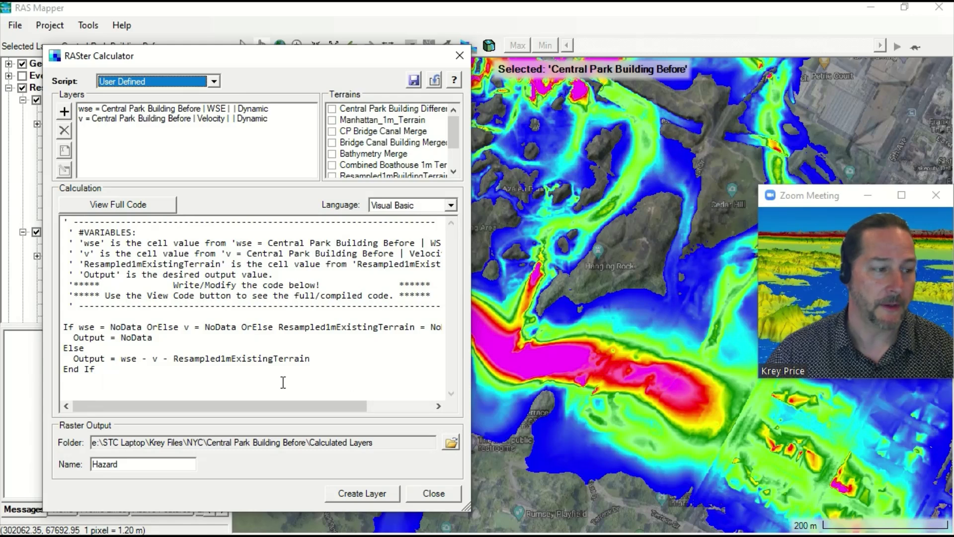
left_click(571, 106)
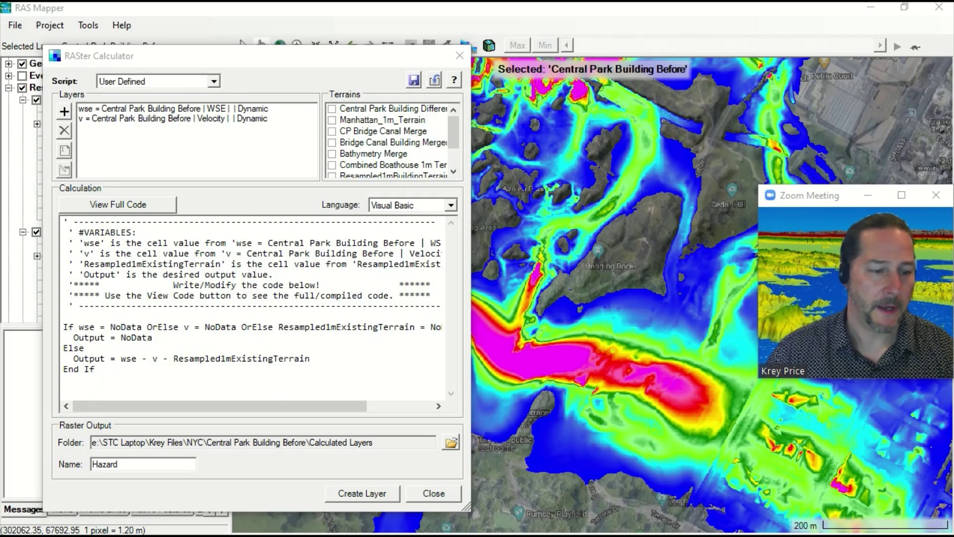
left_click(433, 494)
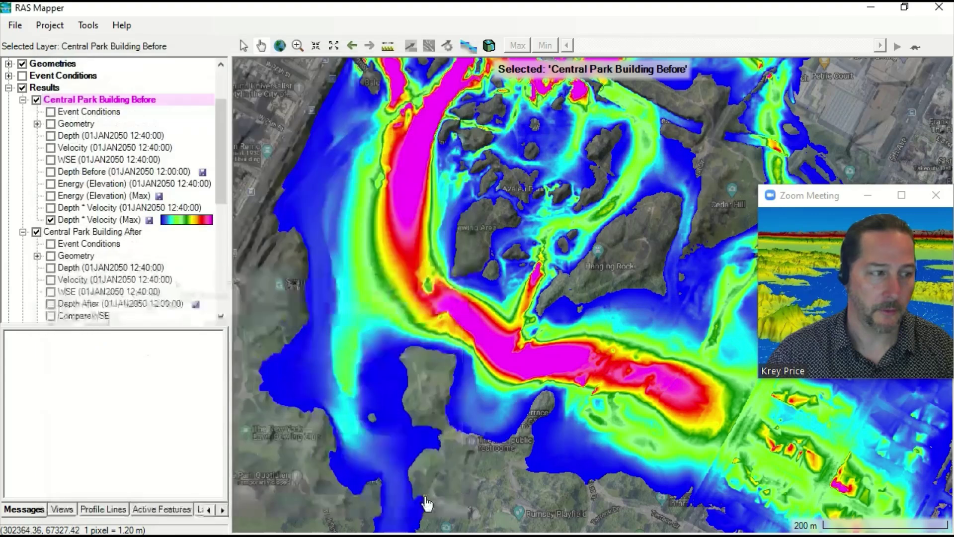
right_click(75, 101)
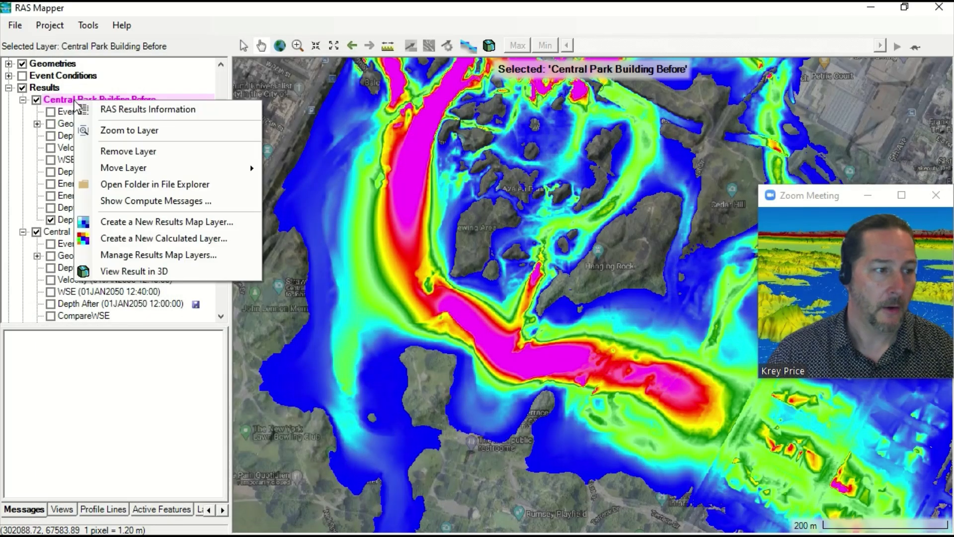
left_click(147, 240)
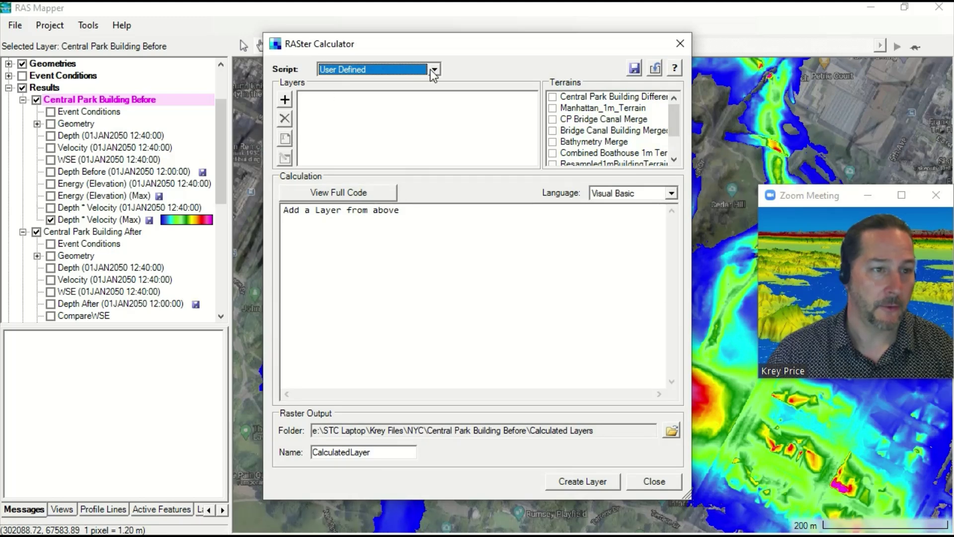
Begin a raster layer definition for Central Park Building Before with map type Velocity and animation behavior Fixed Profile
left_click(285, 100)
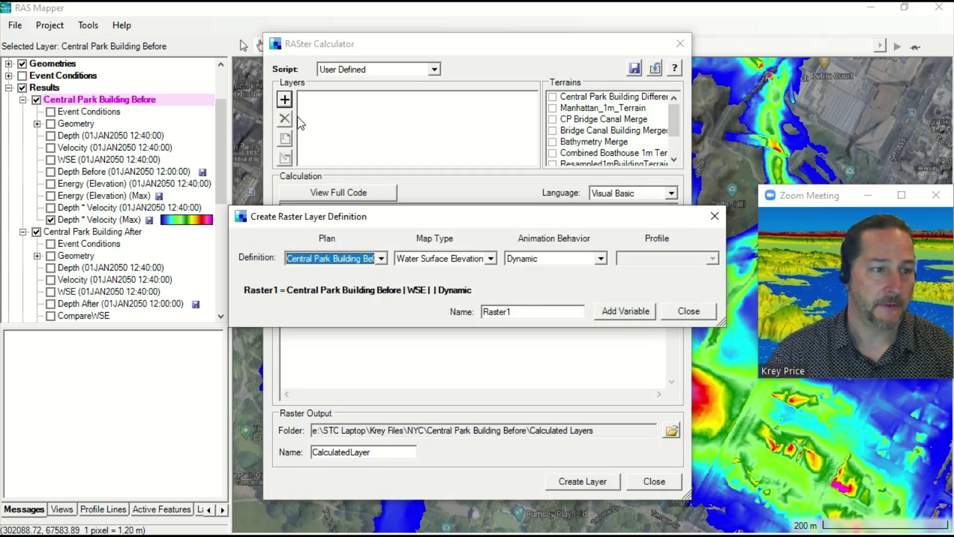
left_click_drag(392, 215, 385, 247)
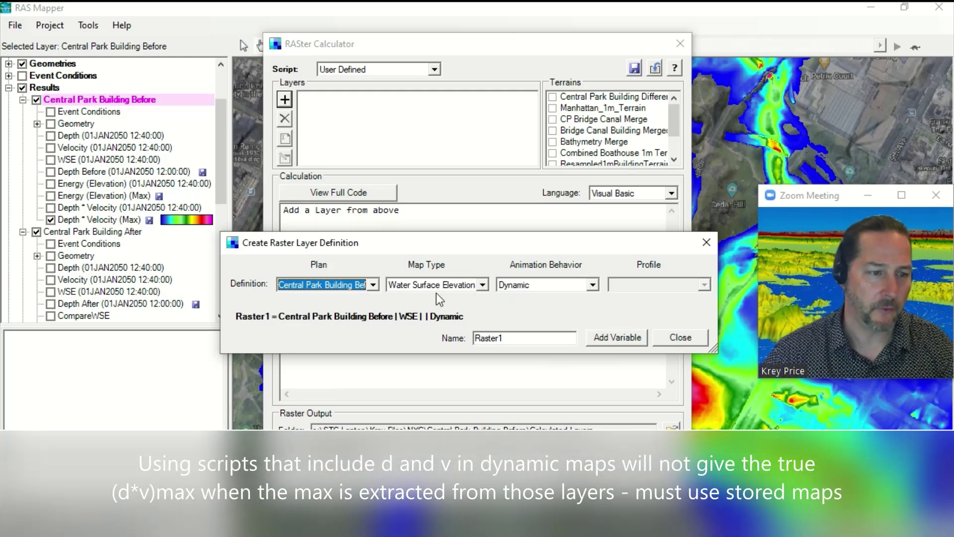
left_click(482, 285)
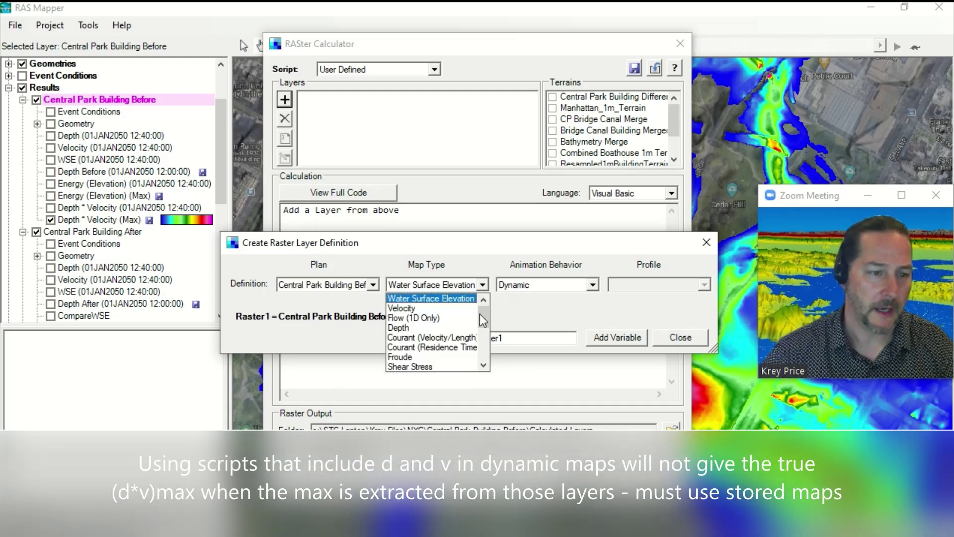
left_click(421, 309)
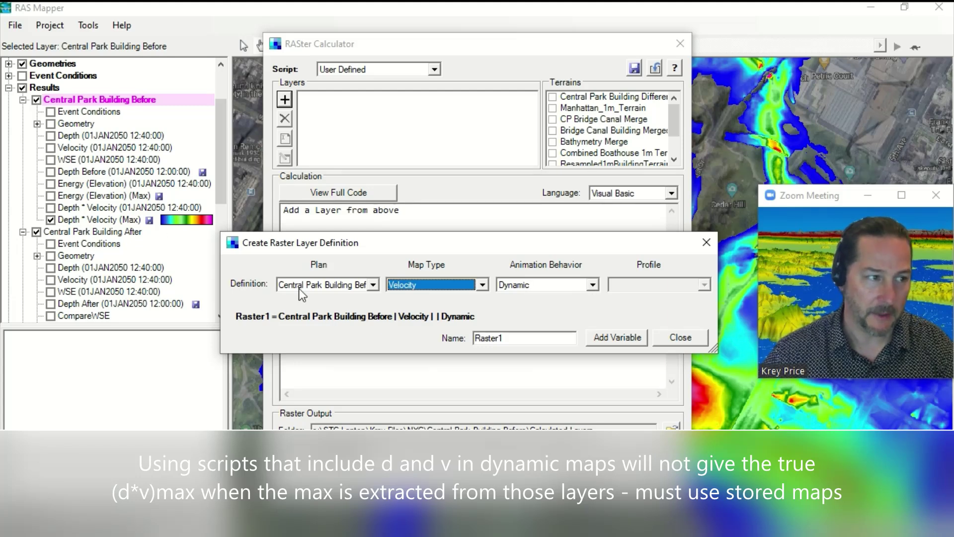
left_click(595, 284)
left_click(559, 308)
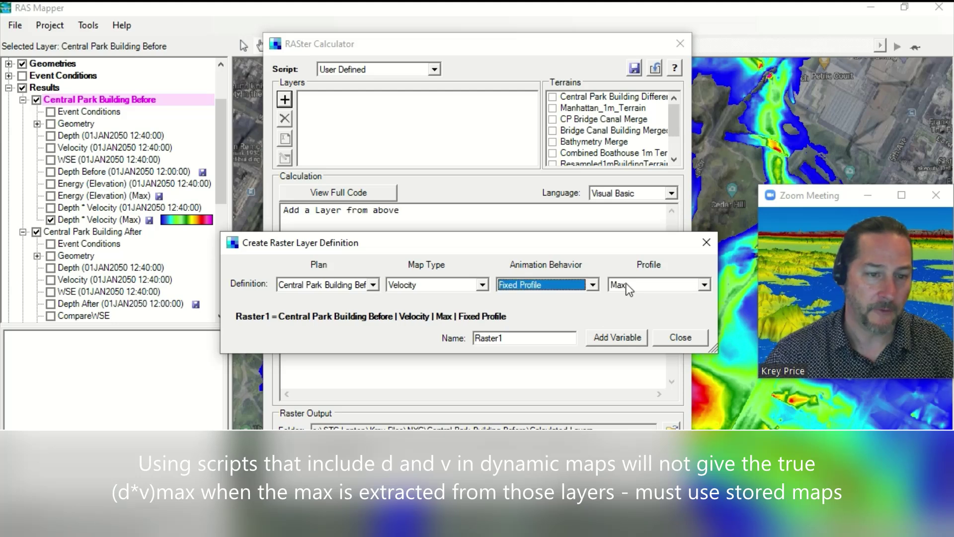
Set the velocity layer's profile to 01JAN2050 12:40:00, name it v and add it as a variable
left_click(705, 285)
left_click_drag(705, 309, 707, 320)
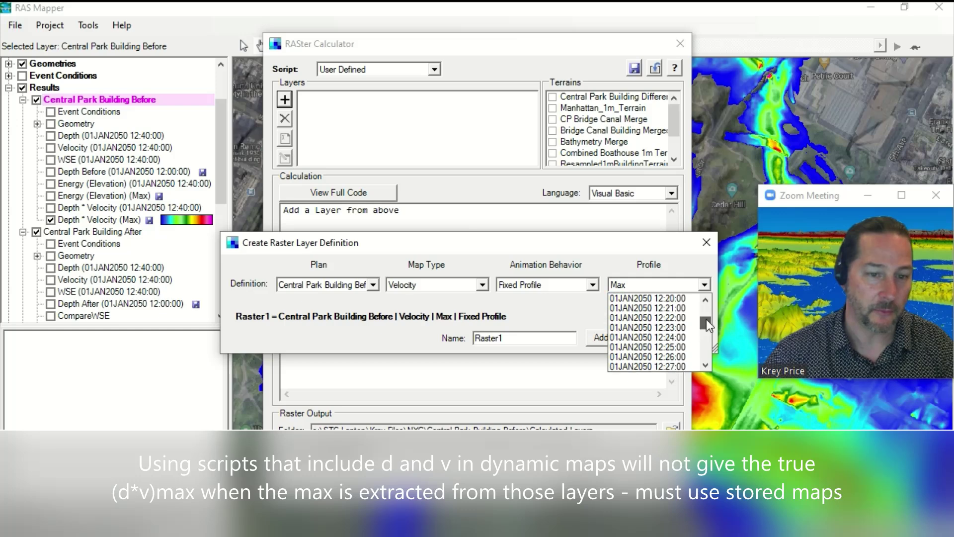
scroll(706, 343, "down", 2)
scroll(702, 349, "down", 2)
left_click(696, 357)
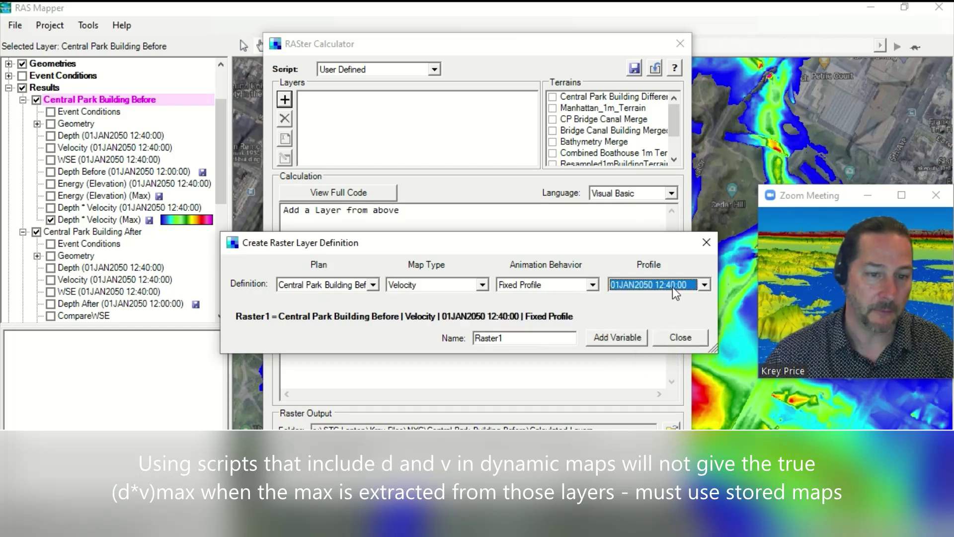
double_click(511, 339)
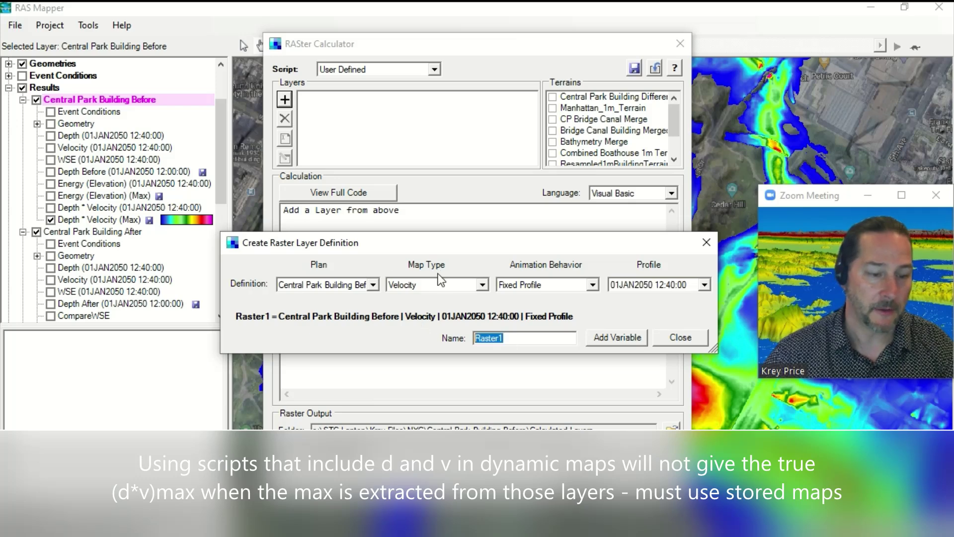
type("v")
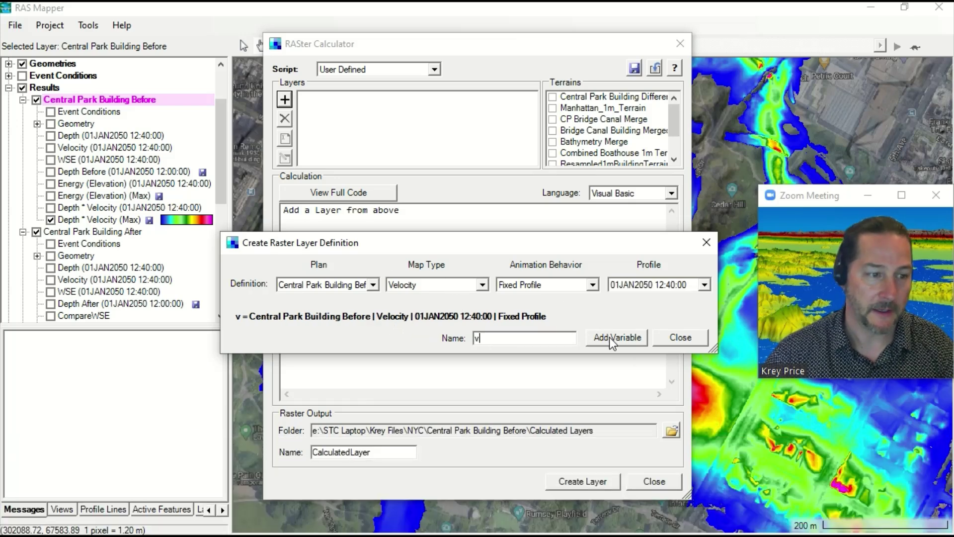
left_click(609, 339)
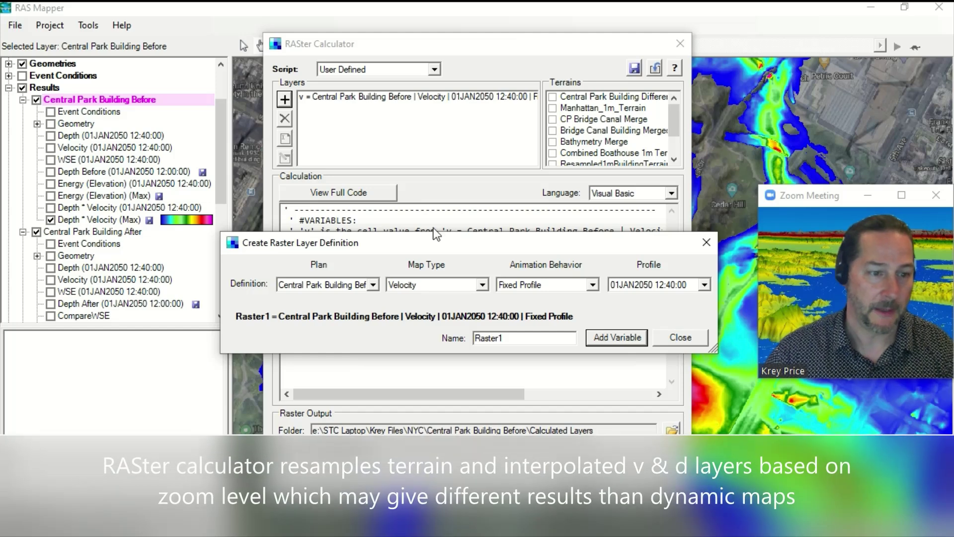
Add a Depth variable named d with the same fixed profile and close the raster layer definition
left_click(482, 285)
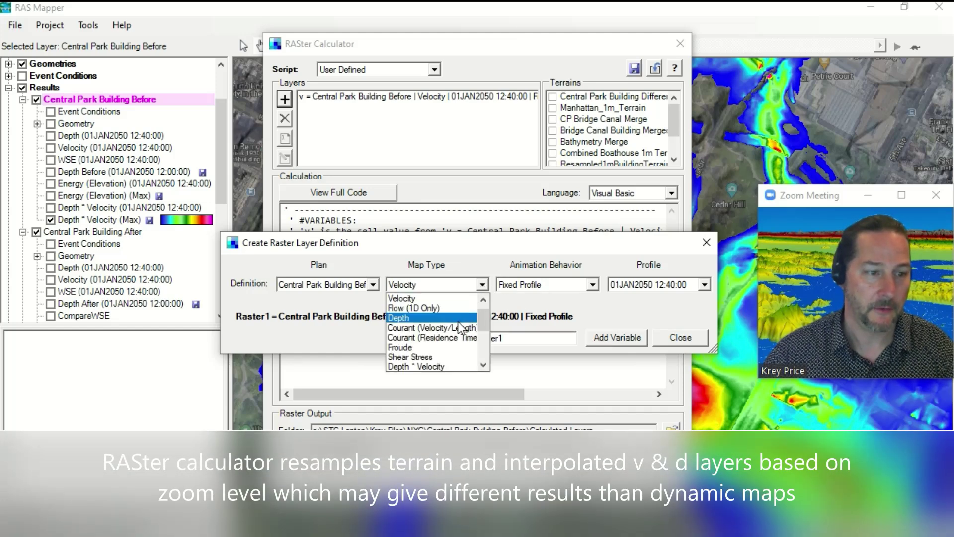
left_click(417, 319)
double_click(488, 338)
type("d")
left_click(627, 338)
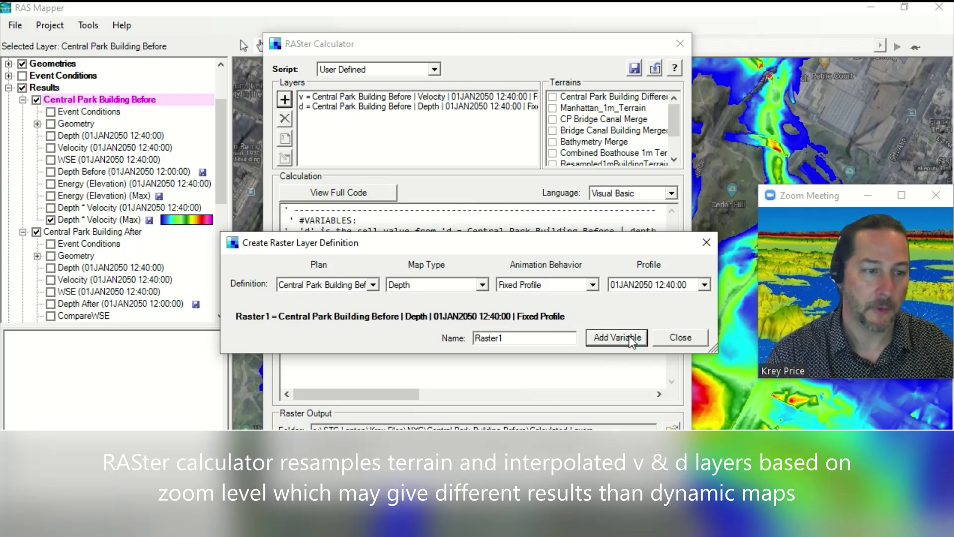
left_click(681, 340)
Clear the default calculation code and select the whole flood hazard script on the surfacewater.biz/hazard page for copying
left_click_drag(354, 337, 192, 190)
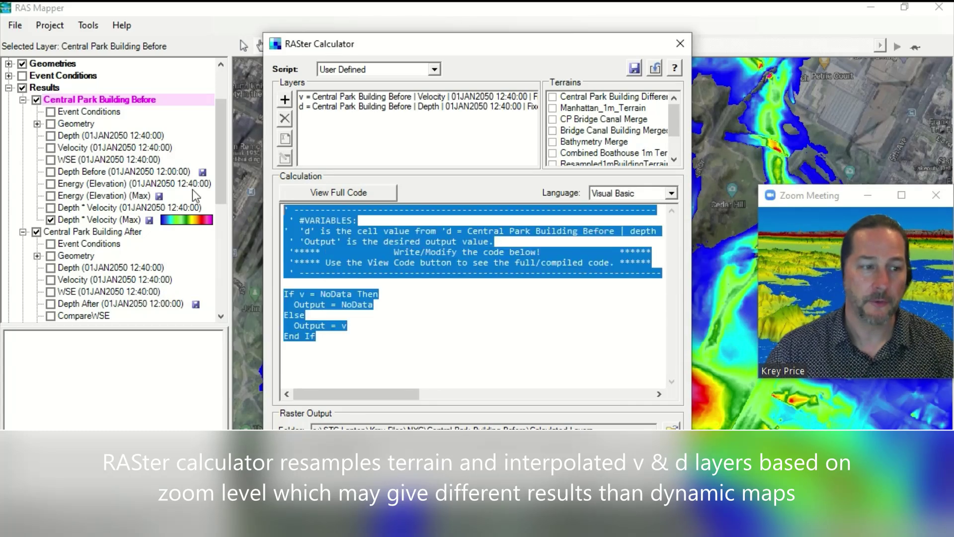
key("Delete")
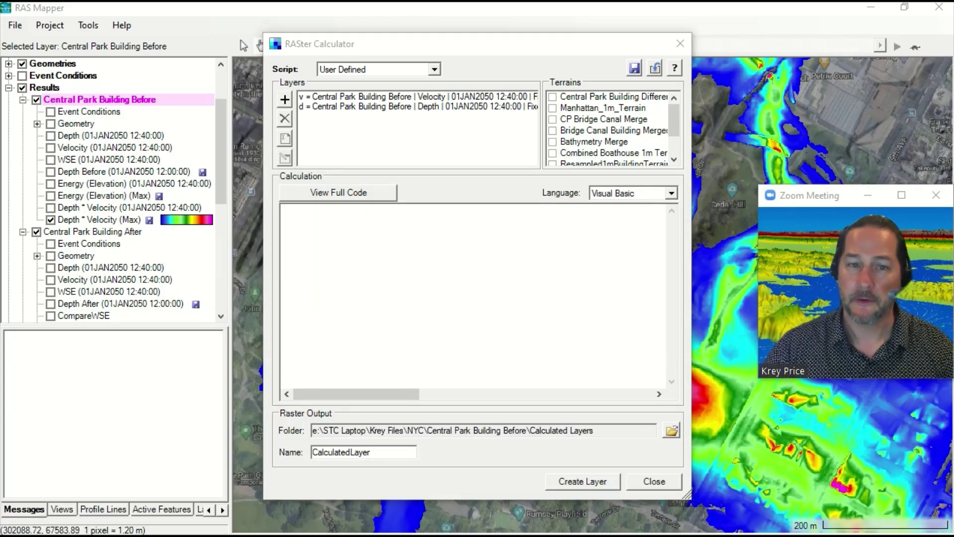
key("alt+Tab")
scroll(456, 357, "up", 3)
scroll(456, 361, "down", 3)
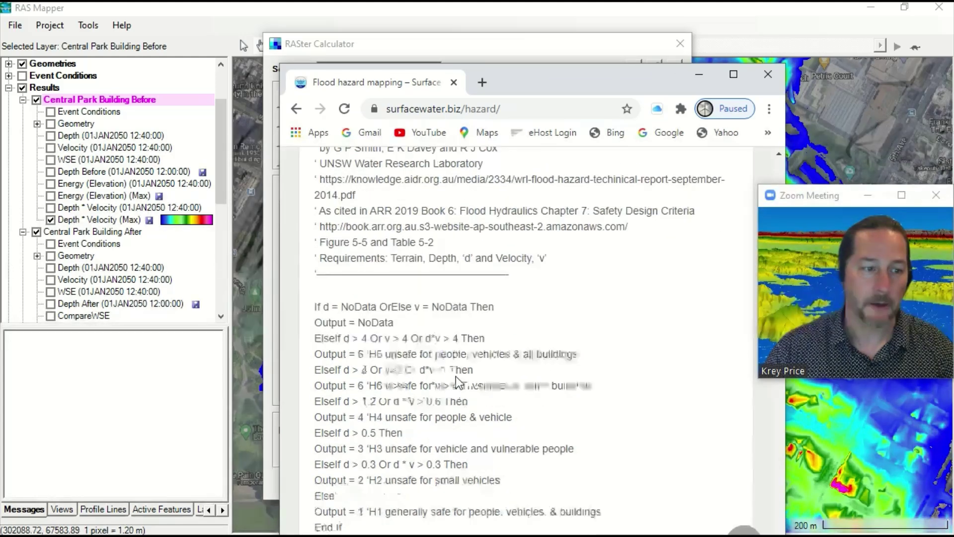
left_click_drag(351, 460, 314, 326)
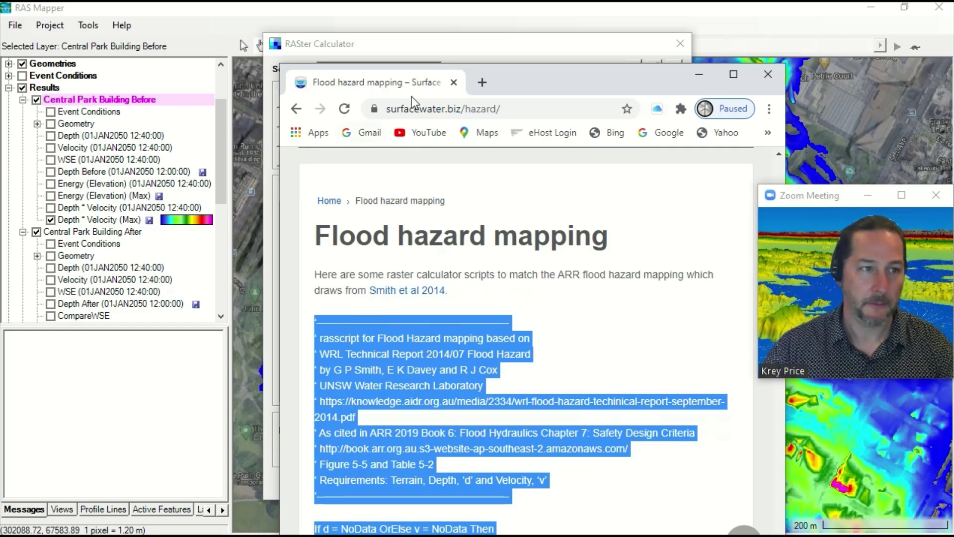
Return to the RASter Calculator, paste the hazard script as the calculation, and check the full compiled code
key("alt+Tab")
left_click(482, 240)
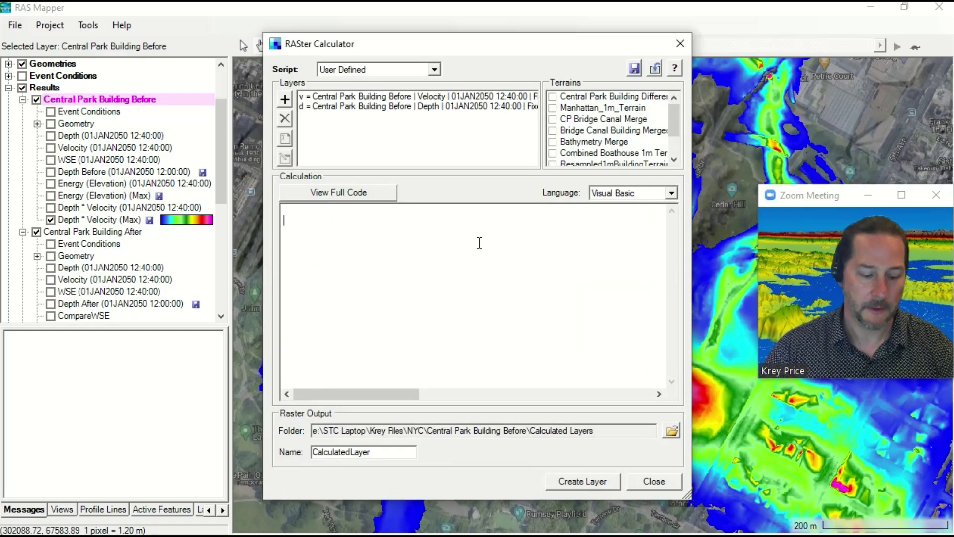
key("ctrl+v")
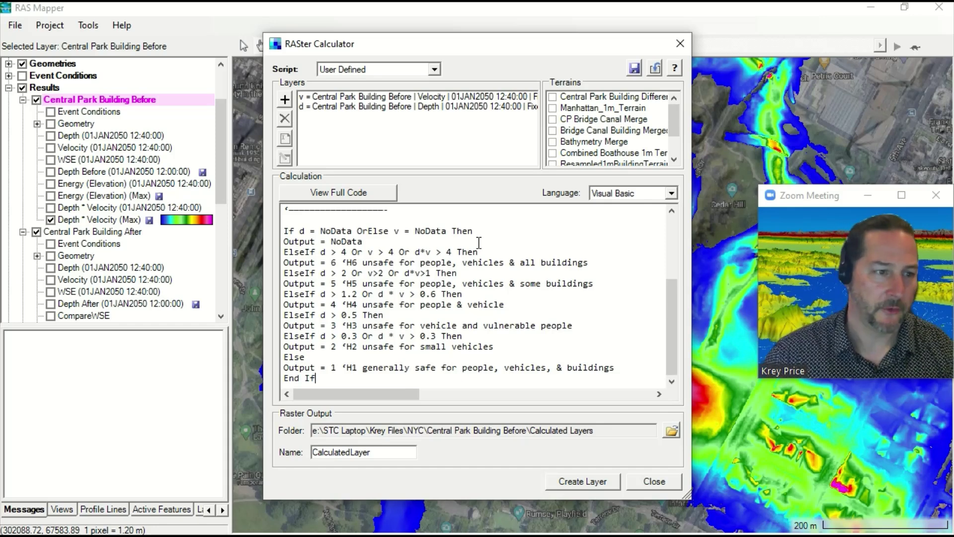
left_click(363, 197)
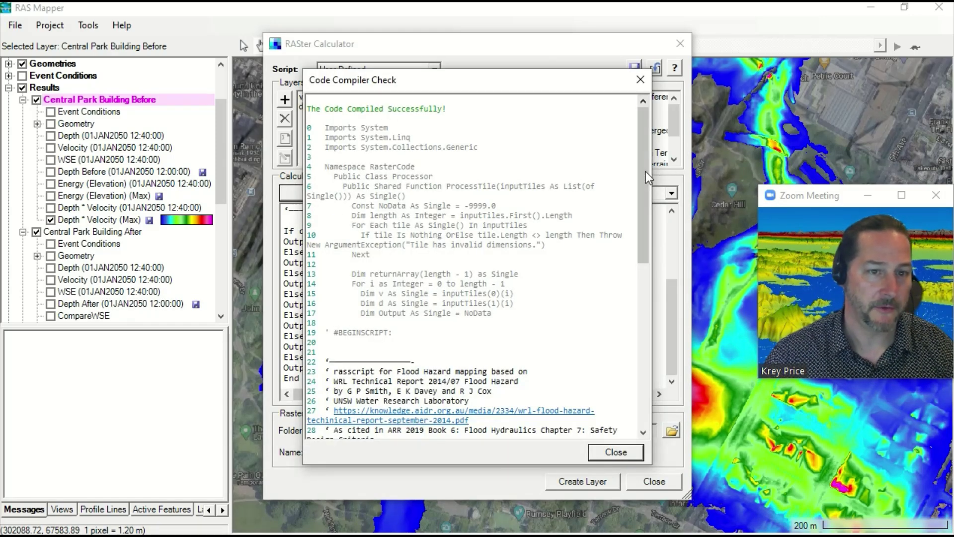
left_click_drag(646, 172, 678, 402)
left_click(641, 79)
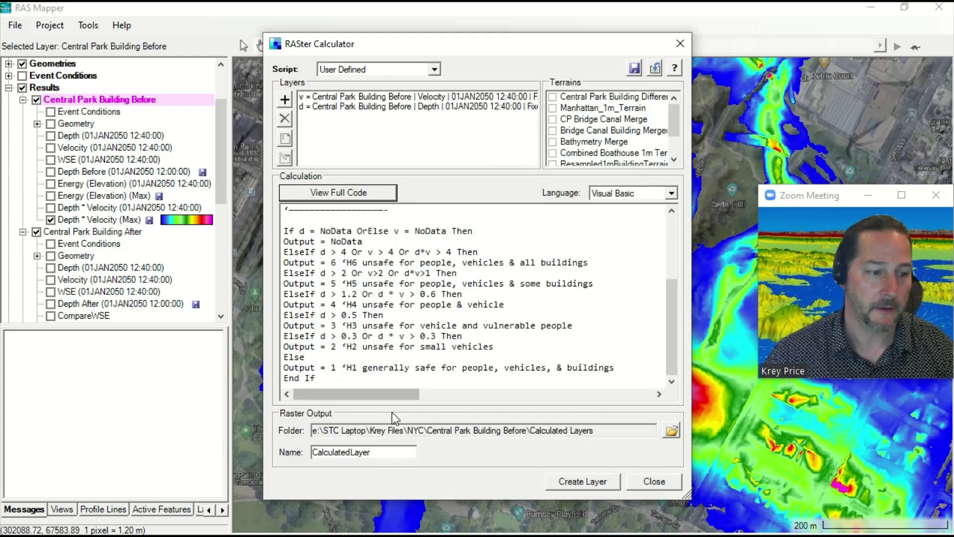
Create the calculated layer named Flood Hazard 1240 and hide the Depth * Velocity (Max) layer
double_click(389, 454)
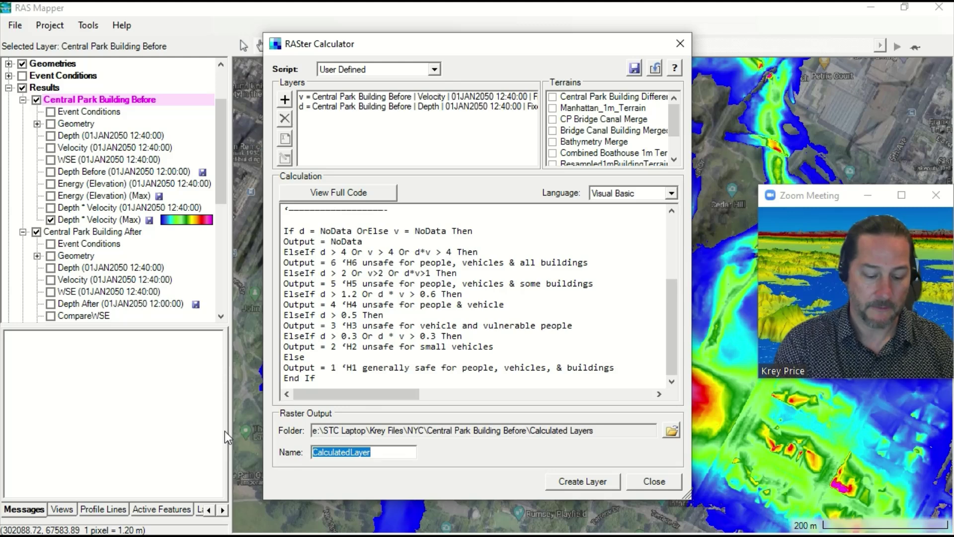
type("Flood H")
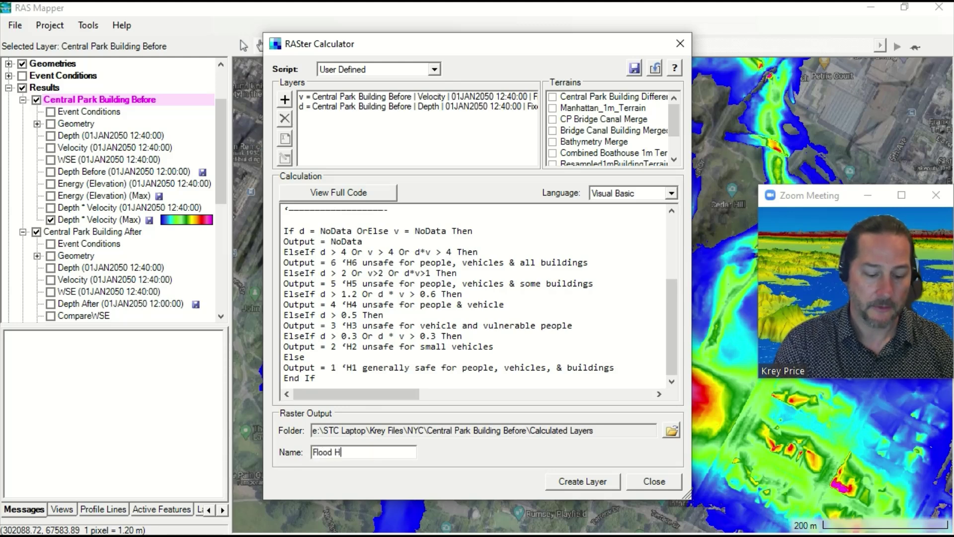
type("azard 1240")
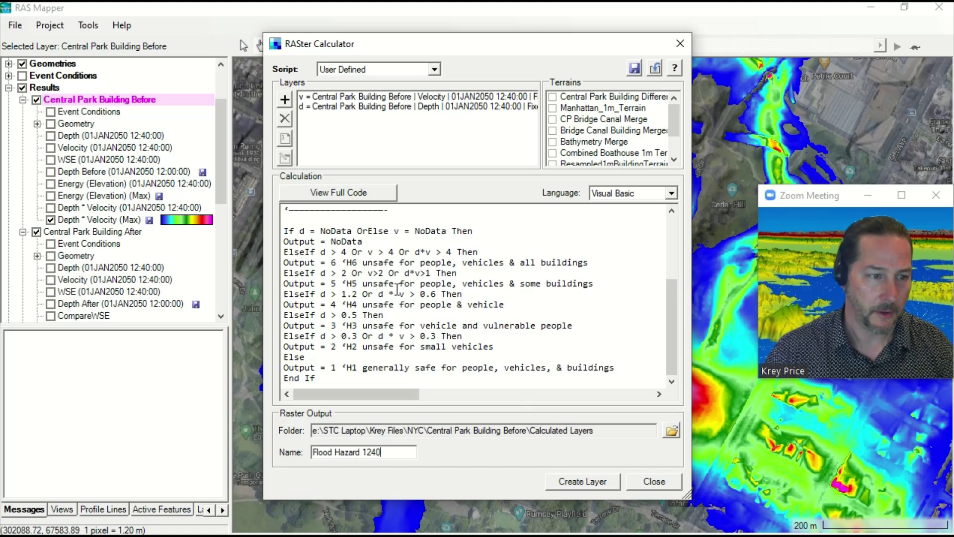
left_click(573, 481)
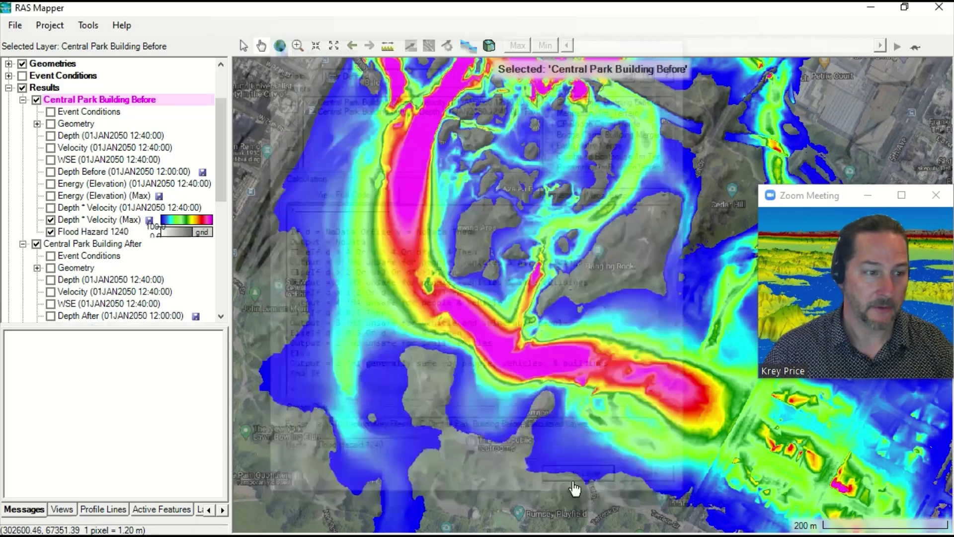
left_click(51, 220)
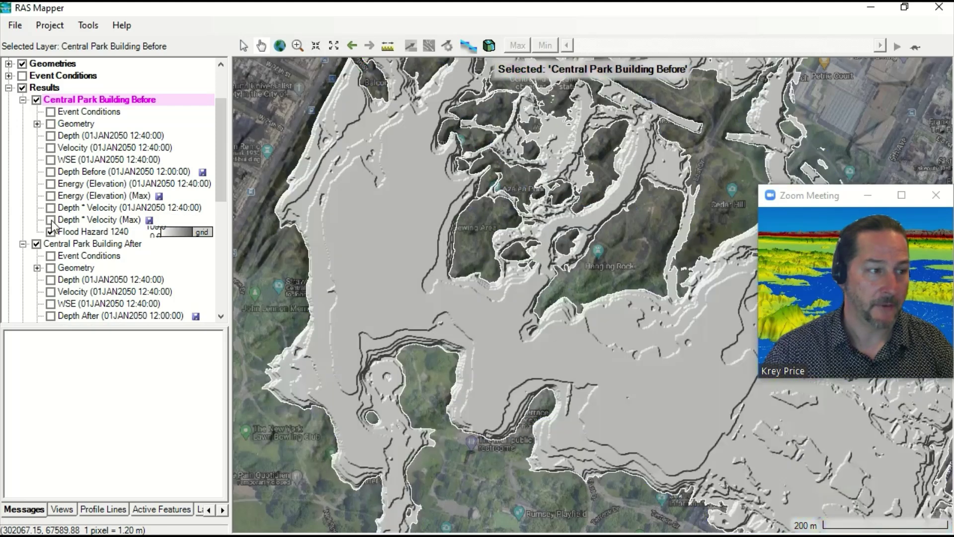
left_click(74, 232)
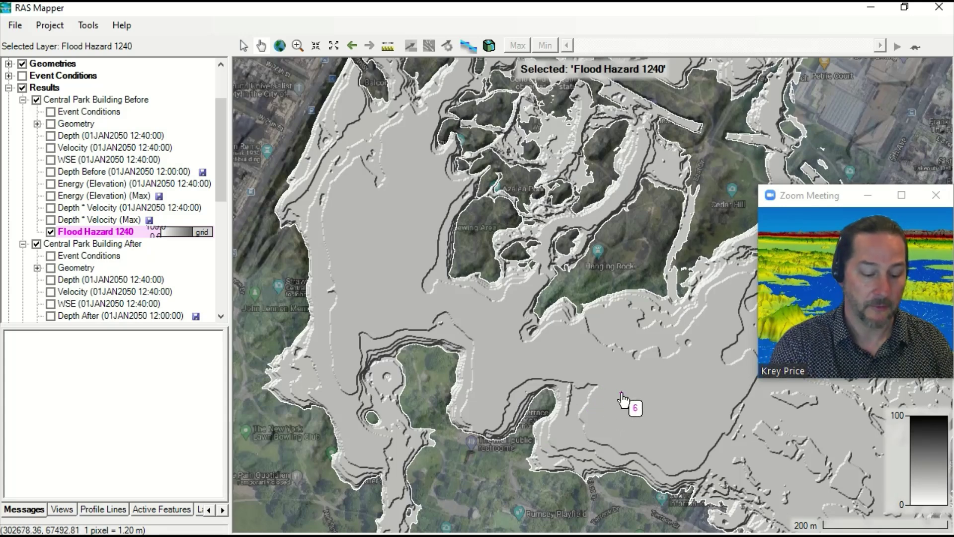
Set the surface display of the Flood Hazard 1240 layer to Discrete in its layer properties
double_click(109, 234)
left_click(409, 255)
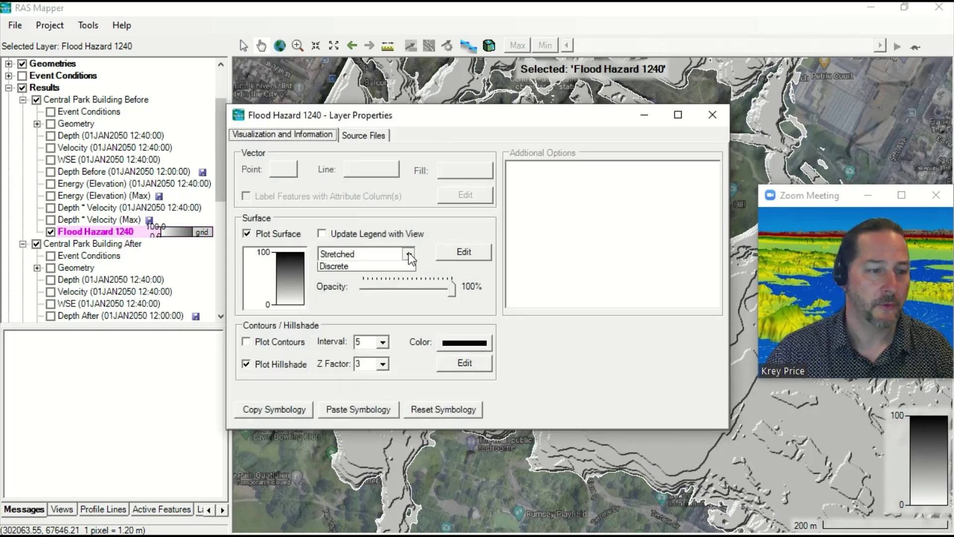
left_click(378, 267)
Generate surface fill ramp values with a maximum of 6 and 7 values
left_click(295, 284)
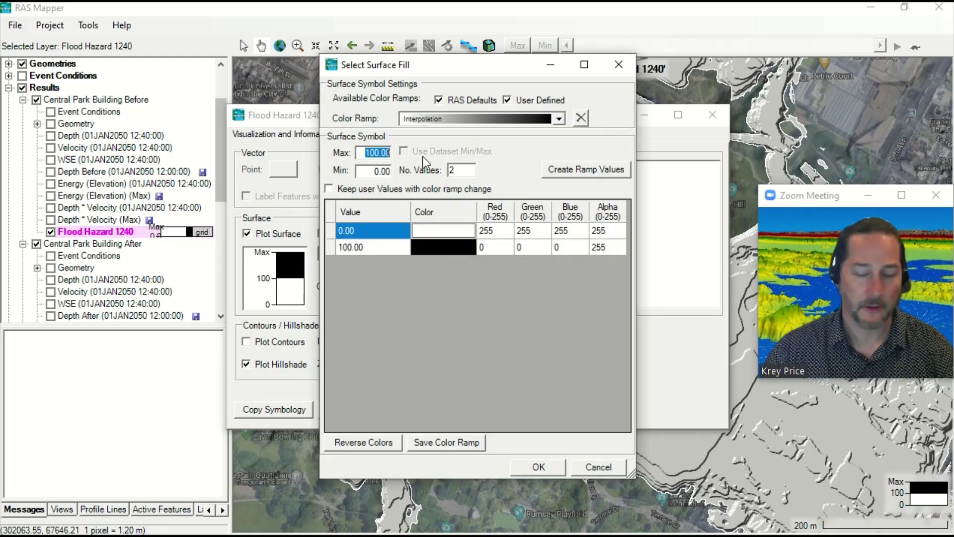
type("1")
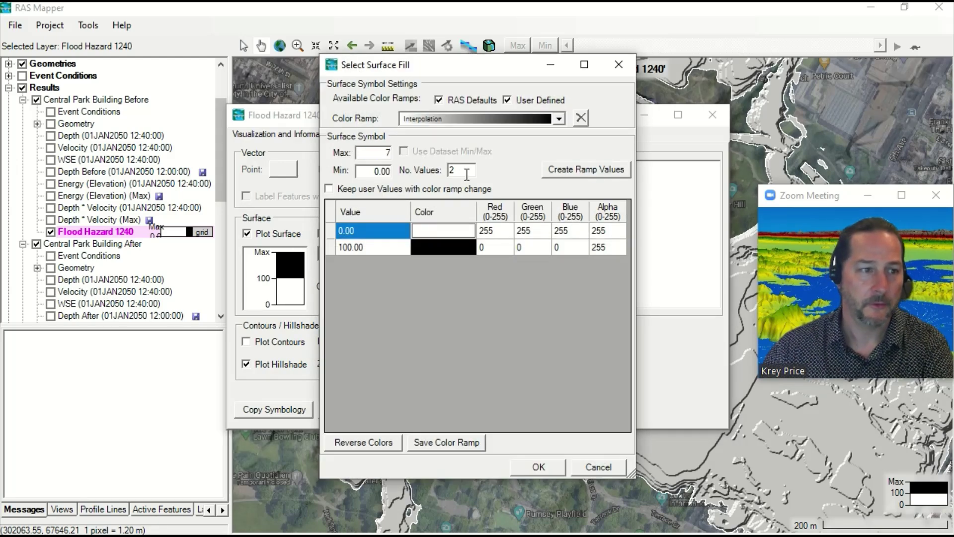
key("BackSpace")
type("6")
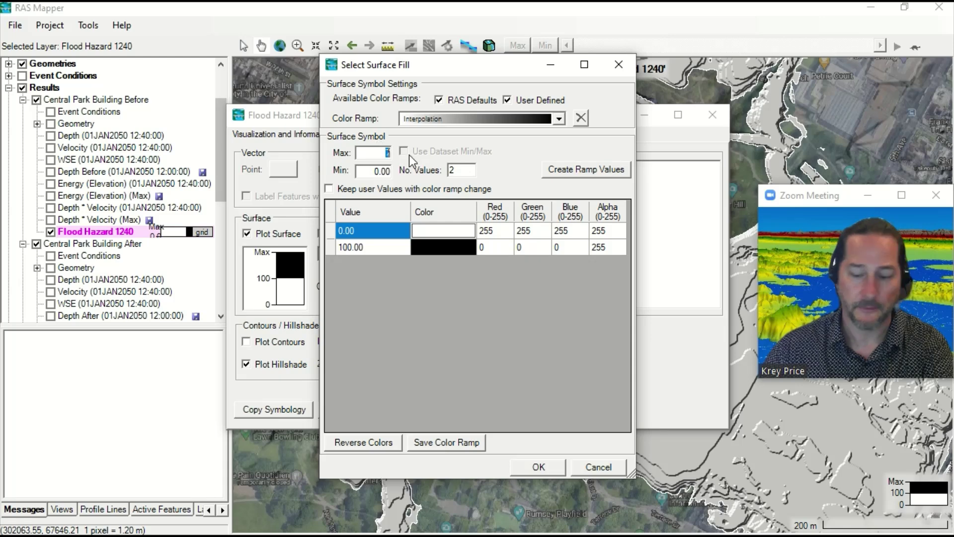
left_click(453, 171)
key("BackSpace")
type("7")
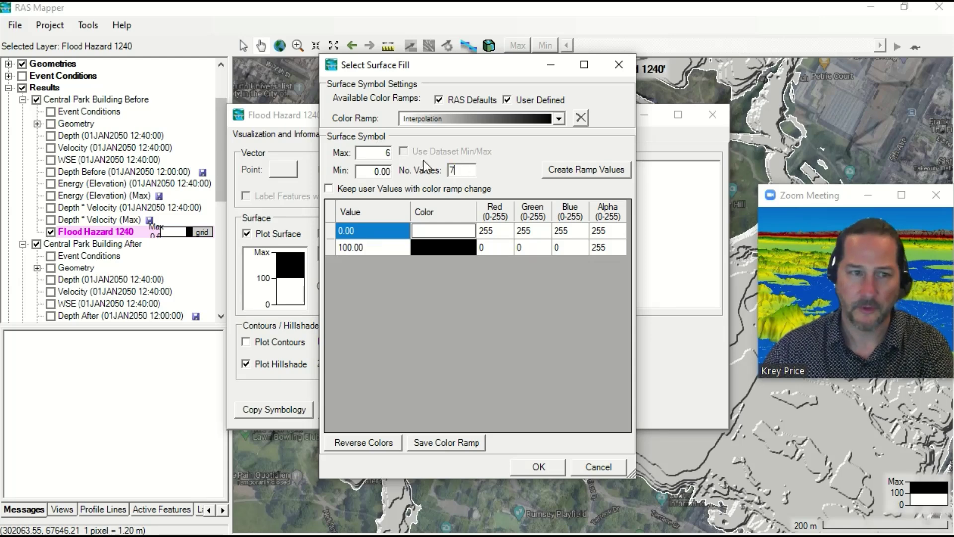
left_click(571, 174)
left_click(562, 120)
left_click(562, 120)
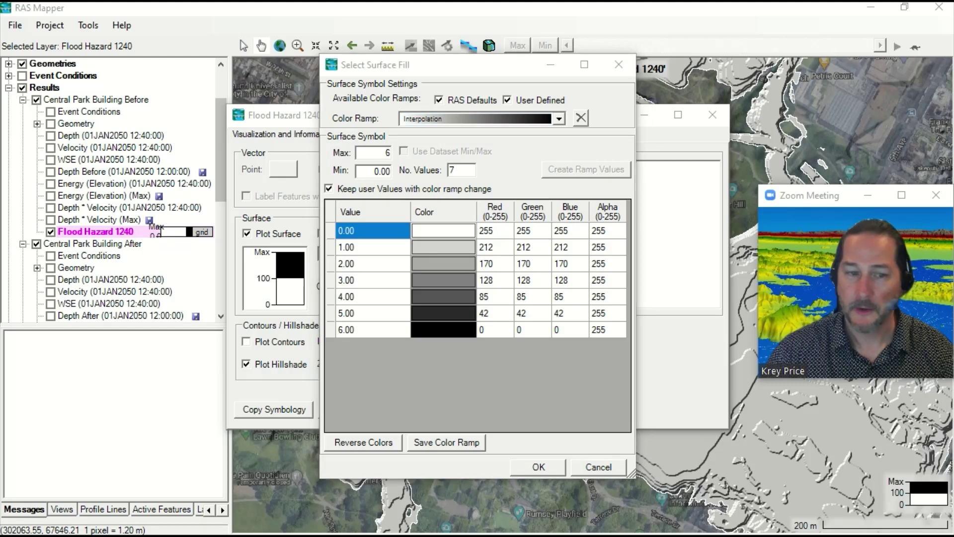
Paste the hazard palette's RGB and alpha values over the whole color table and apply it as the Hazard H1-H6 ramp
key("alt+F4")
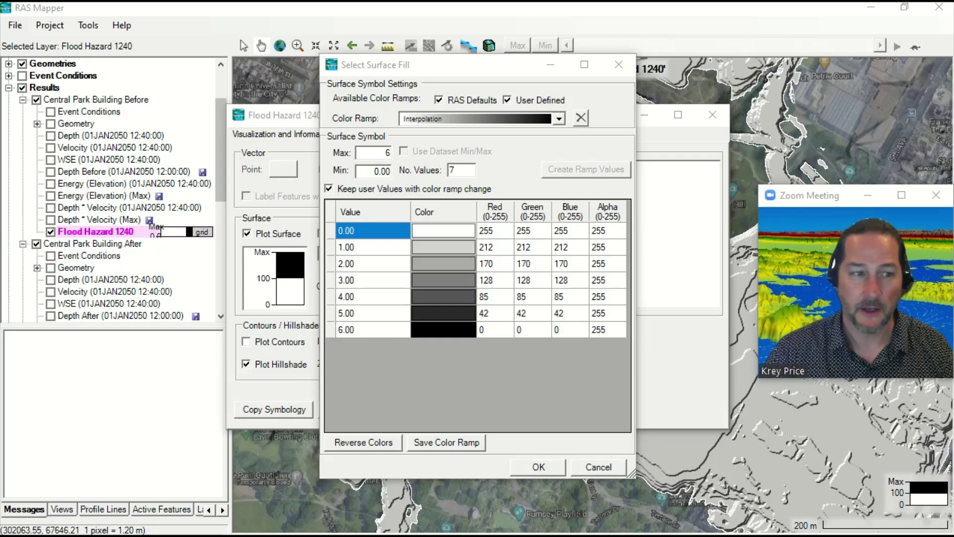
left_click(329, 215)
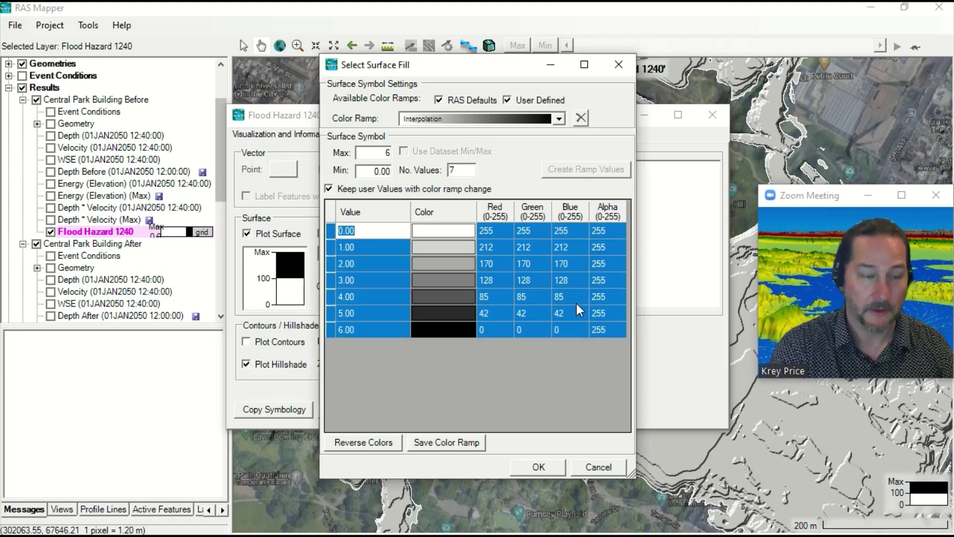
left_click(869, 93)
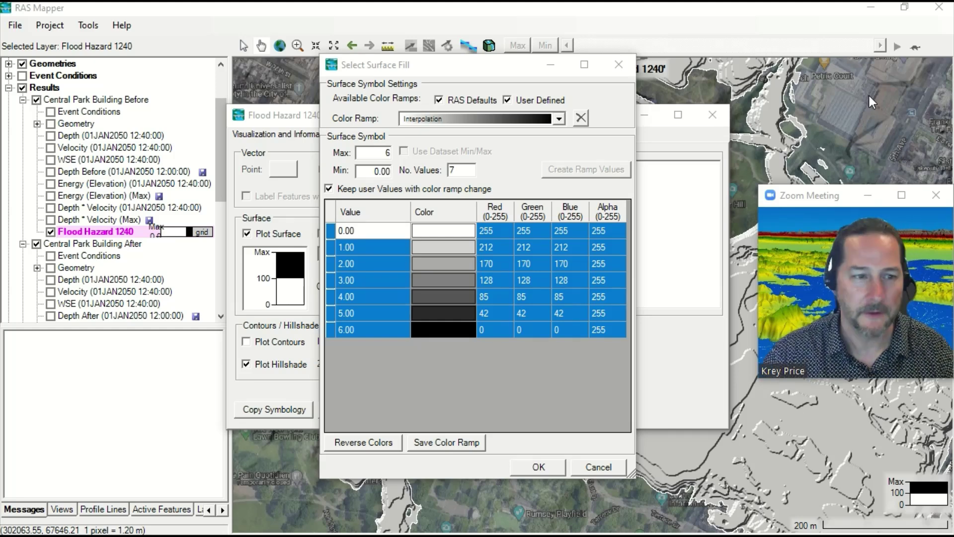
left_click(330, 213)
key("ctrl+v")
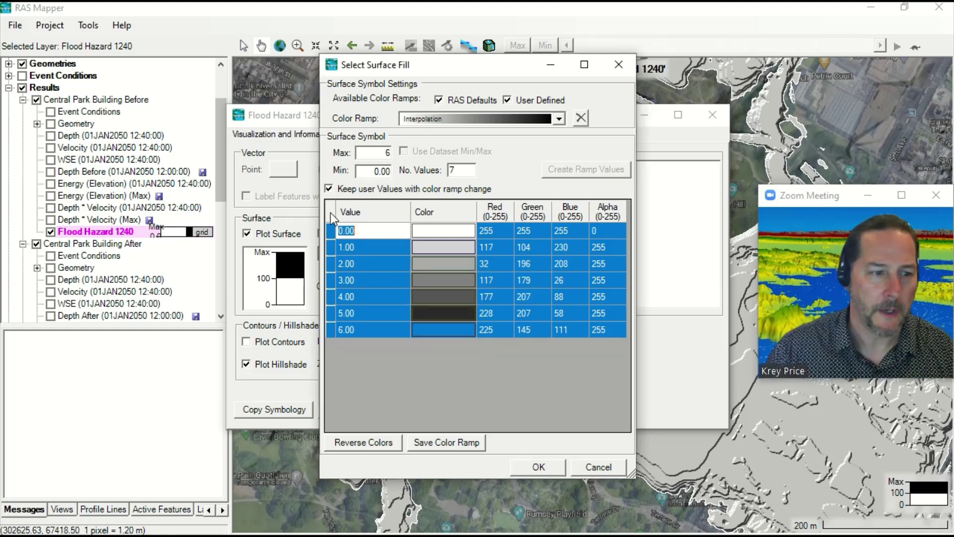
left_click(368, 262)
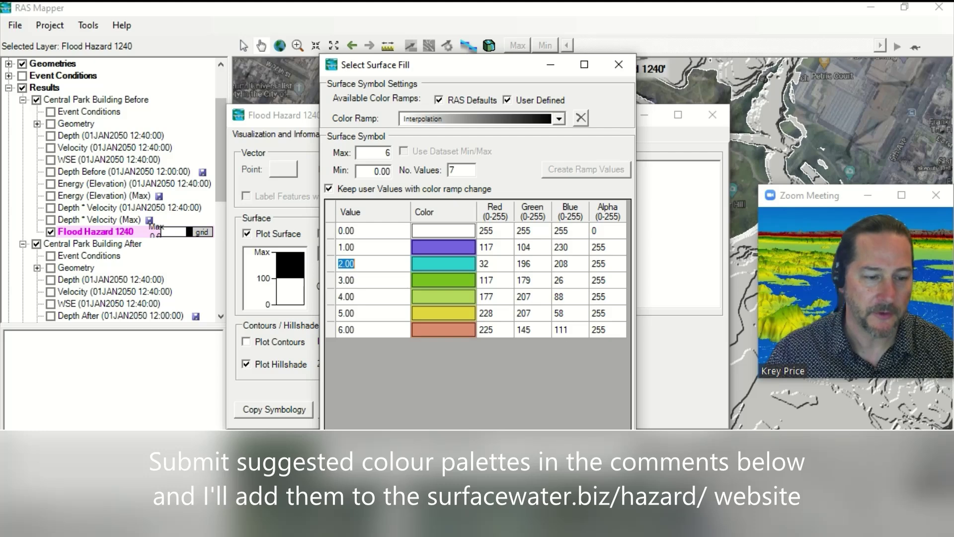
key("Return")
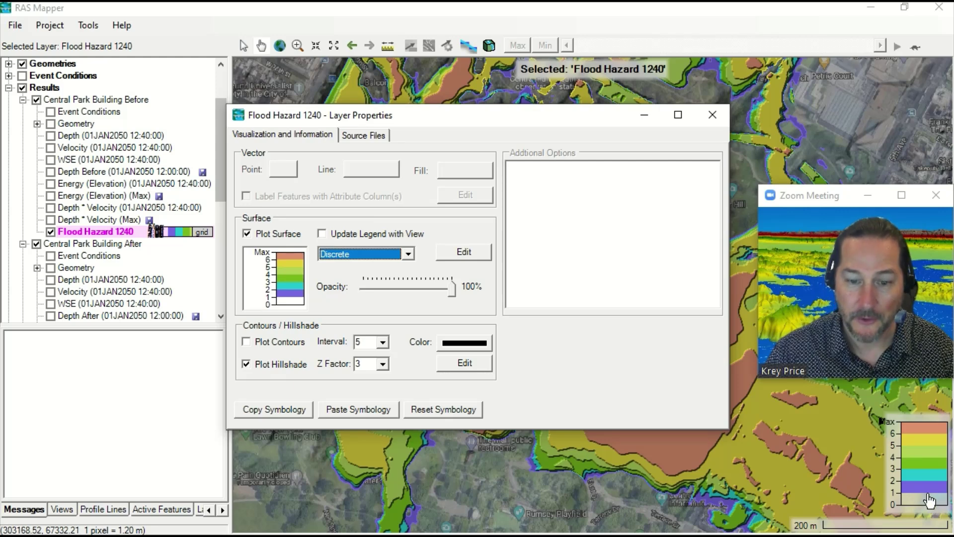
Switch to the Flood Hazard Zones depth-velocity chart to compare its hazard classes with the map legend, and move it out of the way
mouse_move(810, 285)
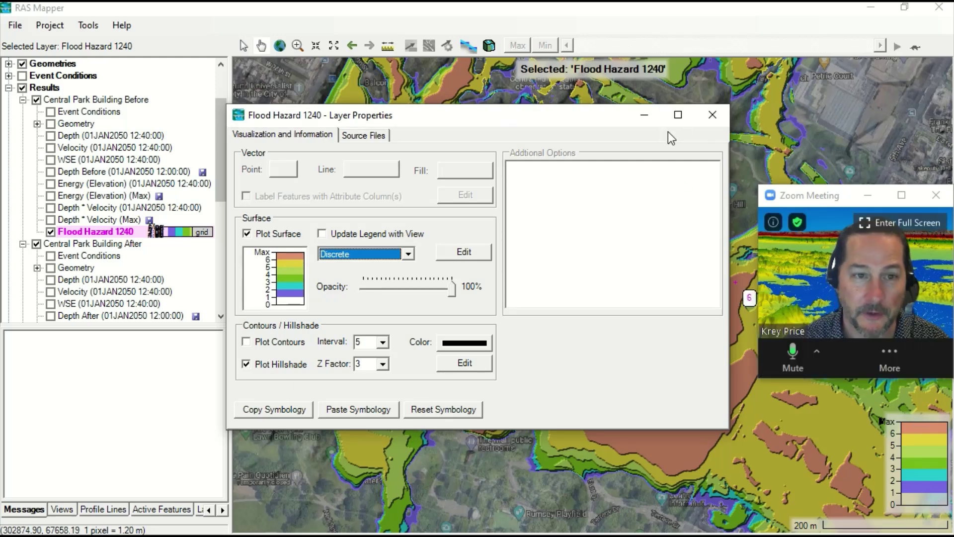
key("alt+Tab")
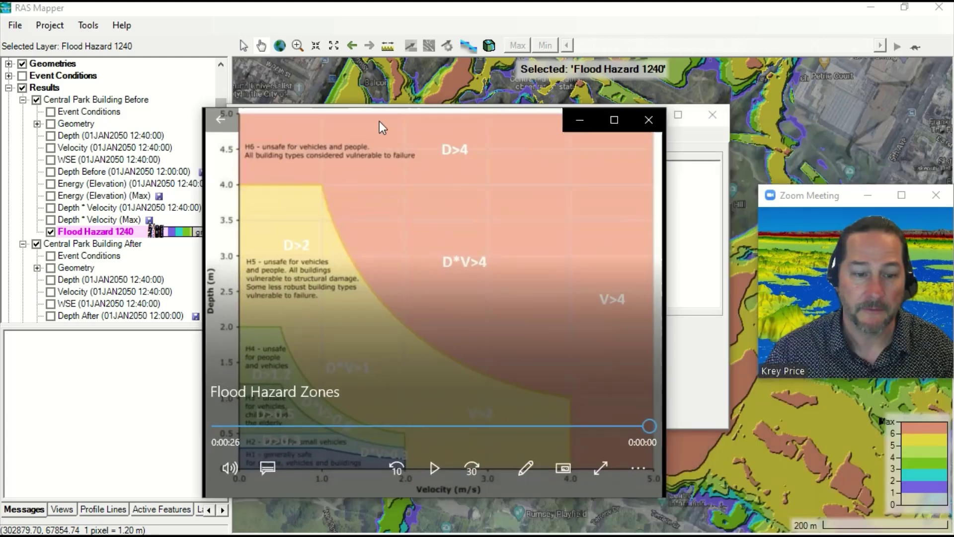
left_click_drag(380, 125, 336, 79)
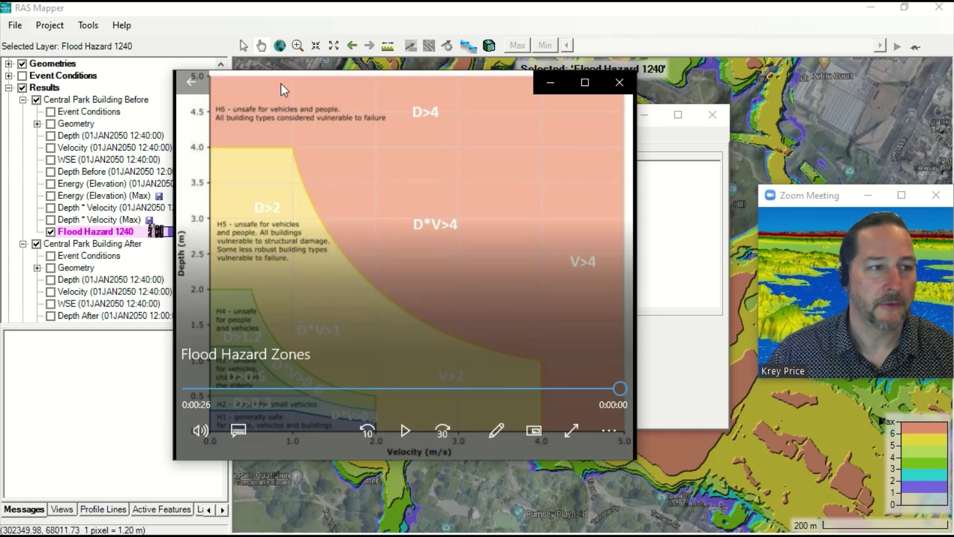
left_click_drag(301, 78, 953, 149)
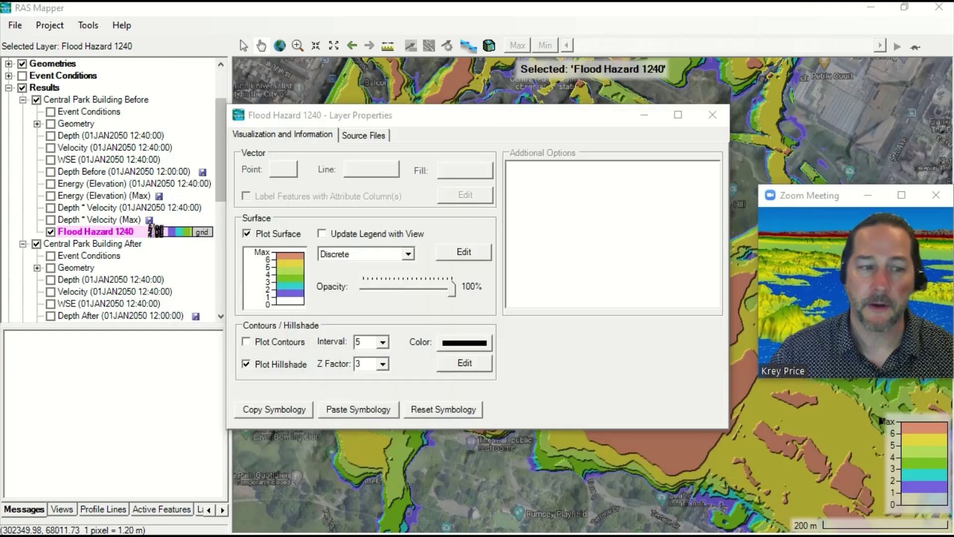
Set the Flood Hazard 1240 surface opacity to 57% and close the layer properties
left_click_drag(450, 290, 414, 292)
left_click(402, 292)
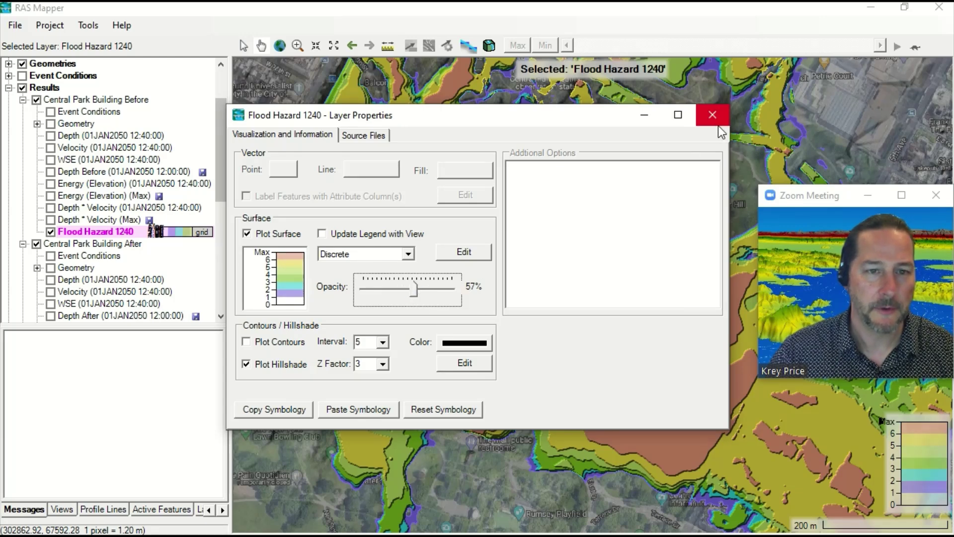
left_click(713, 115)
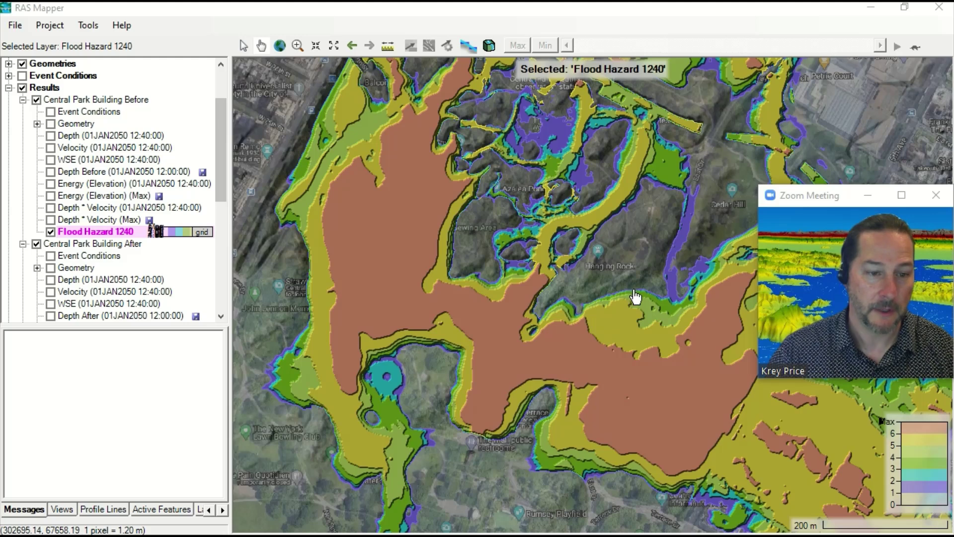
left_click_drag(603, 281, 584, 308)
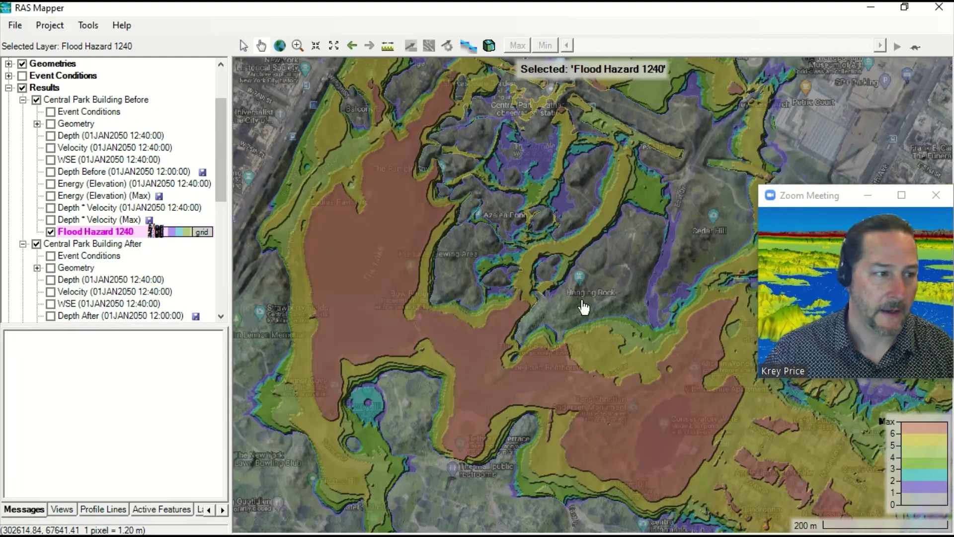
Save the Flood Hazard 1240 layer's surface fill color ramp as Hazard_H1-H6 and close its symbology and property windows
double_click(86, 234)
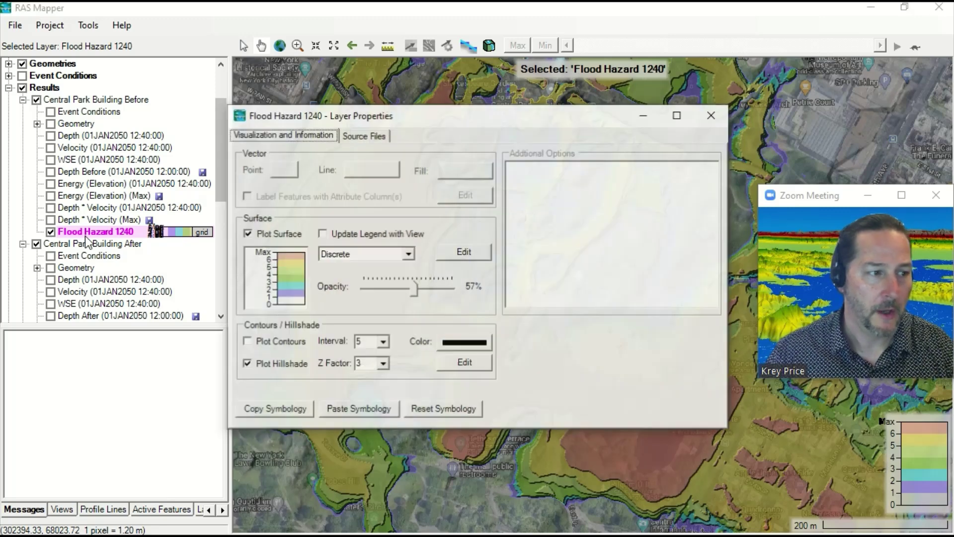
left_click(290, 280)
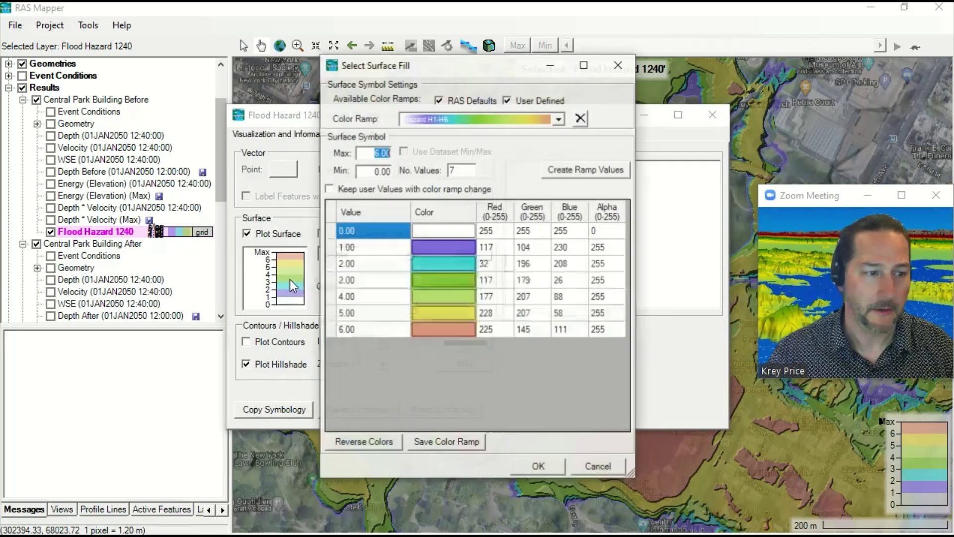
left_click(440, 442)
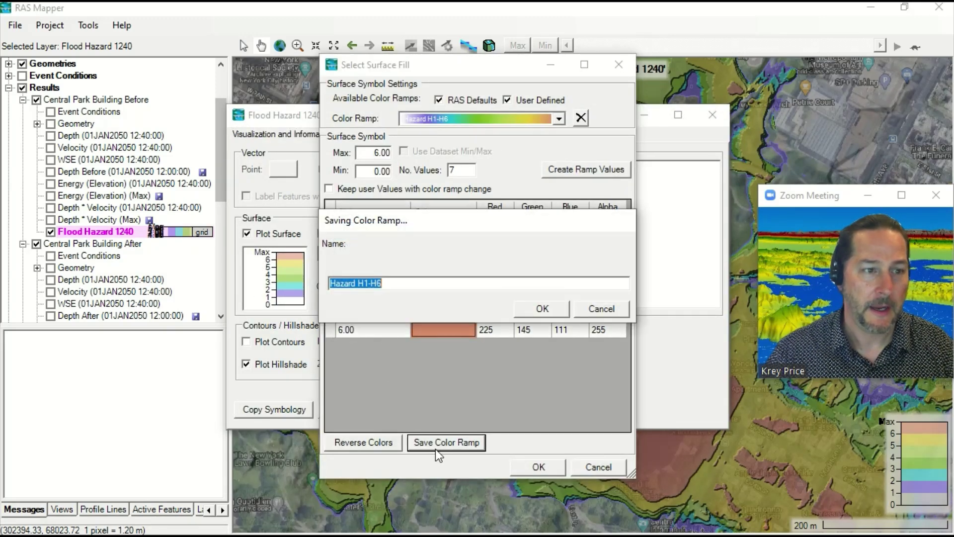
key("End")
left_click(356, 285)
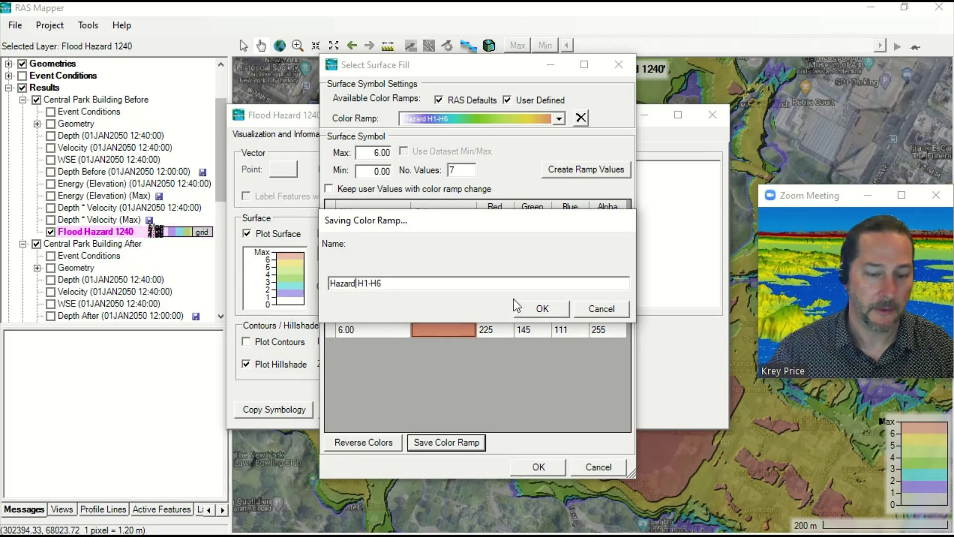
key("Delete")
type("_")
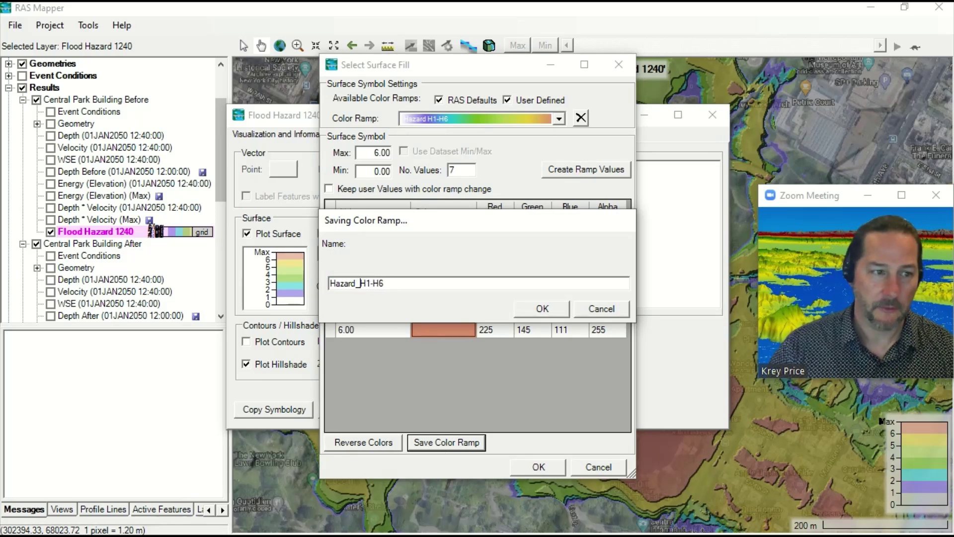
left_click(546, 311)
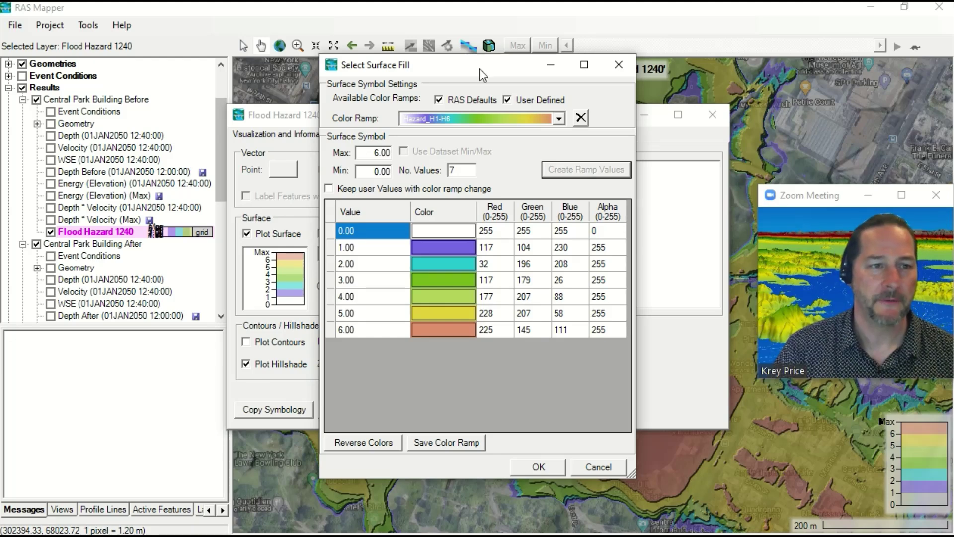
left_click(619, 65)
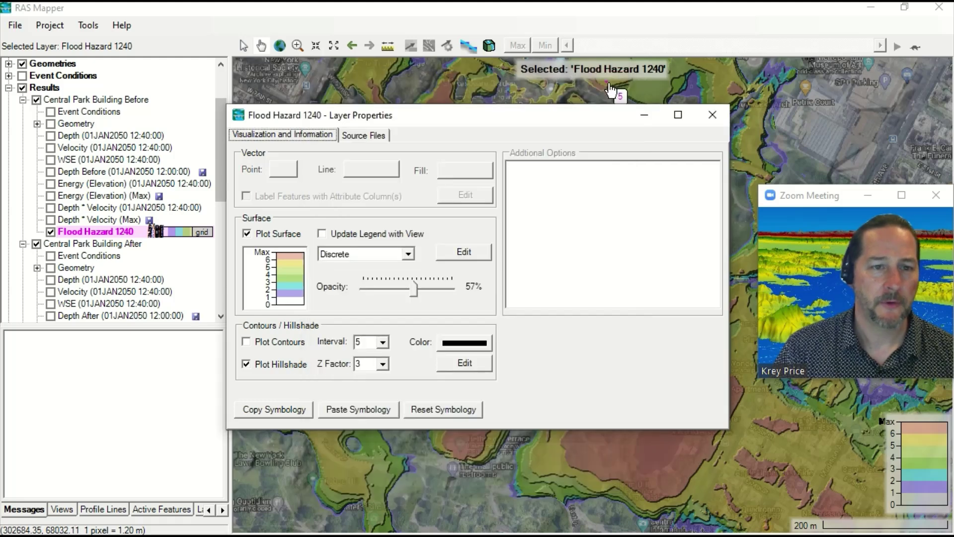
left_click(713, 119)
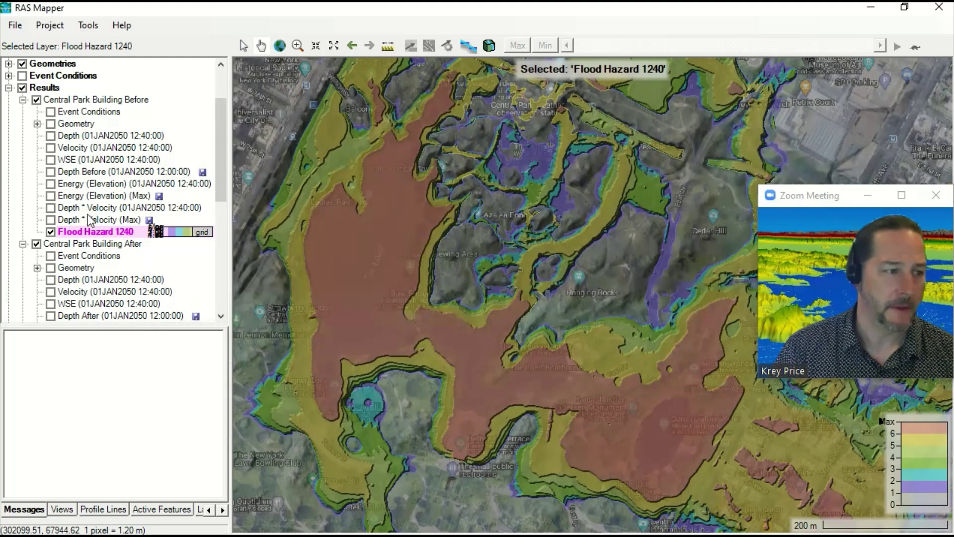
Start a new calculated layer for the Central Park Building After results
left_click(78, 244)
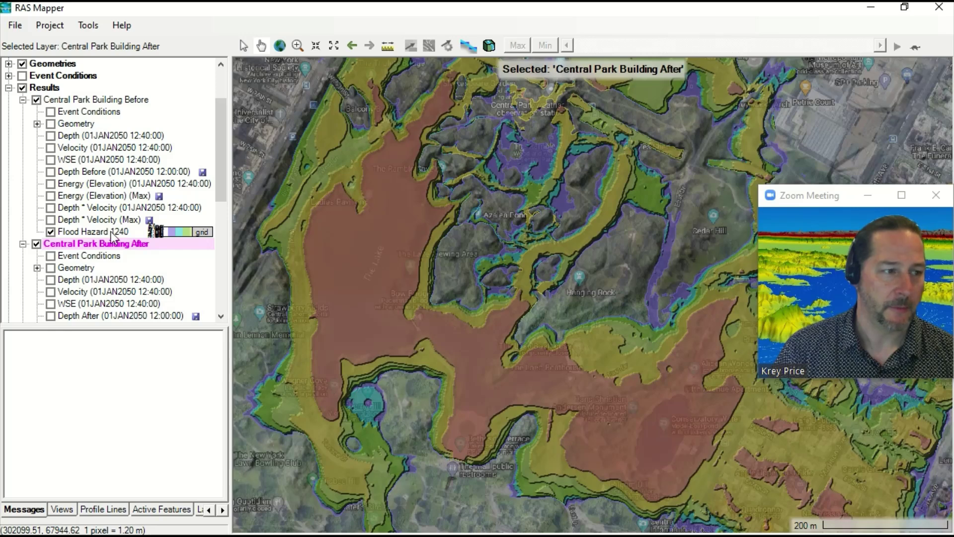
scroll(112, 238, "down", 3)
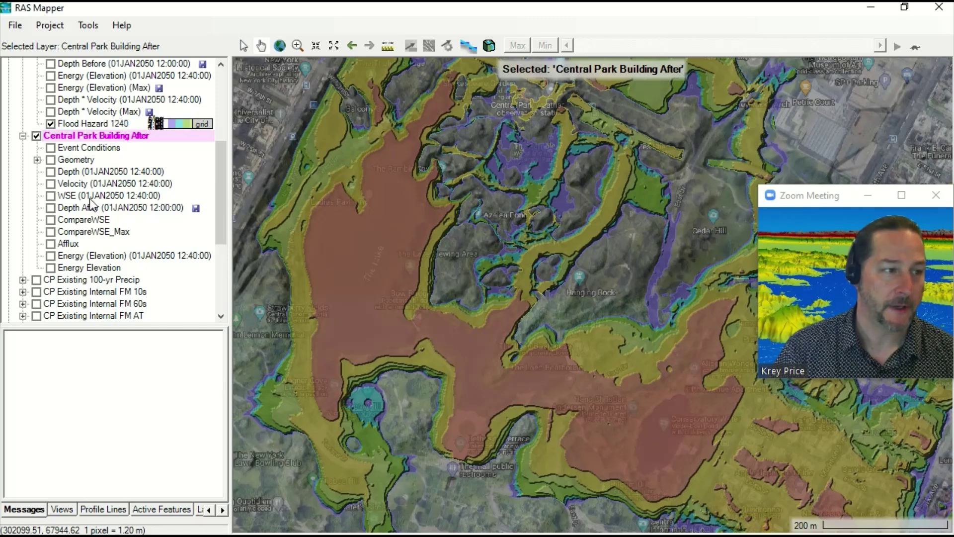
right_click(84, 139)
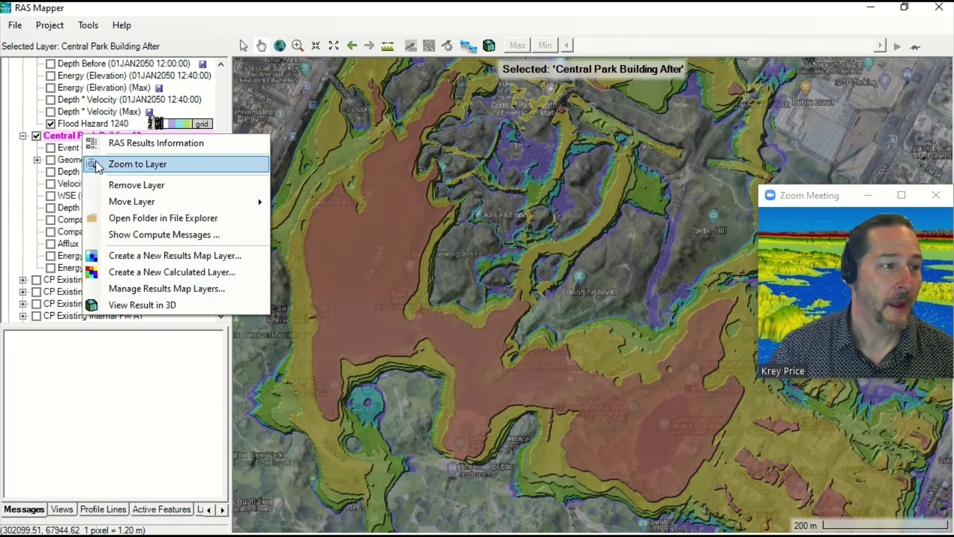
left_click(147, 280)
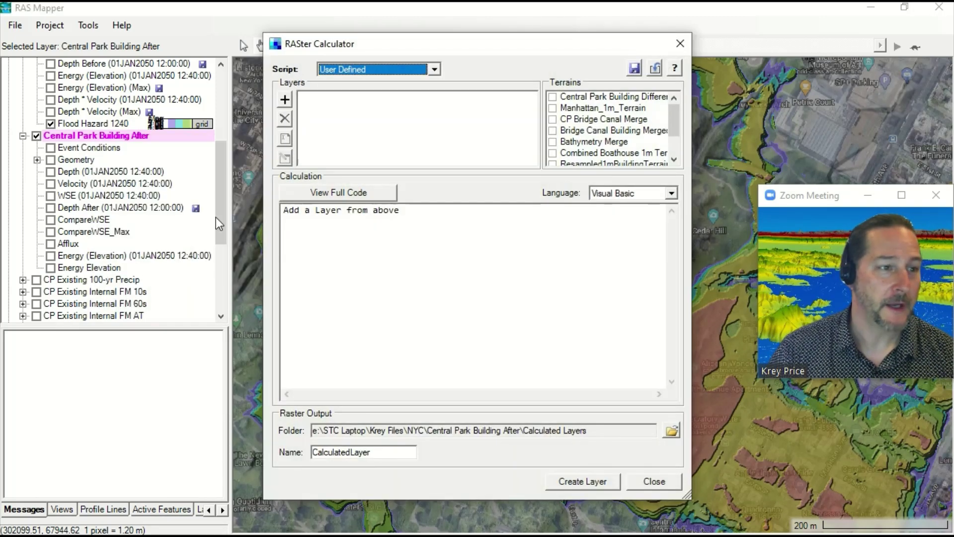
Add Central Park Building After velocity at the fixed profile 01JAN2050 12:40:00 as raster variable v
left_click(281, 104)
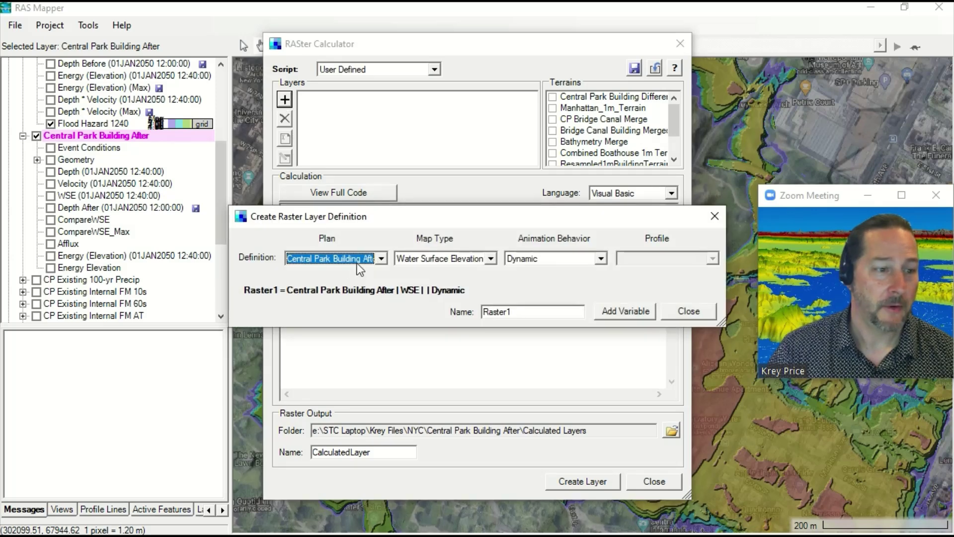
left_click(490, 259)
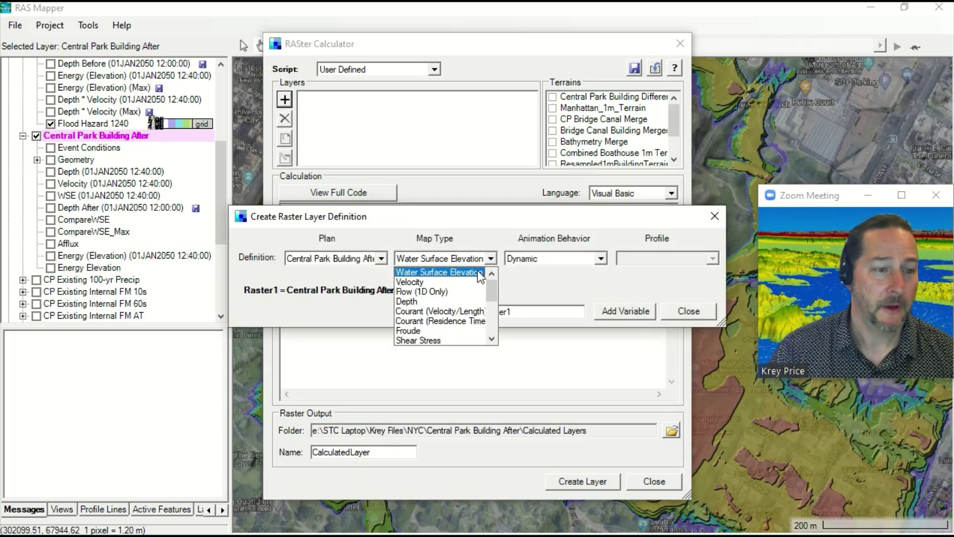
left_click(469, 279)
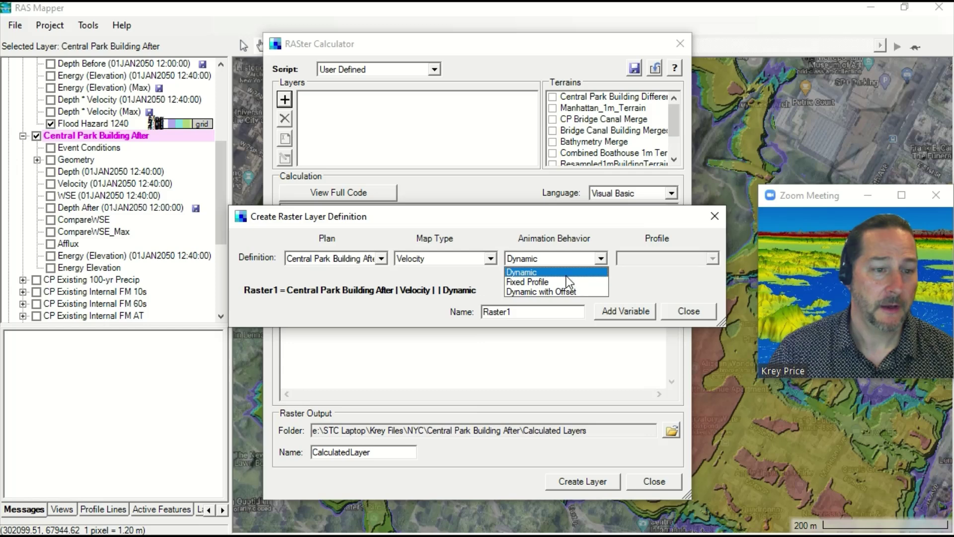
left_click(565, 279)
left_click(713, 258)
scroll(714, 278, "down", 7)
scroll(688, 318, "down", 4)
scroll(688, 334, "down", 2)
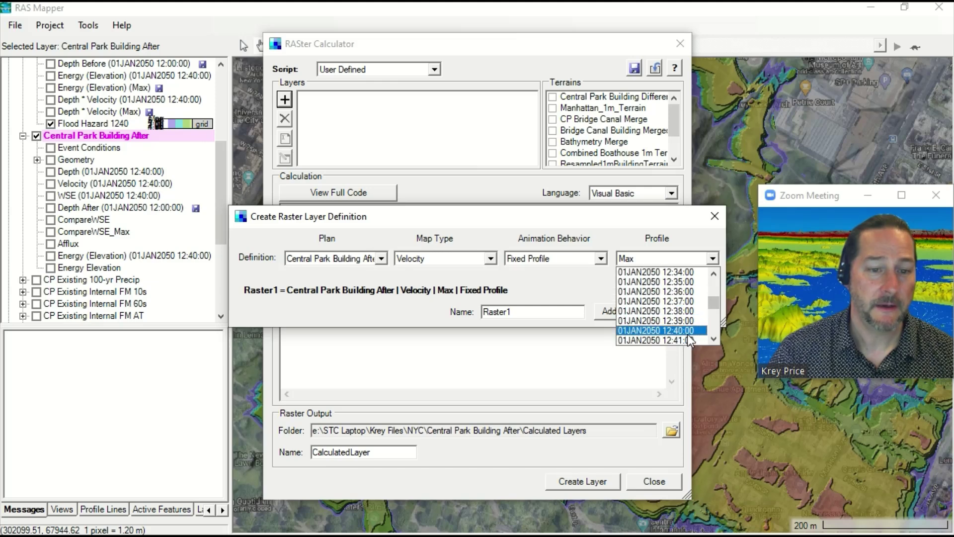
left_click(687, 328)
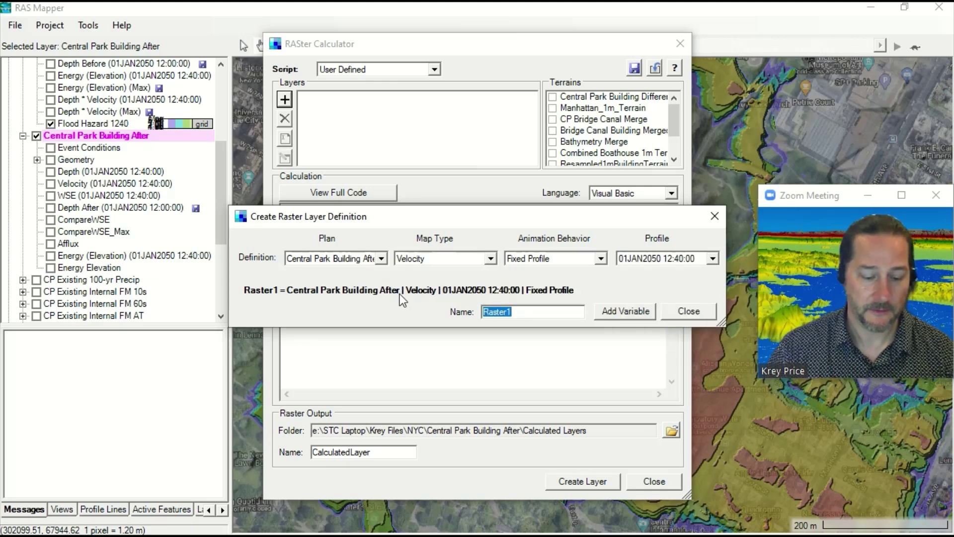
type("v")
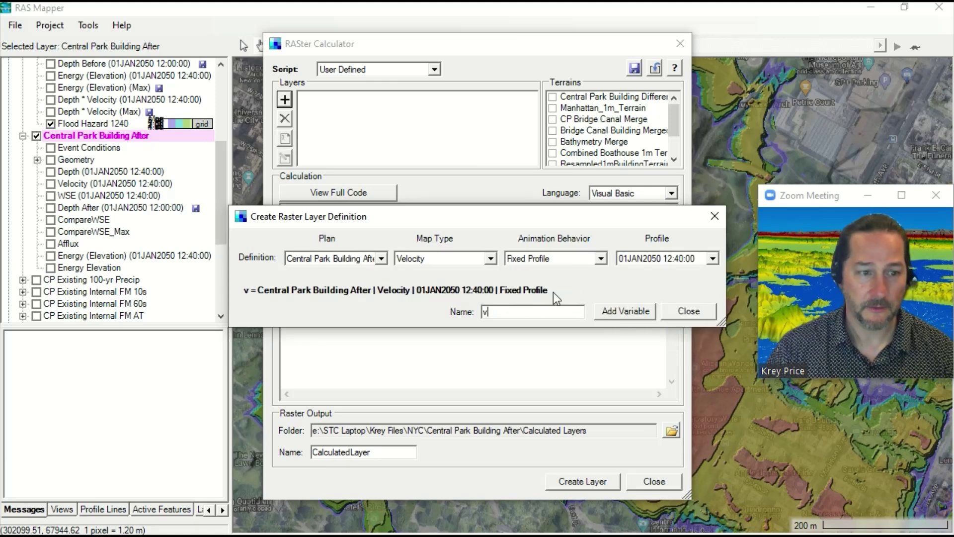
left_click(627, 312)
left_click(688, 311)
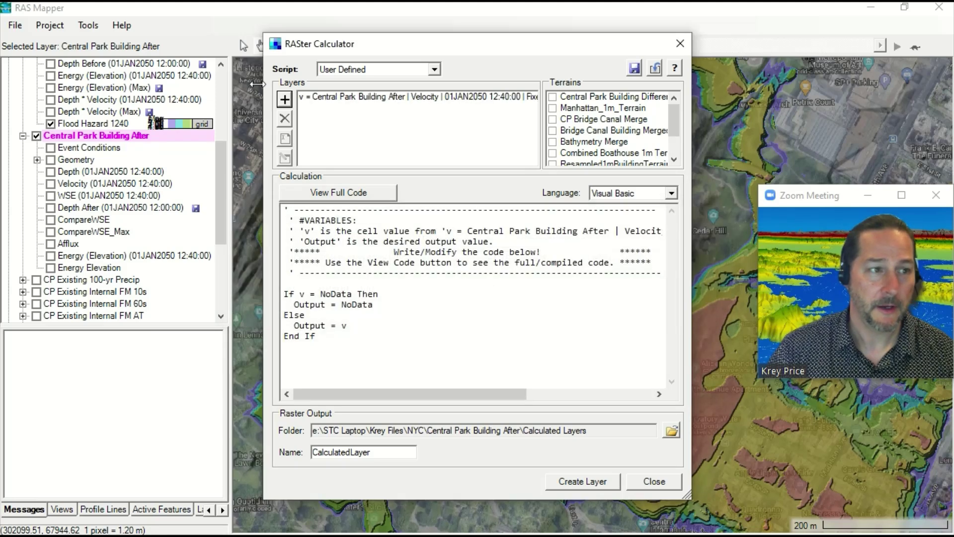
Add Central Park Building After depth at the fixed profile 01JAN2050 12:40:00 as raster variable d
left_click(284, 99)
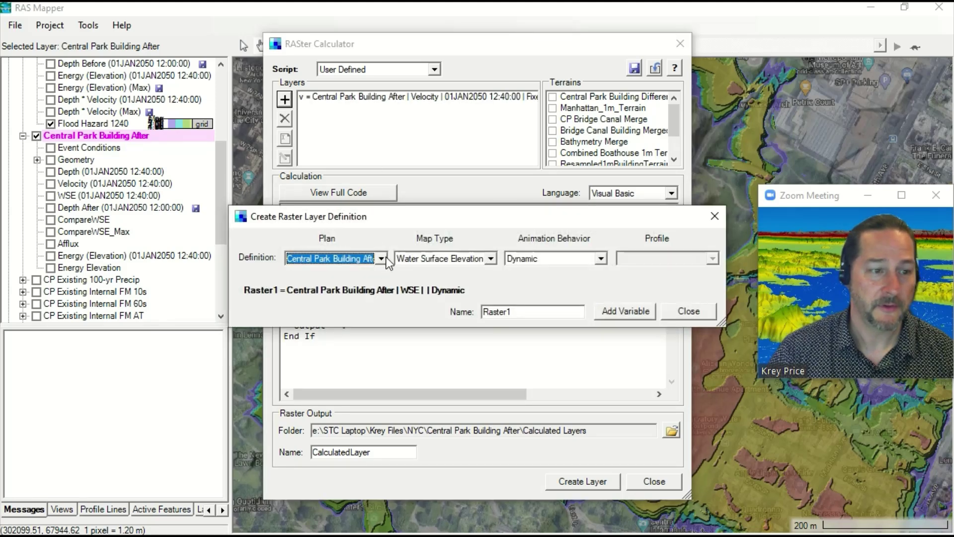
left_click(491, 259)
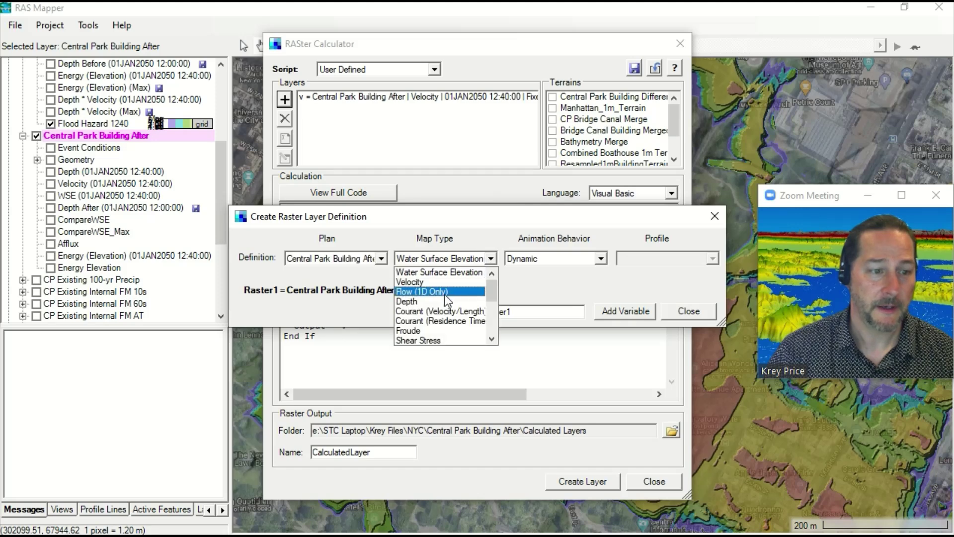
left_click(425, 302)
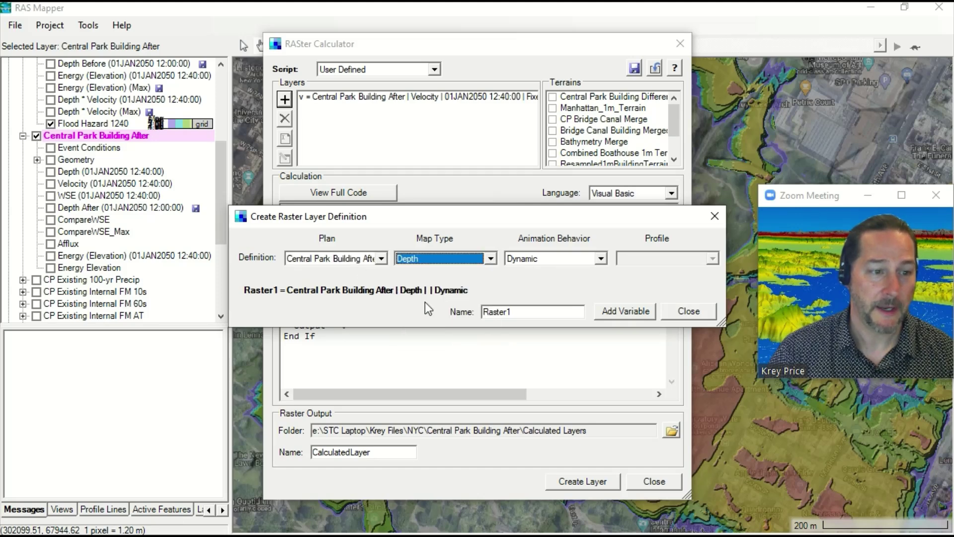
left_click(602, 258)
left_click(569, 281)
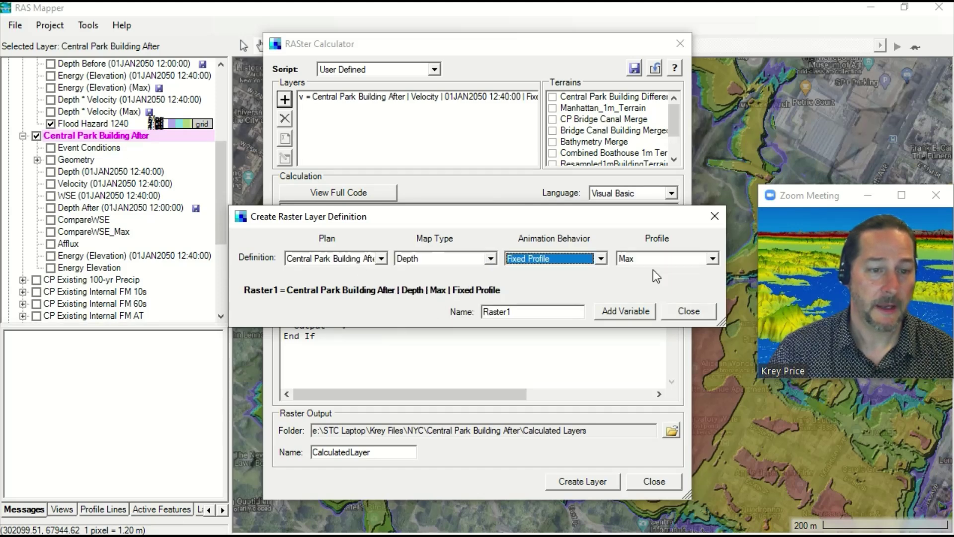
left_click(714, 259)
scroll(718, 326, "down", 7)
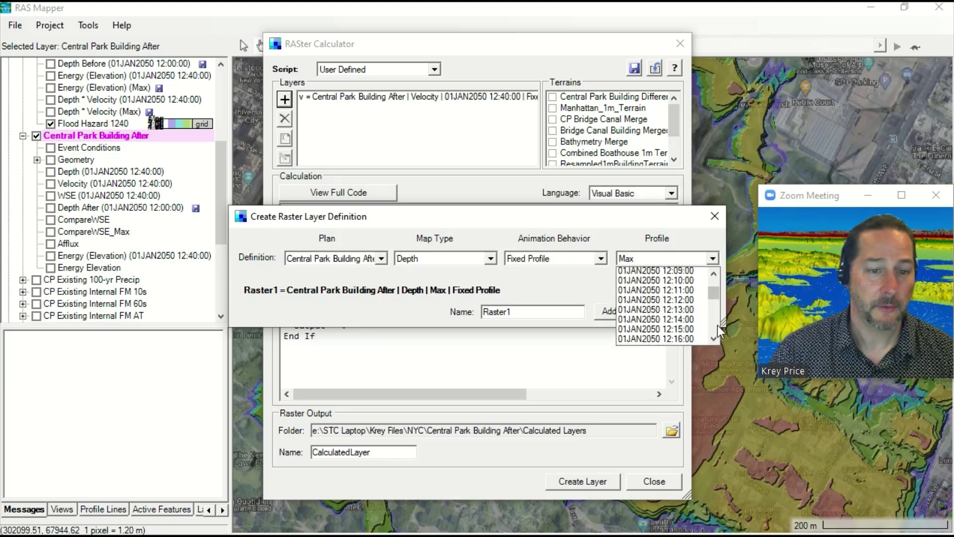
scroll(719, 330, "down", 5)
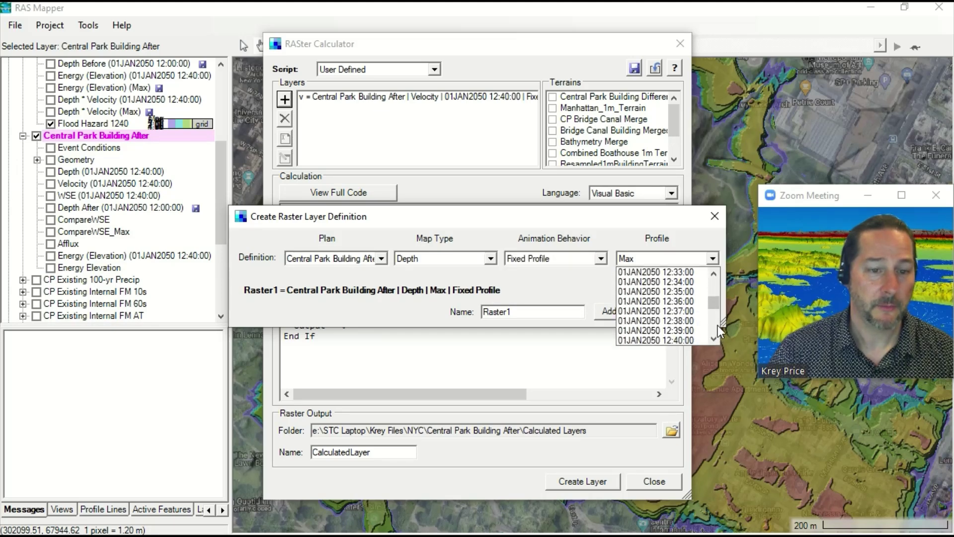
left_click(694, 340)
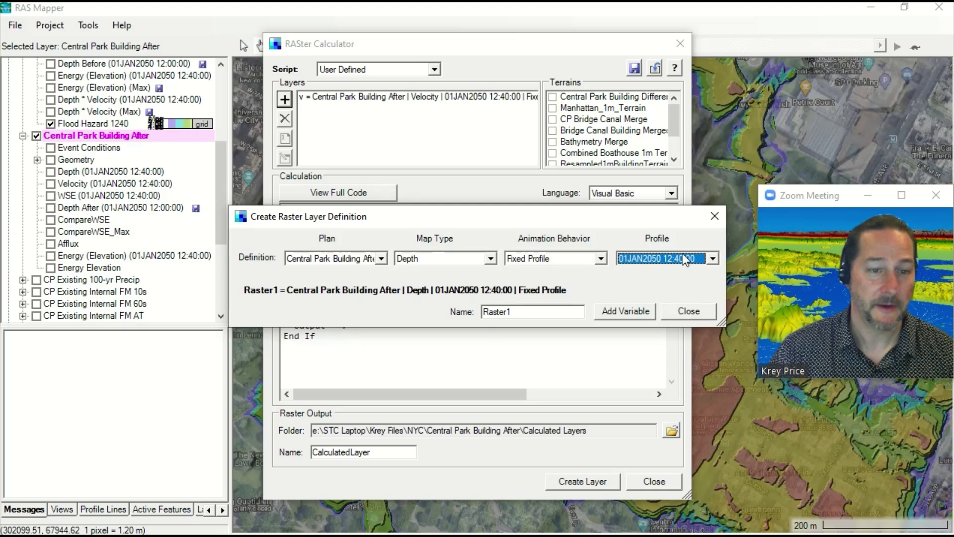
double_click(512, 312)
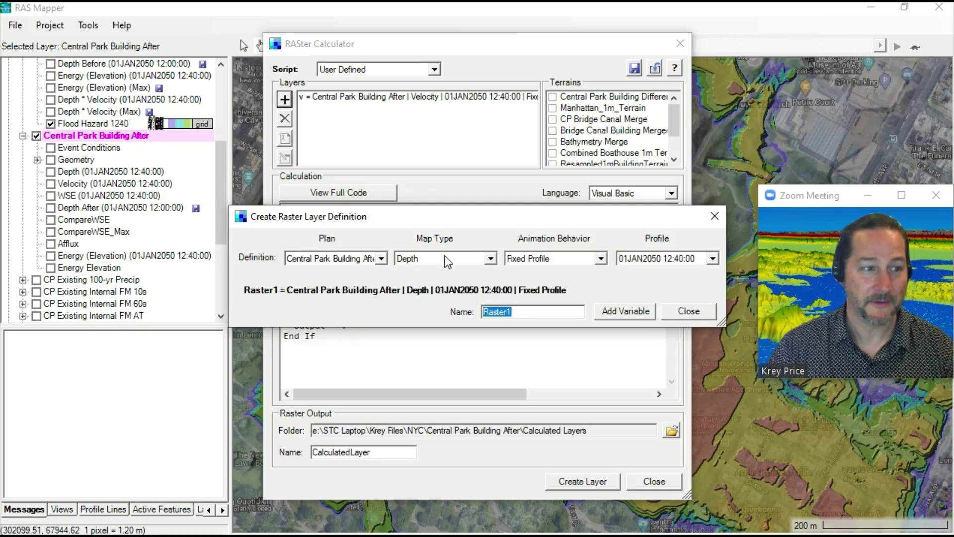
type("d")
left_click(631, 311)
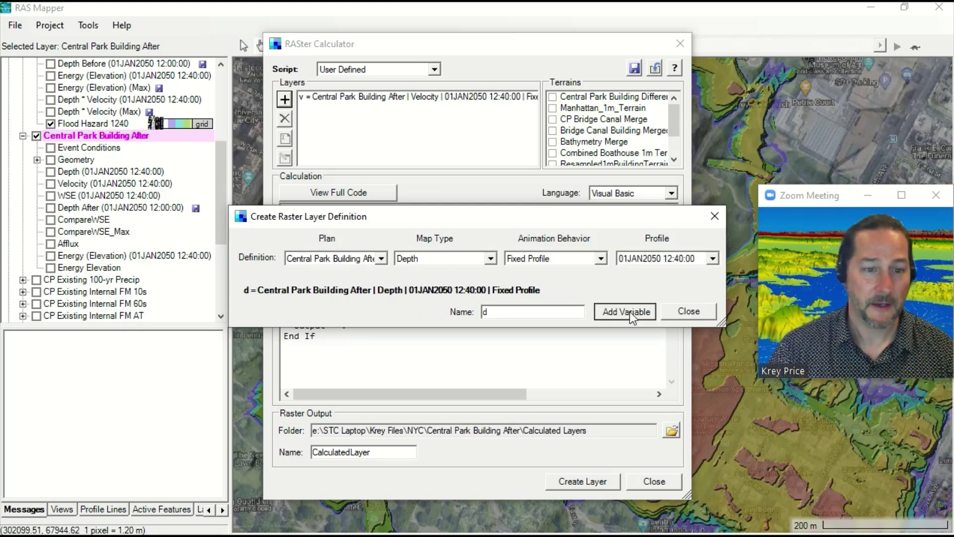
left_click(683, 312)
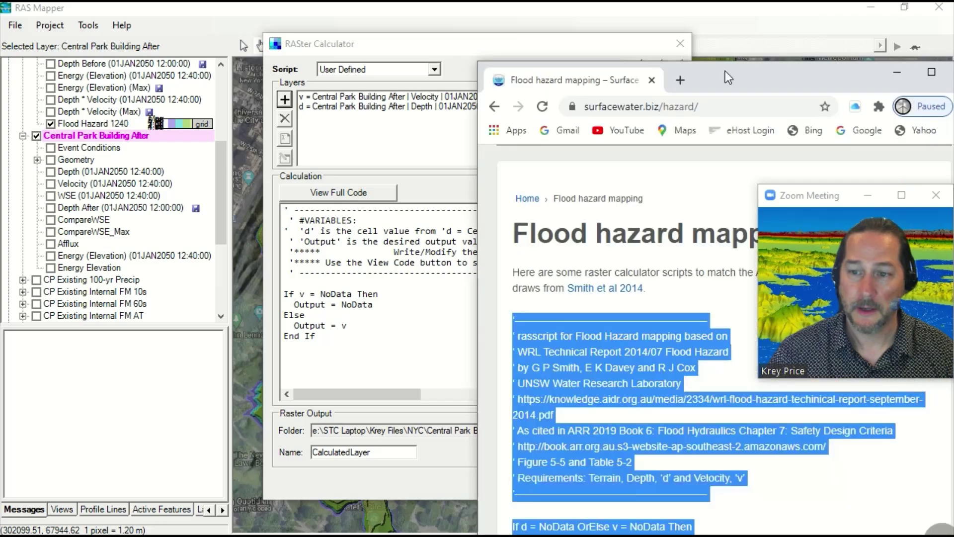
Replace the whole default calculation code with the flood hazard script from surfacewater.biz/hazard and check that it compiles
scroll(291, 352, "down", 2)
scroll(291, 352, "down", 3)
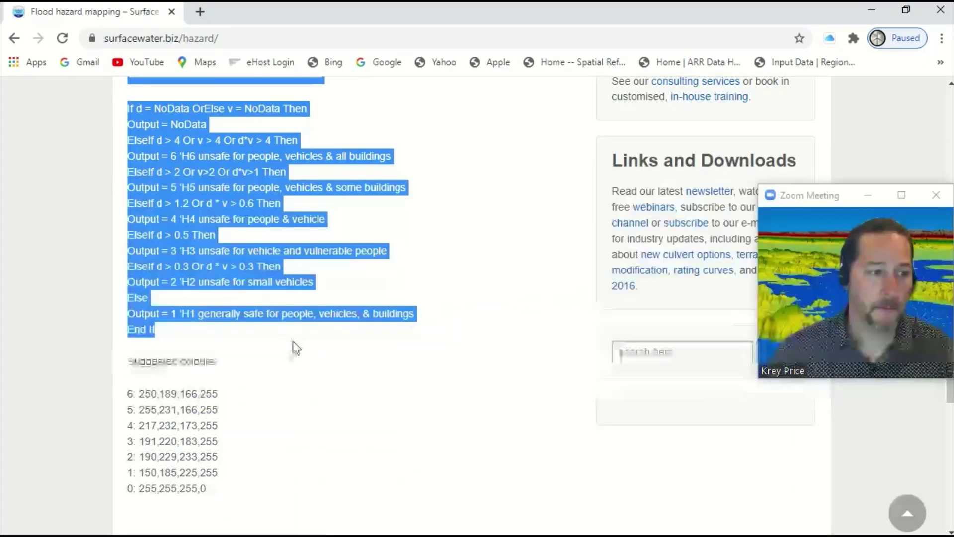
scroll(294, 347, "up", 3)
key("alt+Tab")
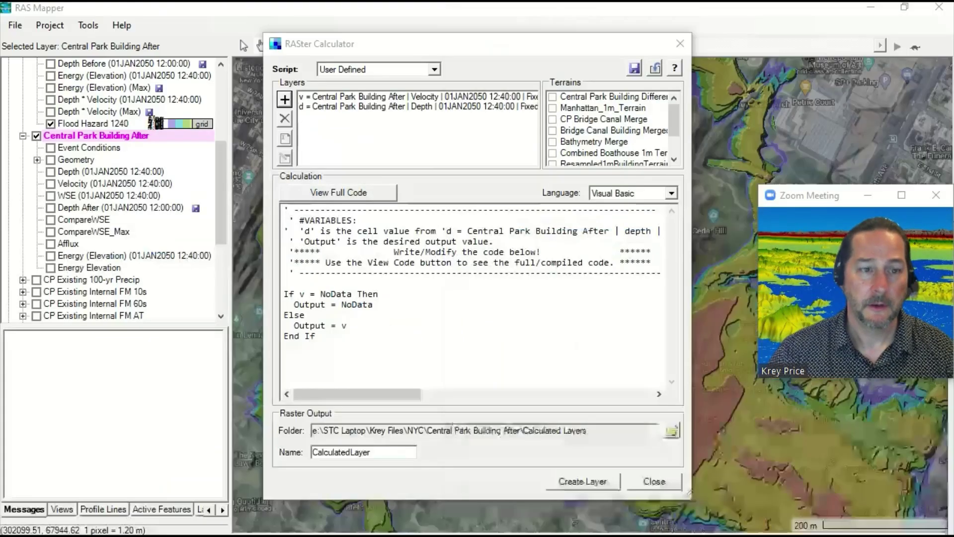
left_click(366, 358)
key("ctrl+a")
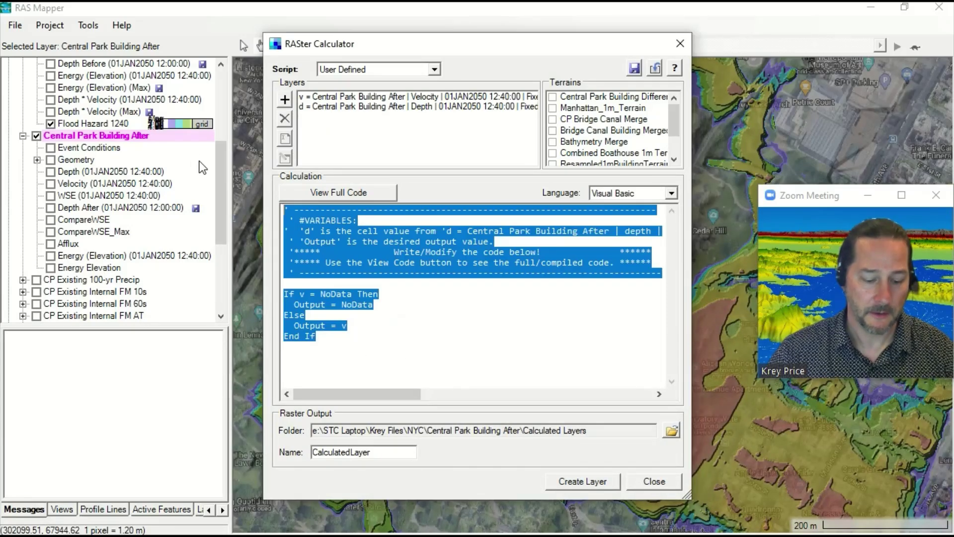
key("ctrl+v")
left_click(342, 197)
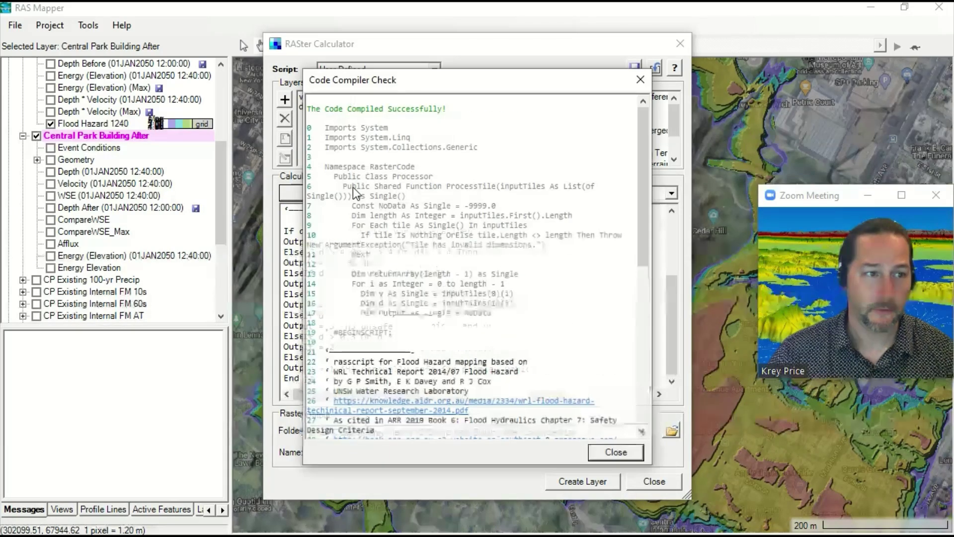
left_click(617, 452)
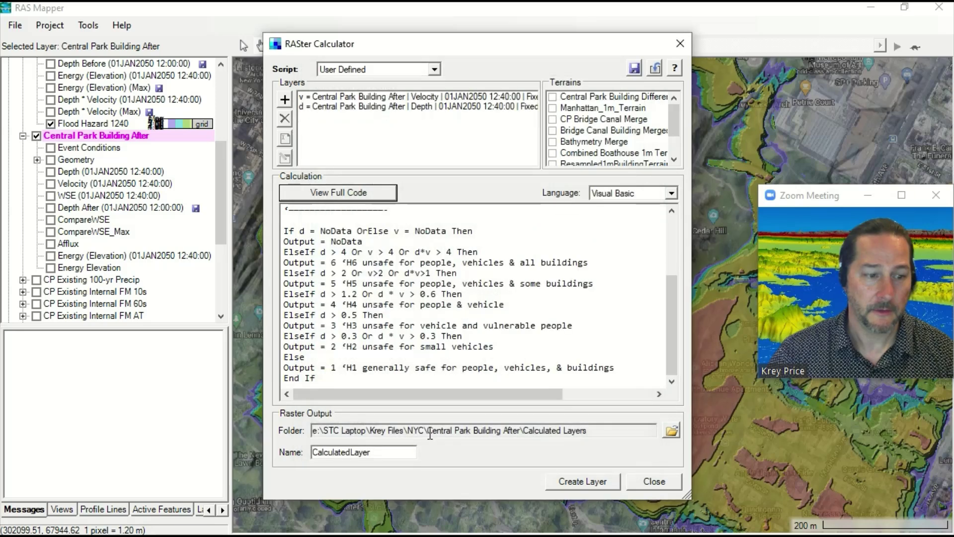
Name the output Flood Hazard 1240, assign the Resampled1mBuildingTerrain terrain, and create the calculated layer
double_click(403, 451)
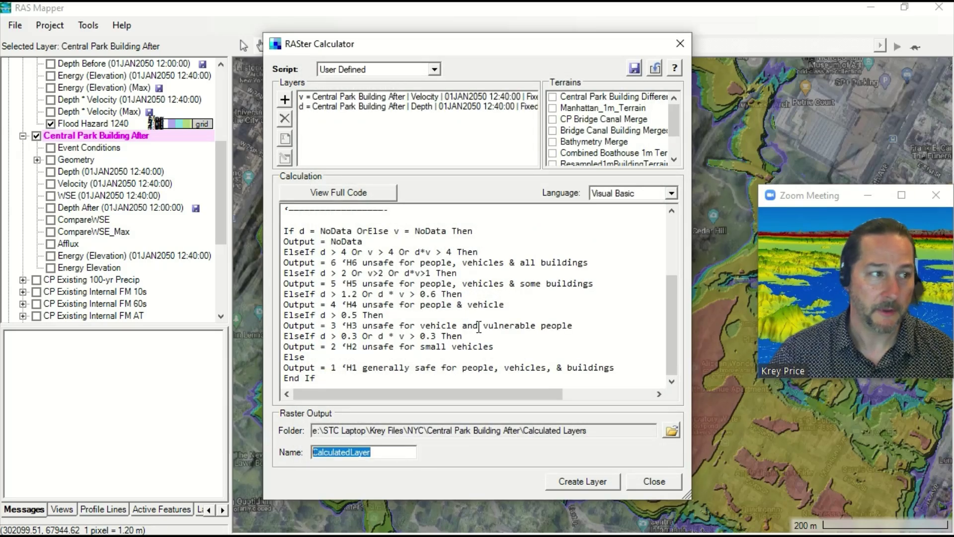
type("Flood Hazard 1240")
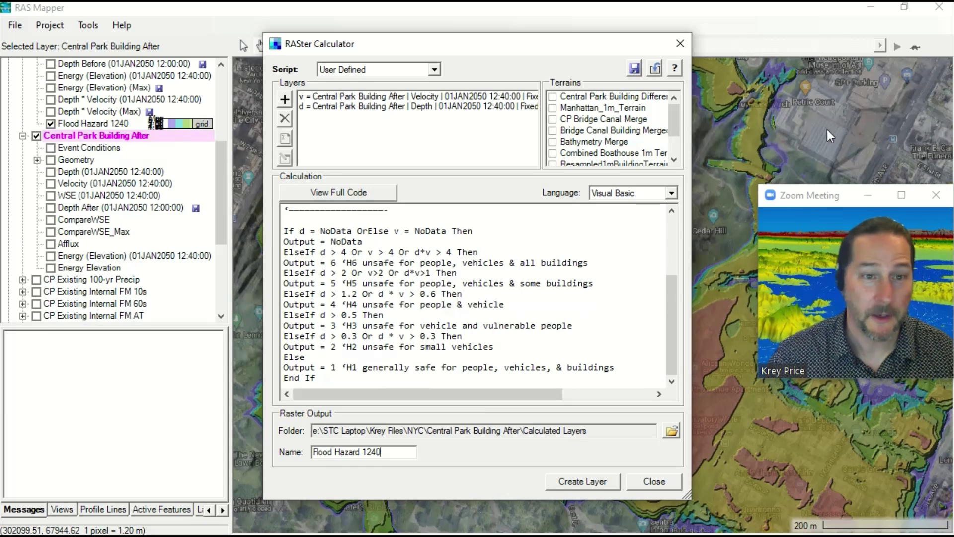
scroll(681, 148, "down", 1)
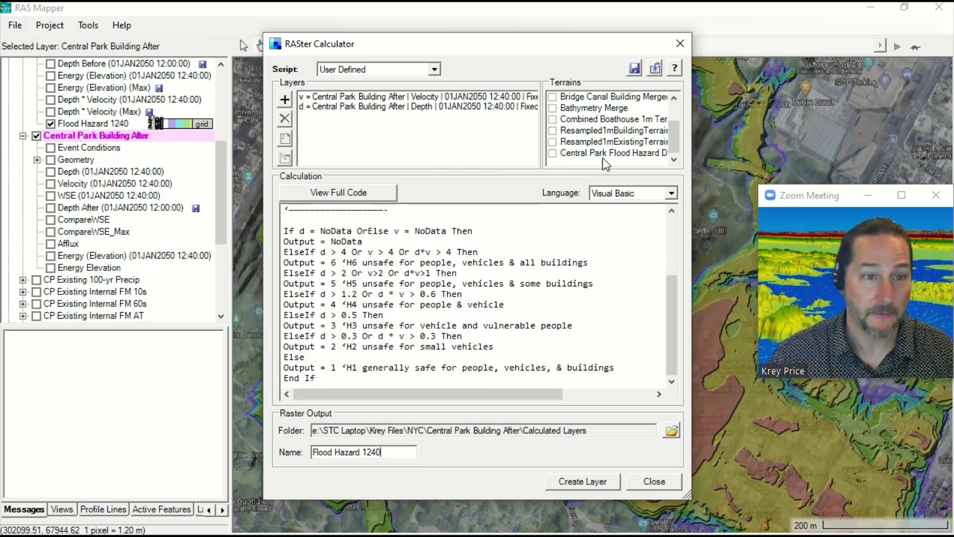
left_click(554, 130)
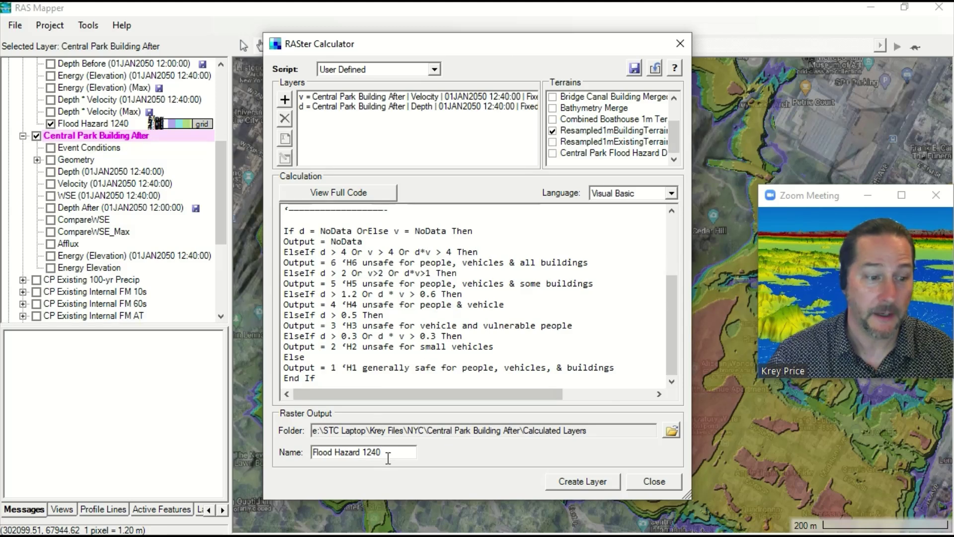
left_click(595, 483)
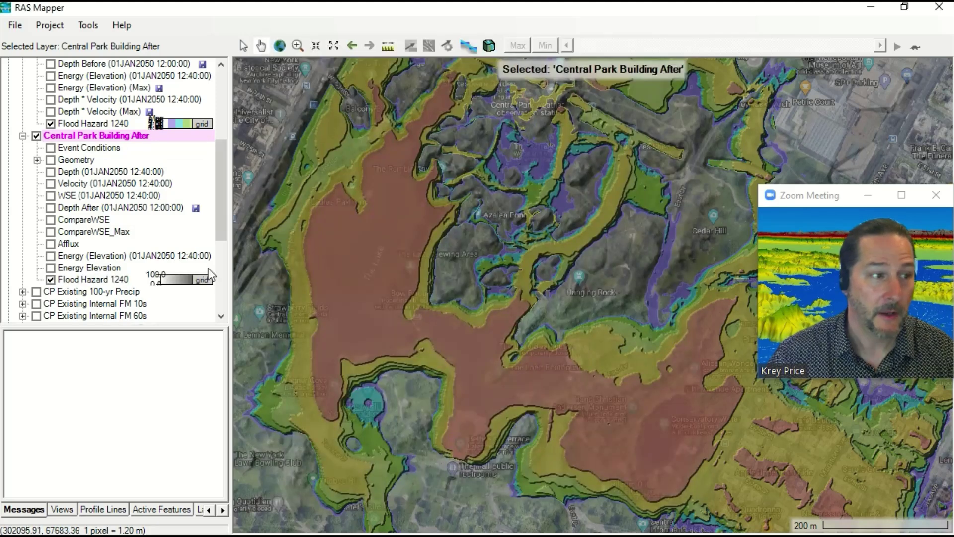
Hide the Before flood hazard layer and apply the Hazard H1-H6 color ramp to the After Flood Hazard 1240 layer
left_click(77, 280)
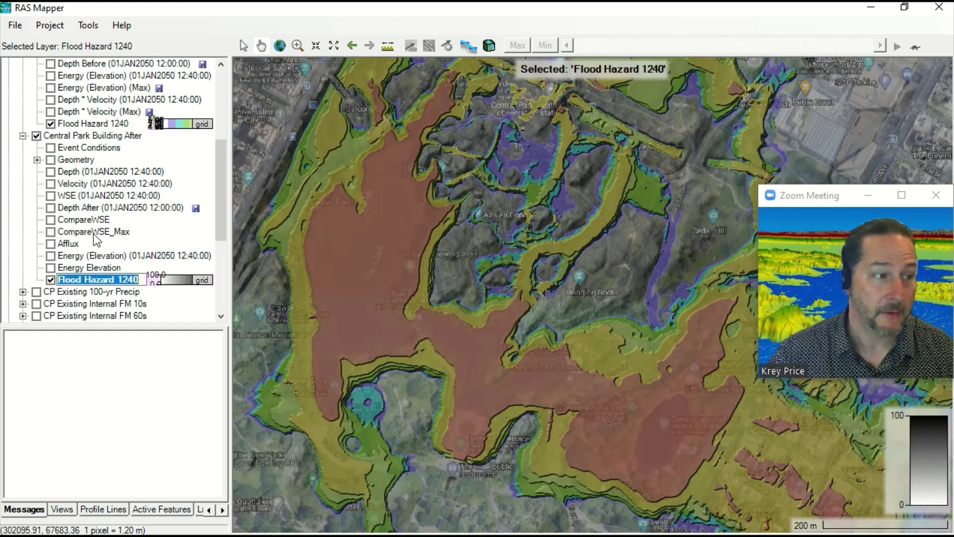
left_click(51, 124)
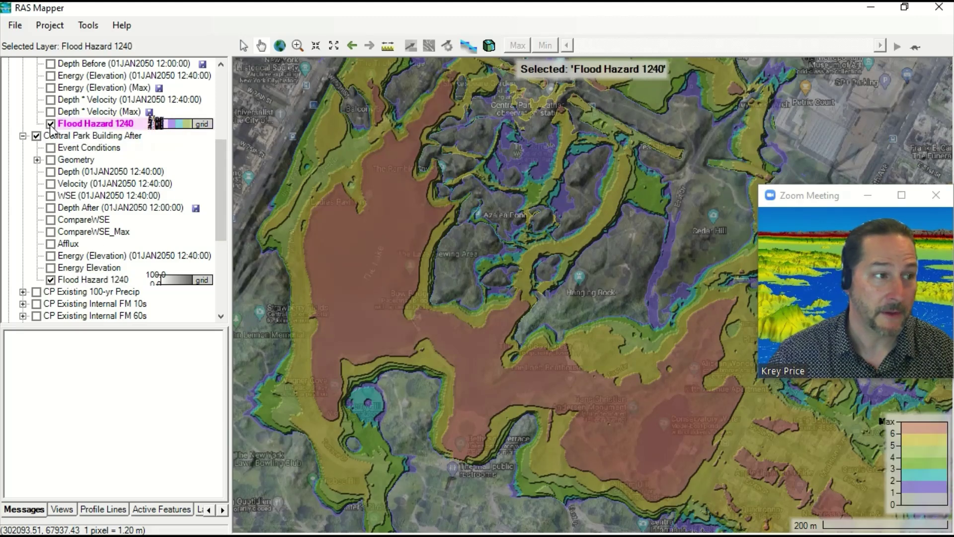
left_click(78, 281)
left_click(93, 280)
double_click(93, 279)
left_click(94, 269)
double_click(92, 280)
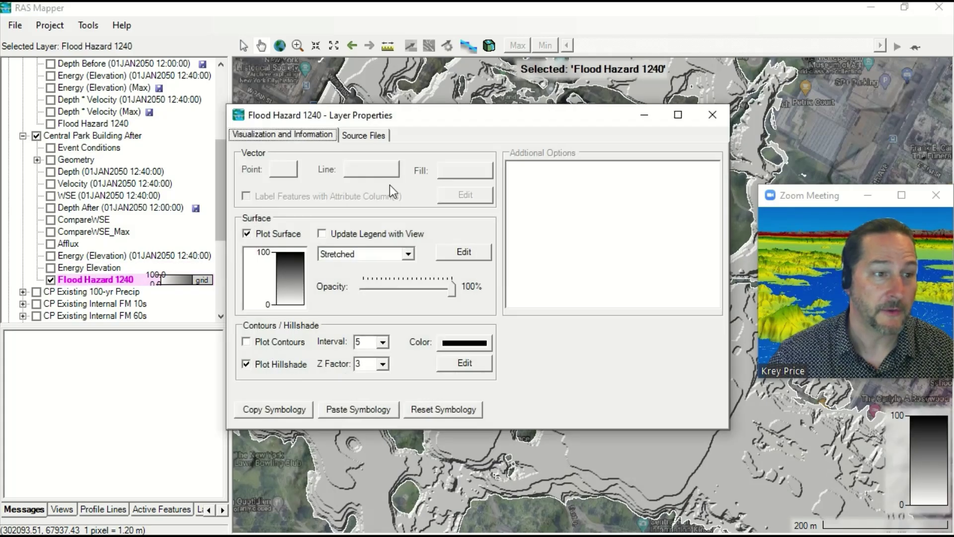
left_click(305, 250)
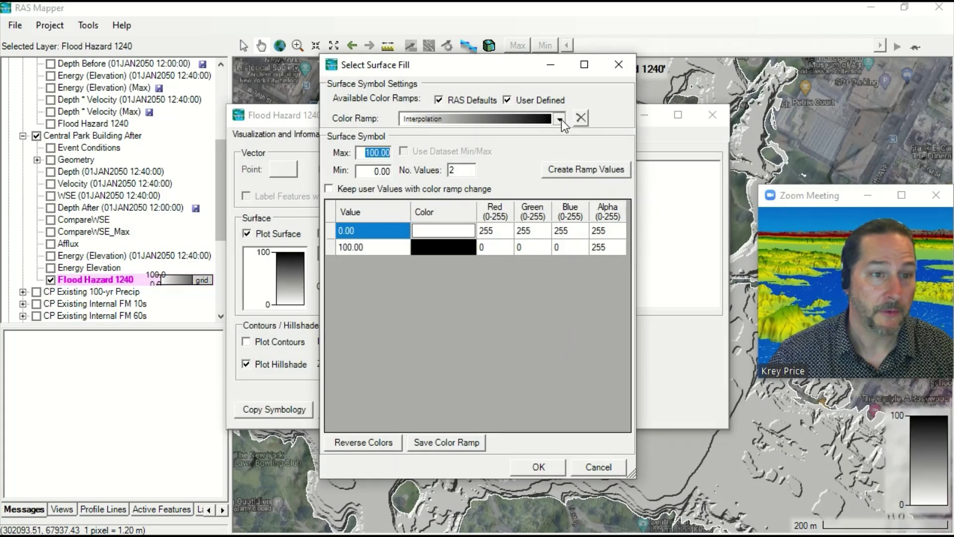
left_click(560, 118)
left_click_drag(562, 192, 561, 209)
left_click(480, 223)
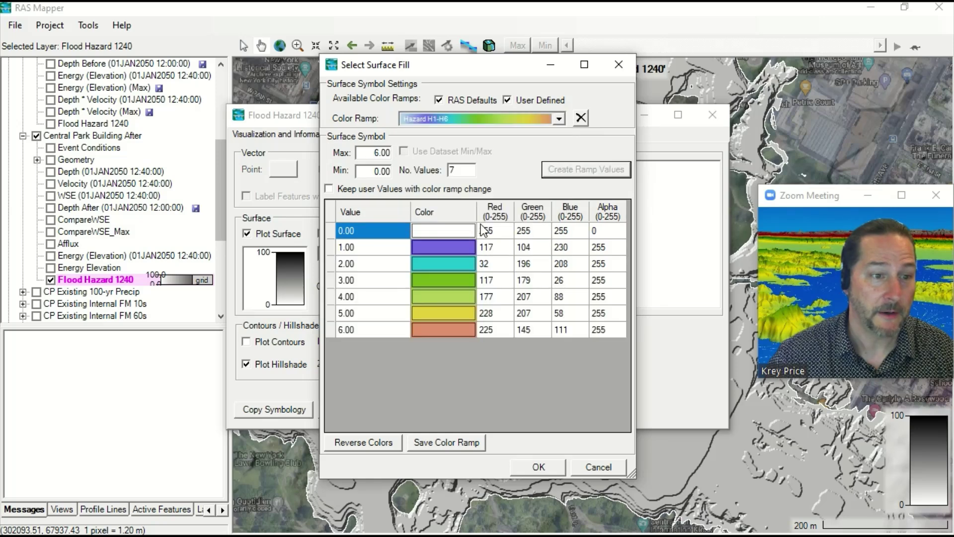
left_click(541, 471)
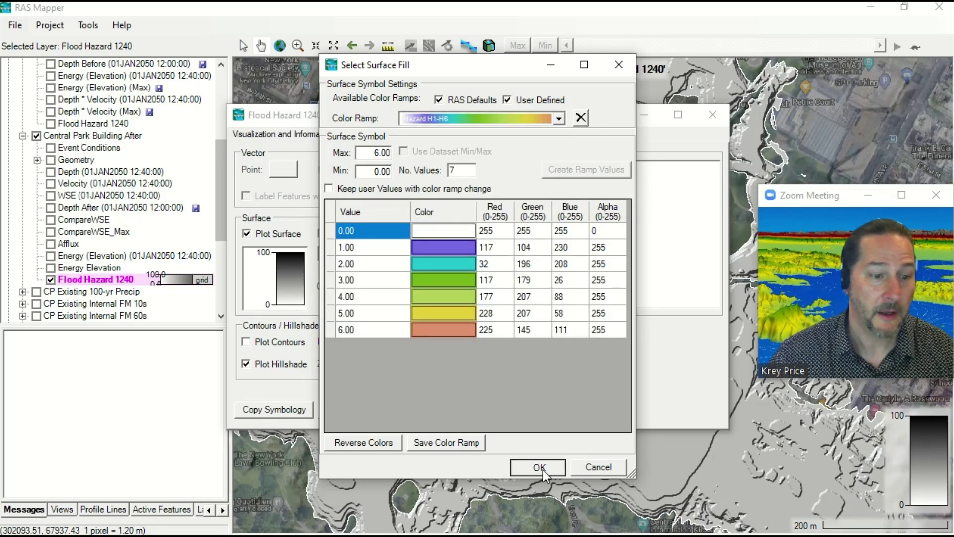
Set the After flood hazard surface to Discrete coloring with 60% opacity
left_click(408, 254)
left_click(383, 277)
left_click_drag(452, 294, 420, 302)
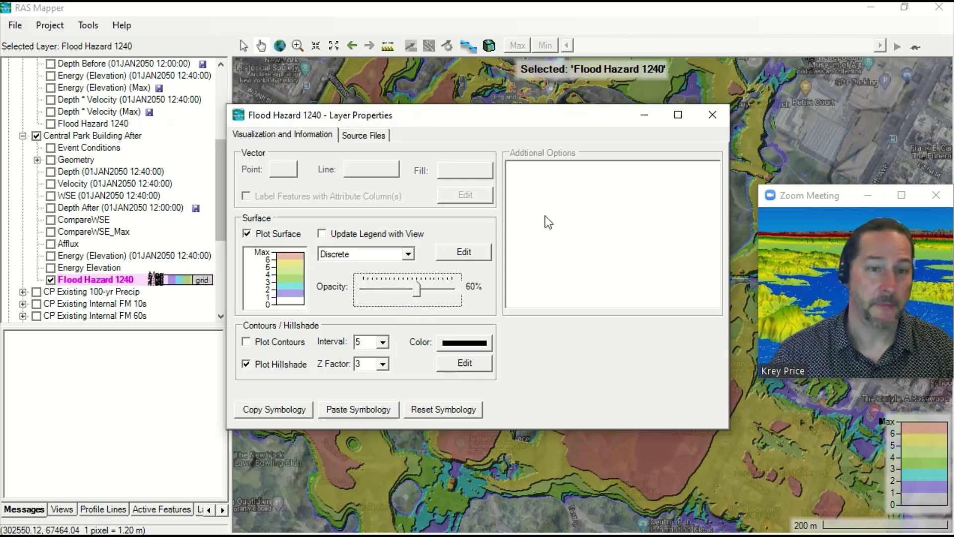
left_click(704, 109)
Show the Before Flood Hazard 1240 layer again alongside the After layer
left_click(51, 124)
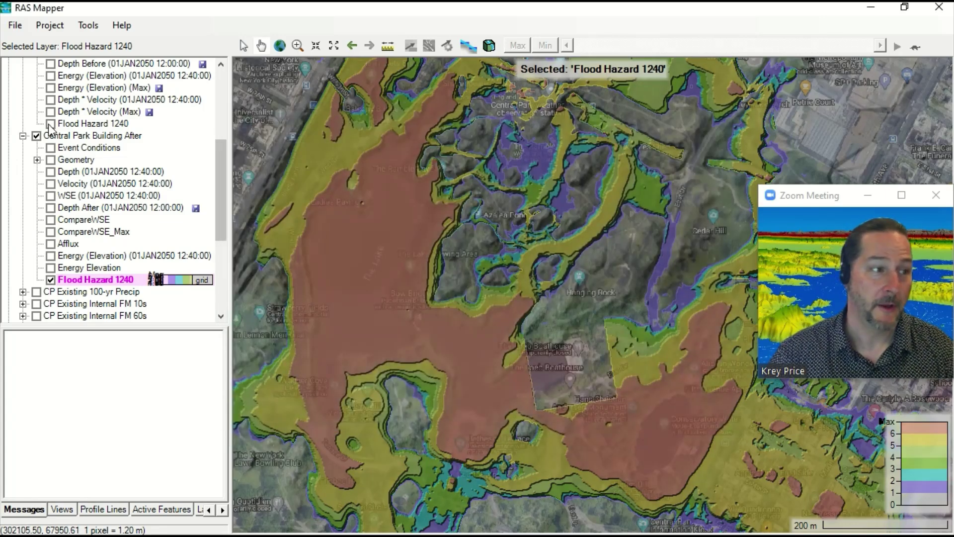
left_click(77, 113)
left_click(77, 124)
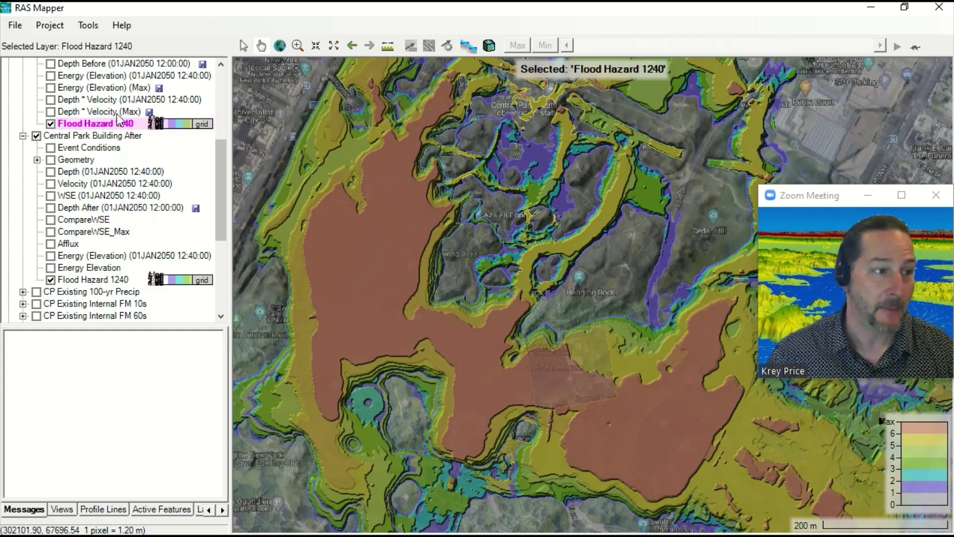
Export the After Flood Hazard 1240 layer as a raster named Flood Hazard 1240 After
right_click(93, 283)
mouse_move(159, 447)
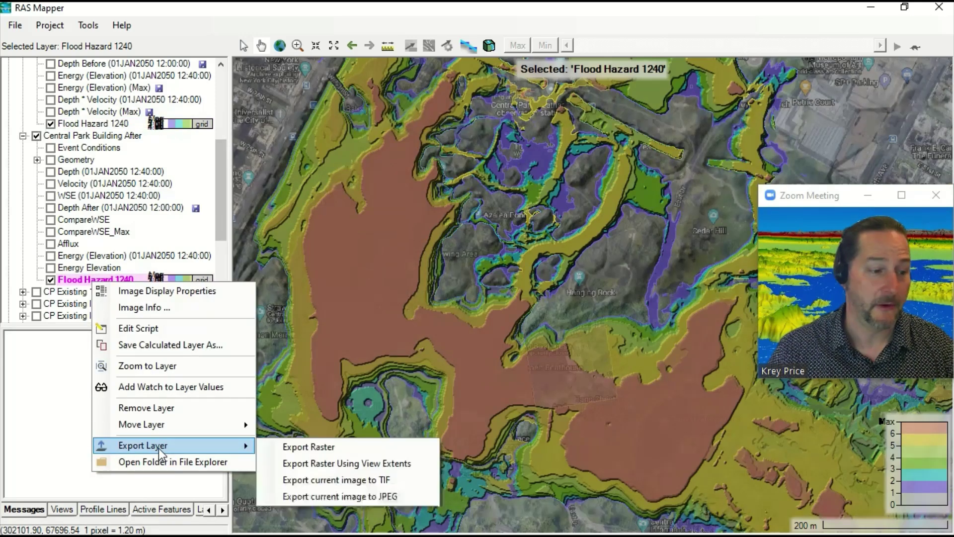
left_click(340, 449)
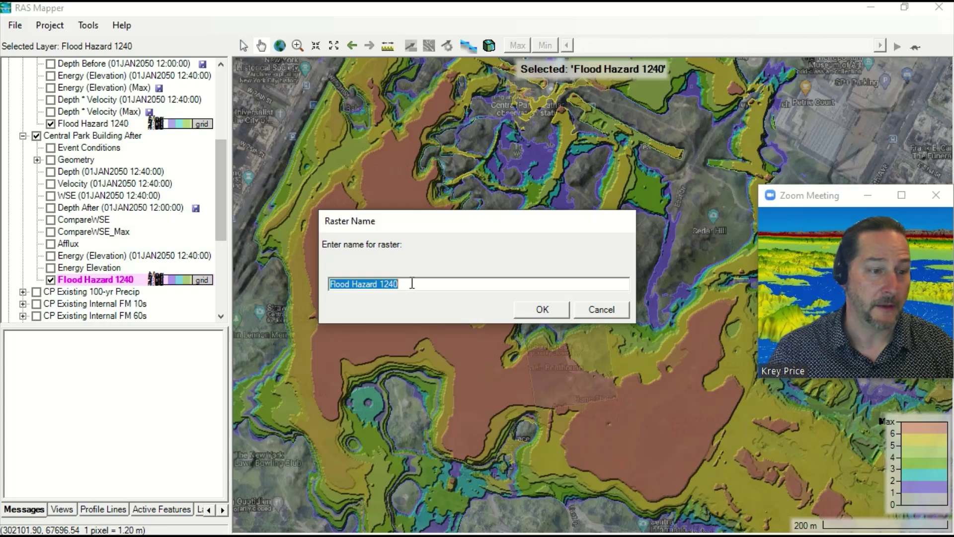
left_click(435, 288)
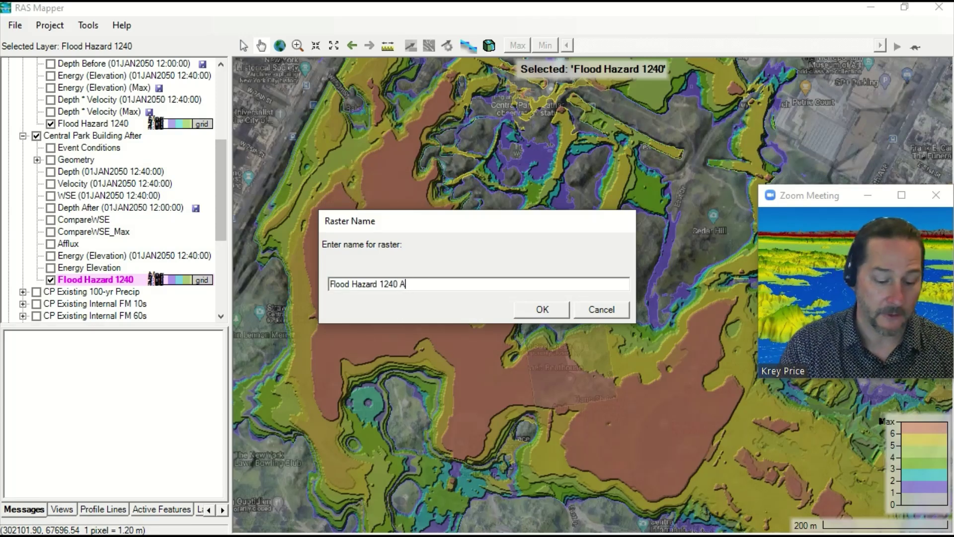
left_click(547, 310)
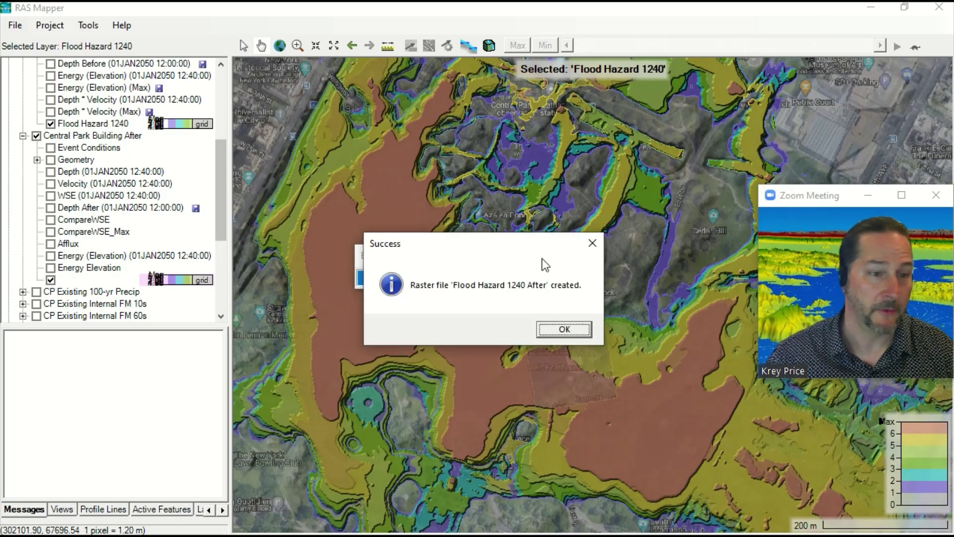
left_click(567, 328)
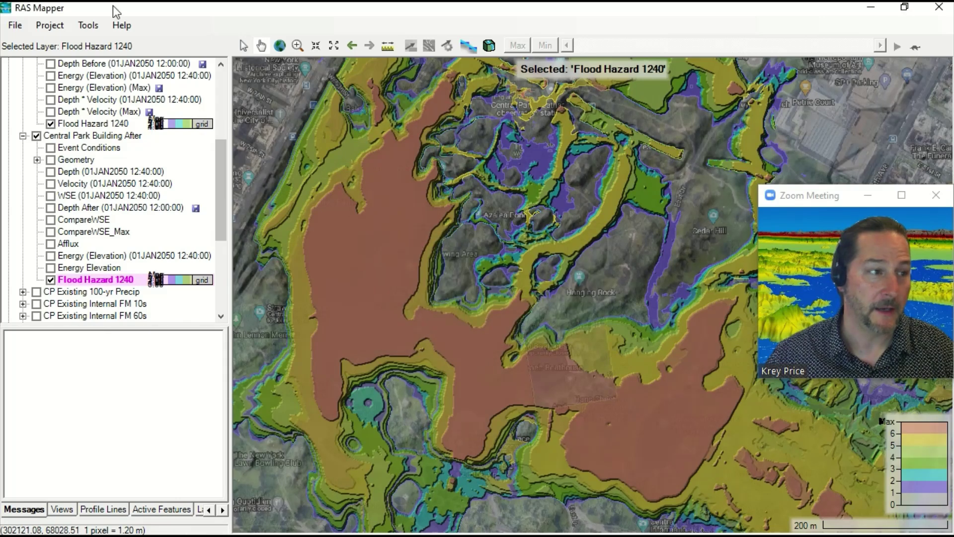
Try to export the Before Flood Hazard 1240 layer as a raster
right_click(91, 125)
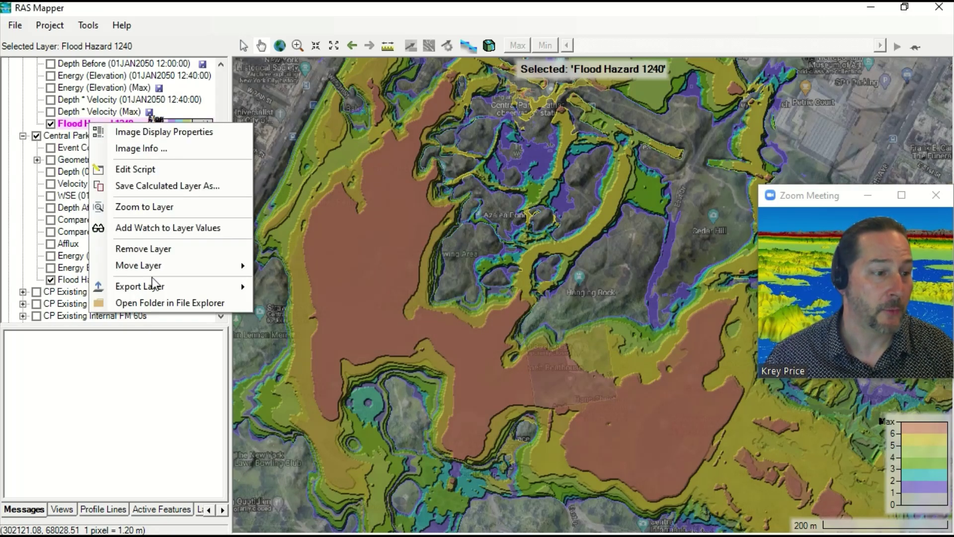
mouse_move(156, 287)
left_click(324, 289)
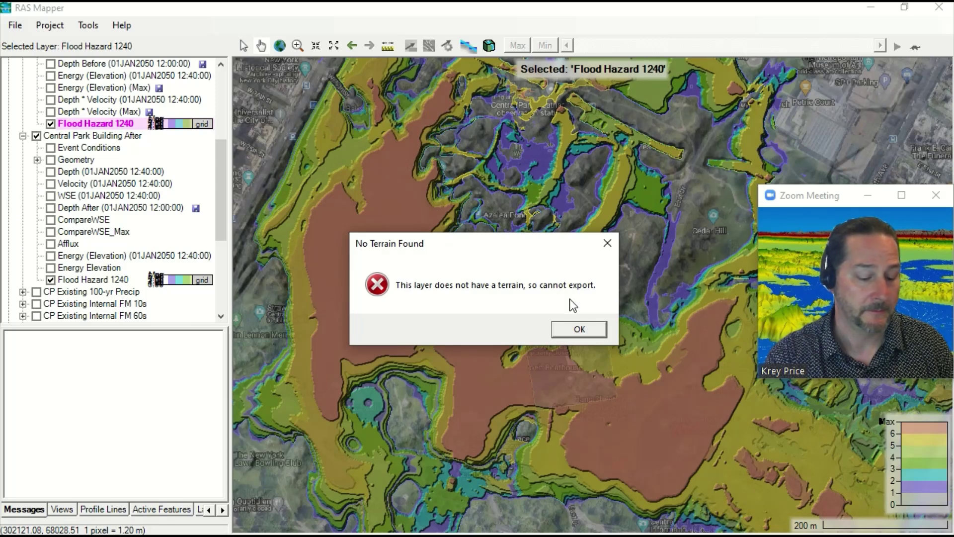
left_click(579, 330)
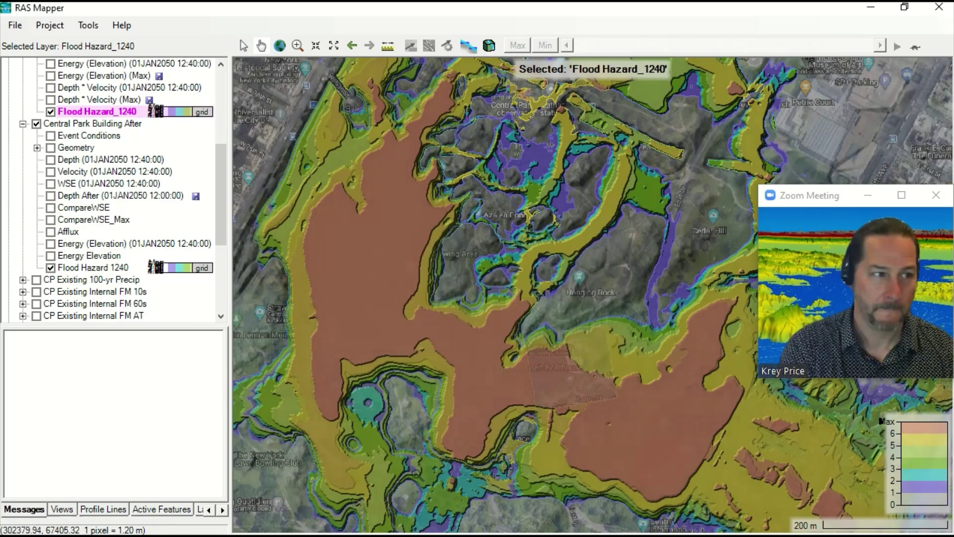
Export the Before layer Flood Hazard_1240 as a raster named Flood Hazard_1240 before
right_click(109, 116)
mouse_move(164, 278)
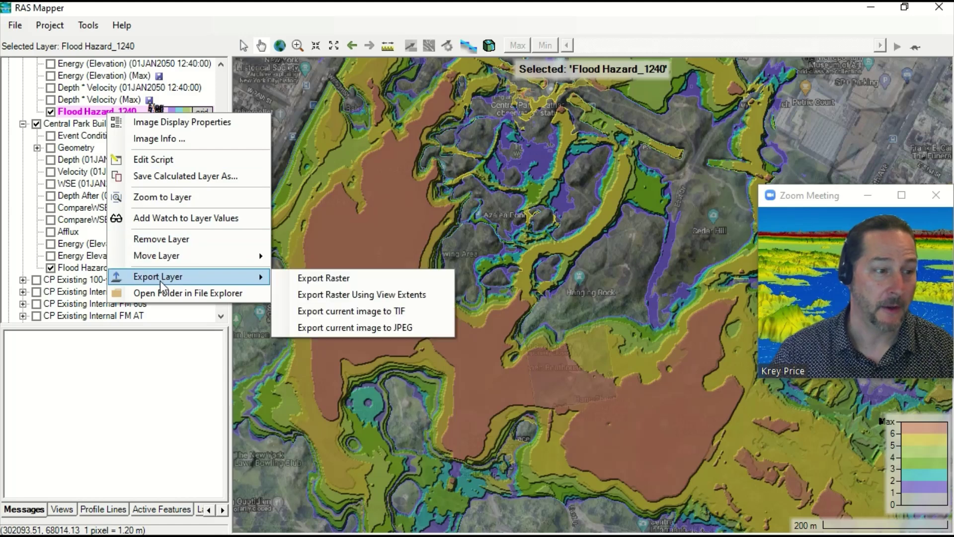
left_click(338, 280)
left_click(393, 287)
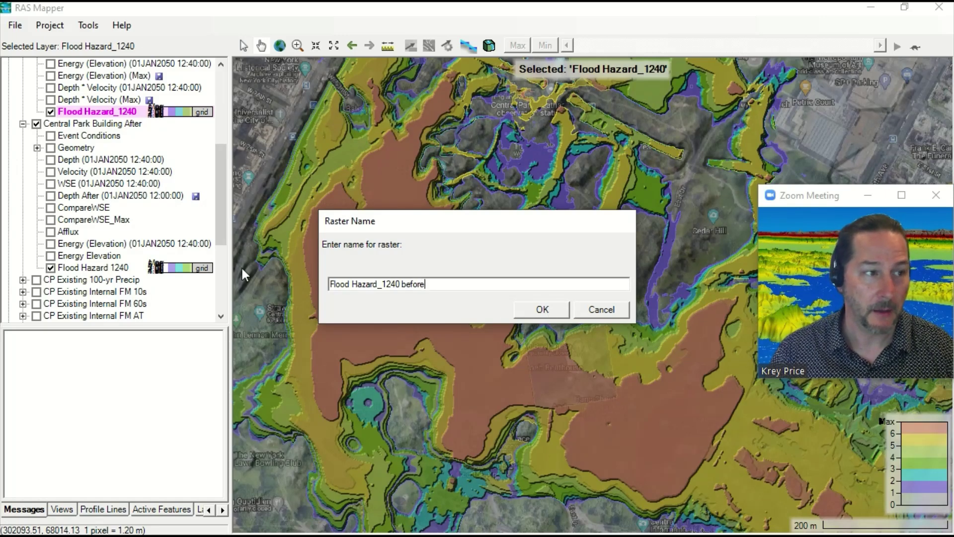
left_click(543, 309)
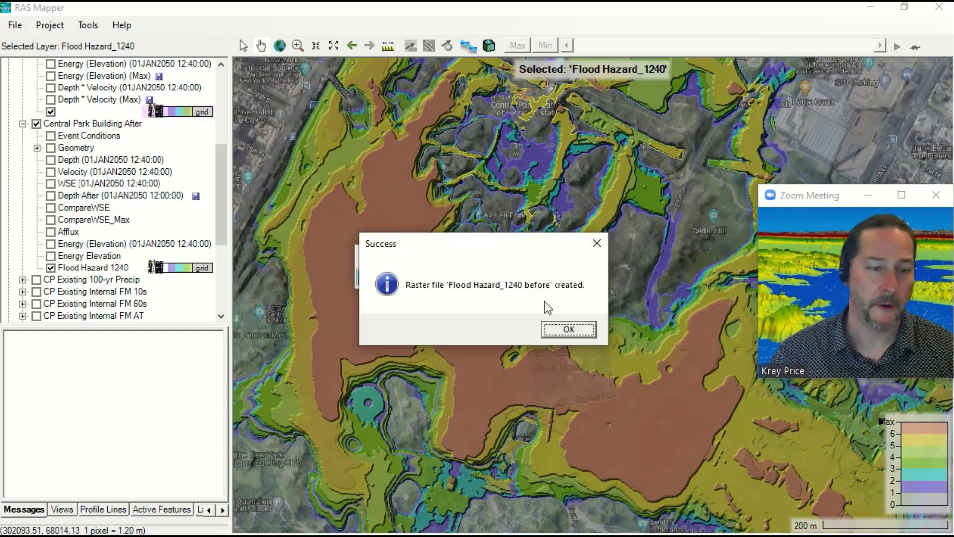
left_click(569, 330)
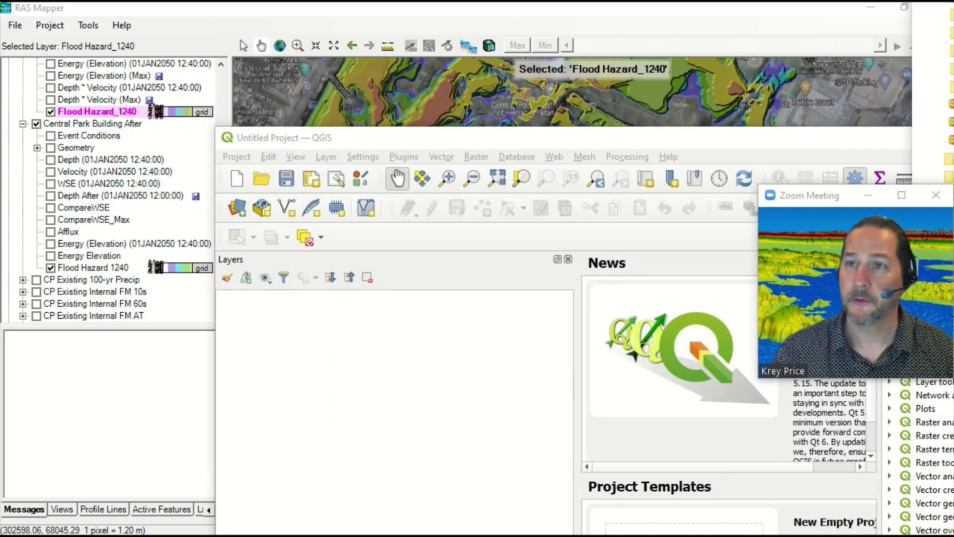
Switch to QGIS and load the exported Before and After flood hazard rasters from the NYC project folder
key("alt+Tab")
left_click_drag(867, 138, 630, 102)
left_click_drag(731, 88, 869, 69)
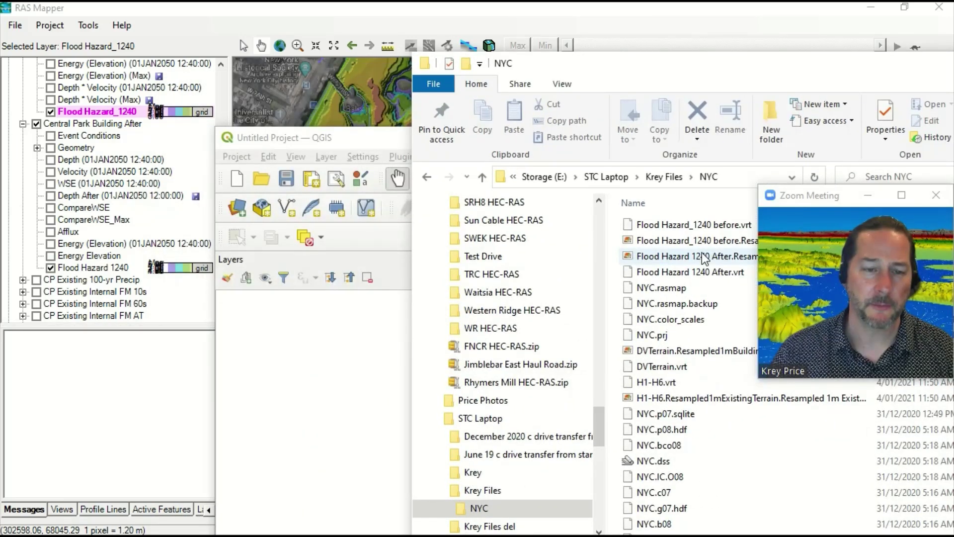
left_click_drag(698, 242, 293, 395)
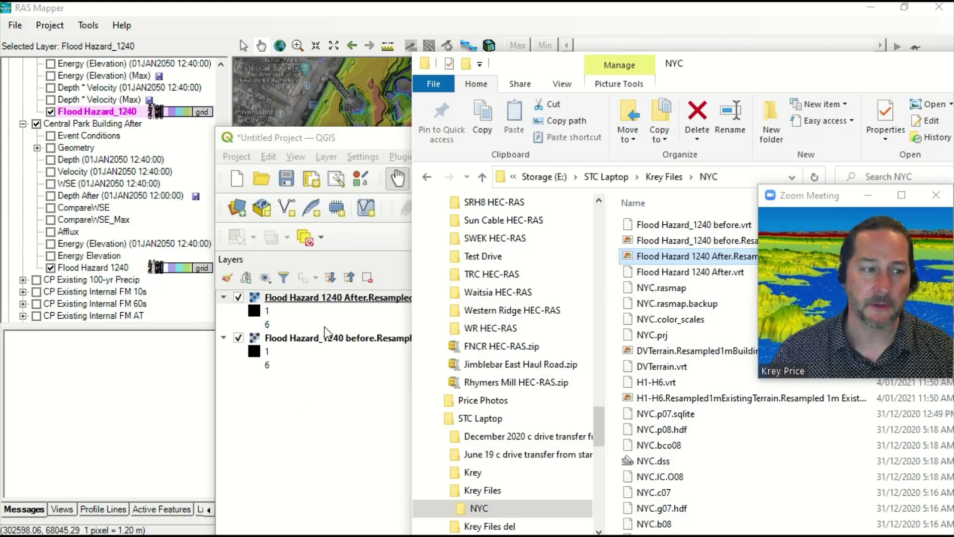
Put the File Explorer window away and bring the QGIS window up so its layers and map are visible
left_click_drag(369, 139, 277, 110)
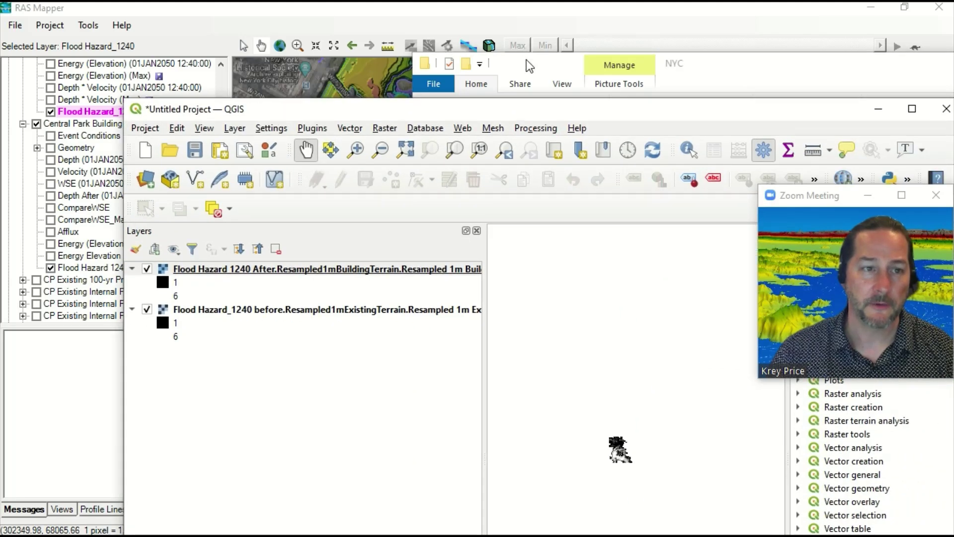
left_click_drag(485, 109, 409, 280)
left_click_drag(706, 60, 524, 63)
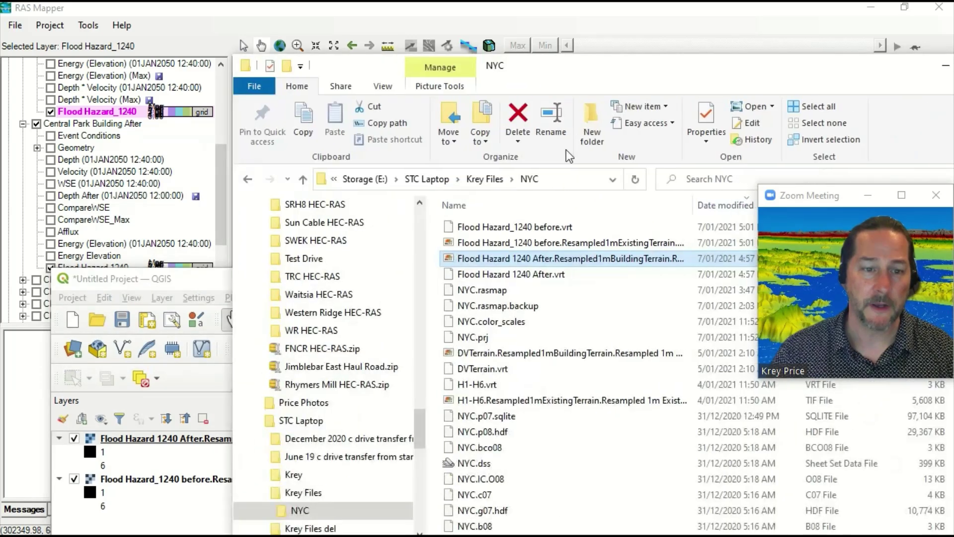
key("super+Down")
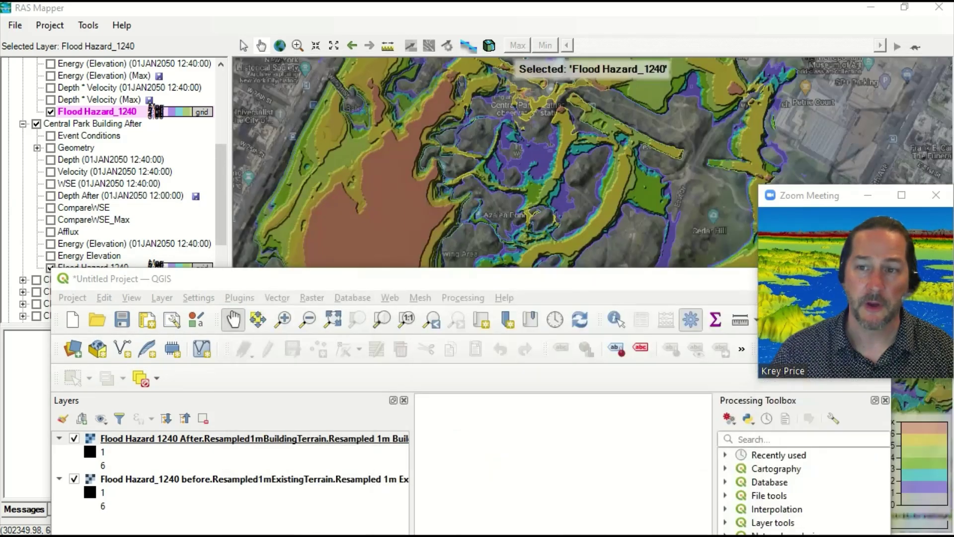
left_click_drag(504, 278, 595, 82)
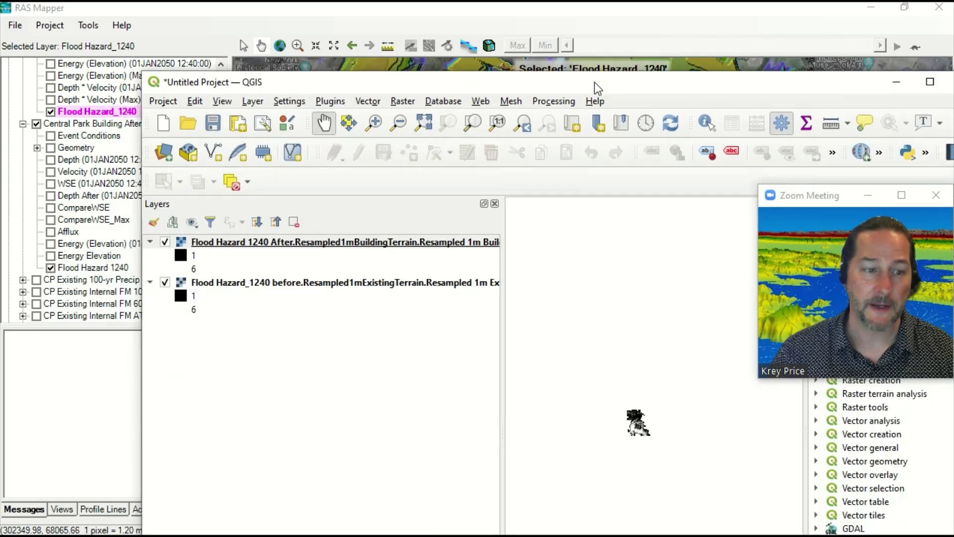
Build a Raster Calculator expression that subtracts the Flood Hazard_1240 before raster from the Flood Hazard 1240 After raster
scroll(636, 425, "up", 3)
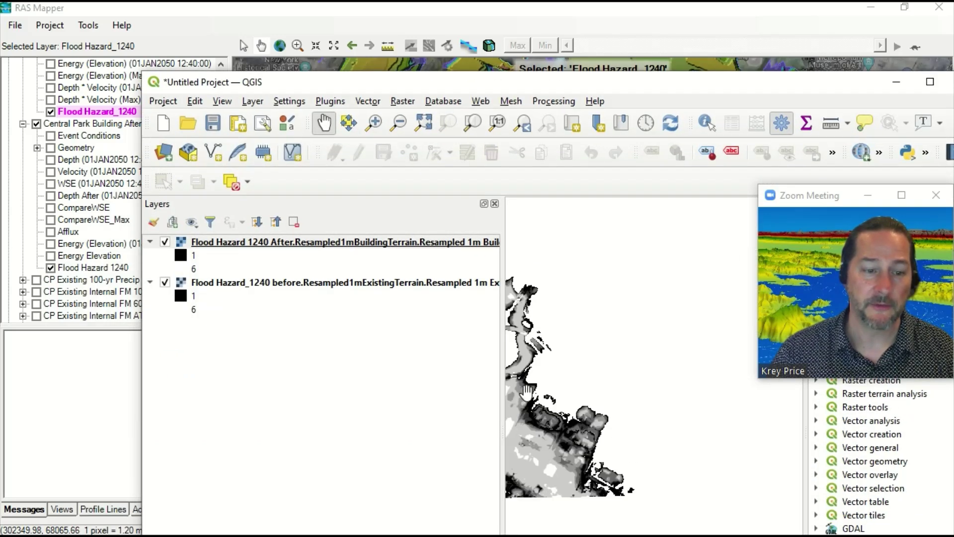
scroll(606, 407, "up", 1)
scroll(606, 406, "up", 2)
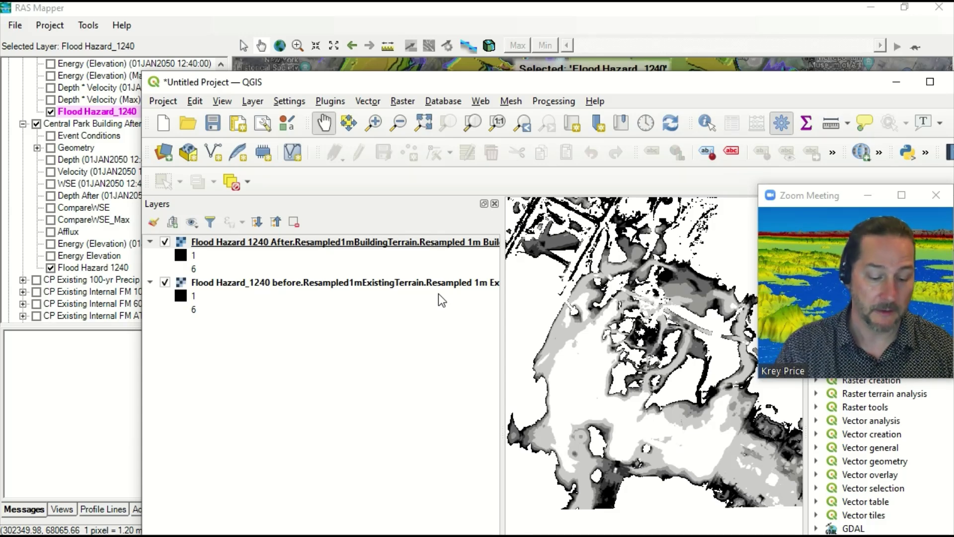
left_click(402, 101)
left_click(412, 115)
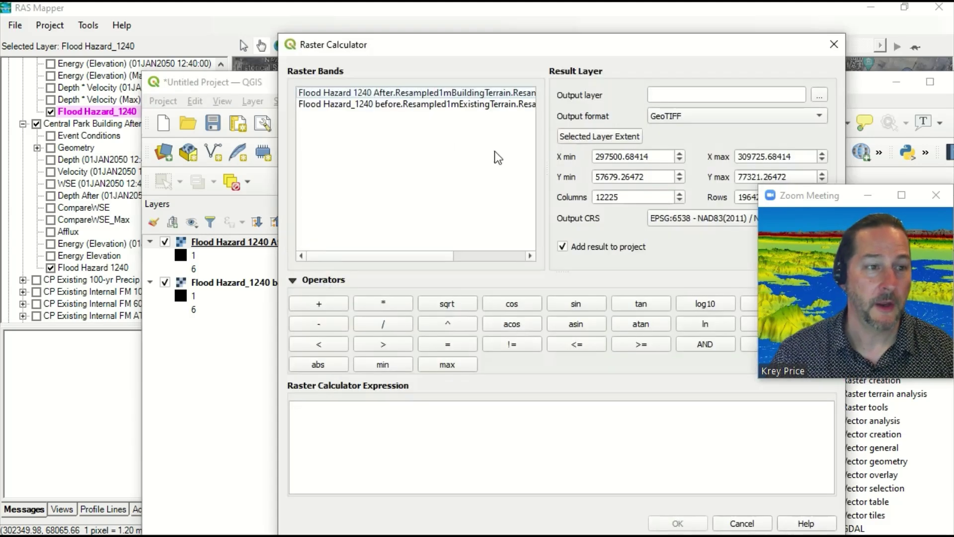
left_click_drag(427, 52, 443, 43)
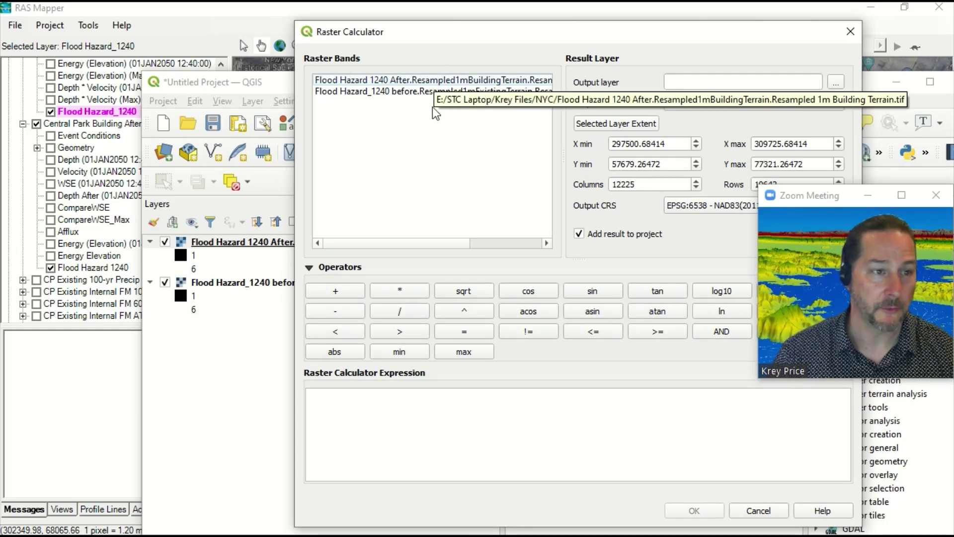
double_click(424, 81)
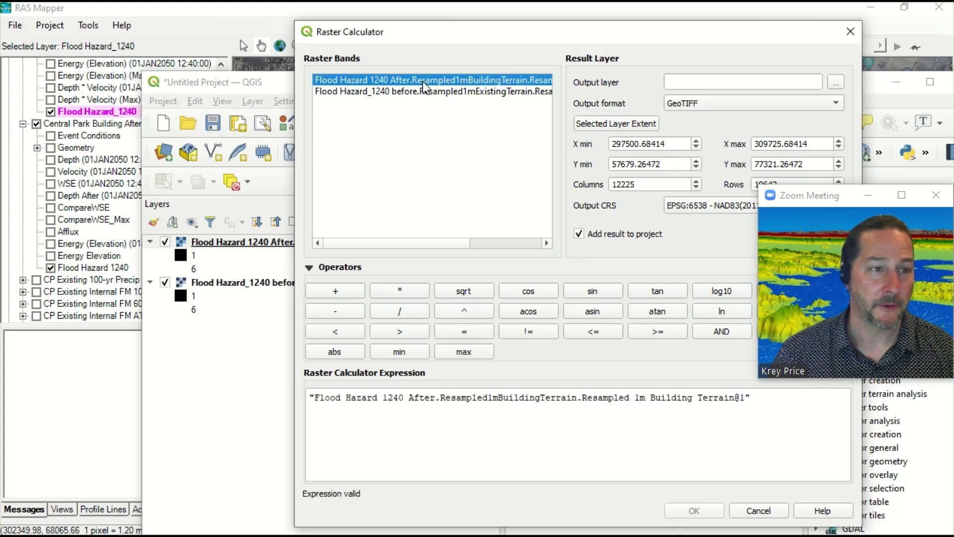
left_click(762, 408)
type("-")
double_click(476, 92)
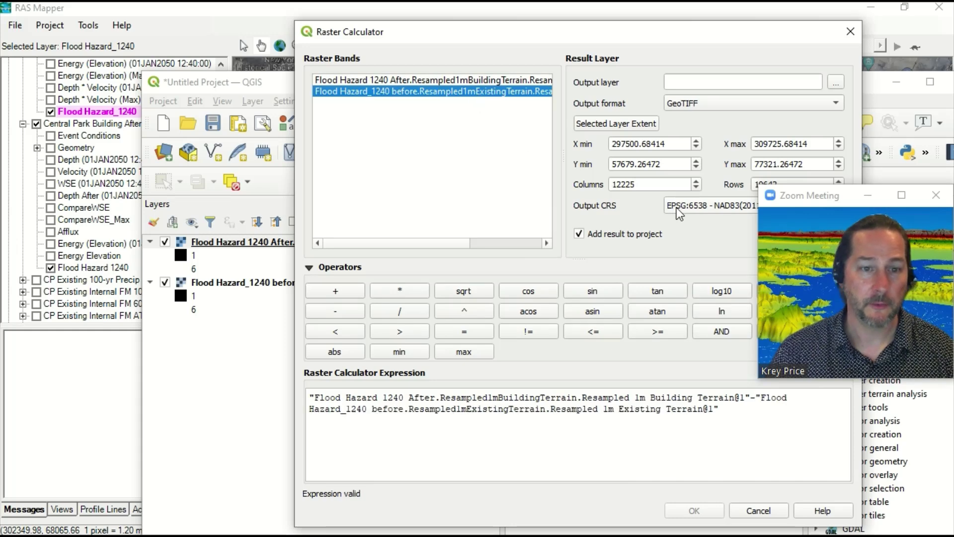
Set the output layer to Difference FH in the NYC 05 Results folder and run the raster calculation
left_click_drag(587, 32, 456, 32)
left_click(700, 82)
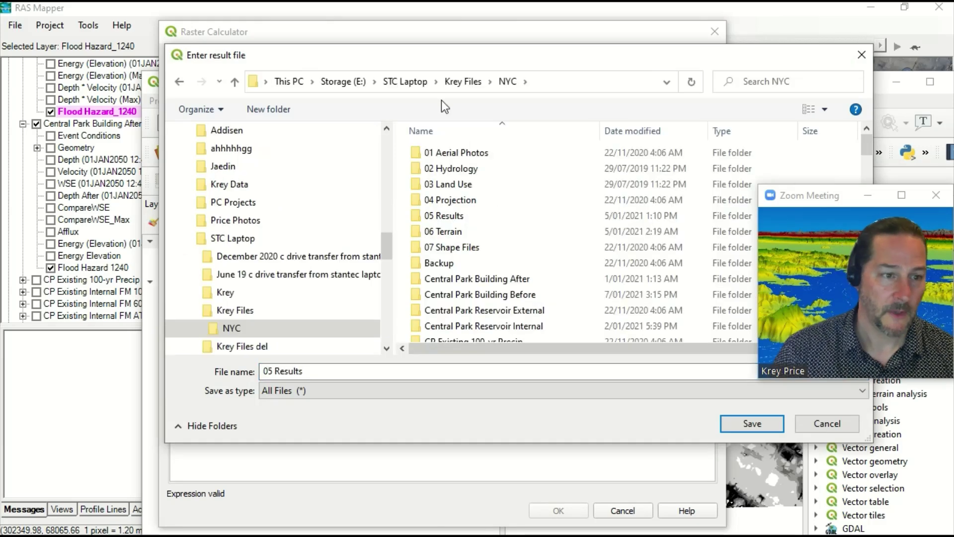
double_click(445, 215)
left_click(362, 373)
left_click(361, 373)
left_click_drag(356, 377, 183, 353)
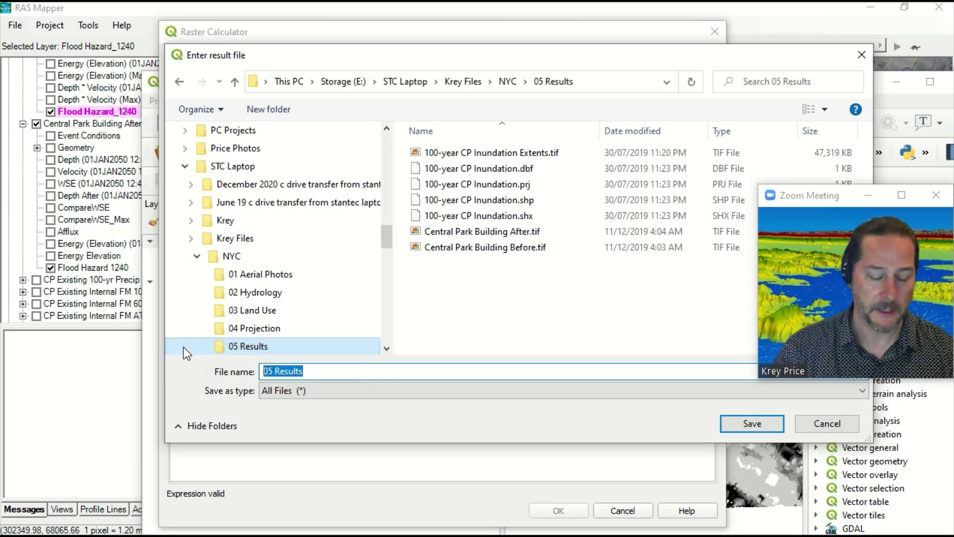
type("Differ")
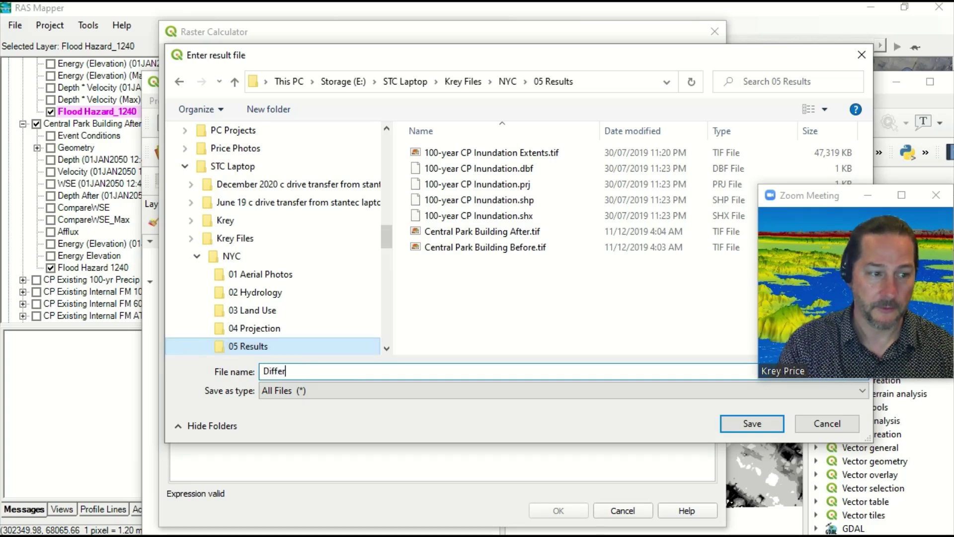
type("ence FH")
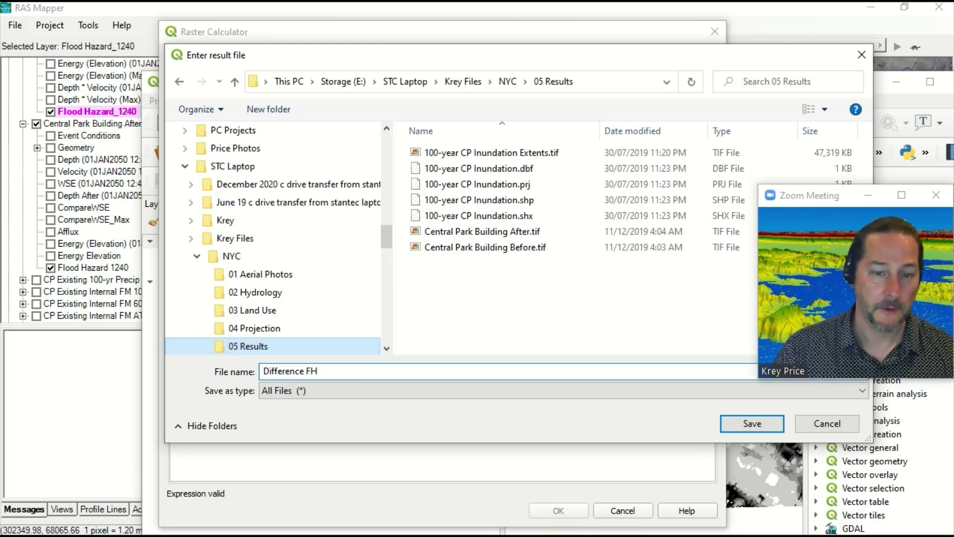
left_click(760, 425)
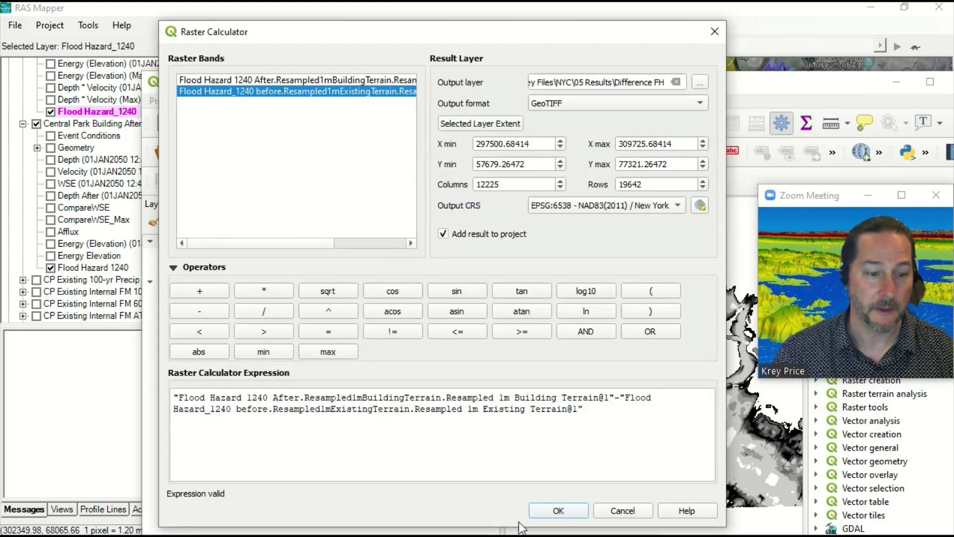
left_click(559, 511)
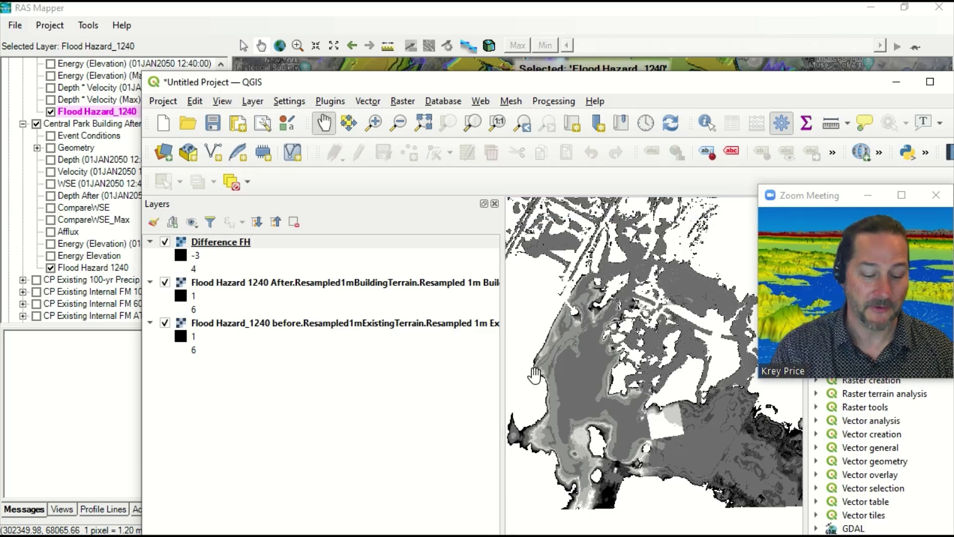
Switch to RAS Mapper and start a new RAS terrain with Difference FH.tif from 05 Results as its input raster
left_click(314, 70)
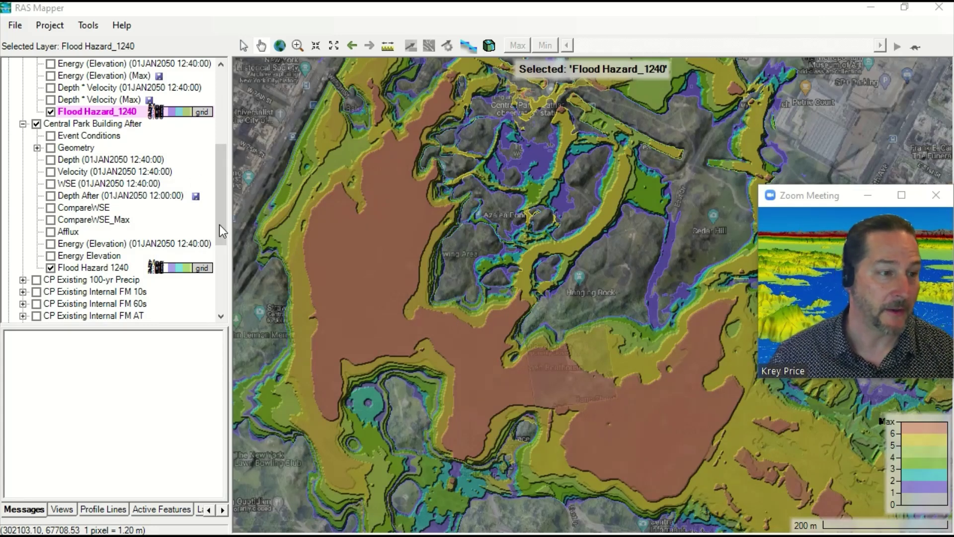
scroll(223, 228, "down", 1)
left_click_drag(223, 228, 222, 299)
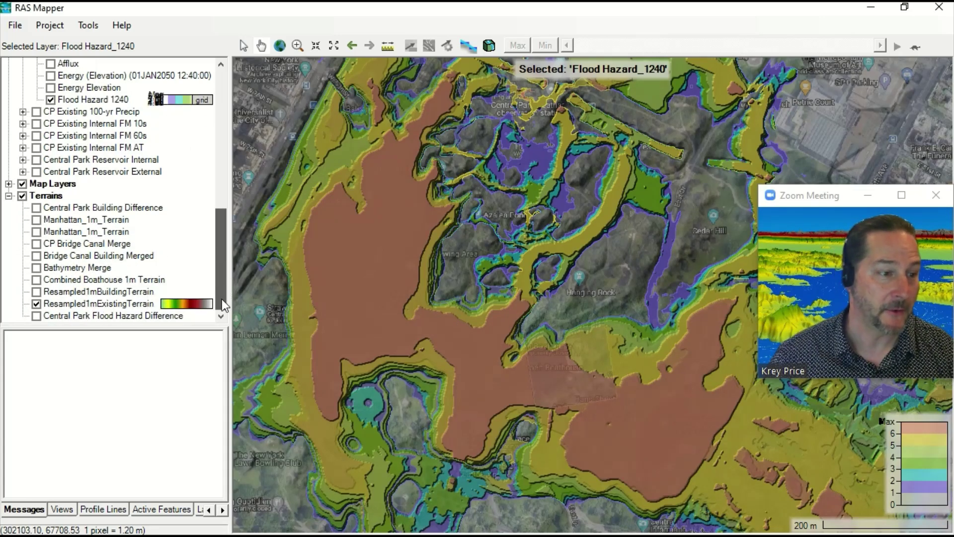
right_click(52, 197)
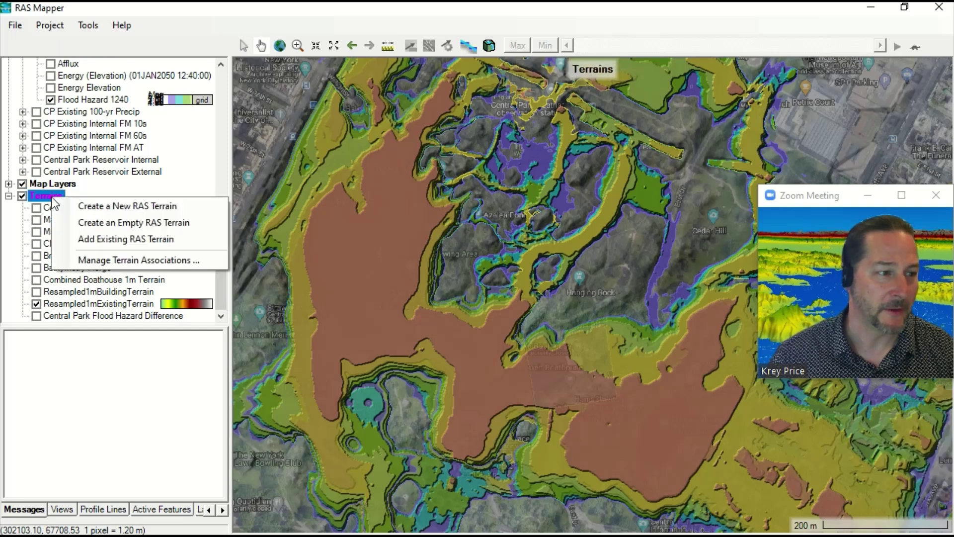
left_click(95, 209)
left_click(228, 198)
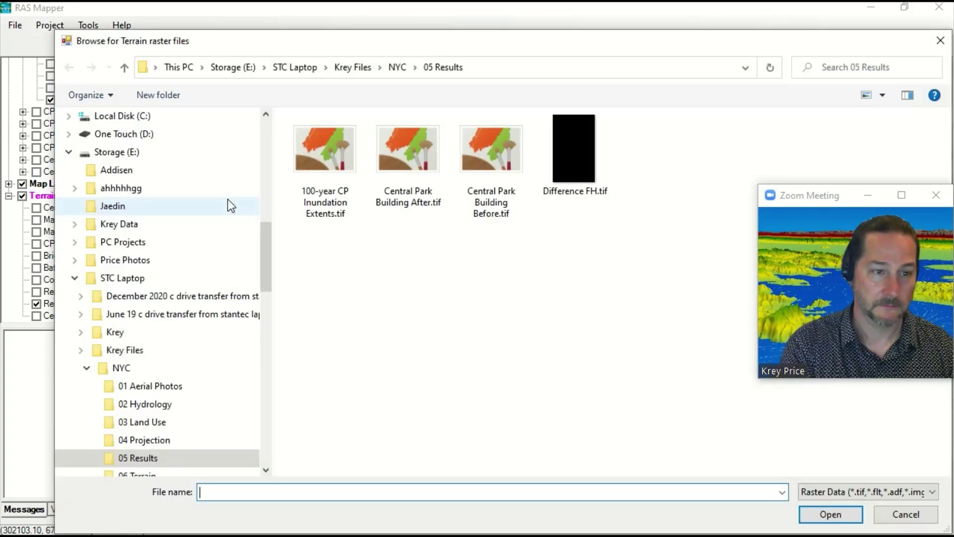
left_click(574, 149)
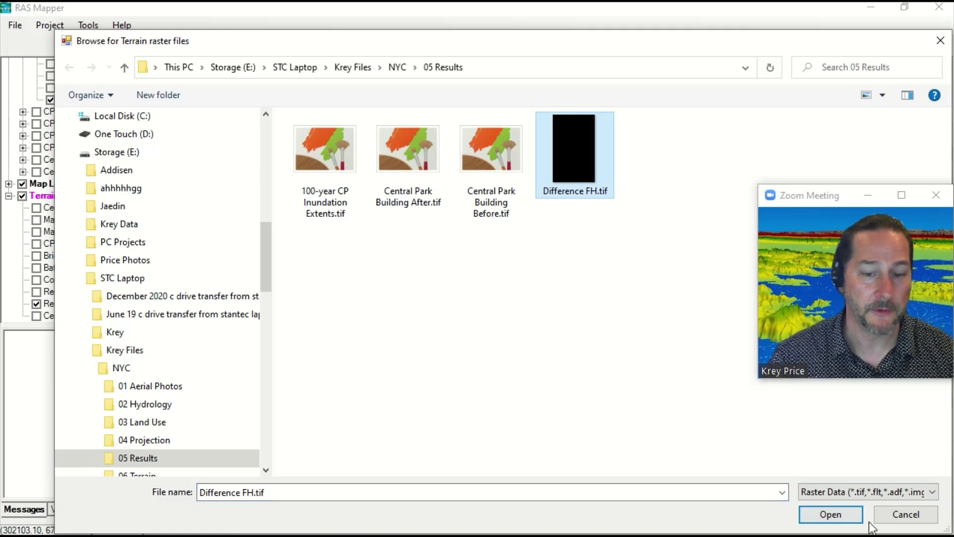
left_click(827, 515)
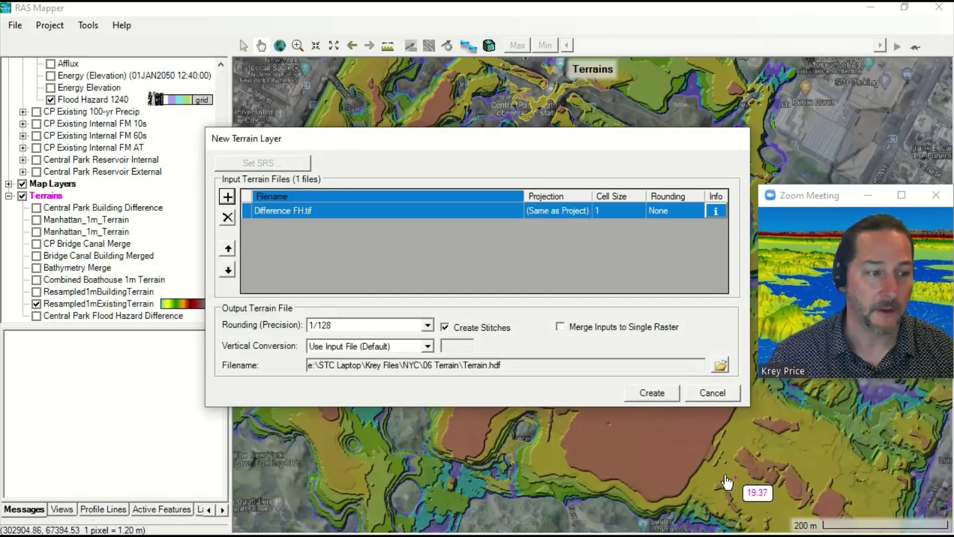
Name the output terrain file Difference FH in the 05 Results folder and create the terrain
left_click(722, 366)
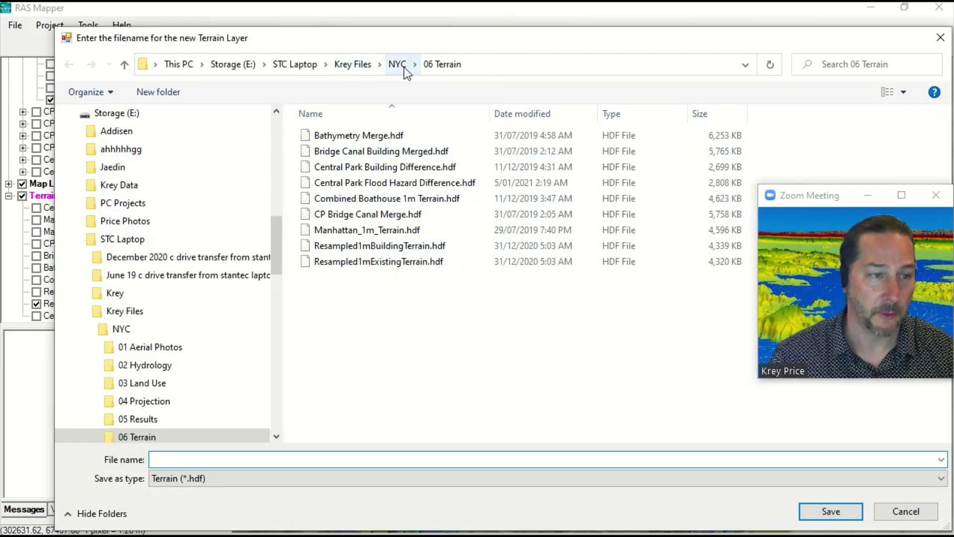
left_click(398, 65)
double_click(353, 199)
left_click(318, 457)
type("Duf")
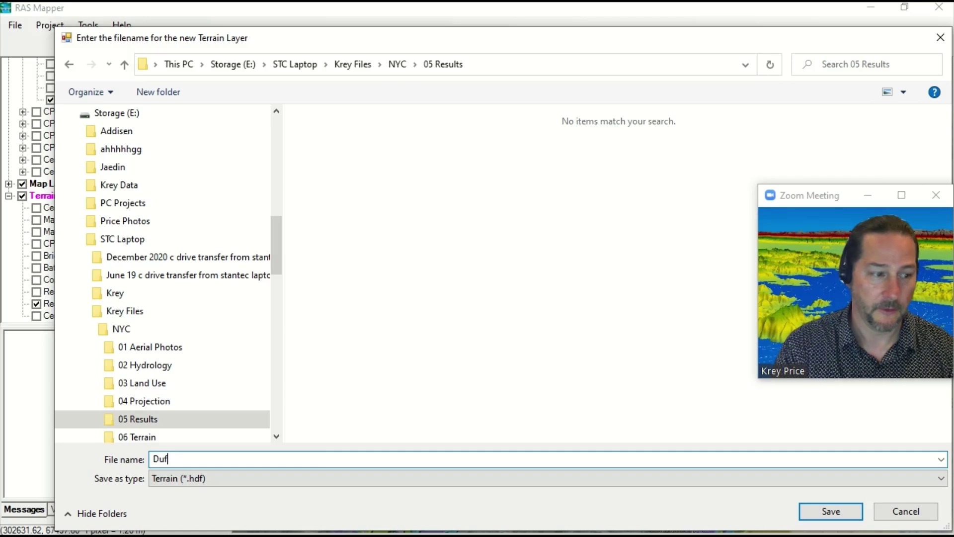
key("BackSpace")
key("BackSpace")
type("ifference FH")
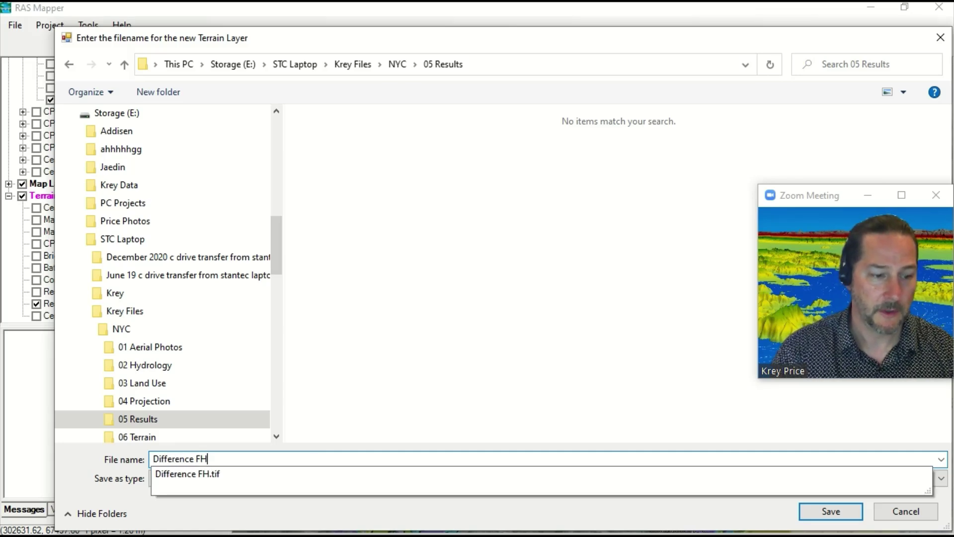
key("Return")
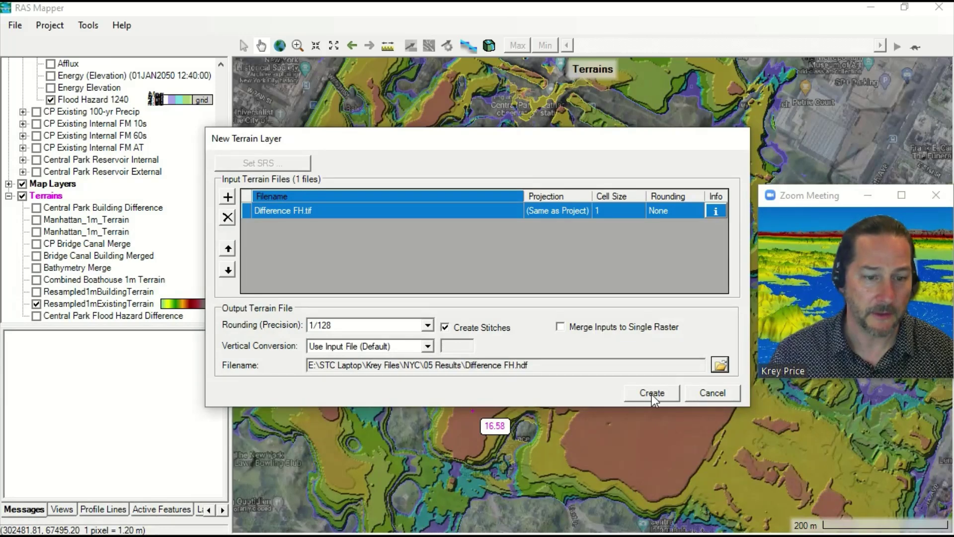
left_click(652, 394)
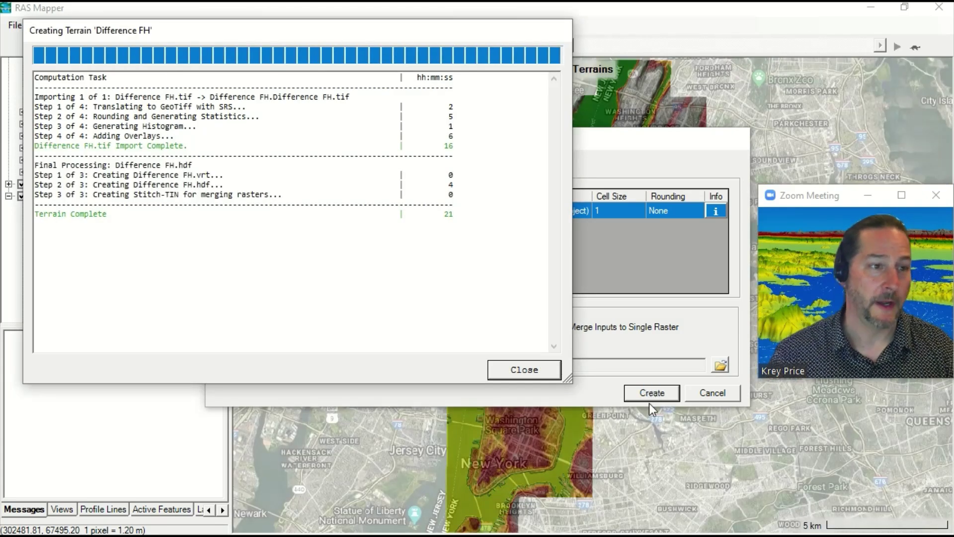
left_click(517, 372)
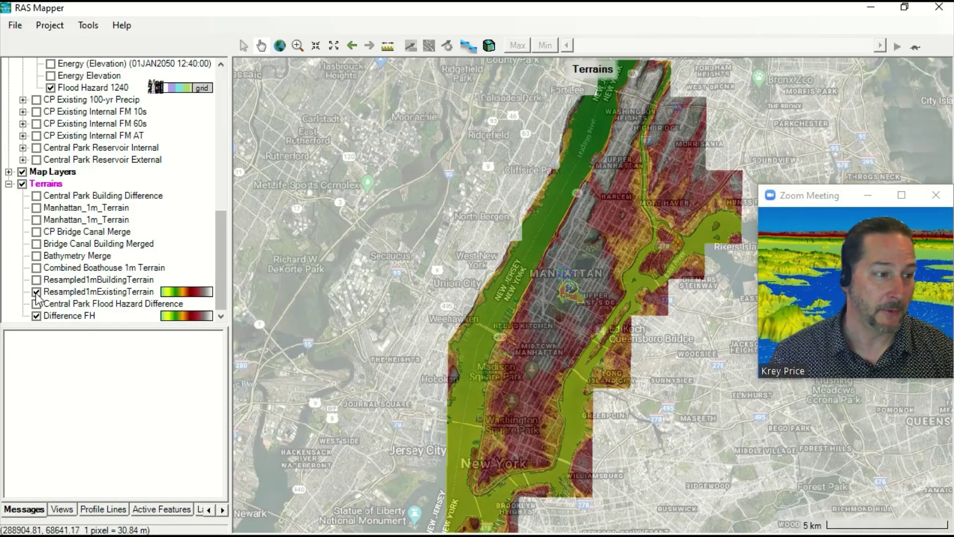
Hide the Resampled1mExistingTerrain layer and select the Difference FH terrain to view its extent on the map
left_click(36, 292)
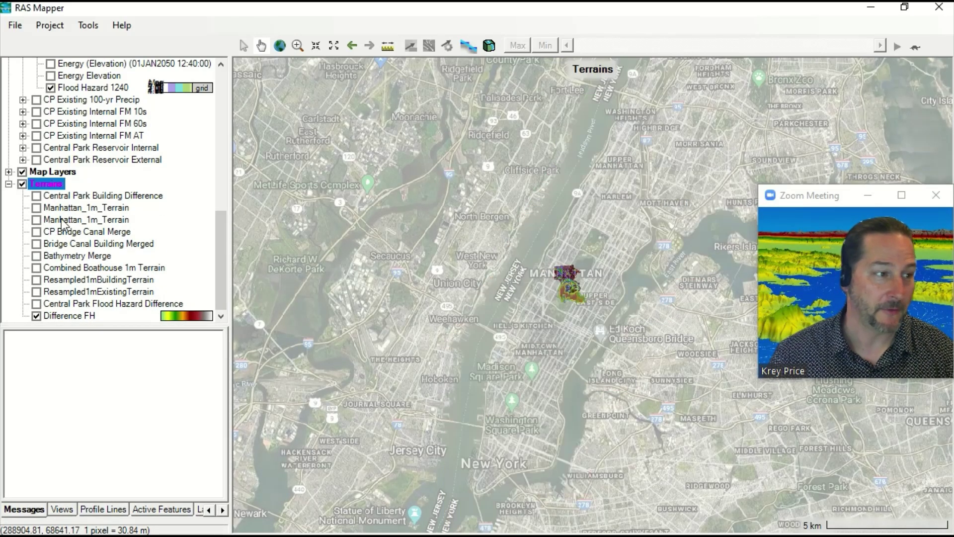
left_click(62, 316)
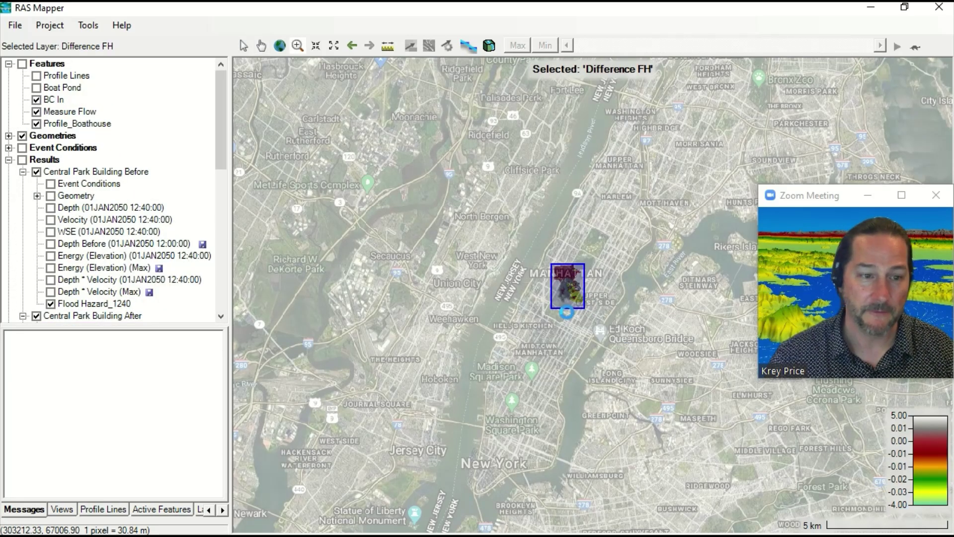
double_click(566, 310)
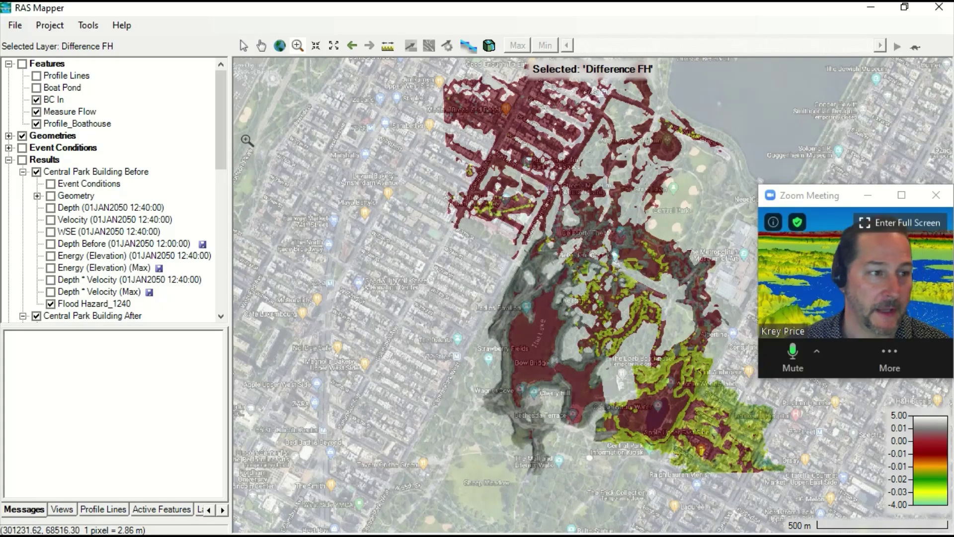
Set the Difference FH terrain's surface display to Discrete in its layer properties
left_click_drag(221, 149, 212, 312)
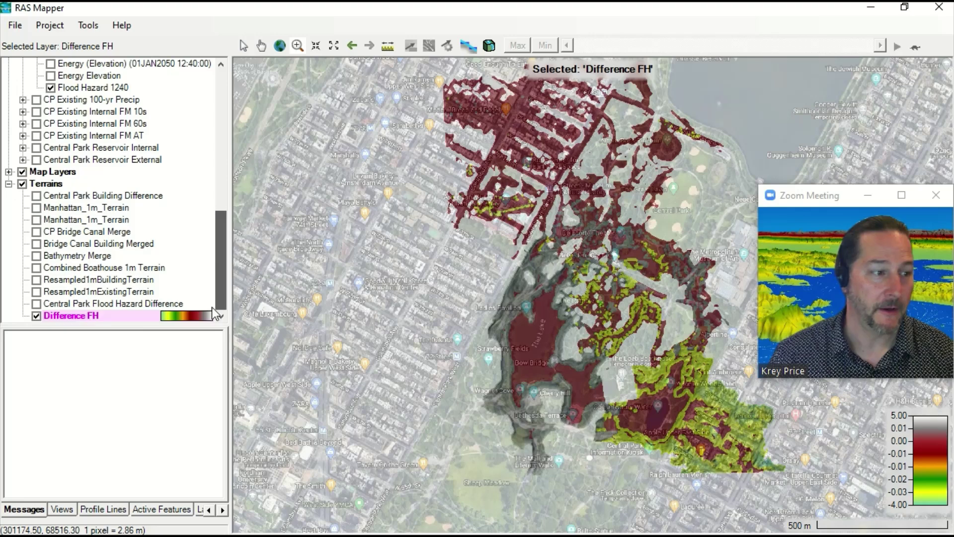
double_click(73, 315)
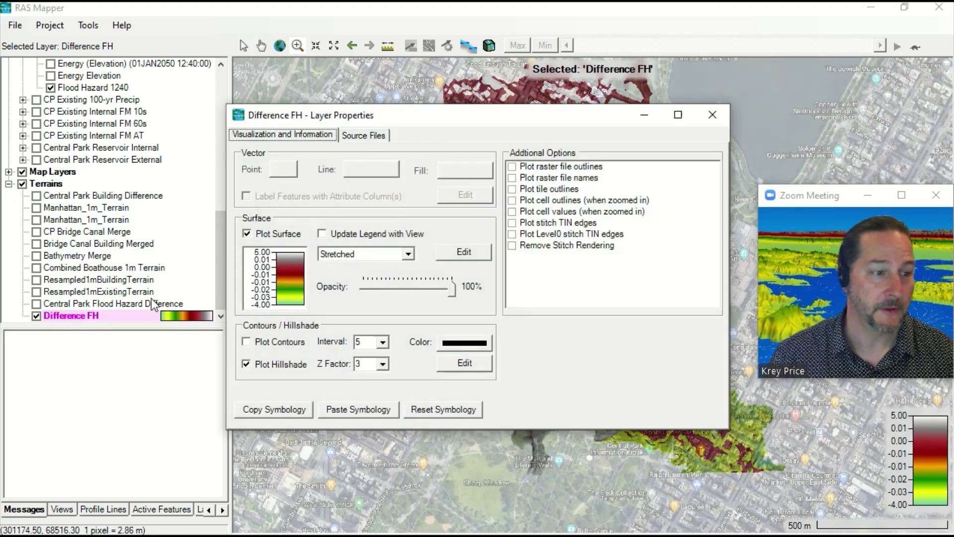
left_click(393, 255)
left_click(362, 277)
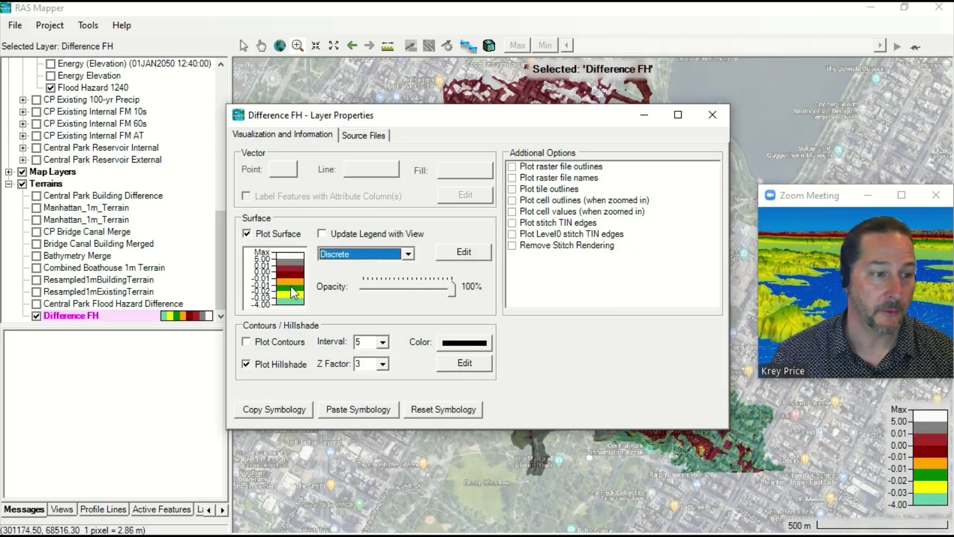
Regenerate the Difference FH surface fill ramp with 10 values from -4 to 5 and apply it to the map
left_click(291, 287)
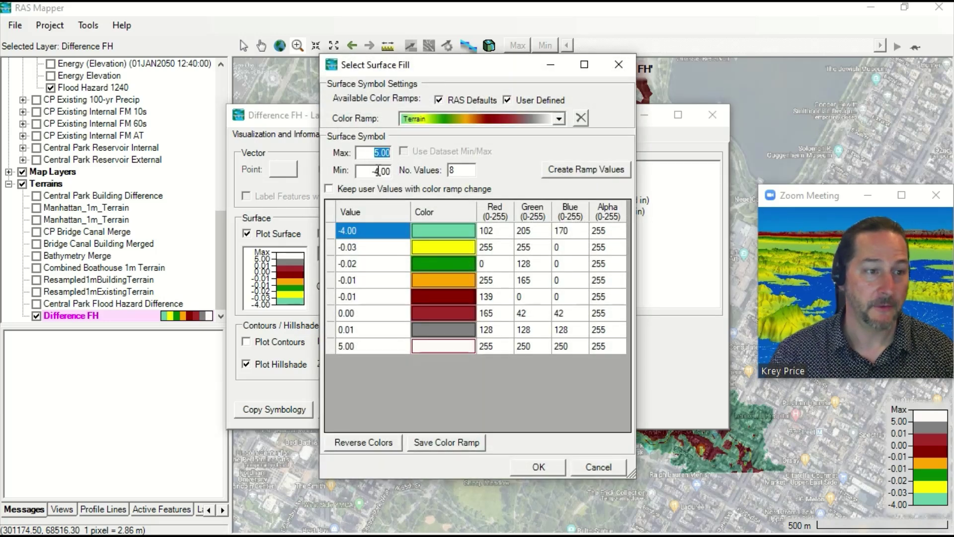
double_click(449, 173)
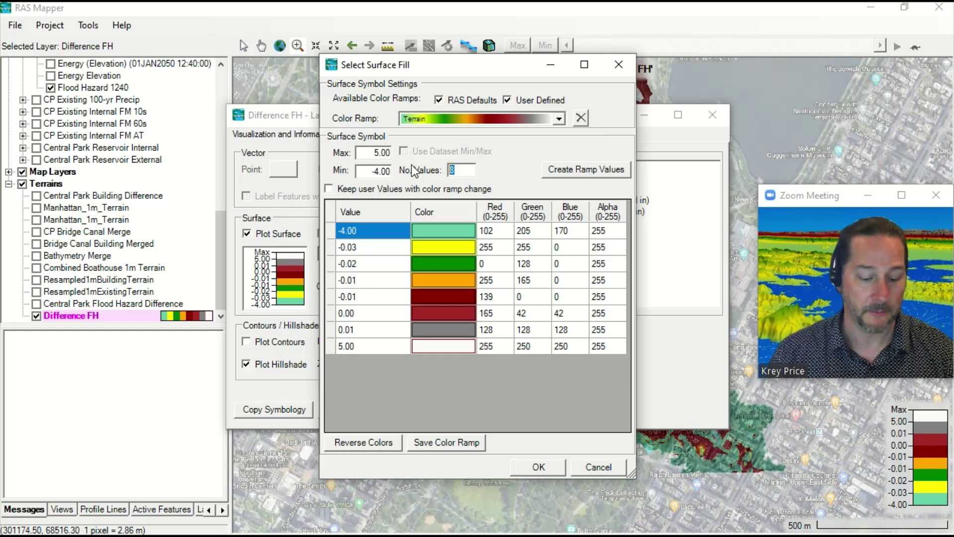
type("10")
left_click(576, 172)
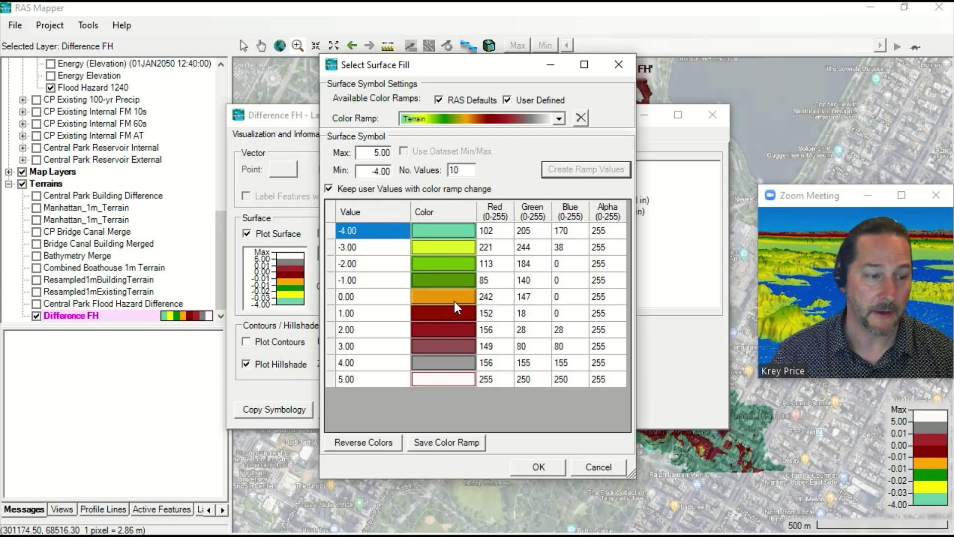
left_click(539, 468)
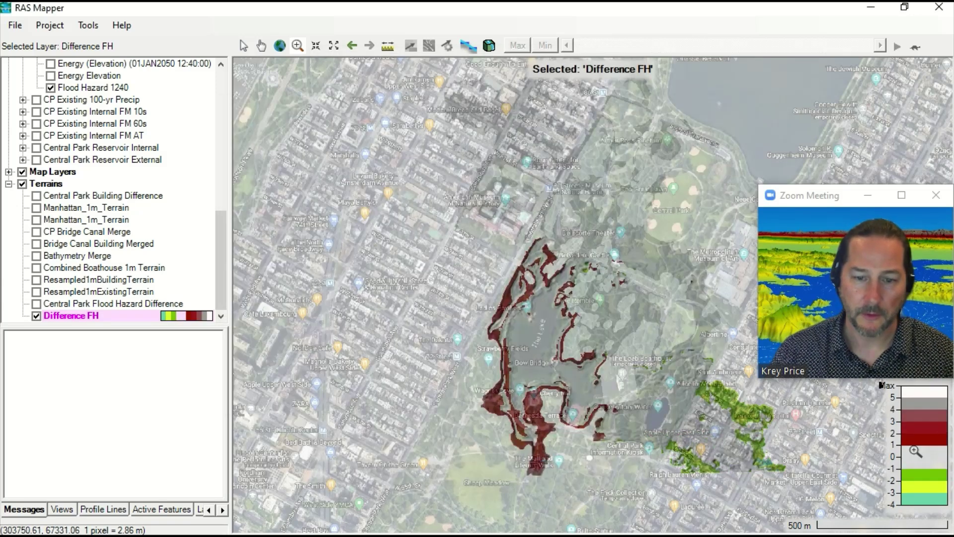
mouse_move(626, 426)
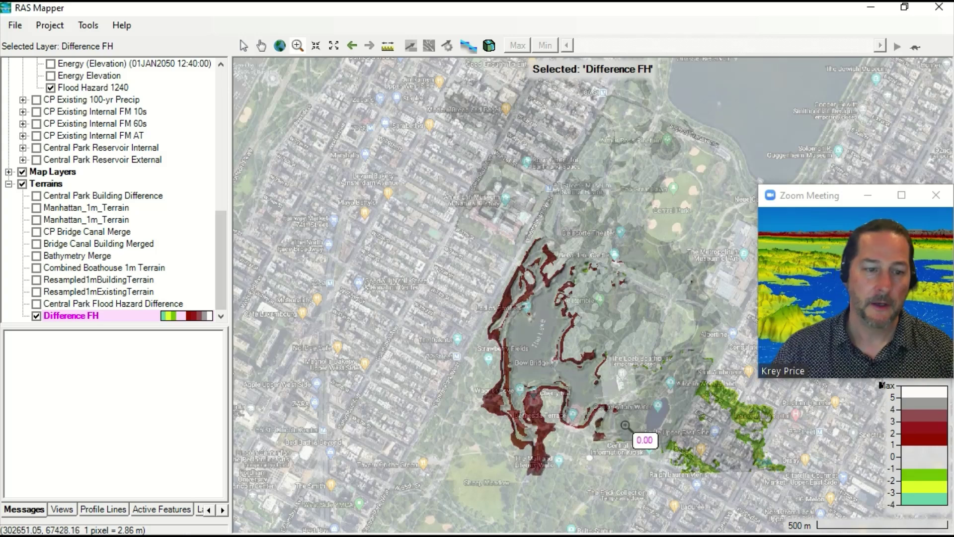
Examine the Difference FH terrain around The Lake, Conservatory Water and the neighbouring Upper East Side streets
scroll(625, 426, "up", 1)
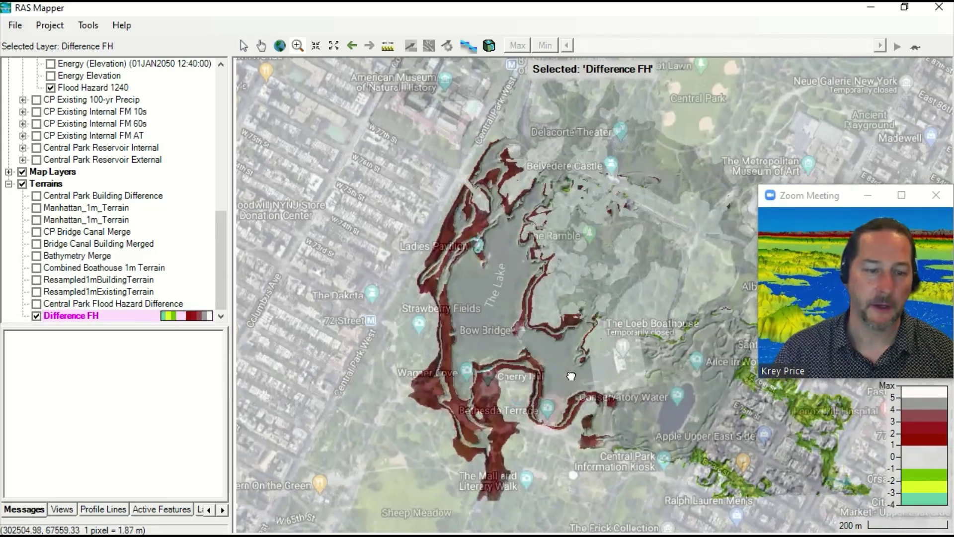
left_click_drag(572, 376, 471, 321)
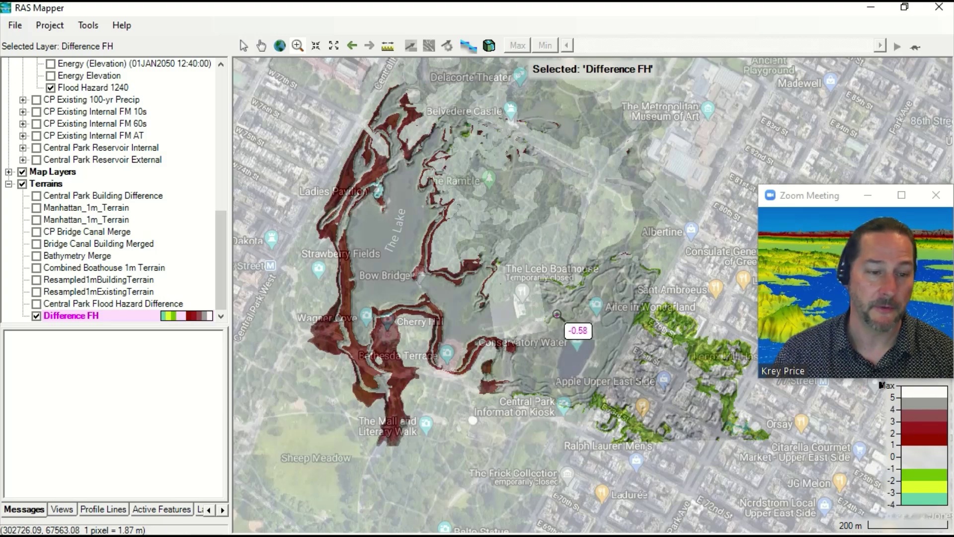
scroll(486, 316, "up", 1)
scroll(458, 298, "up", 2)
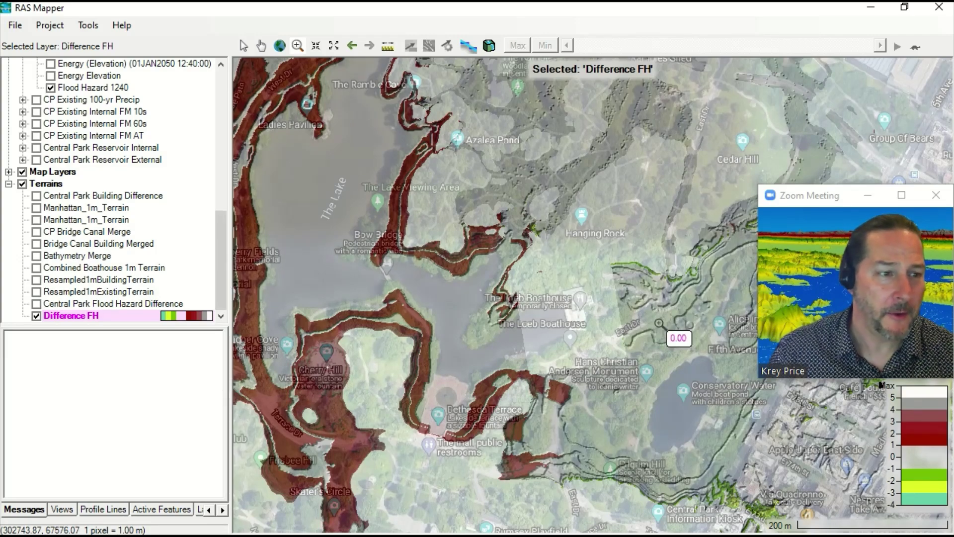
scroll(385, 282, "down", 2)
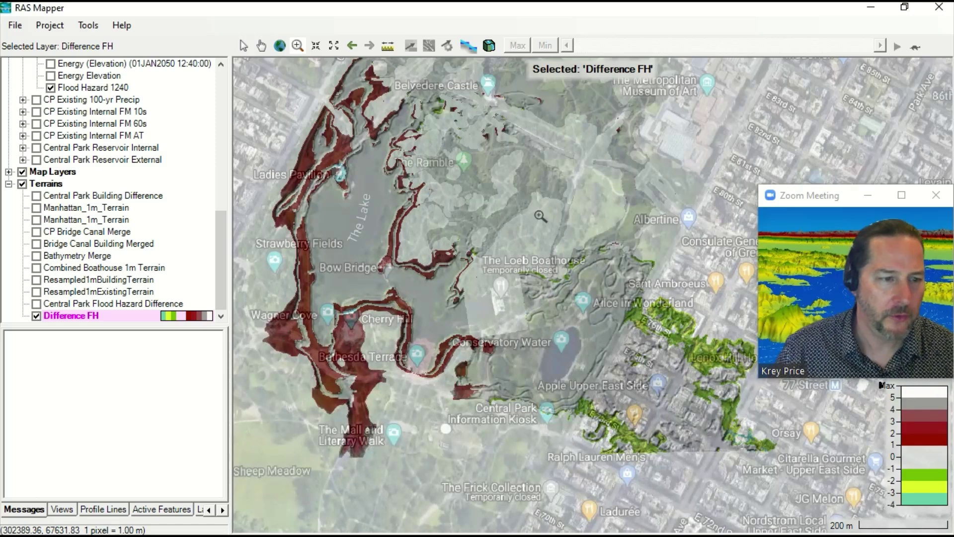
left_click_drag(447, 238, 489, 297)
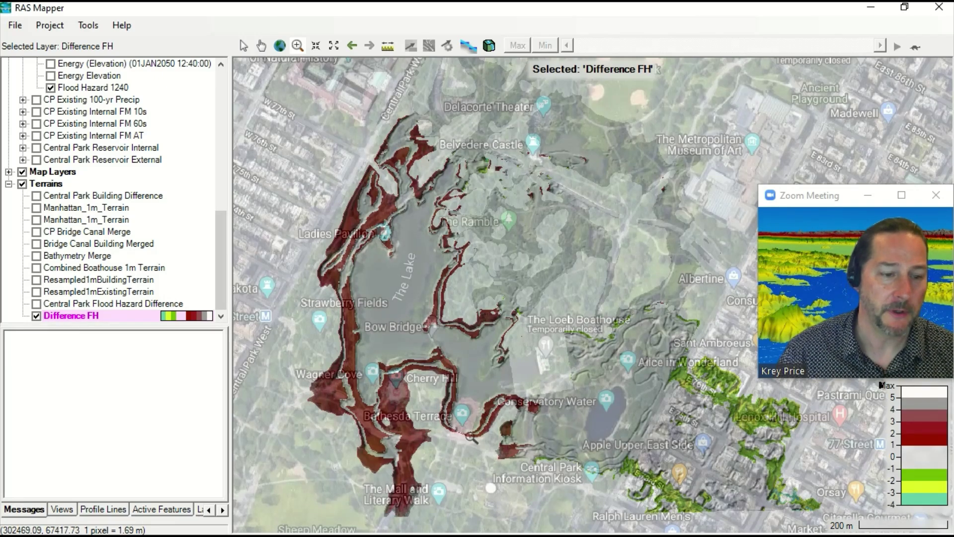
left_click_drag(220, 289, 217, 216)
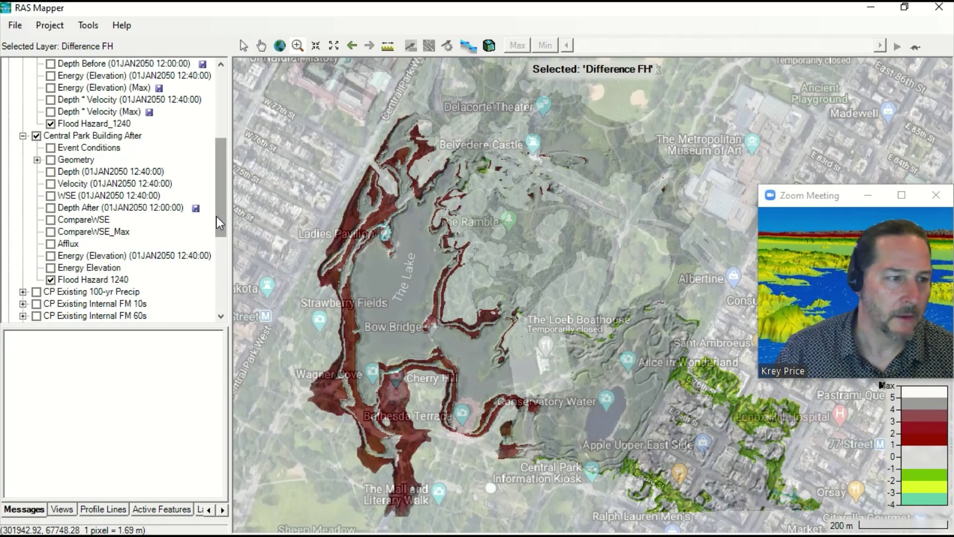
scroll(217, 219, "down", 5)
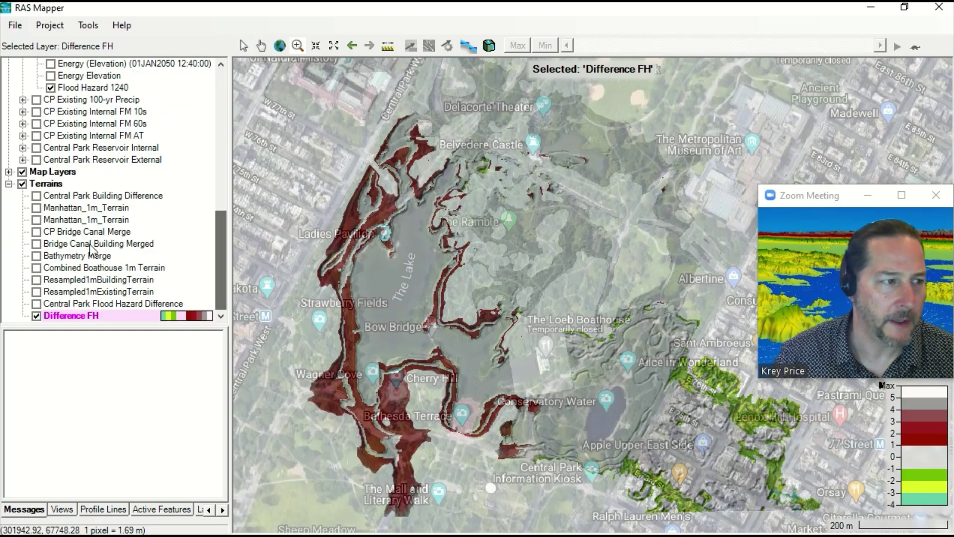
Replace the Difference FH terrain with Resampled1mBuildingTerrain and show Afflux instead of Flood Hazard 1240 under Central Park Building After
left_click(37, 315)
left_click(36, 280)
left_click_drag(224, 290, 223, 215)
left_click(51, 292)
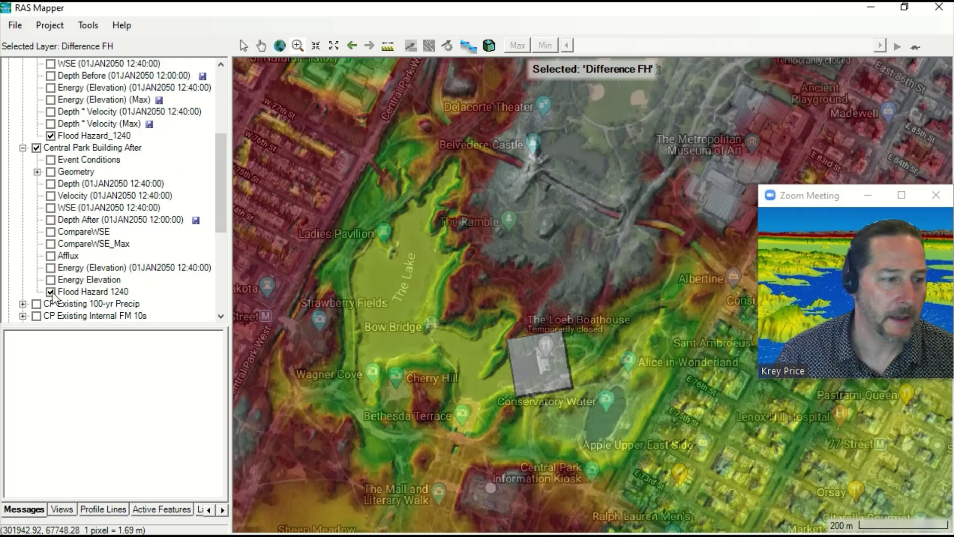
left_click(50, 256)
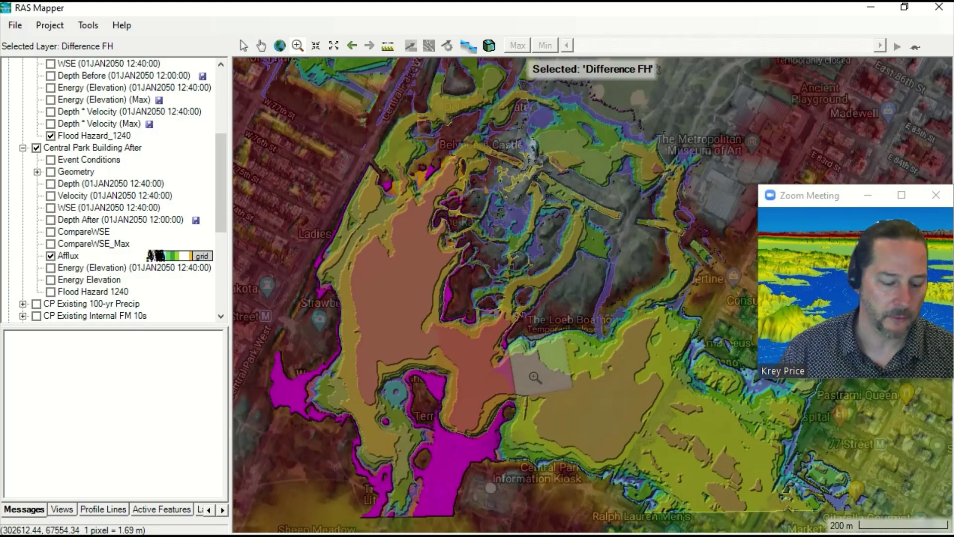
Start raster calculation Afflux without NoData for Central Park Building After, outputting NoData where WSE_After_Max or WSE_Before_Max is NoData
left_click(68, 255)
right_click(94, 148)
left_click(275, 118)
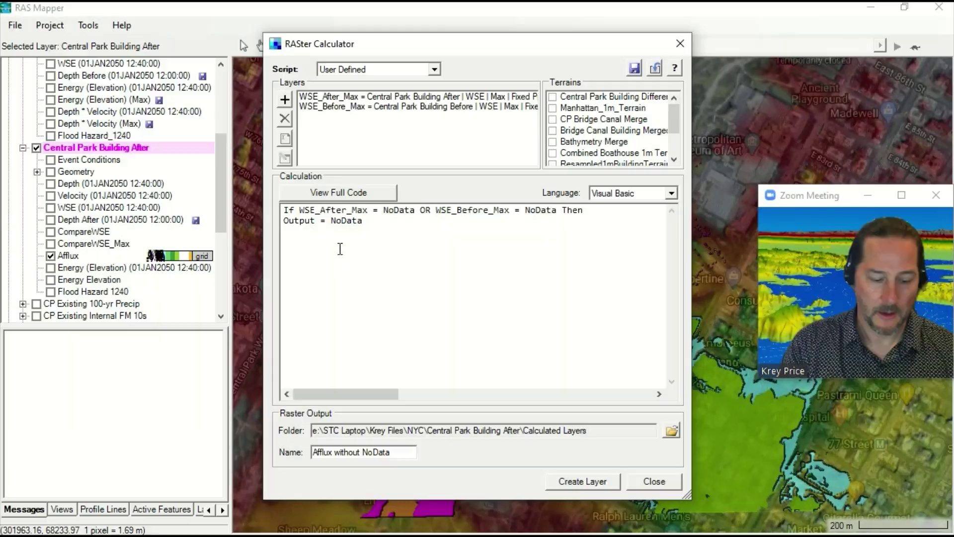
Complete the calculation script with Else Output = WSE_After_Max - WSE_Before_Max and a closing End If
key("Return")
type("Else ")
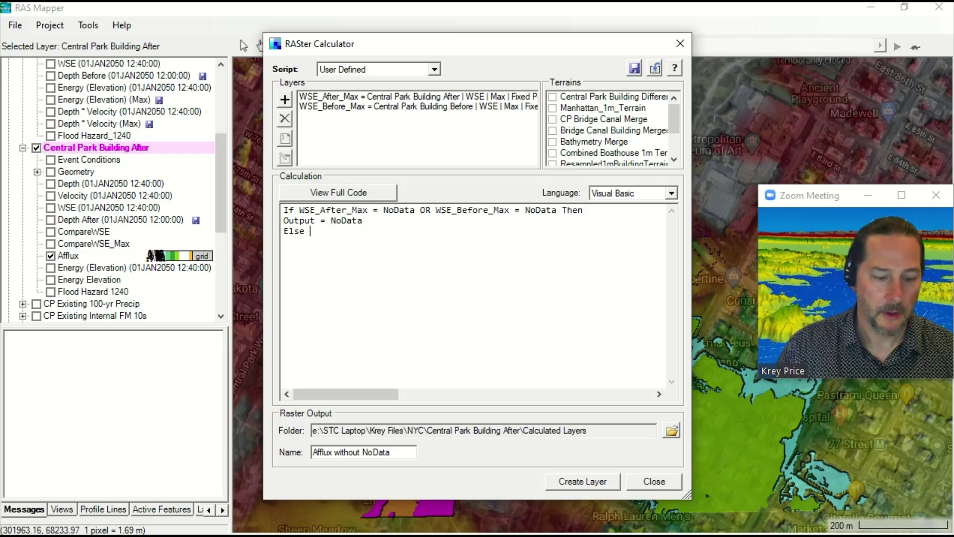
type("Output =")
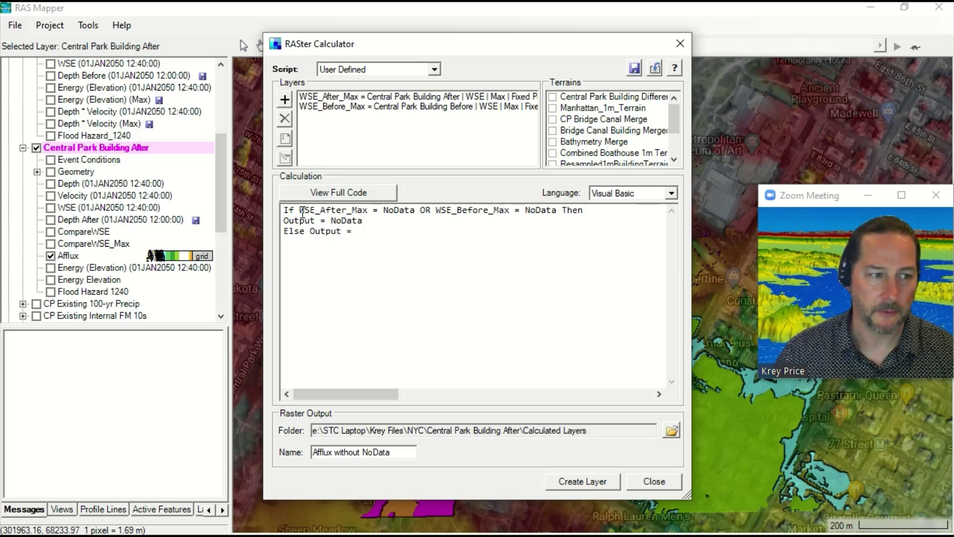
left_click_drag(300, 211, 376, 212)
key("ctrl+c")
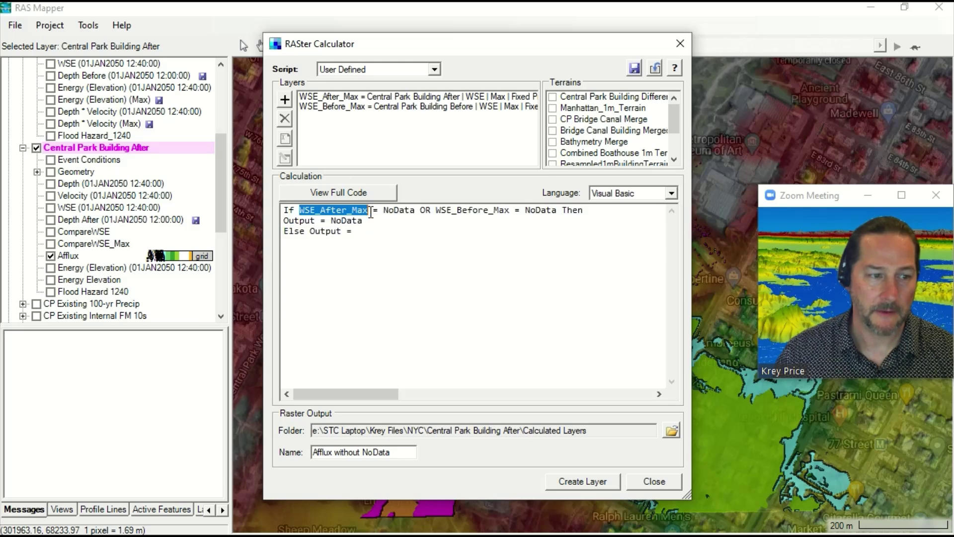
left_click(388, 228)
key("ctrl+v")
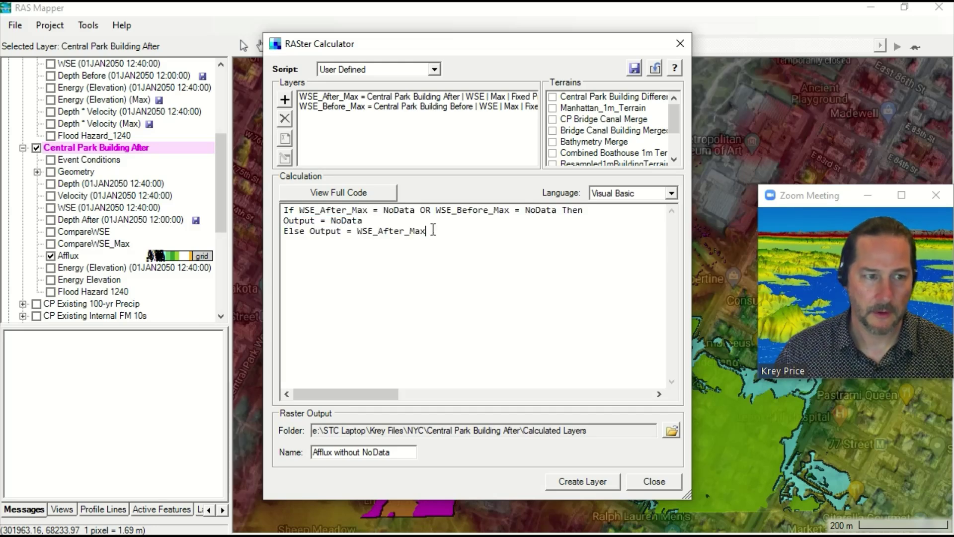
type("-")
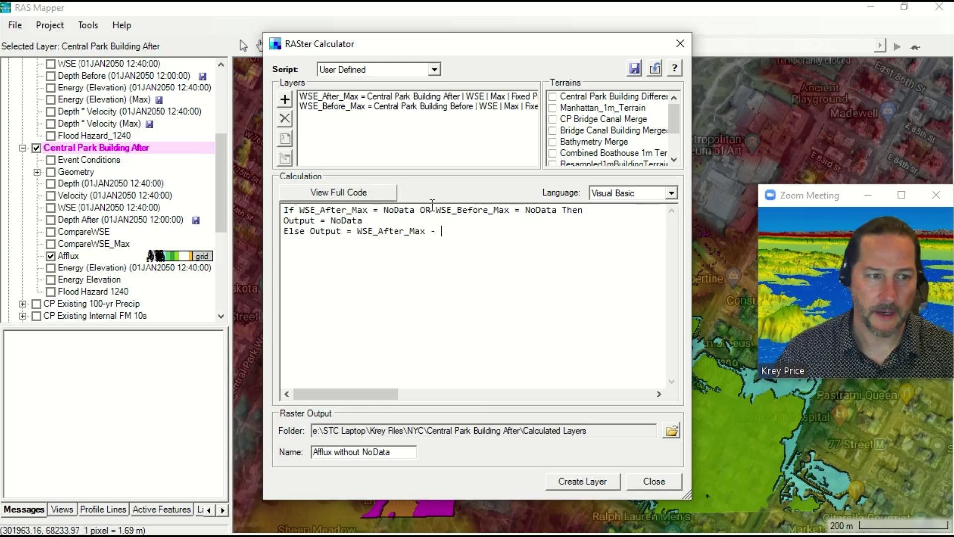
left_click_drag(436, 210, 505, 213)
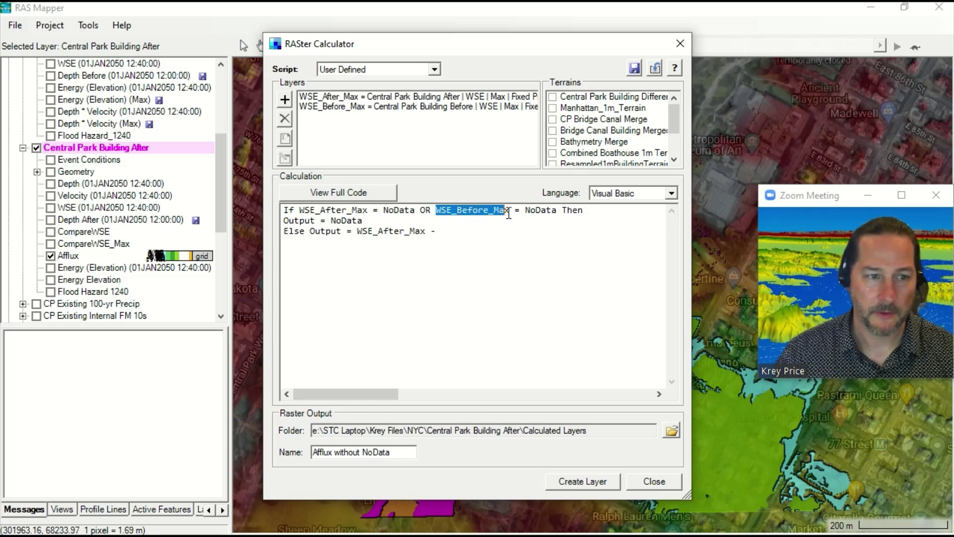
left_click(473, 226)
type("WSE_Before_Max")
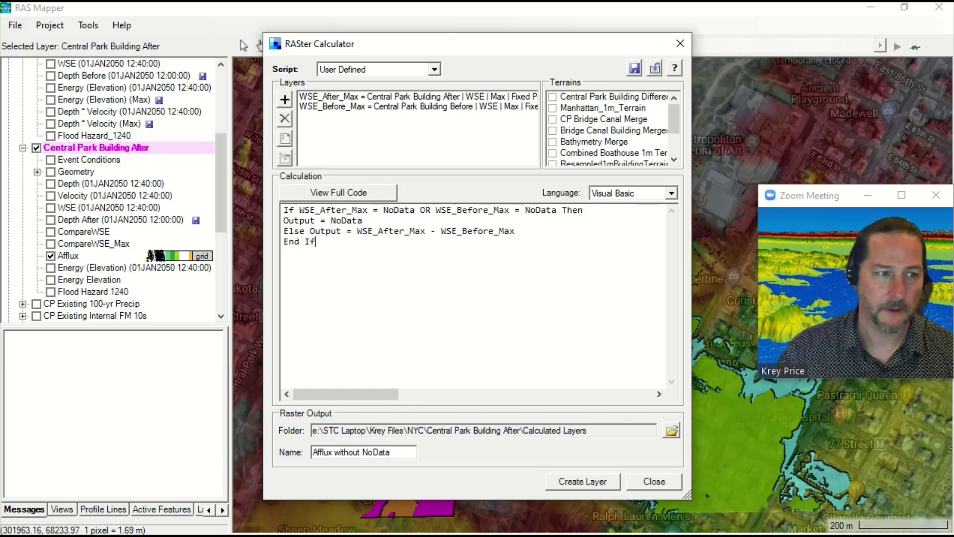
Check that the full code compiles and create the Afflux without NoData layer
left_click(390, 196)
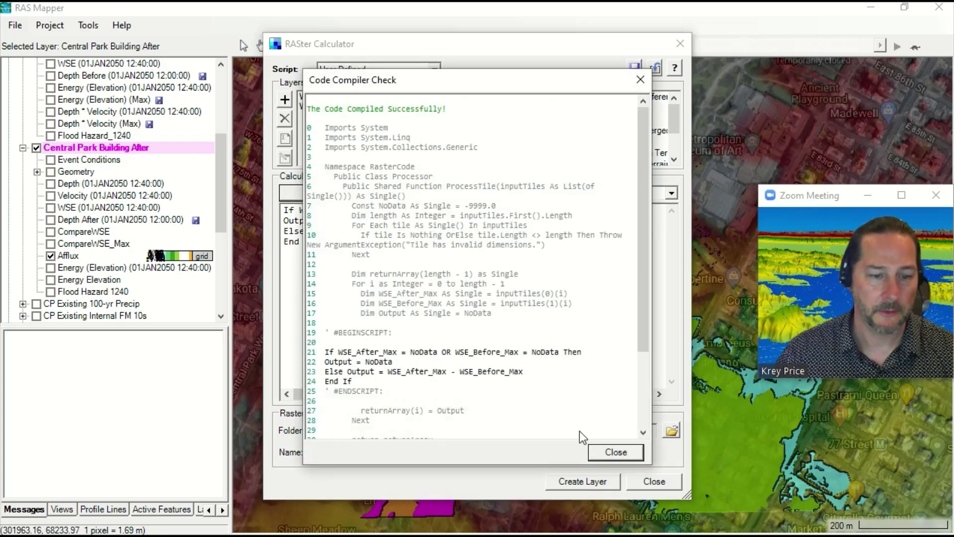
left_click(611, 455)
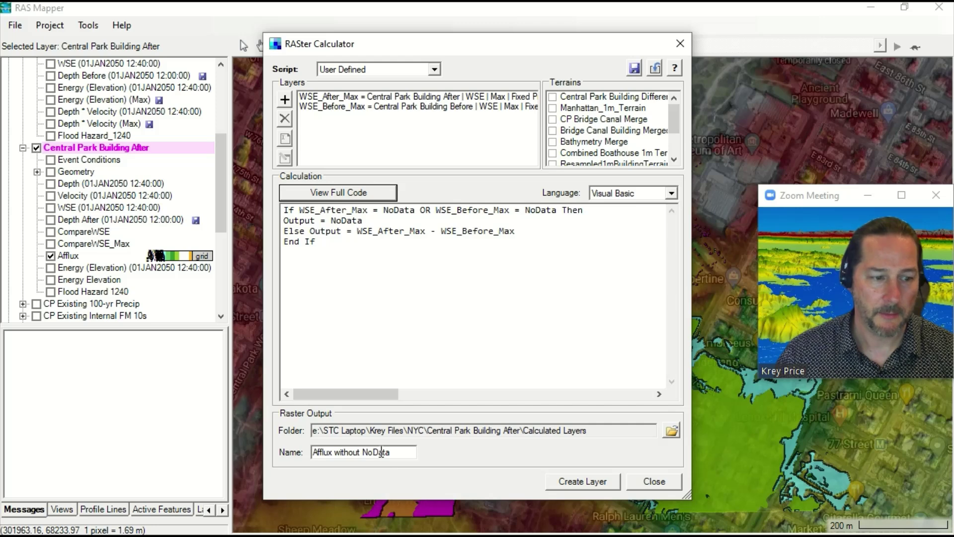
left_click_drag(396, 453, 188, 419)
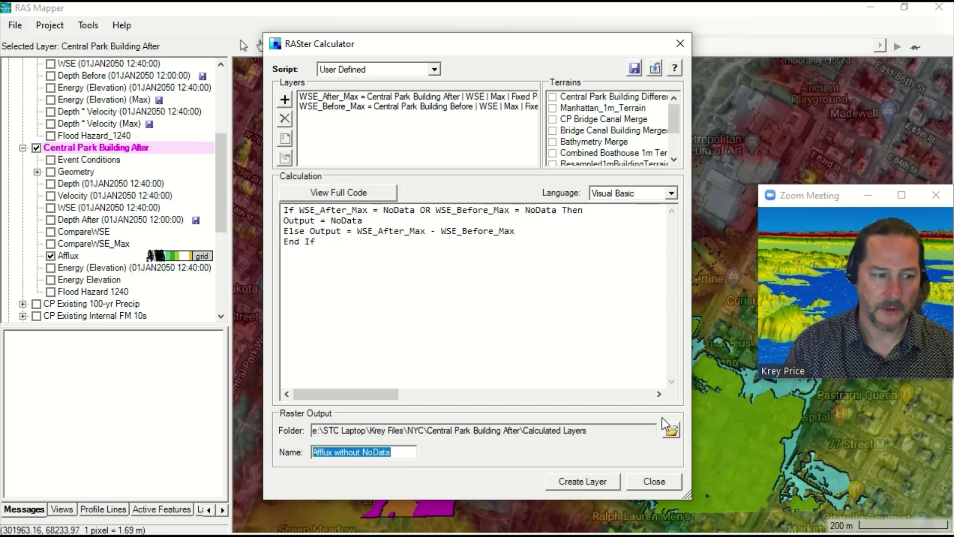
left_click(578, 482)
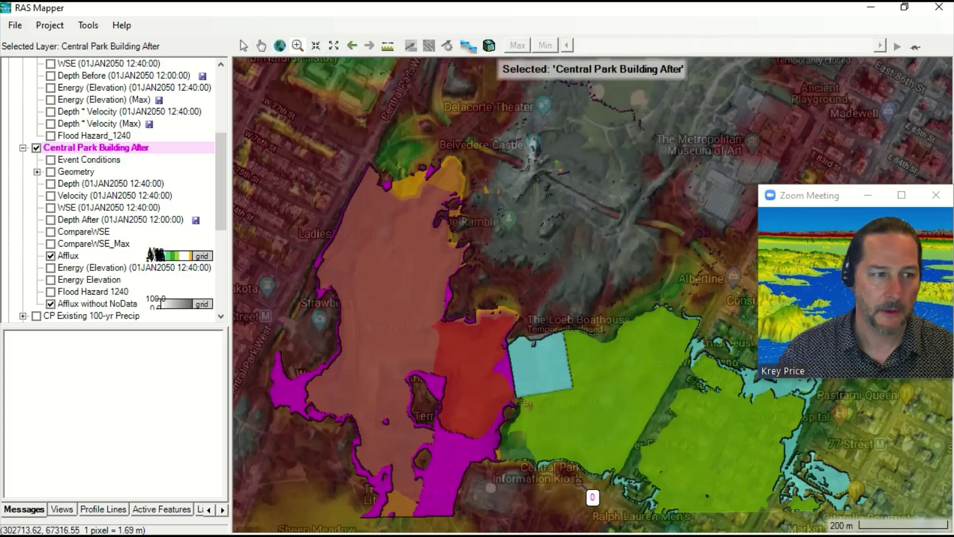
Hide the original Afflux layer and apply the Afflux_Map colour ramp to Afflux without NoData
left_click(50, 255)
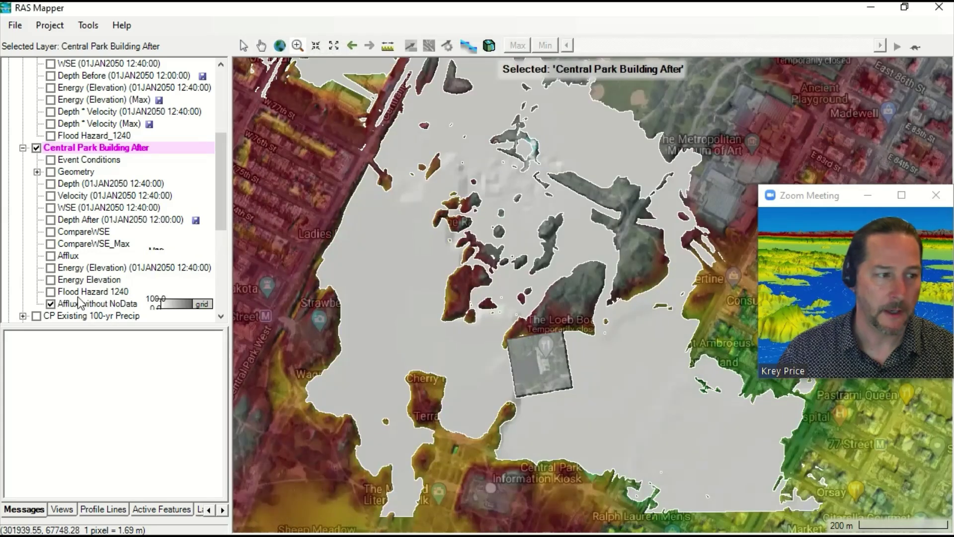
left_click(79, 303)
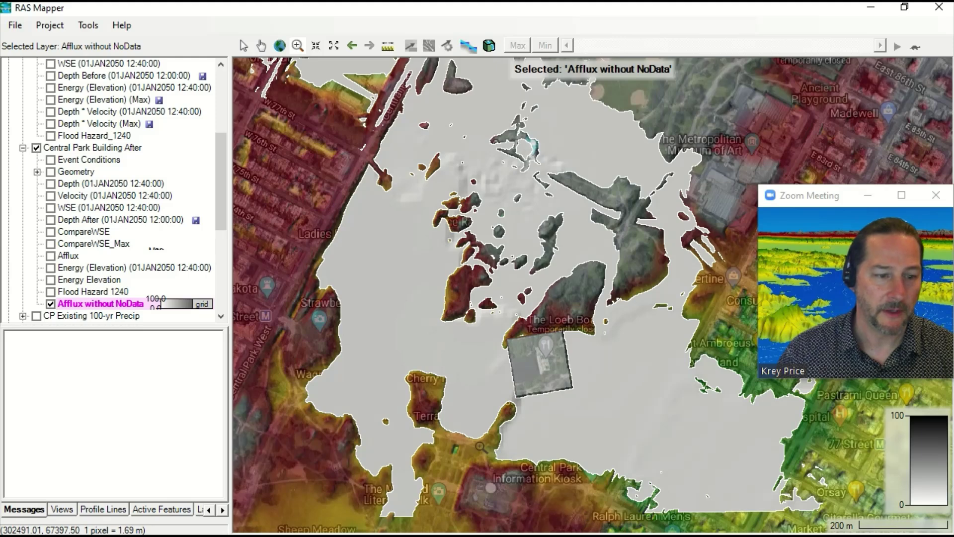
mouse_move(504, 439)
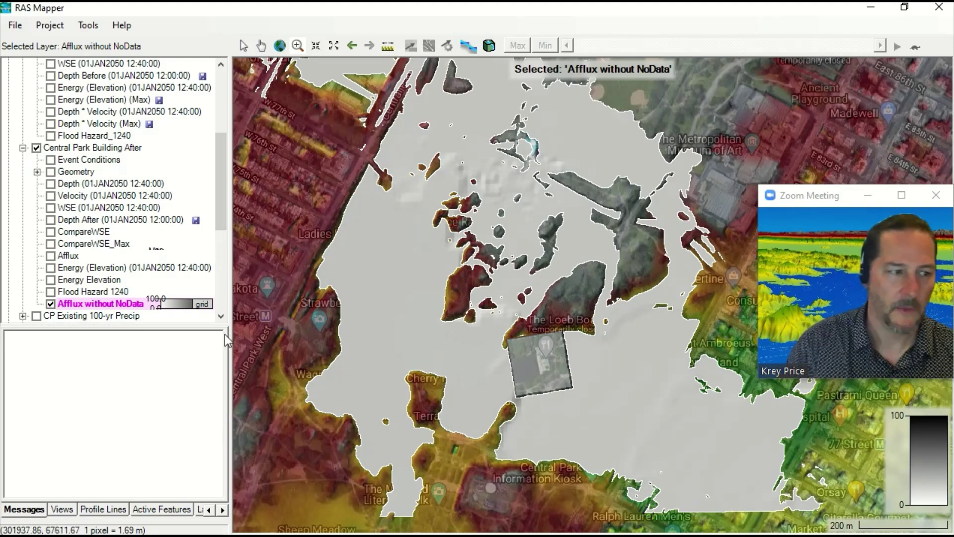
double_click(80, 305)
left_click(294, 279)
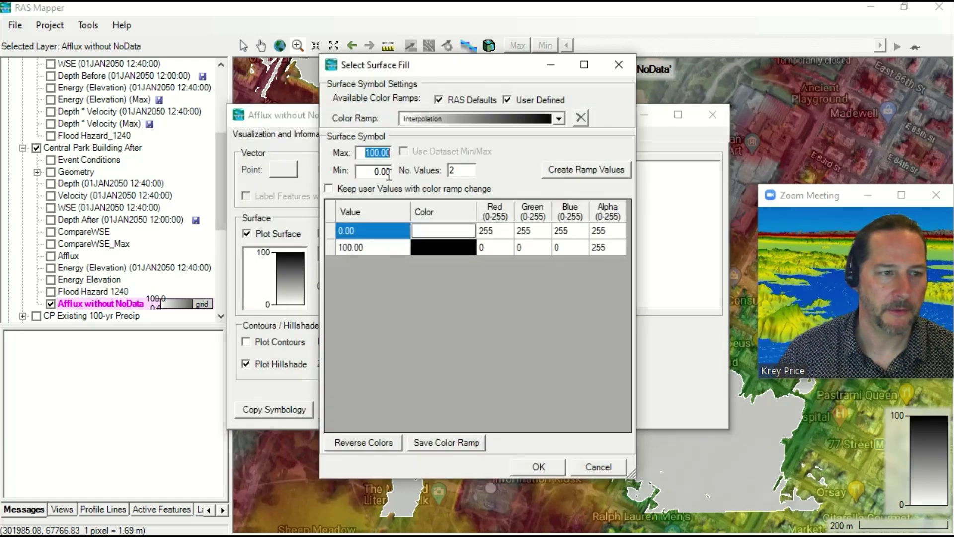
left_click(559, 119)
left_click_drag(559, 140, 560, 214)
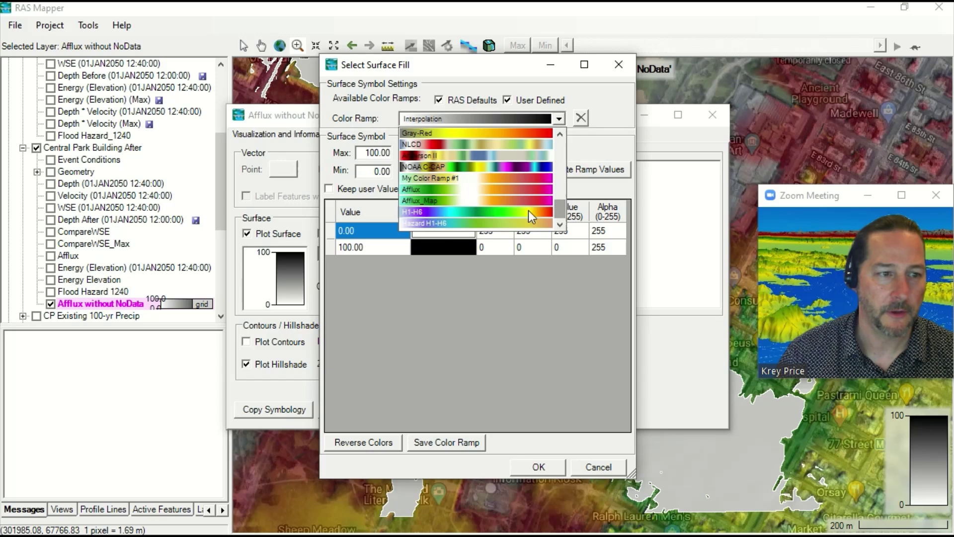
left_click(469, 200)
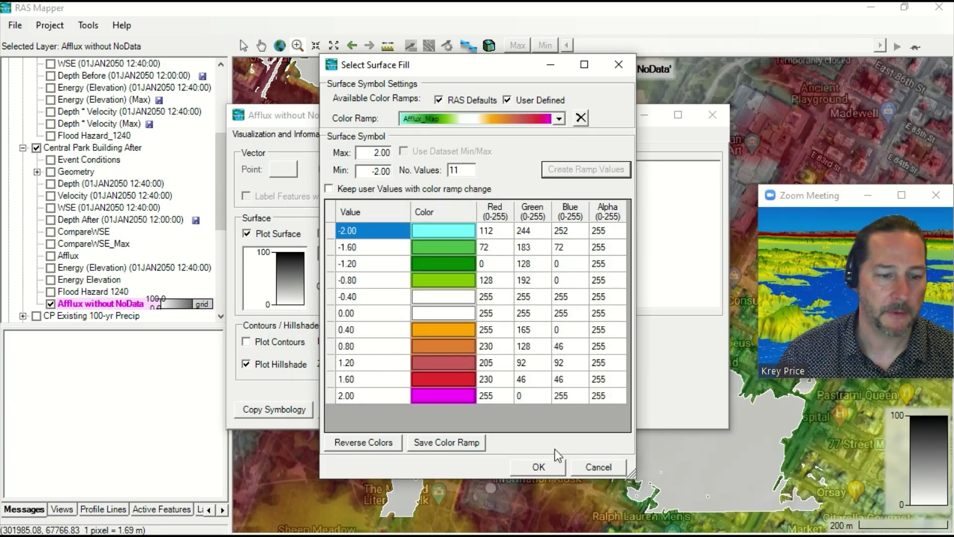
left_click(528, 467)
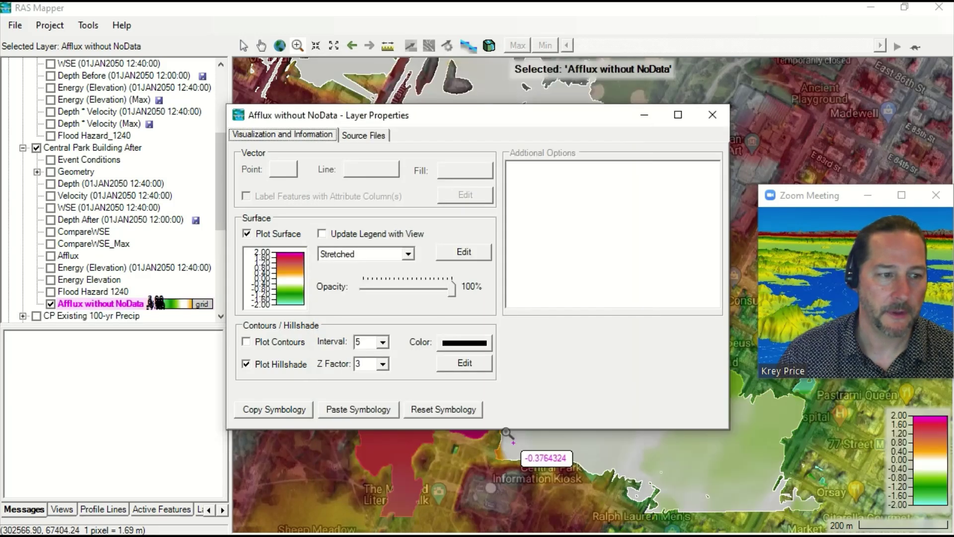
Set the Afflux without NoData surface to Discrete display with 62% opacity
left_click(409, 256)
left_click(387, 277)
left_click_drag(447, 290, 418, 297)
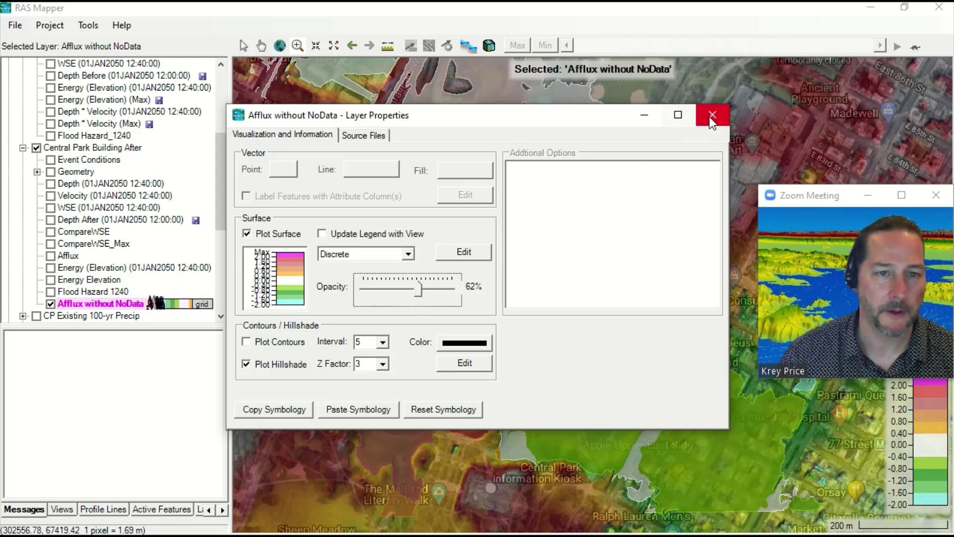
left_click(711, 116)
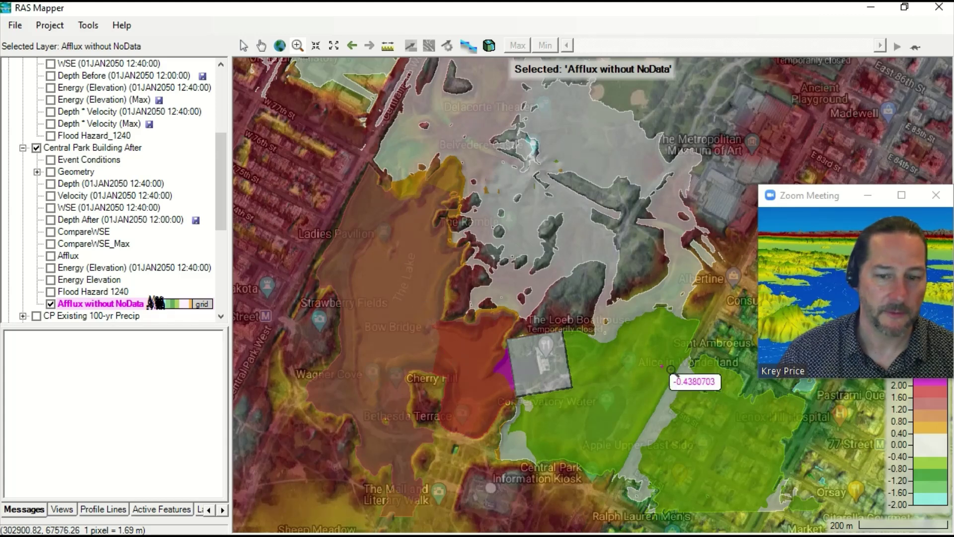
Make the -0.40 and 0.00 values of the Afflux without NoData ramp fully transparent with alpha 0
double_click(79, 302)
left_click(297, 274)
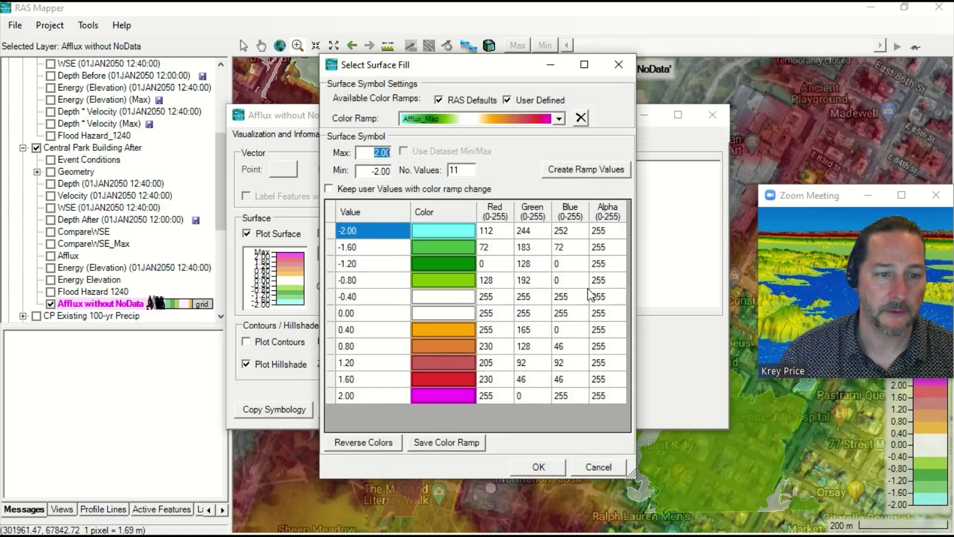
double_click(601, 297)
double_click(612, 317)
type("0")
left_click(541, 467)
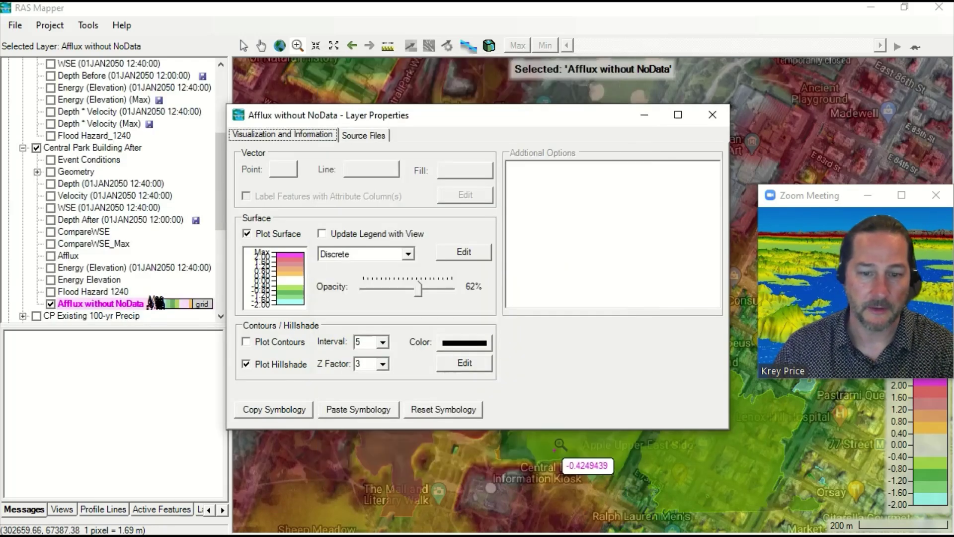
left_click(713, 115)
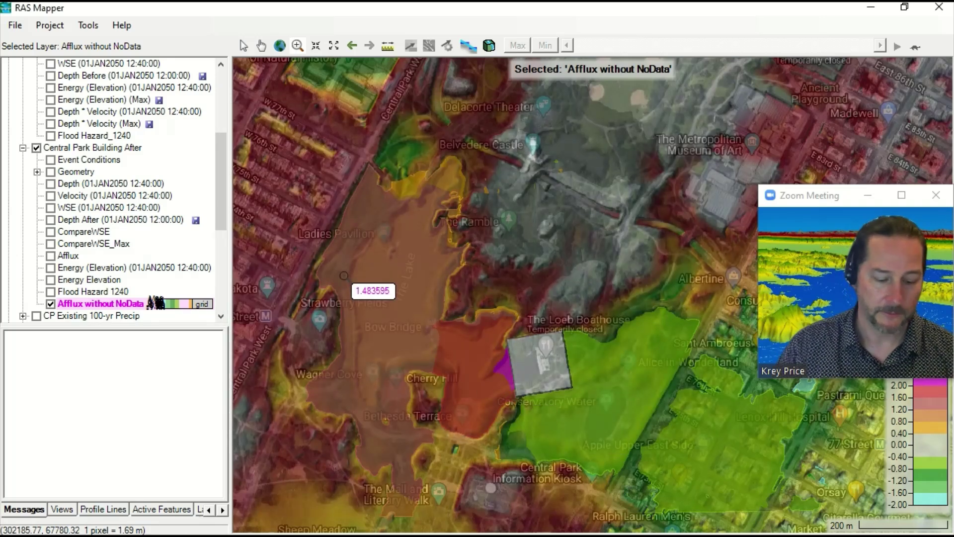
Hide the Resampled1mBuildingTerrain layer under Terrains
scroll(13, 169, "down", 1)
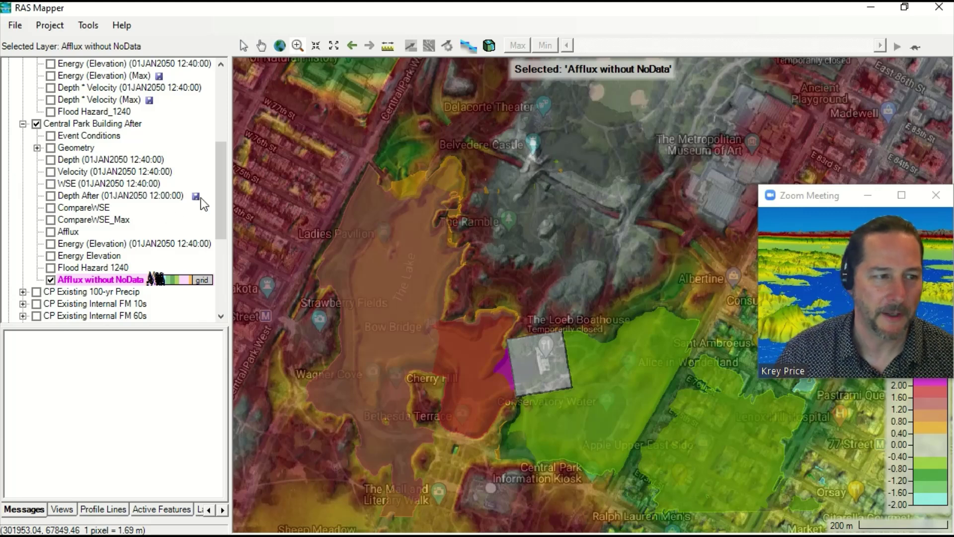
left_click_drag(222, 204, 221, 289)
left_click(36, 280)
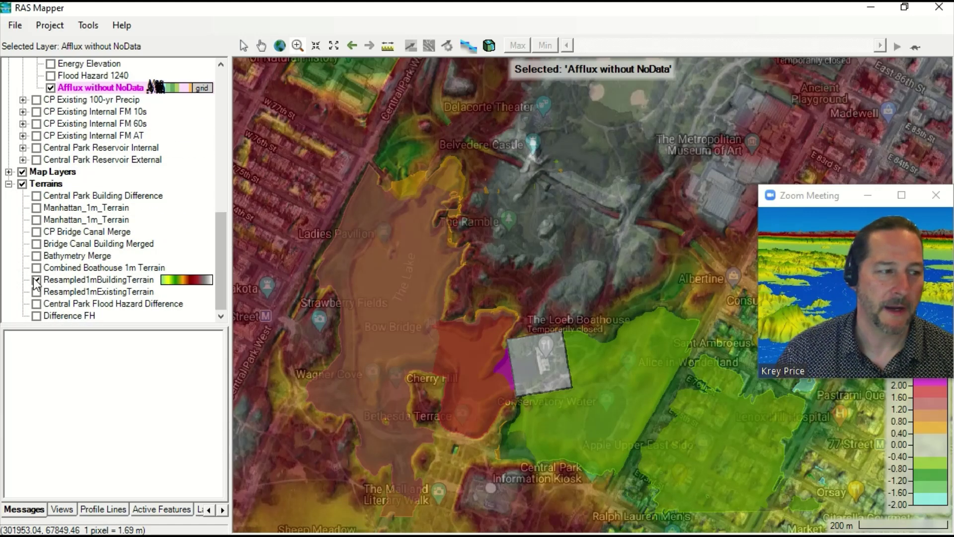
Hide Resampled1mBuildingTerrain and the Map Layers group, and show the upper Manhattan_1m_Terrain as the backdrop of the afflux map
left_click(35, 280)
left_click(36, 207)
left_click(22, 172)
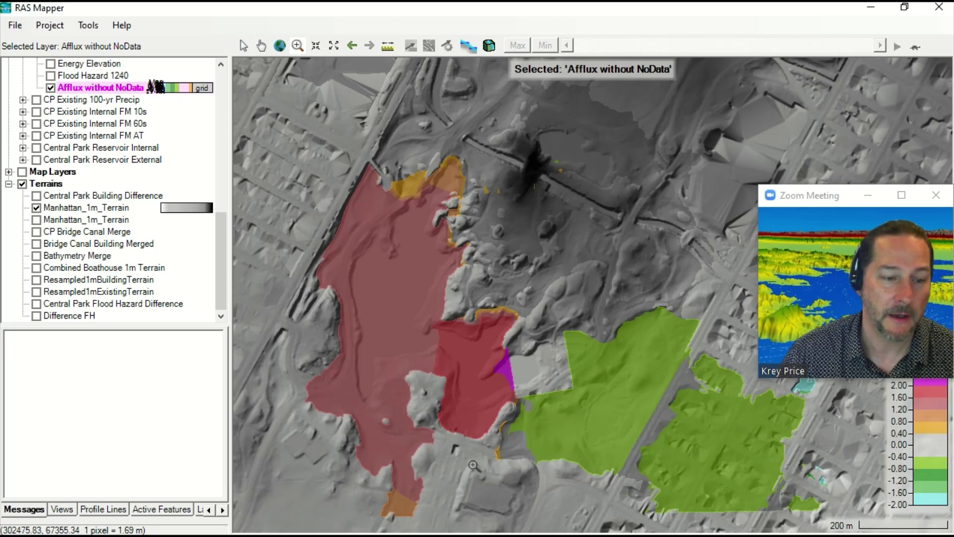
scroll(554, 311, "up", 1)
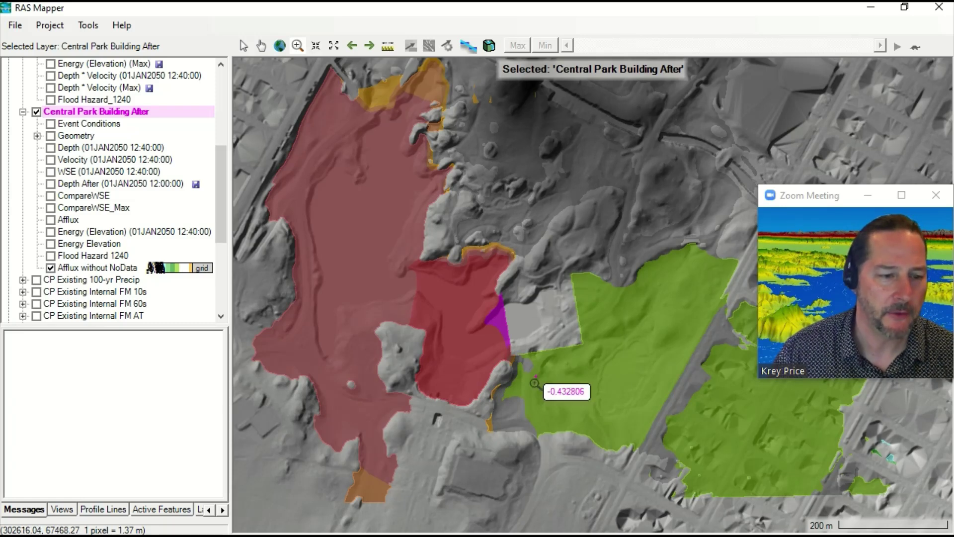
Start a new calculated layer for Central Park Building After and add its Water Surface Elevation, Fixed Profile Max, as variable WSE_After_Max
right_click(89, 116)
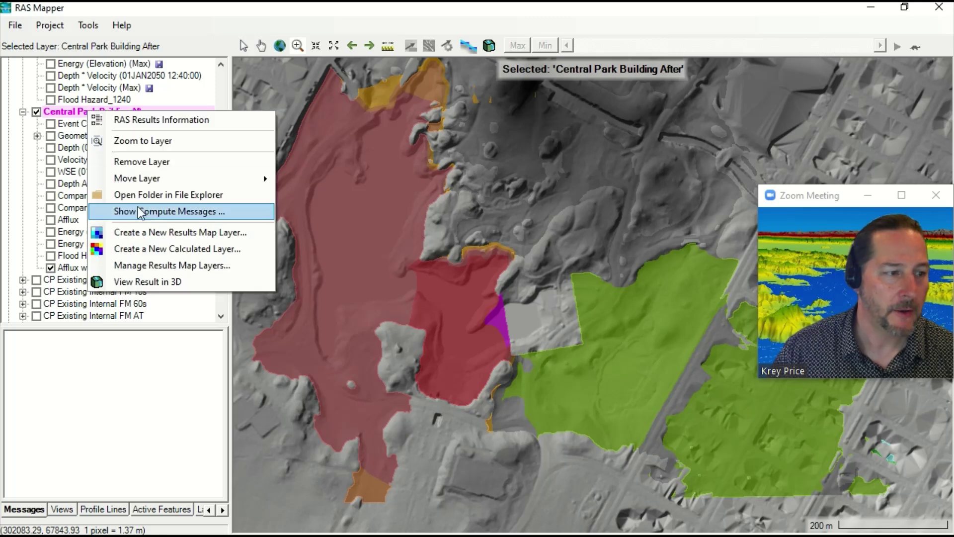
left_click(142, 250)
left_click_drag(404, 42, 433, 96)
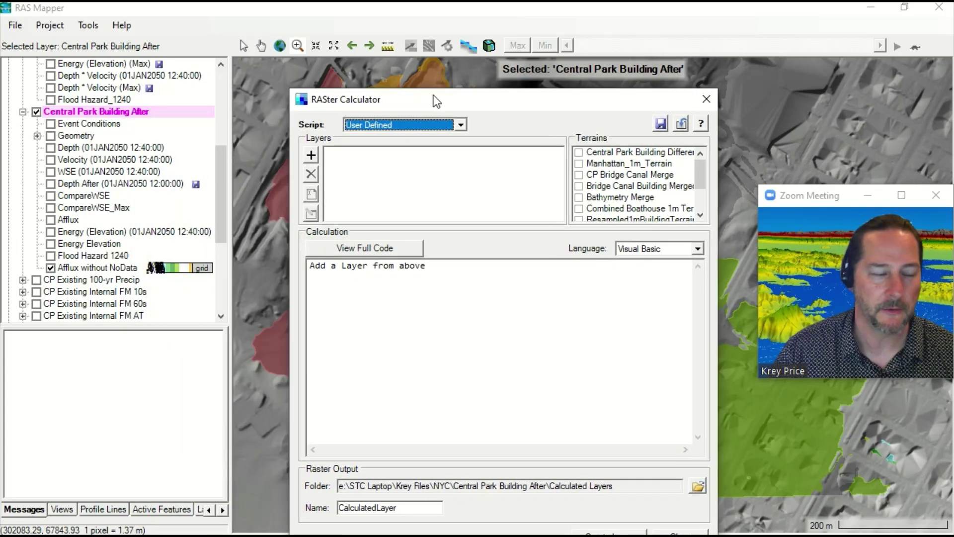
left_click(310, 155)
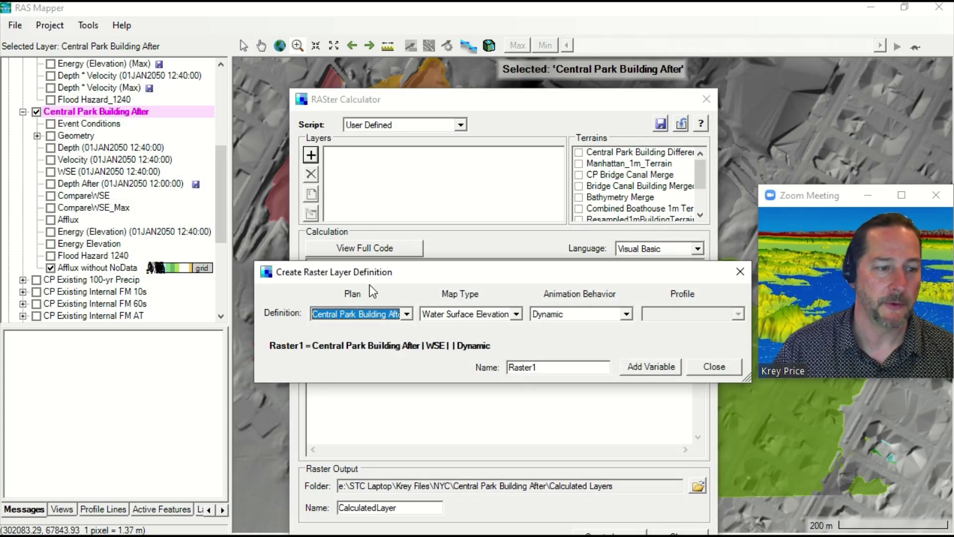
left_click(620, 314)
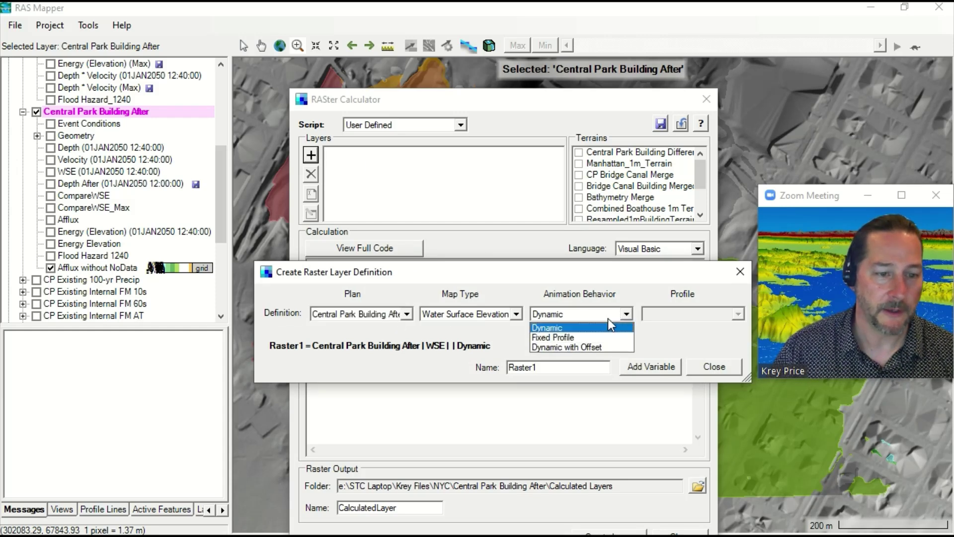
left_click(580, 335)
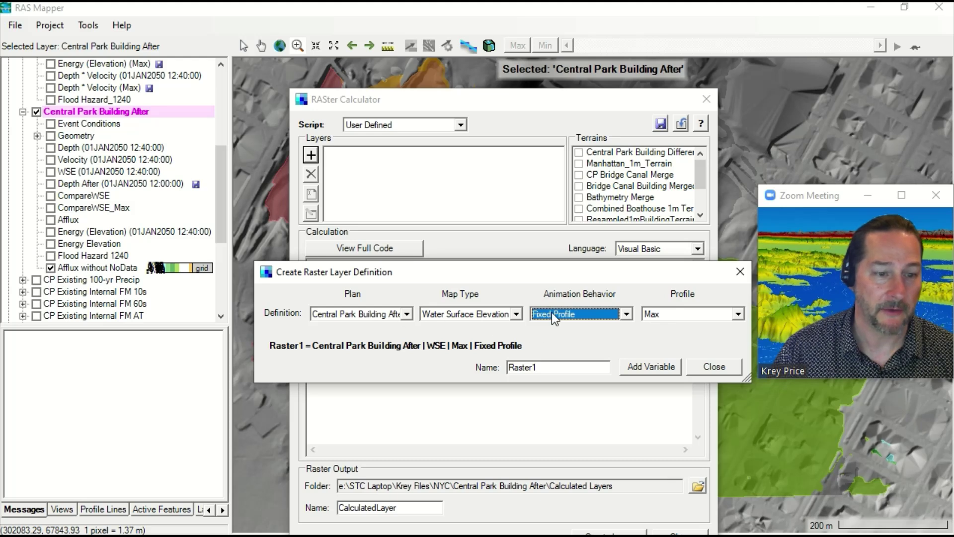
left_click_drag(544, 367, 457, 364)
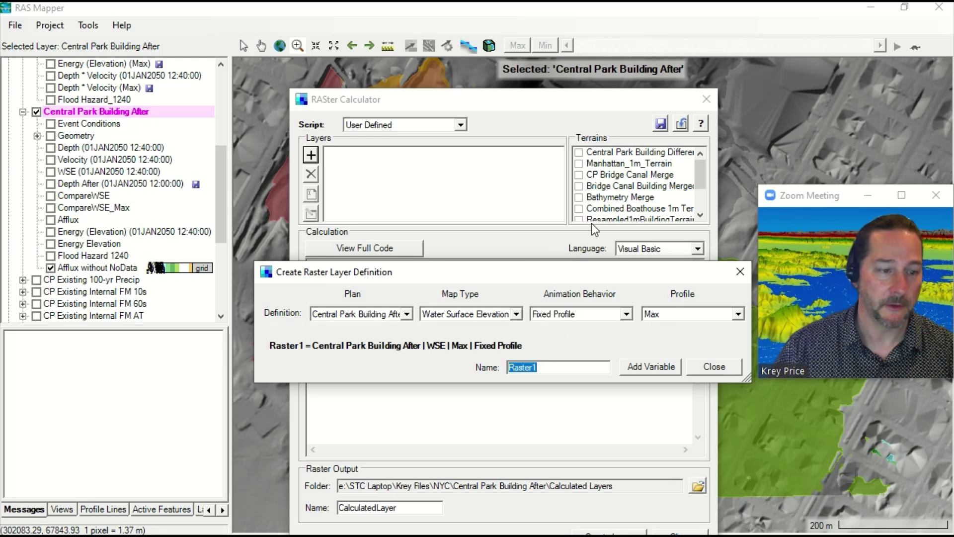
type("WSE_After_Max")
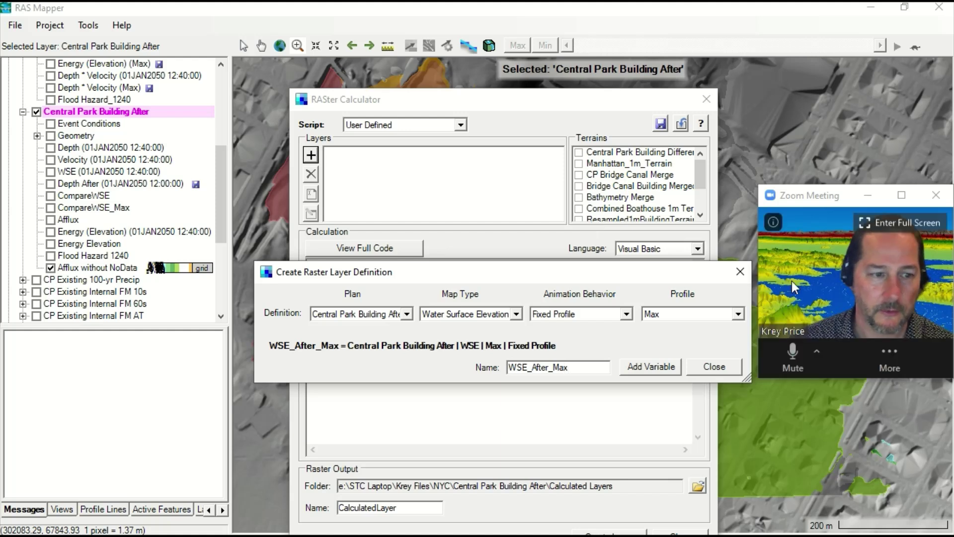
left_click(651, 367)
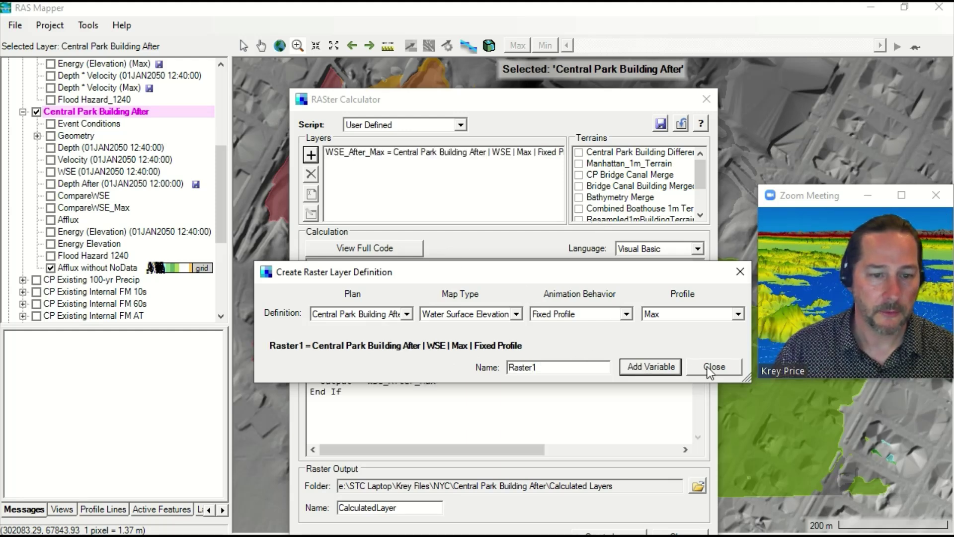
Add the Central Park Building Before Water Surface Elevation with Fixed Profile Max as variable WSE_Before_Max
left_click(407, 314)
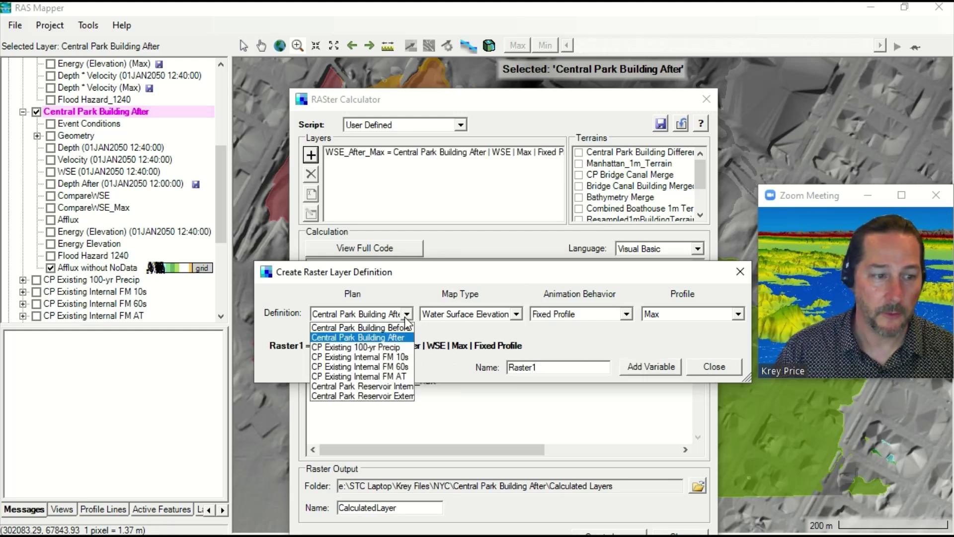
left_click(396, 337)
left_click(622, 316)
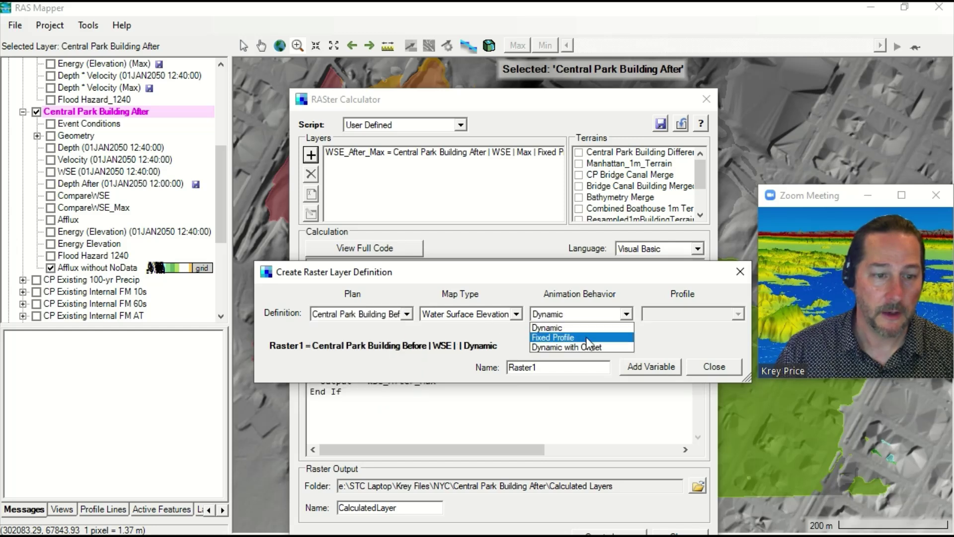
left_click(586, 335)
double_click(570, 370)
type("WSE_Be")
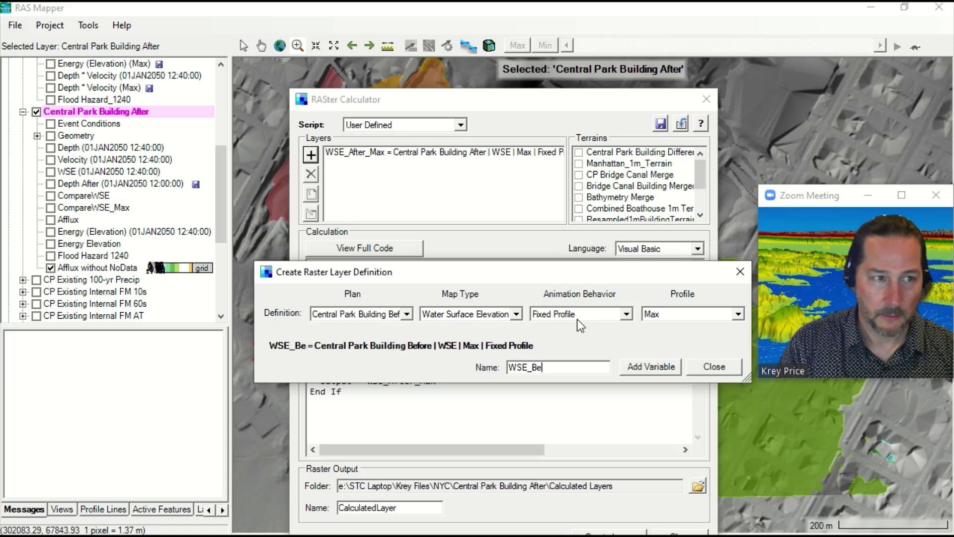
type("fore_Max")
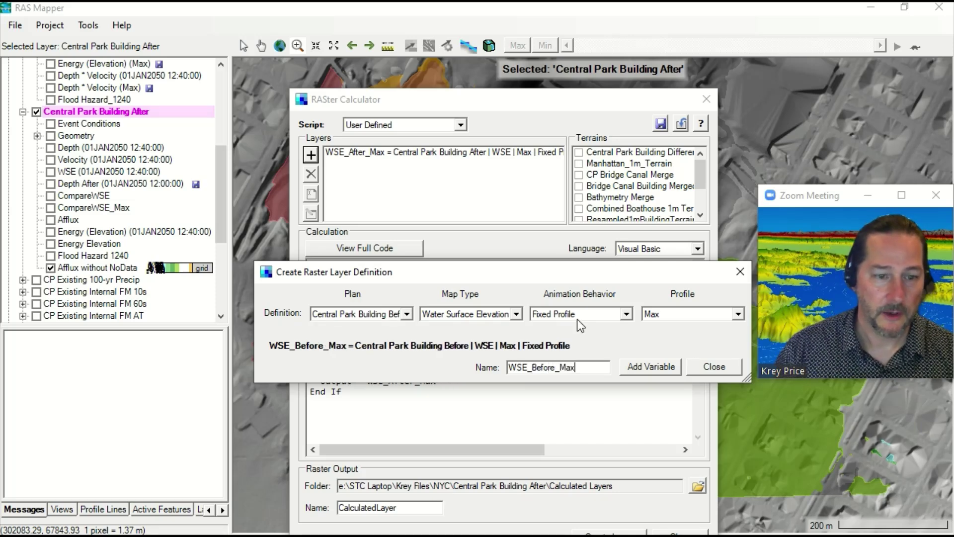
left_click(636, 368)
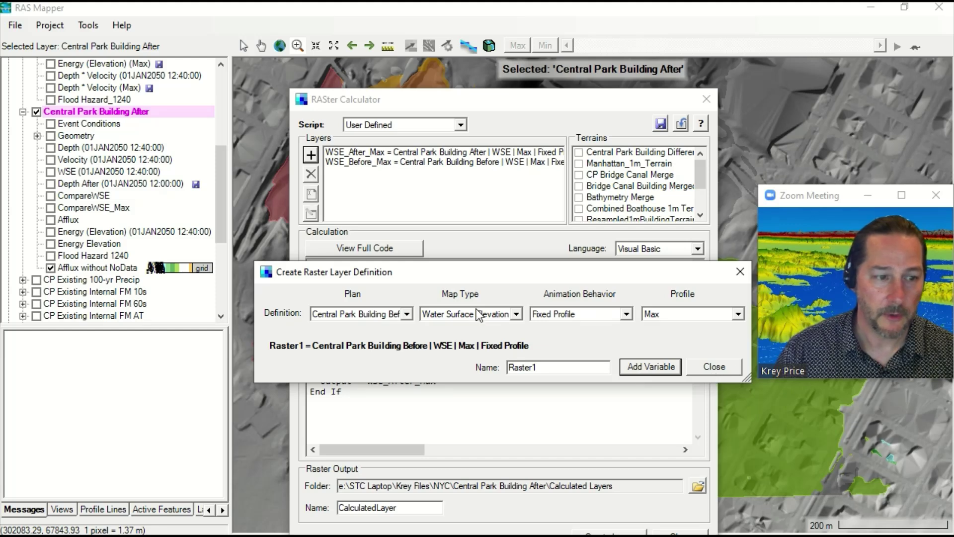
Add the Central Park Building After Depth with Fixed Profile Max as variable D_After_Max
left_click(406, 314)
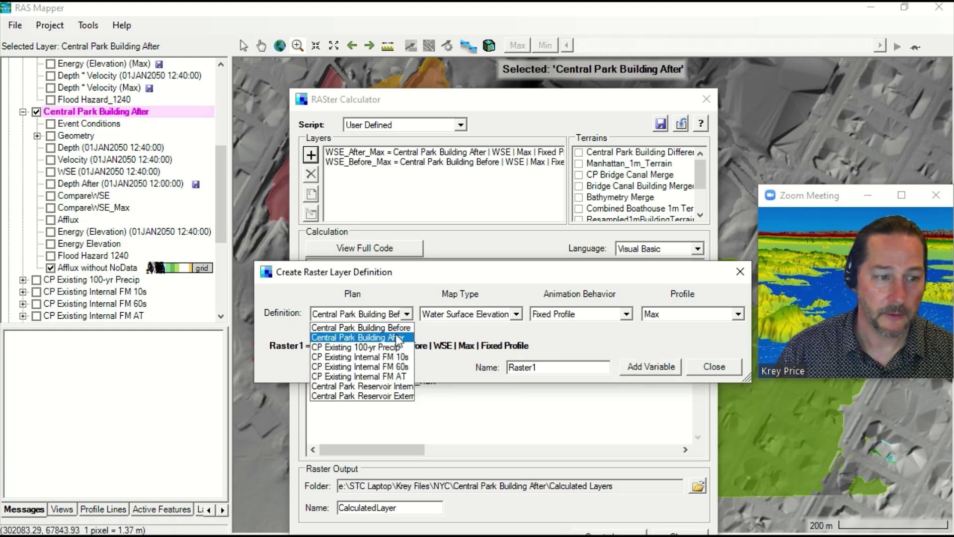
left_click(368, 332)
left_click(517, 313)
left_click(482, 356)
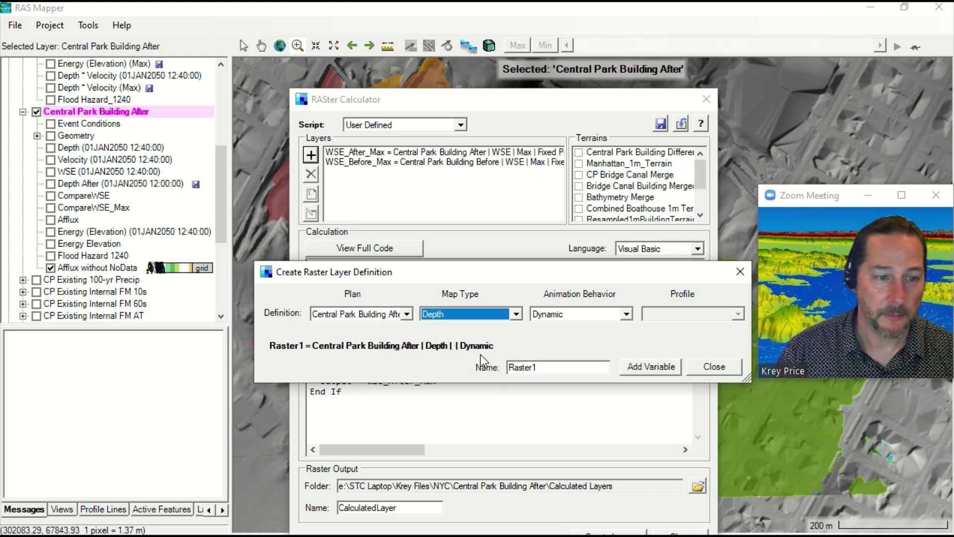
left_click(605, 318)
left_click(590, 336)
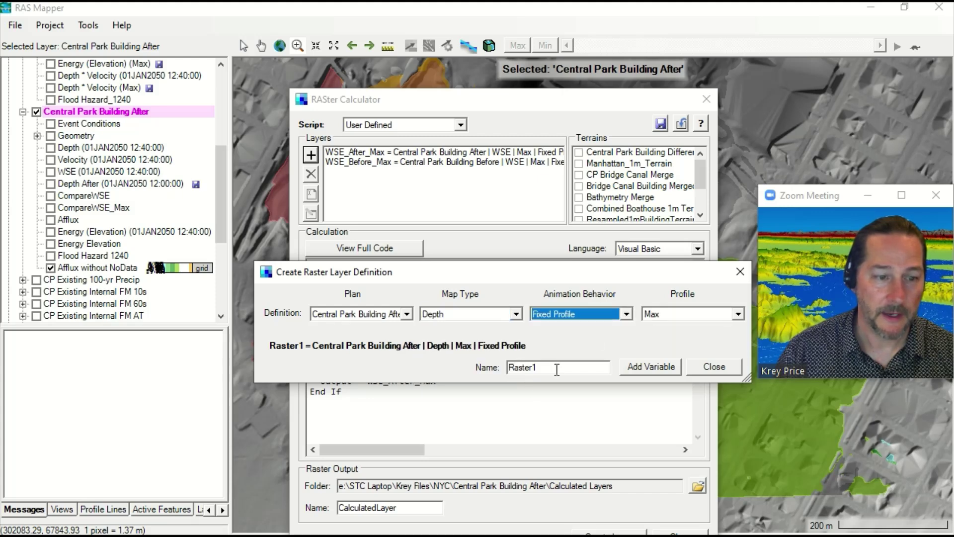
left_click_drag(559, 366, 431, 366)
type("D")
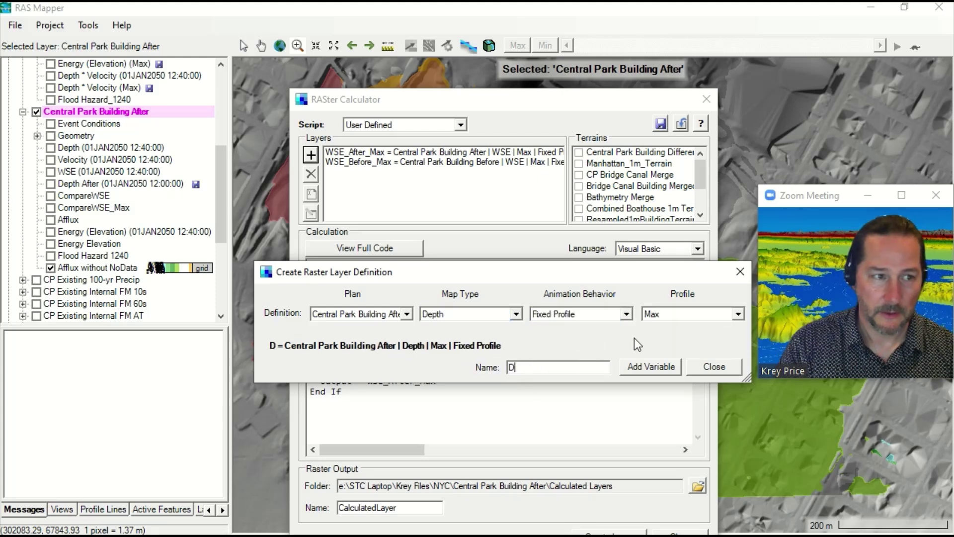
type("_After")
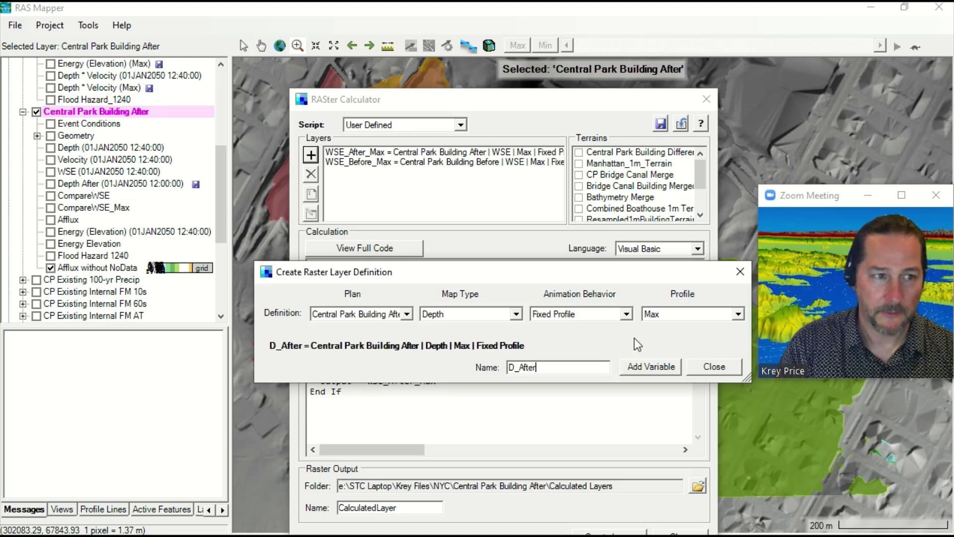
type("_Max")
left_click(649, 366)
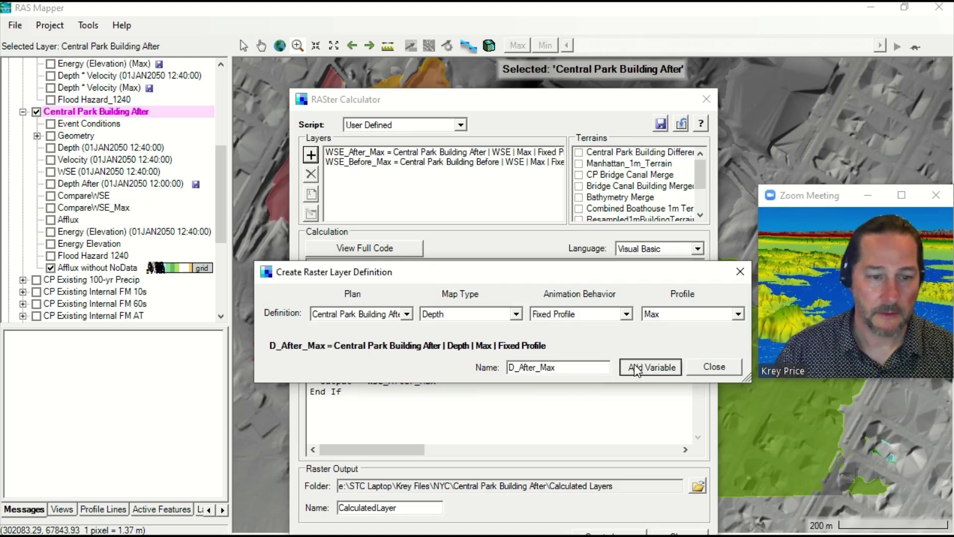
Add the Central Park Building Before Depth with Fixed Profile Max as variable D_Before_Max and finish defining layers
left_click(408, 314)
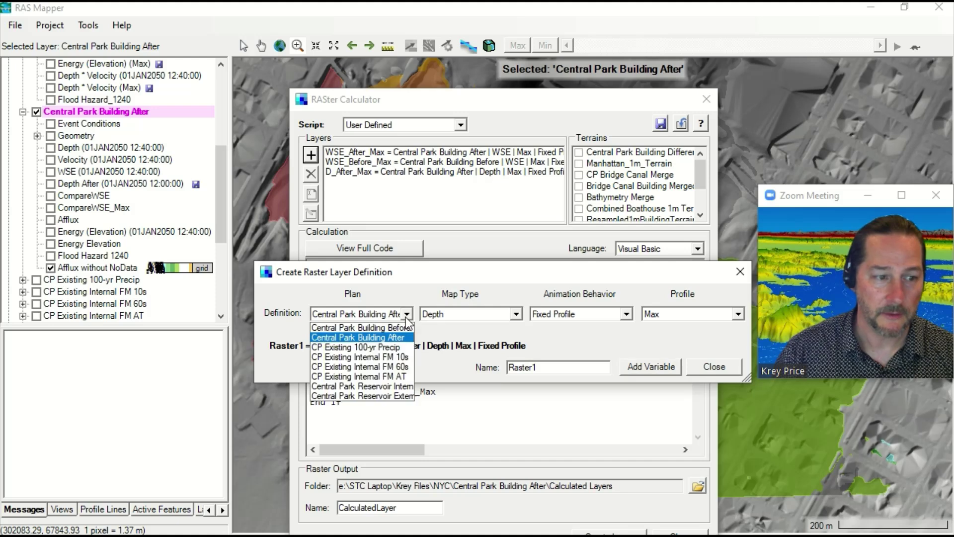
left_click(390, 333)
left_click(517, 315)
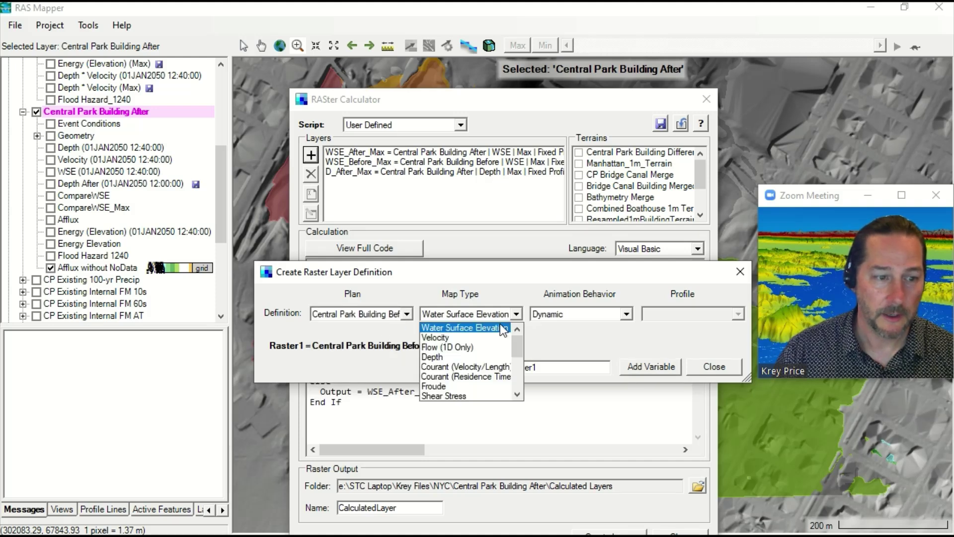
left_click(470, 338)
left_click(624, 312)
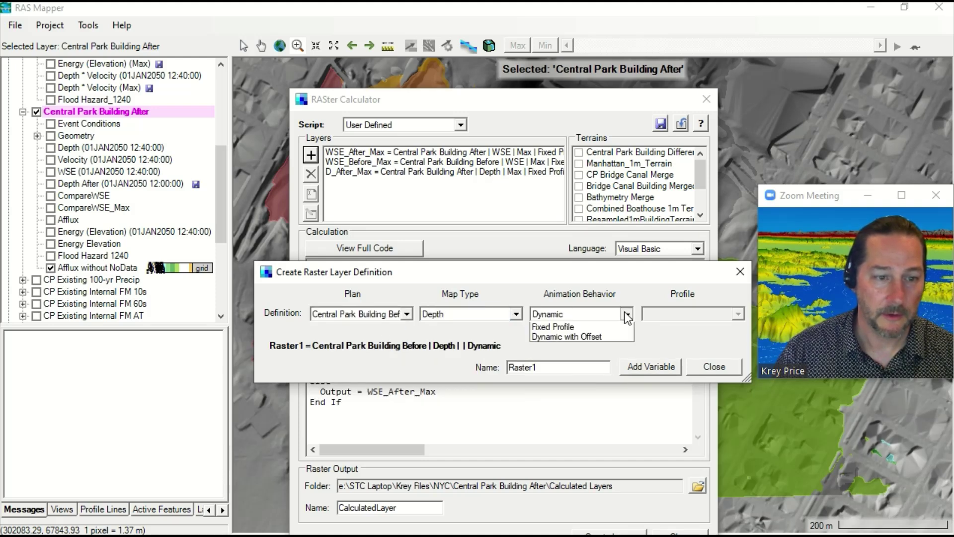
left_click(569, 334)
double_click(565, 368)
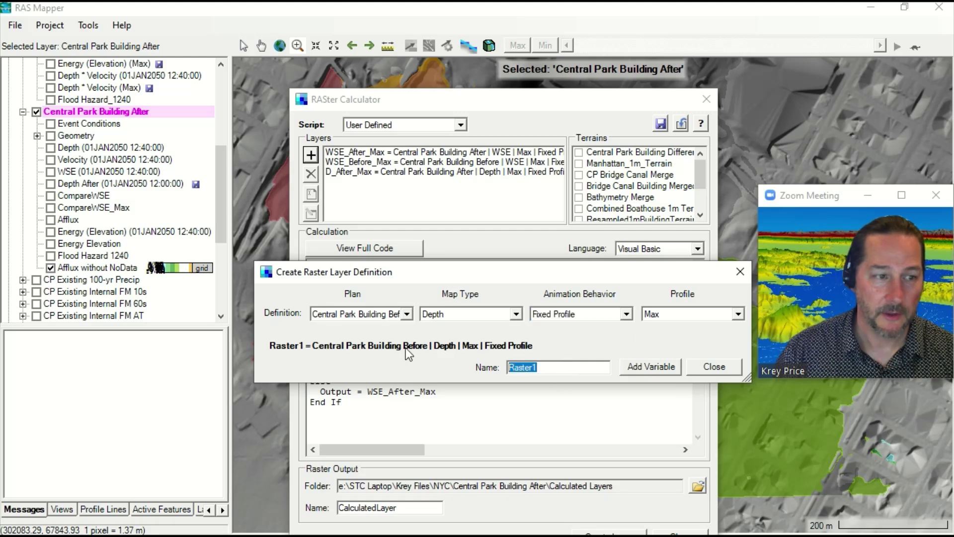
type("D_")
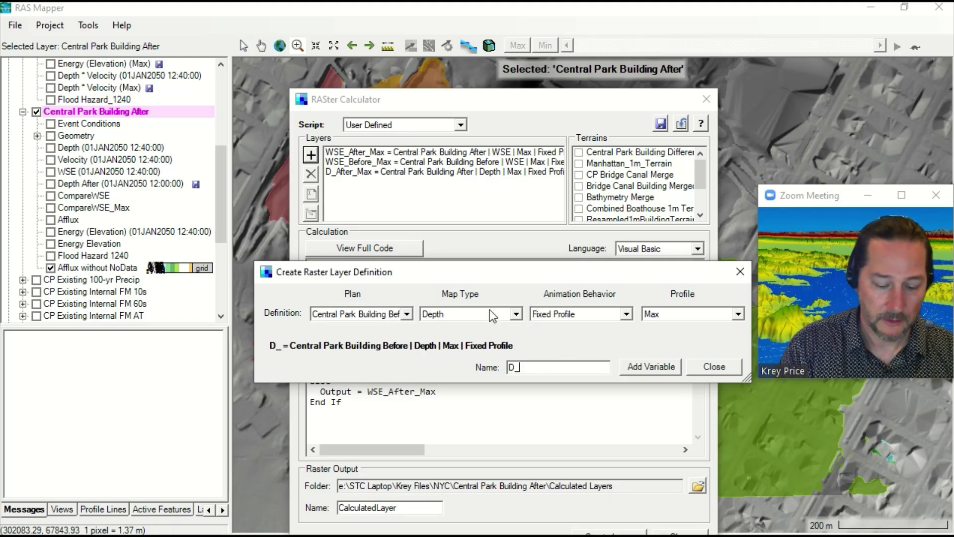
type("Before_Max")
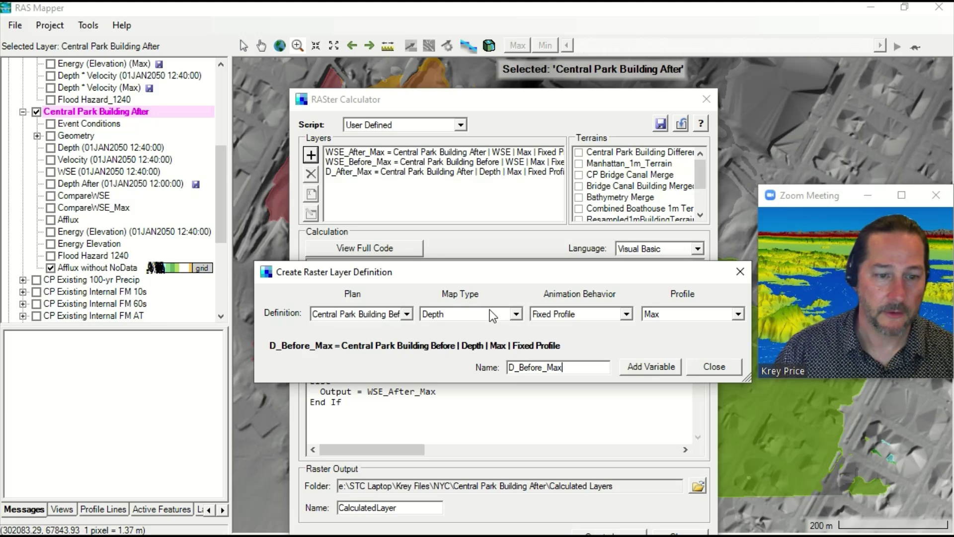
left_click(648, 373)
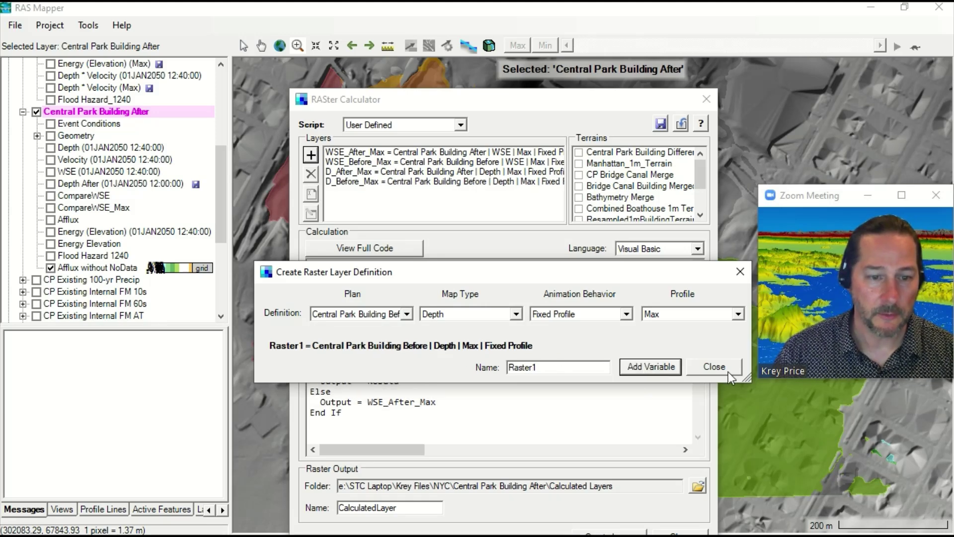
left_click(729, 372)
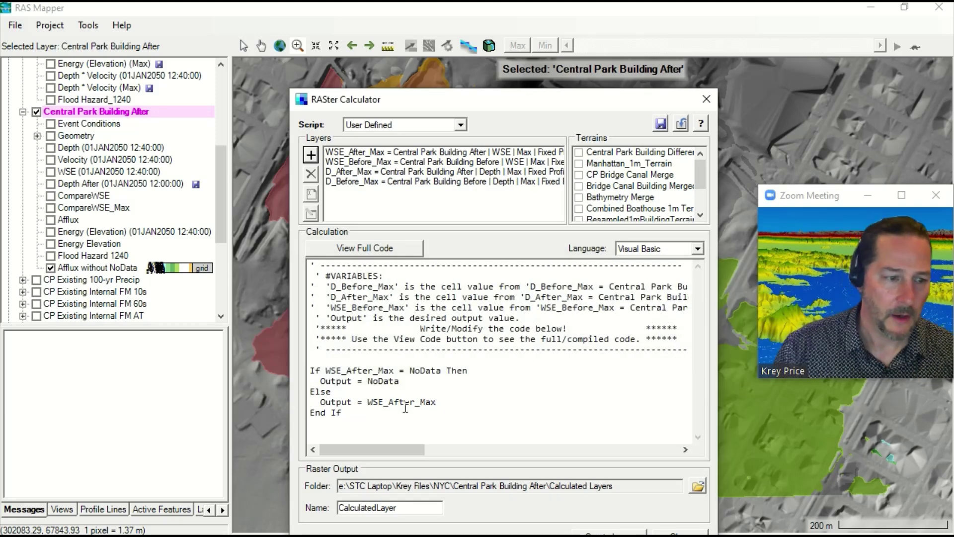
Replace the default calculation script with the opening condition "If WSE_After_Max - WSE_Before_Max > 5000 Then"
left_click_drag(407, 416, 306, 219)
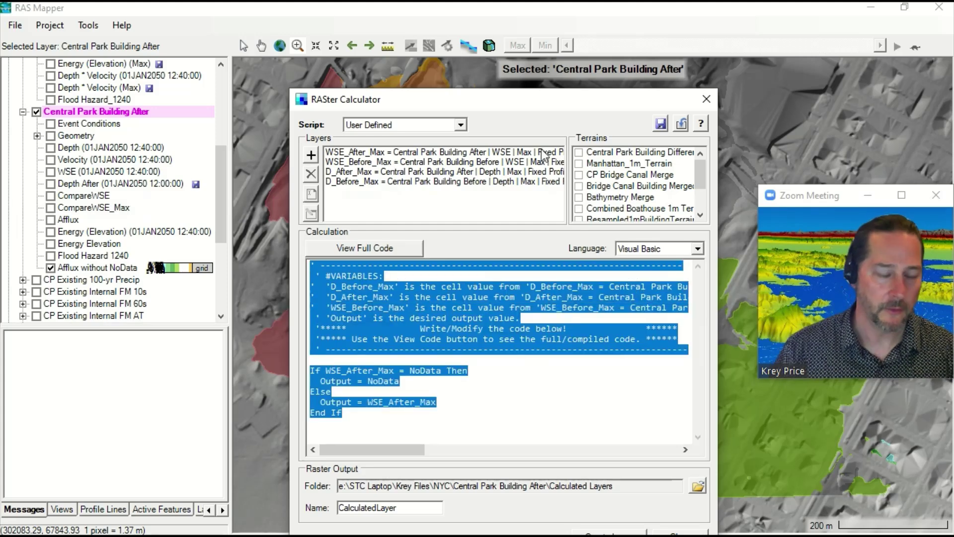
key("Delete")
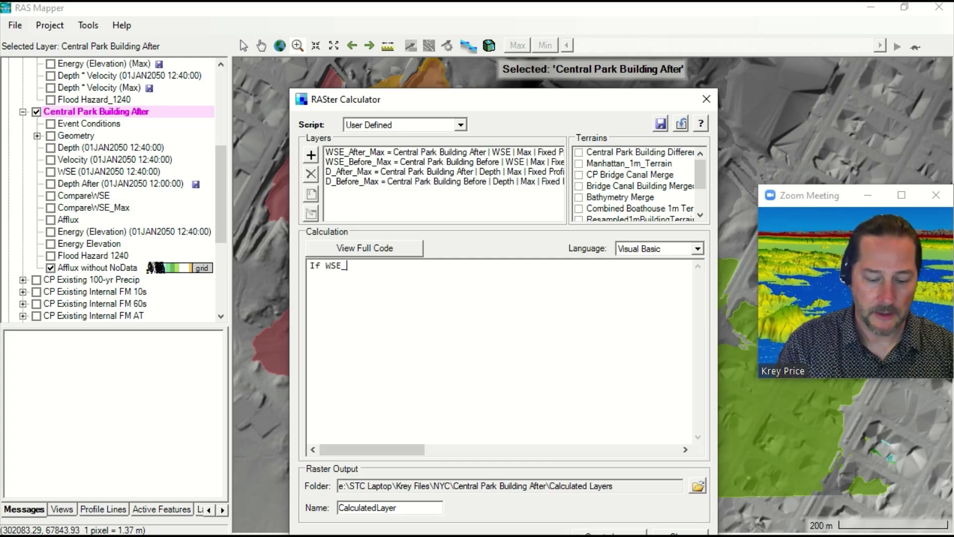
type("ter_Max - WS")
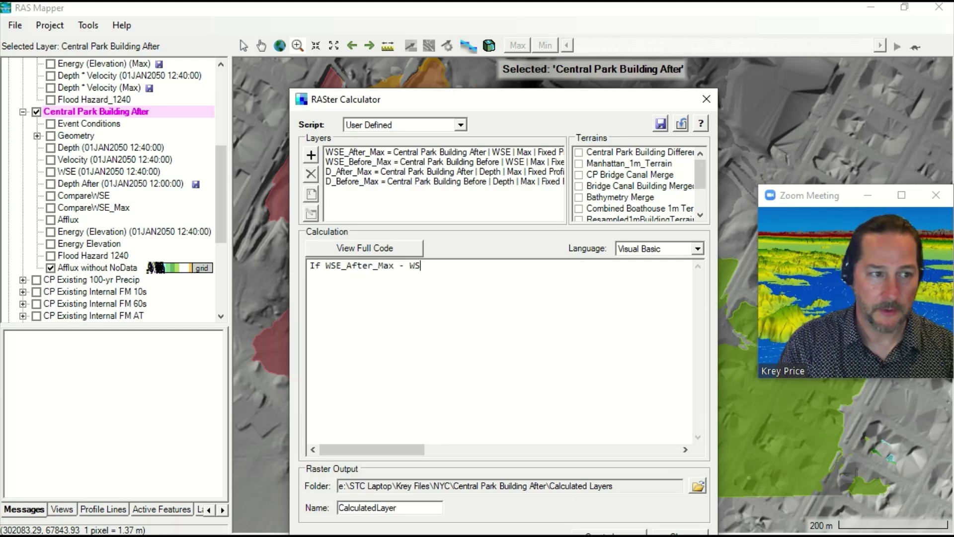
type("E_Before_")
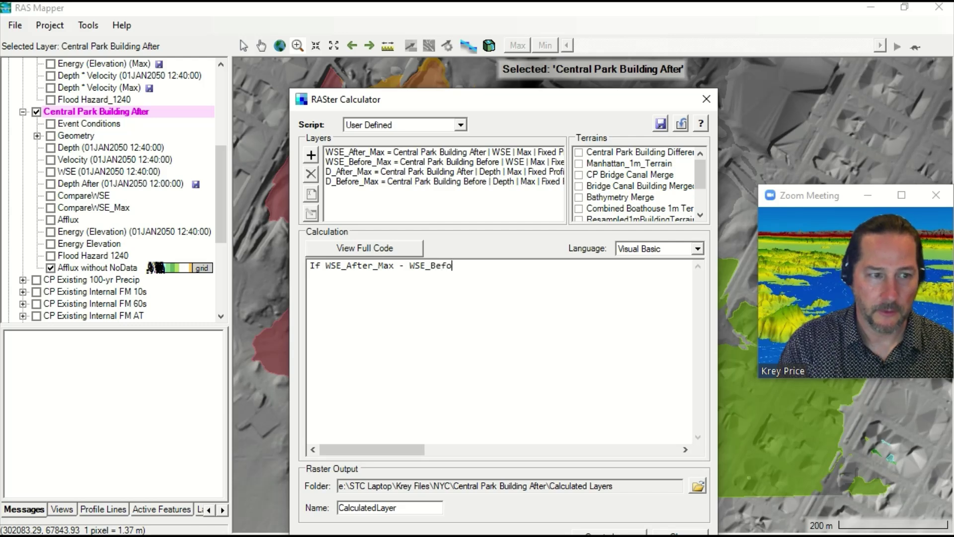
key("BackSpace")
key("BackSpace")
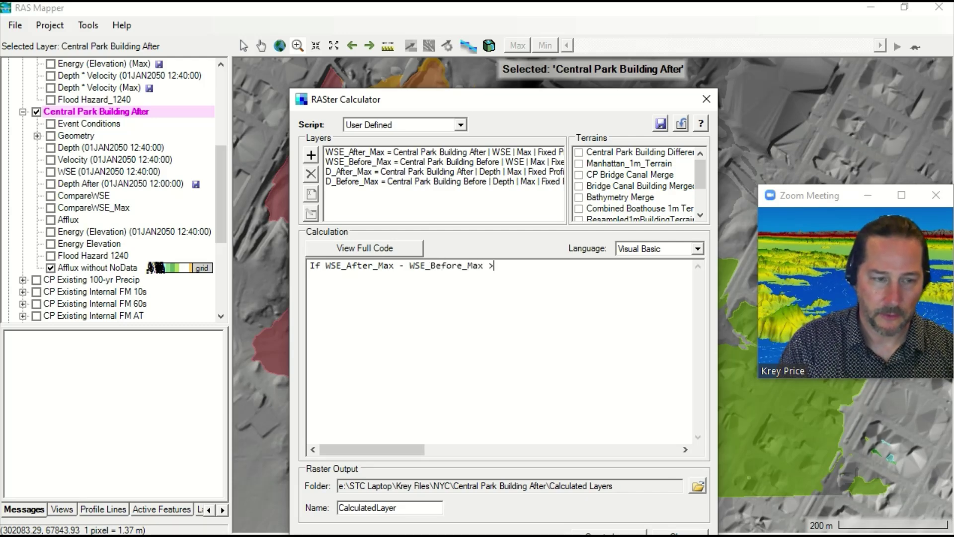
type("000")
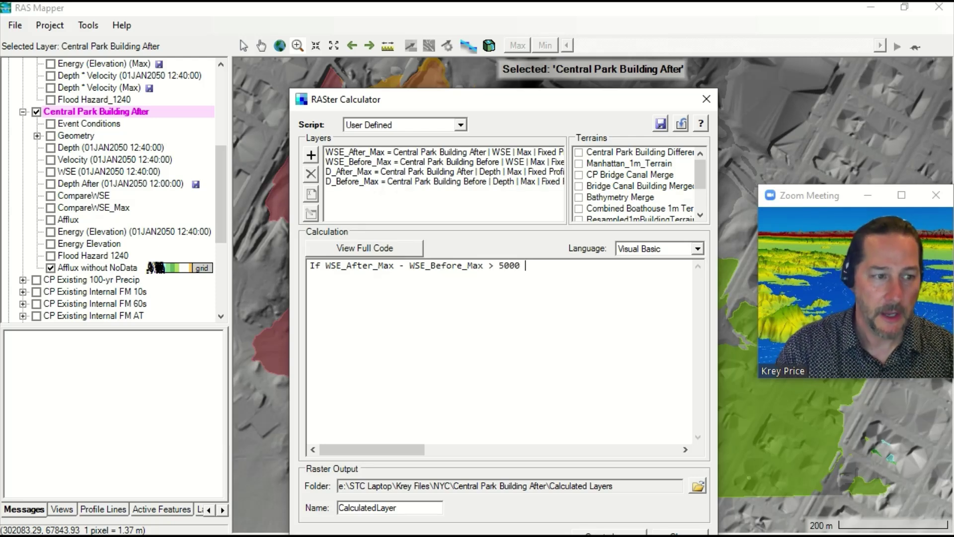
type(" Then")
Complete the script with "Output = D_After_Max", "Else Output = NoData" and "End If" on separate lines
key("Return")
type("Output")
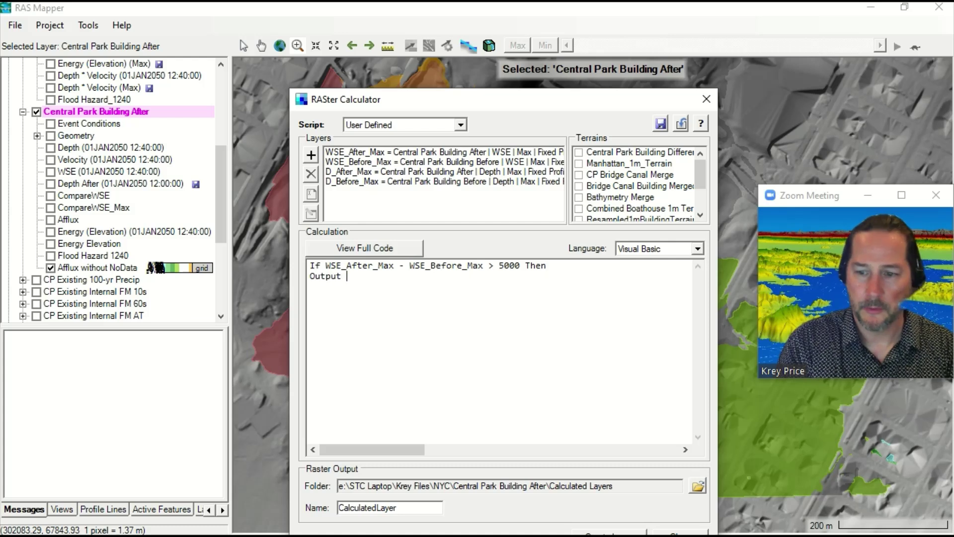
type(" = D_After_Max")
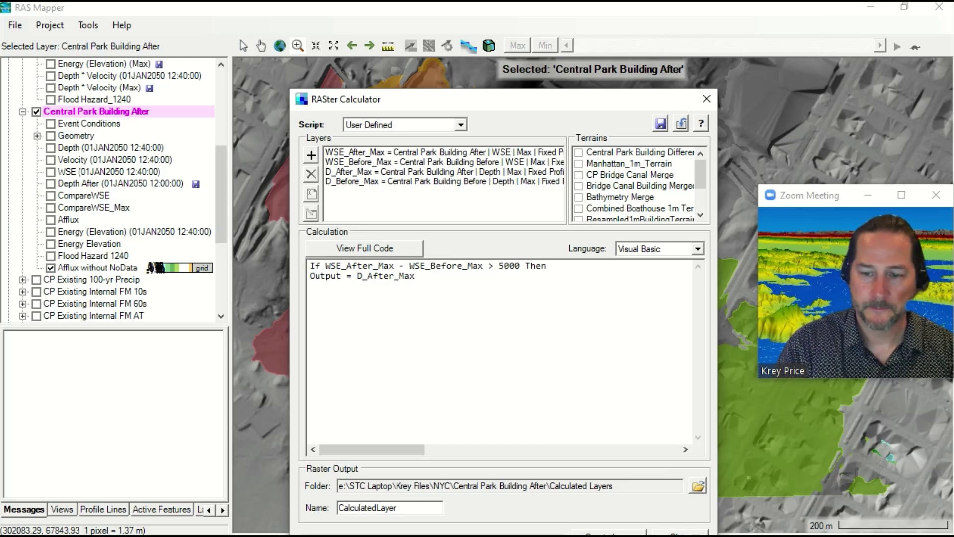
type("lse")
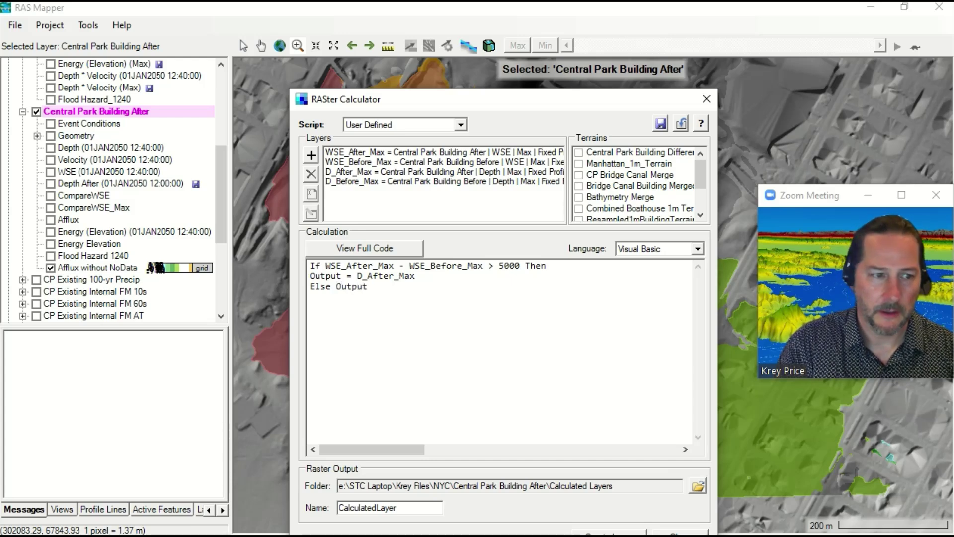
type("Output = NoData ")
type("End If")
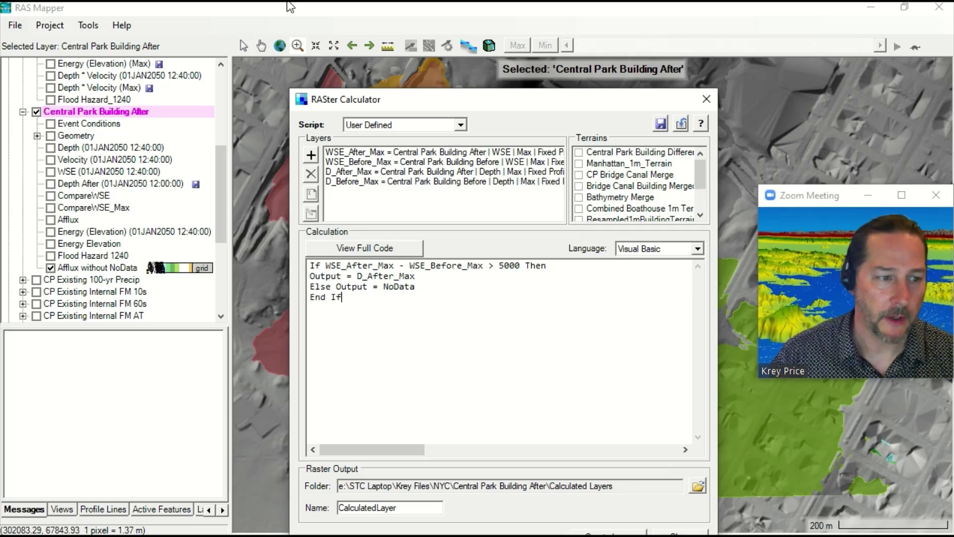
Check that the full script compiles, reviewing the generated code
left_click(363, 251)
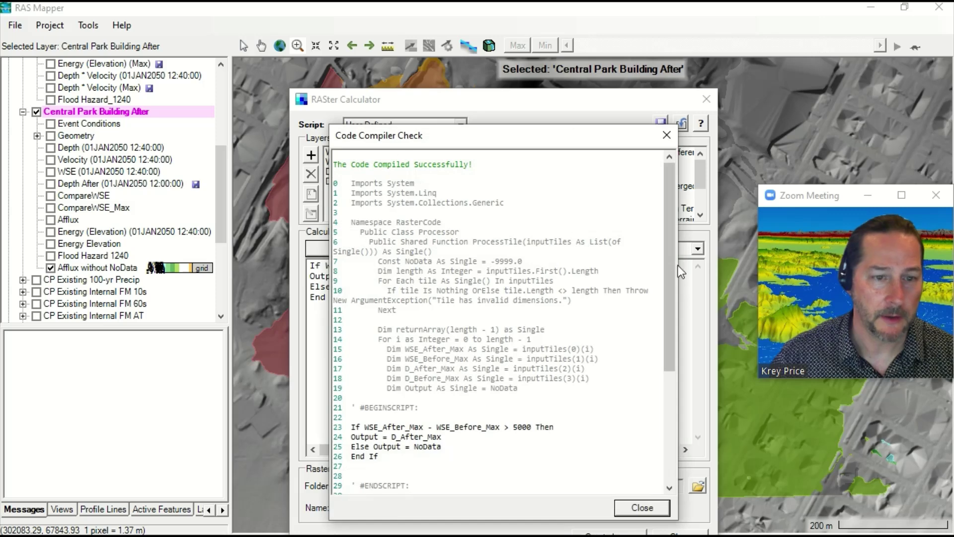
scroll(675, 276, "down", 5)
key("Escape")
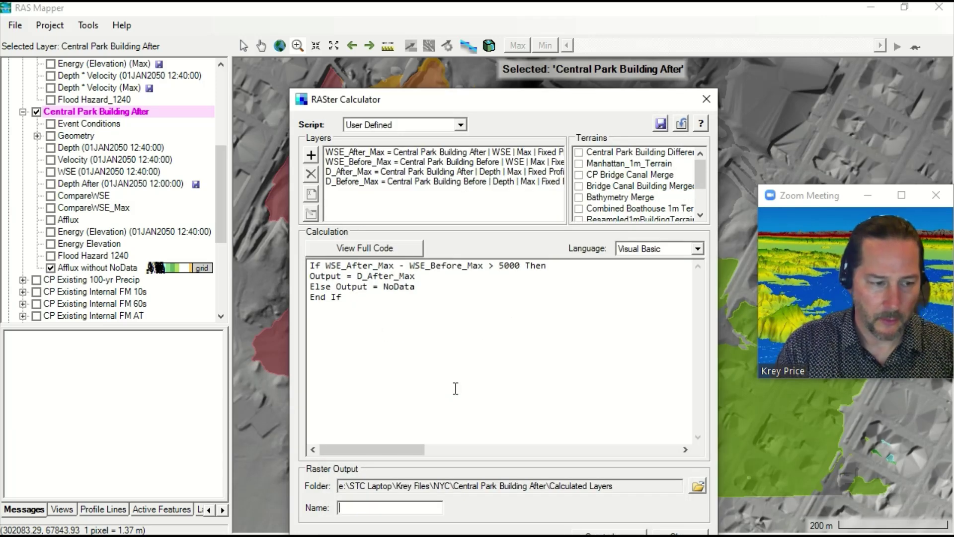
Name the output raster "Was Dry__Now Wet" and create the calculated layer
type("Was Dry__Now Wet")
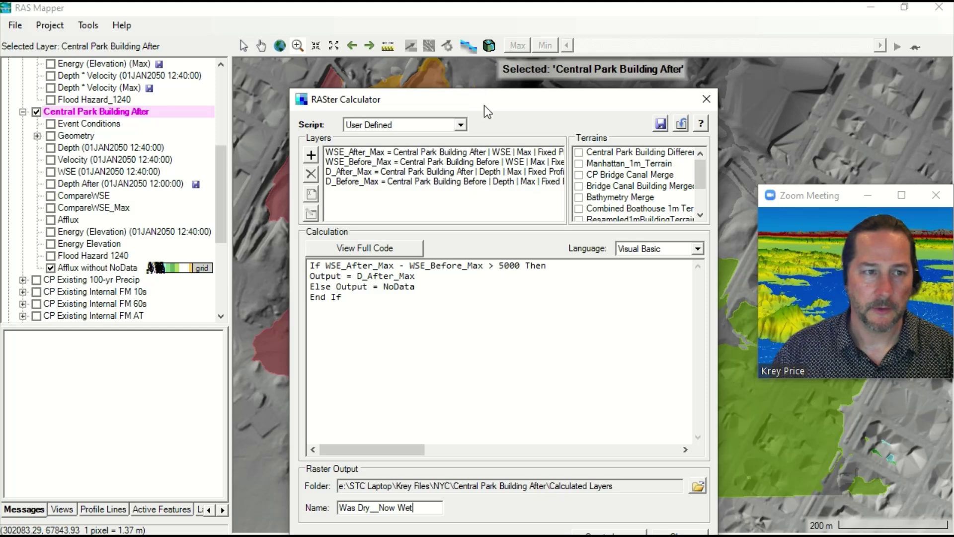
left_click_drag(485, 105, 476, 71)
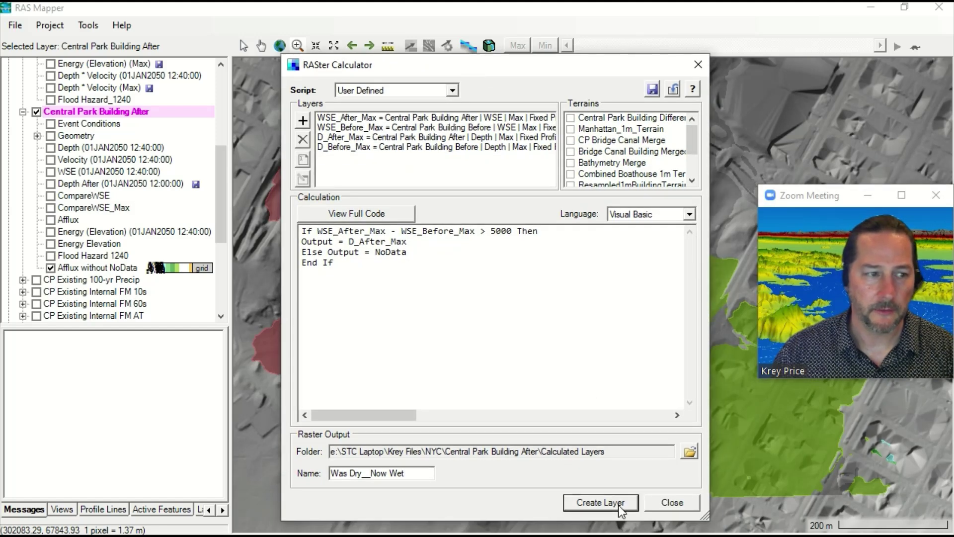
left_click(601, 502)
Hide the Afflux without NoData layer and the Terrains group, keeping Was Dry__Now Wet displayed and selected
left_click(50, 268)
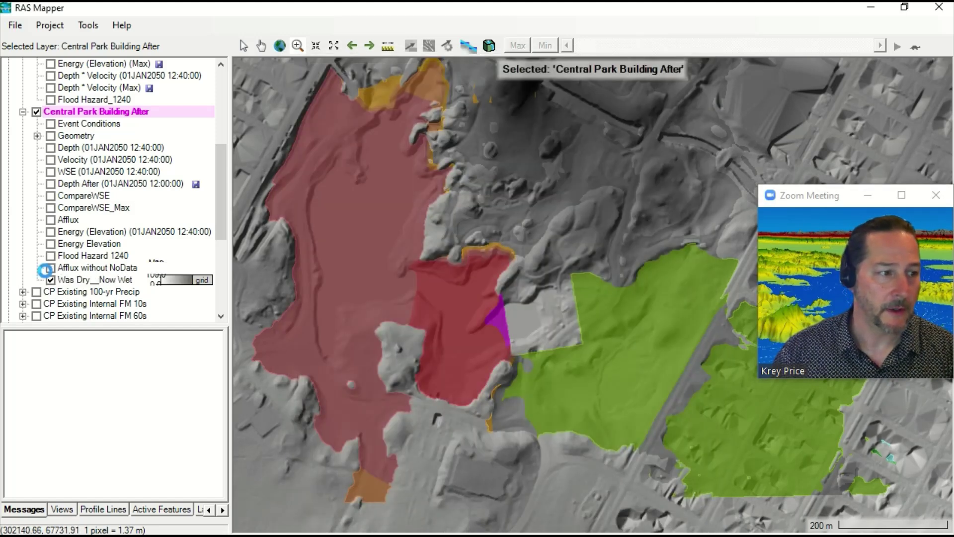
left_click(51, 281)
left_click(51, 281)
left_click(75, 281)
left_click(77, 281)
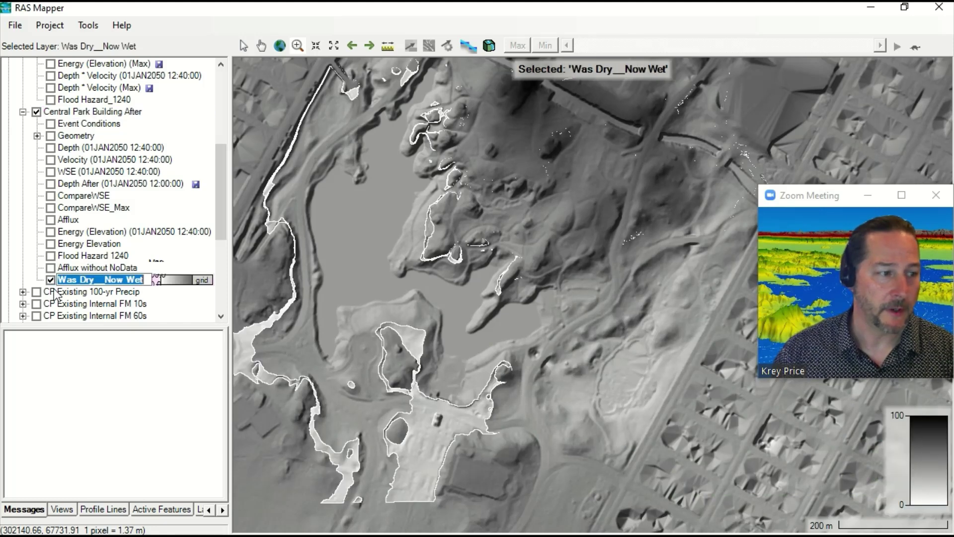
scroll(208, 235, "down", 5)
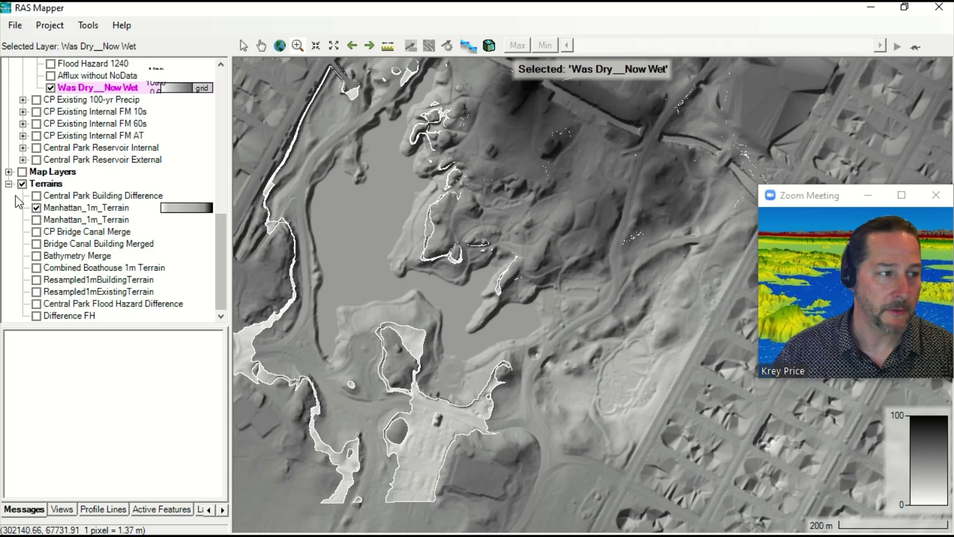
left_click(22, 184)
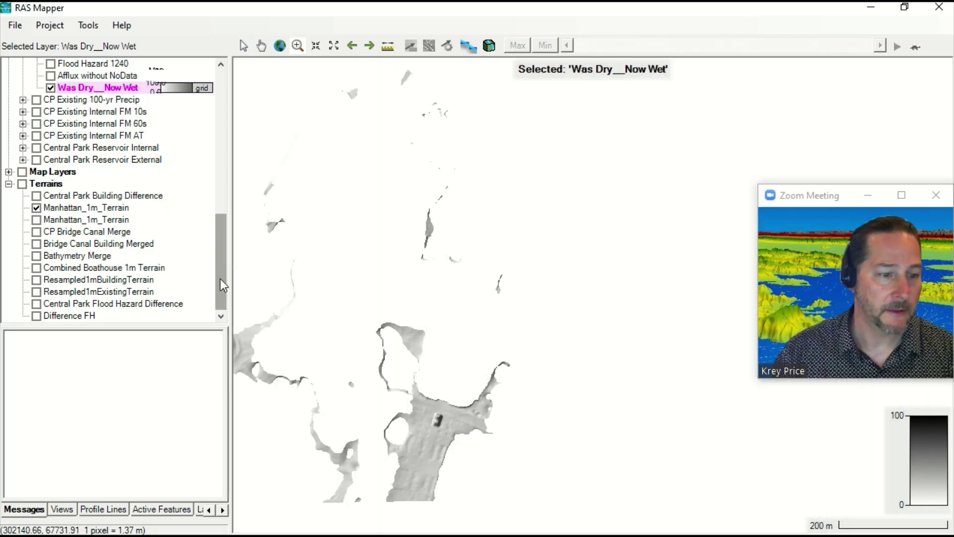
left_click_drag(220, 278, 216, 245)
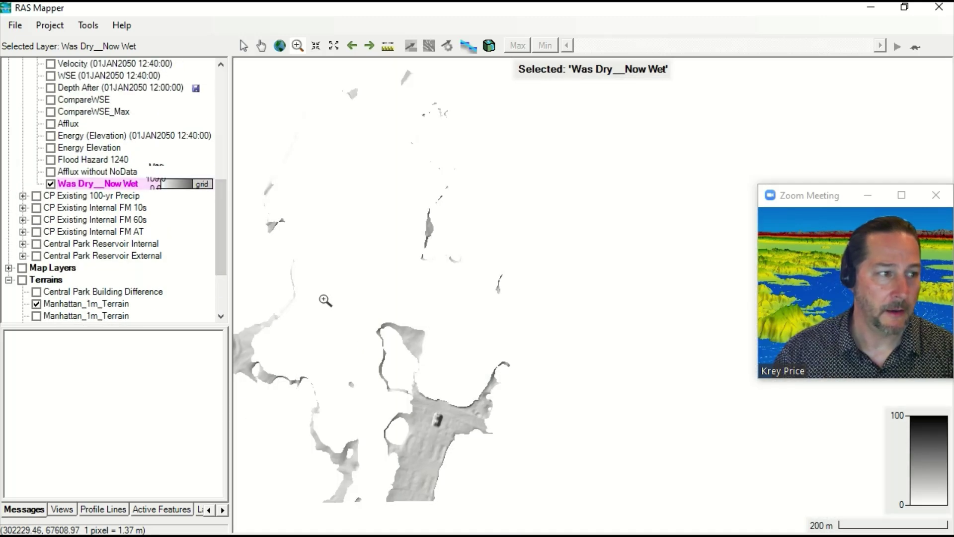
Set the Was Dry__Now Wet surface fill maximum to 0.1, regenerate its ramp values and apply the symbology
mouse_move(428, 438)
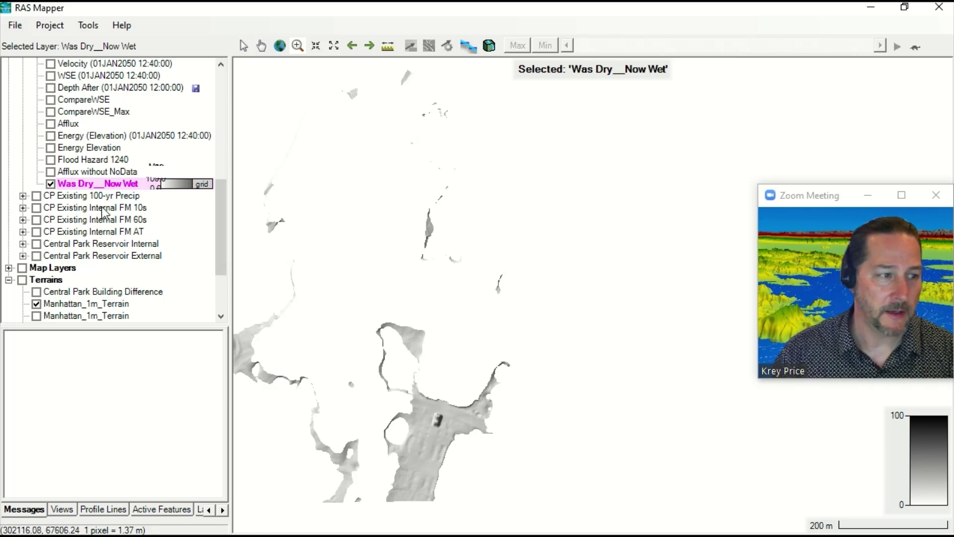
double_click(75, 186)
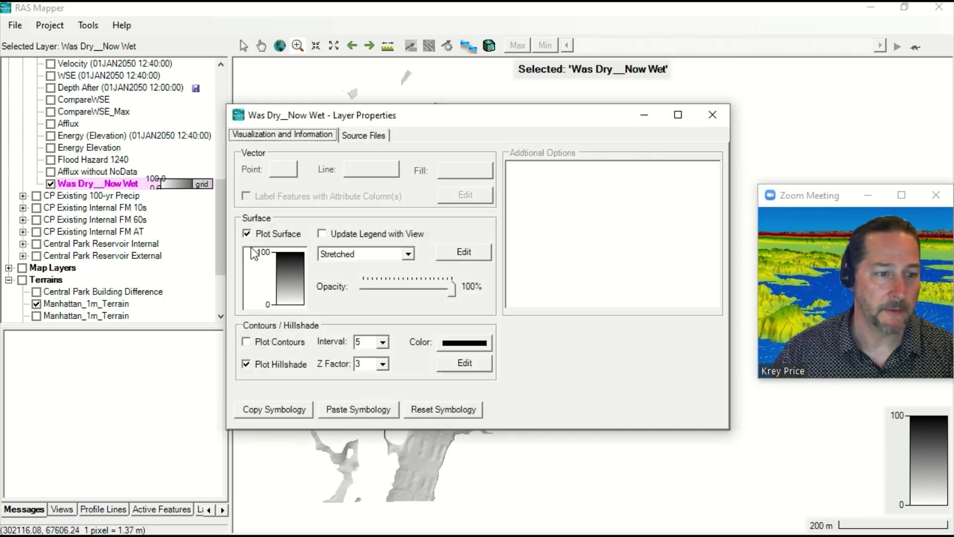
left_click(282, 282)
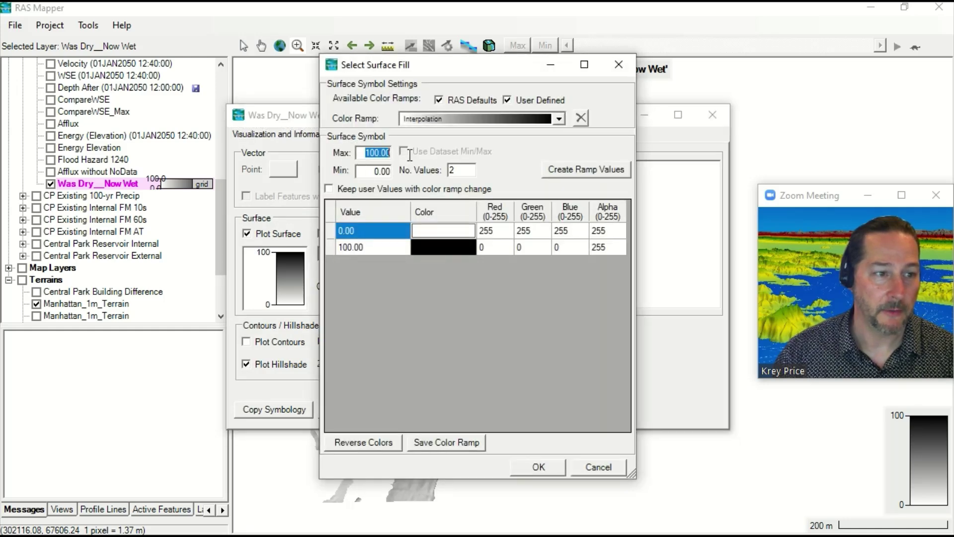
type("0.1")
left_click(574, 170)
left_click(538, 465)
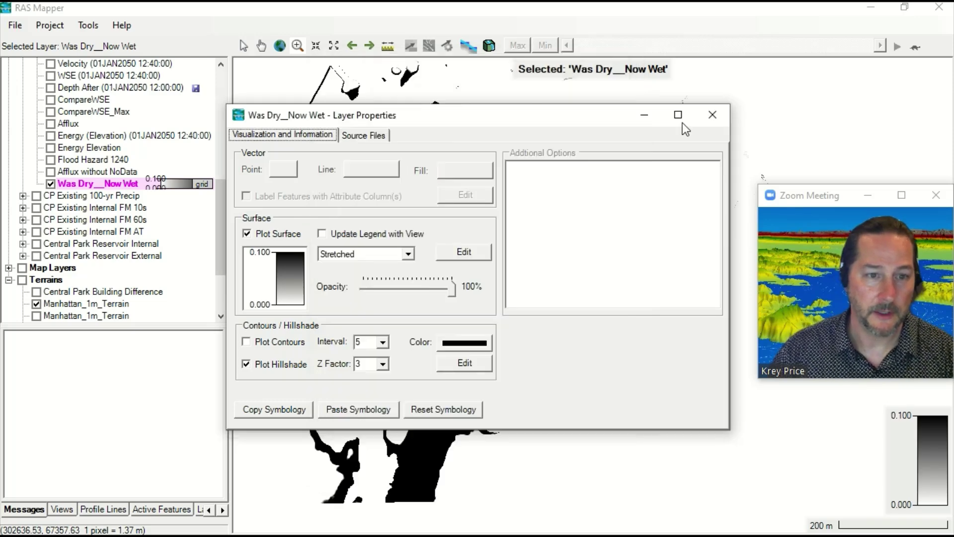
left_click(713, 115)
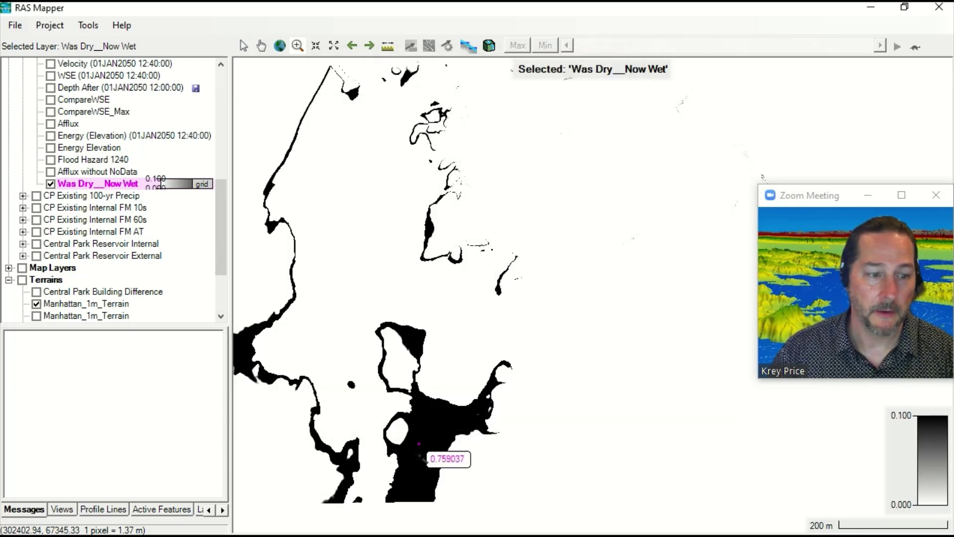
Show Afflux without NoData together with Was Dry__Now Wet and inspect cell values of both layers on the map
left_click(50, 172)
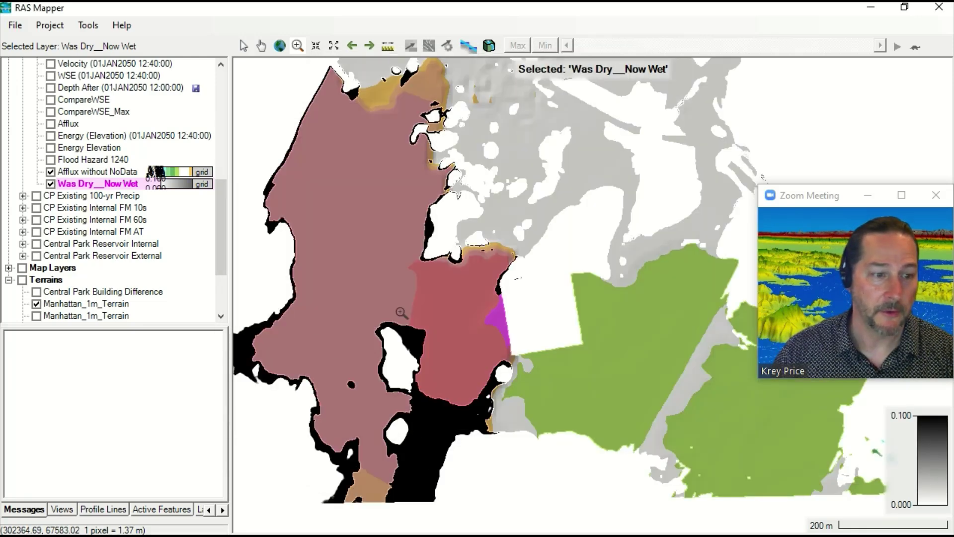
left_click(87, 174)
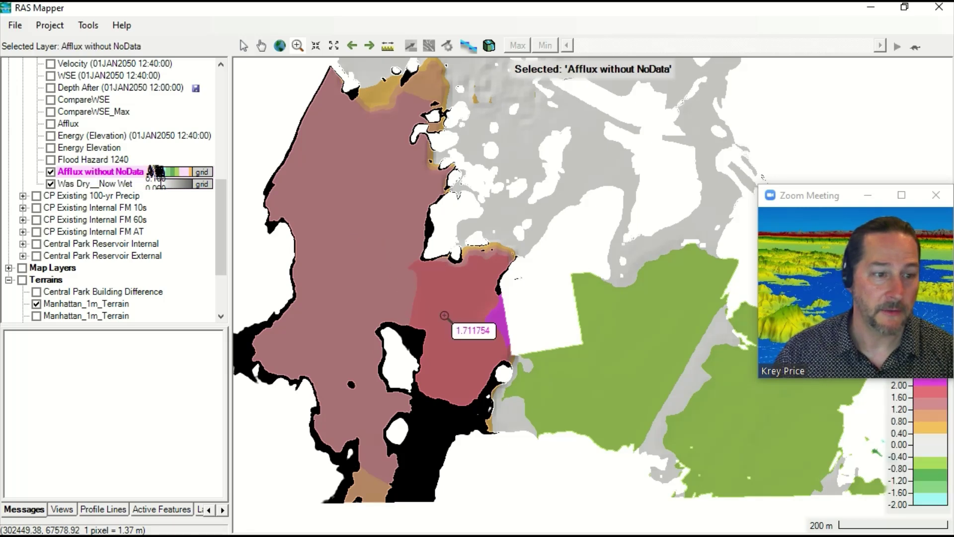
left_click(91, 185)
mouse_move(425, 434)
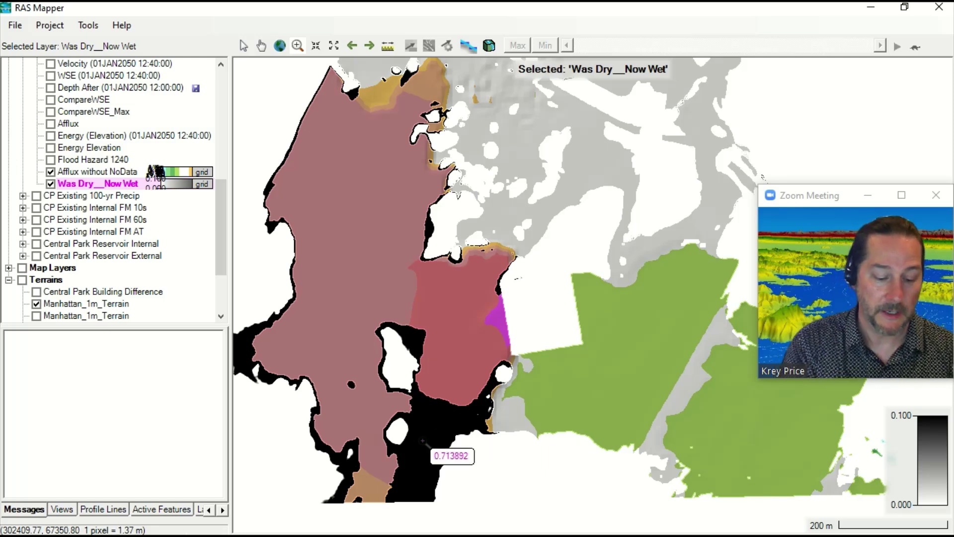
Define another Central Park Building After calculated layer from the same four variables, outputting D_Before_Max where WSE_After_Max - WSE_Before_Max < -5000, else NoData
left_click_drag(213, 251, 221, 207)
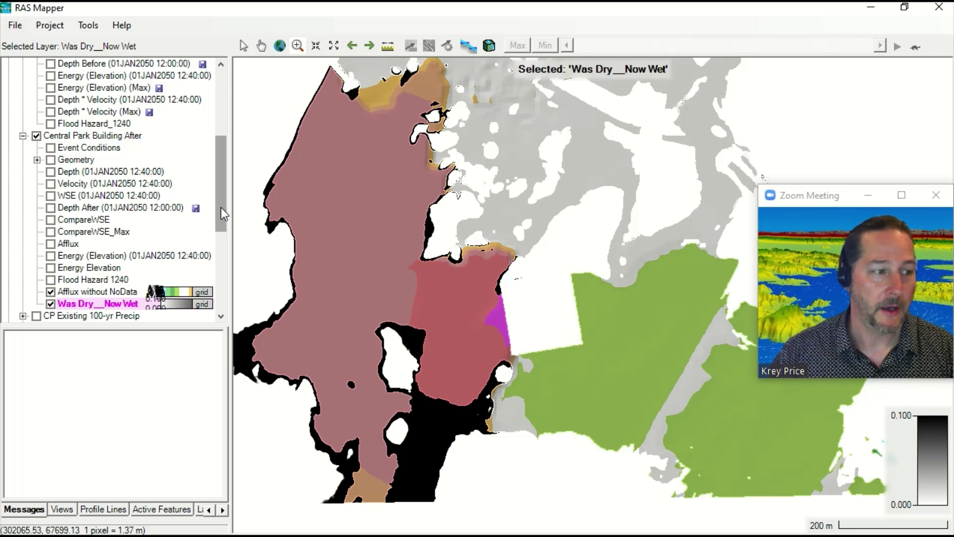
right_click(84, 136)
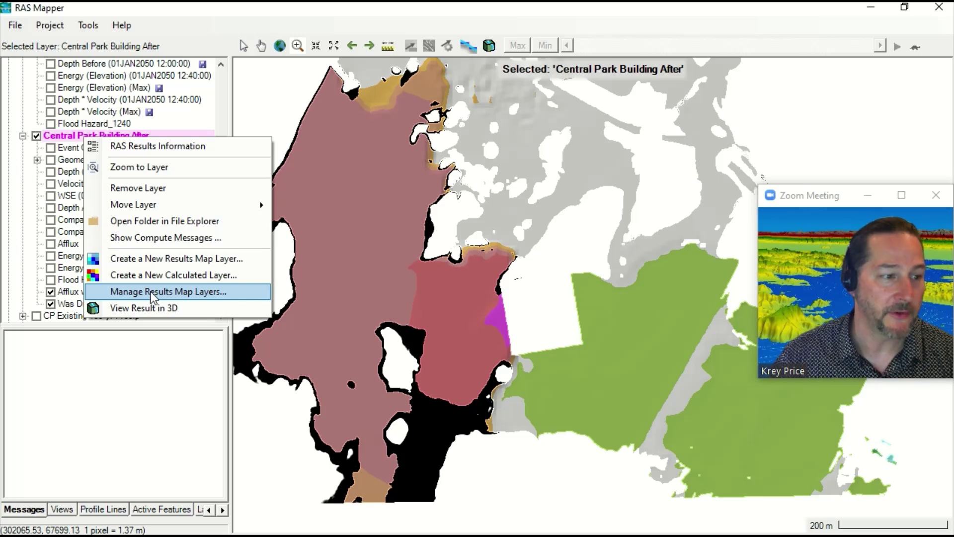
left_click(155, 276)
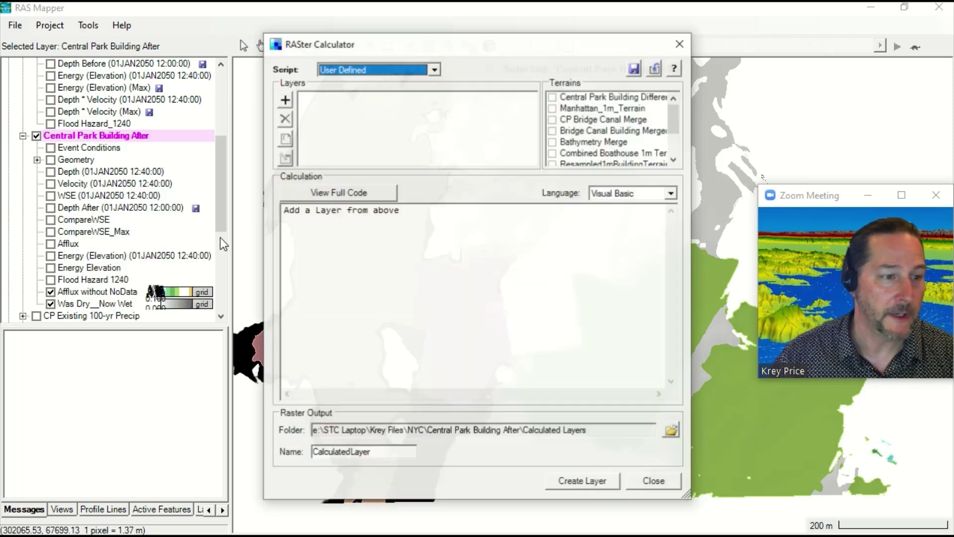
left_click(414, 214)
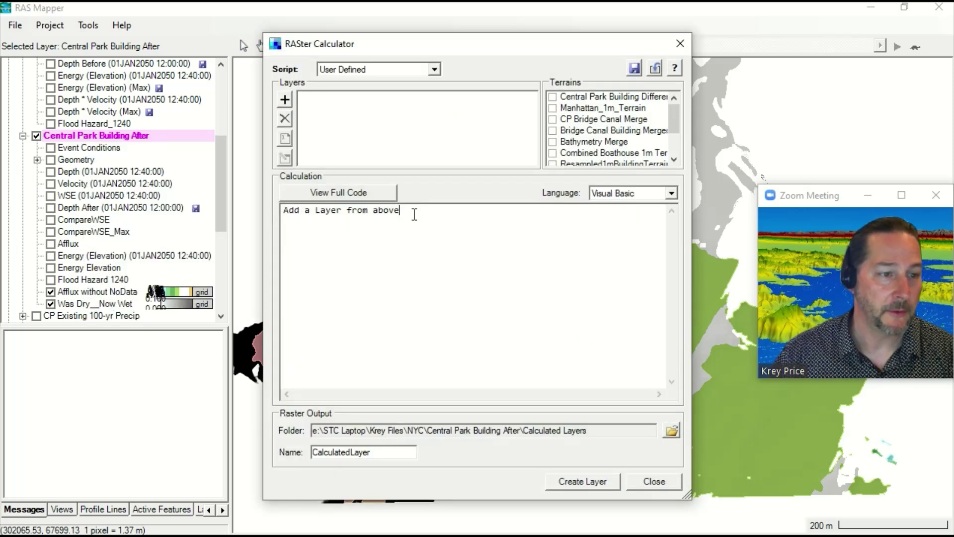
left_click_drag(415, 214, 224, 200)
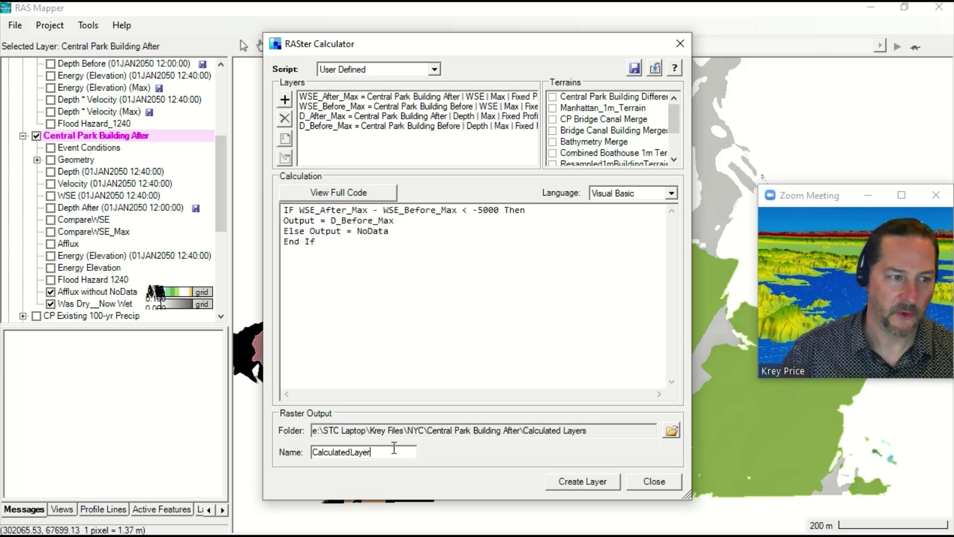
Name the calculated layer Was Wet__Now Dry, create it, and hide Was Dry__Now Wet and Afflux without NoData
key("ctrl+a")
left_click(366, 373)
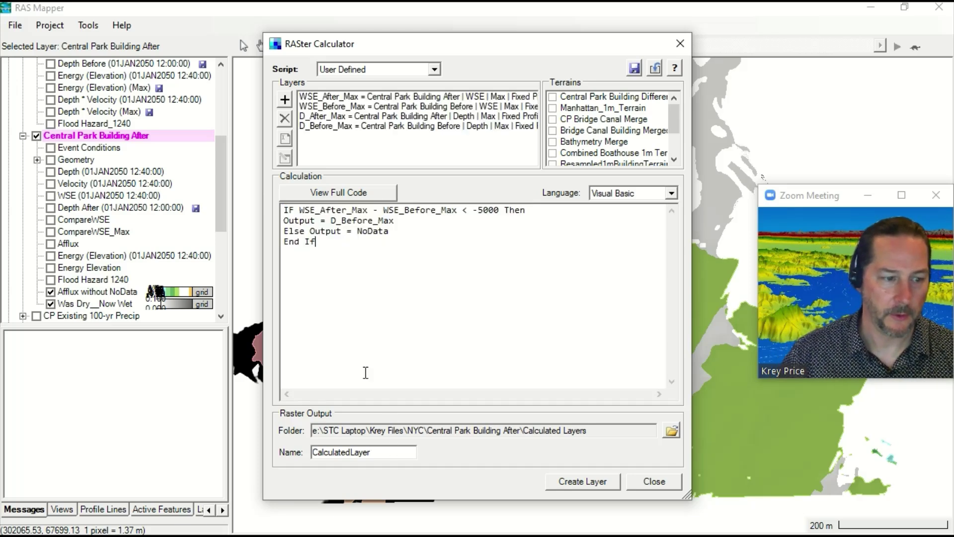
double_click(387, 455)
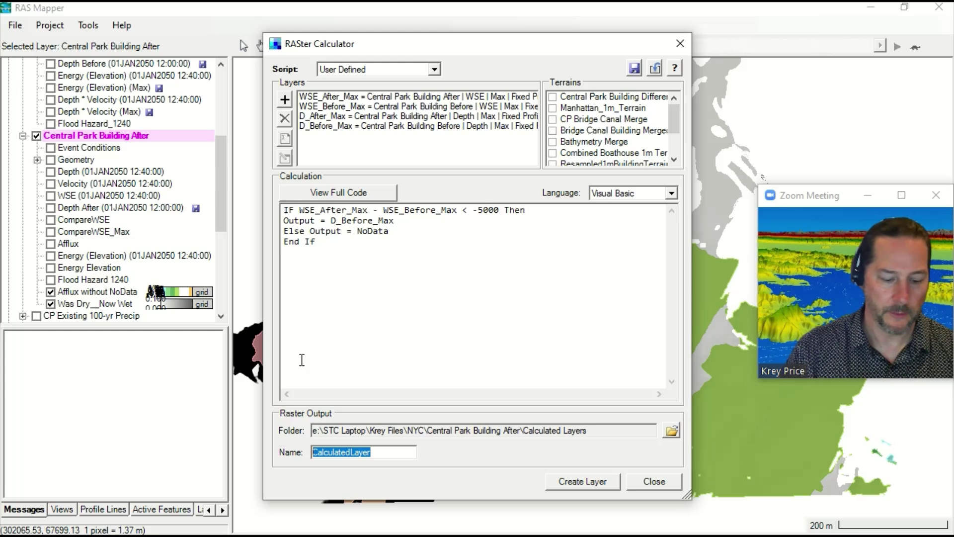
type("Was Wet__Now Dry")
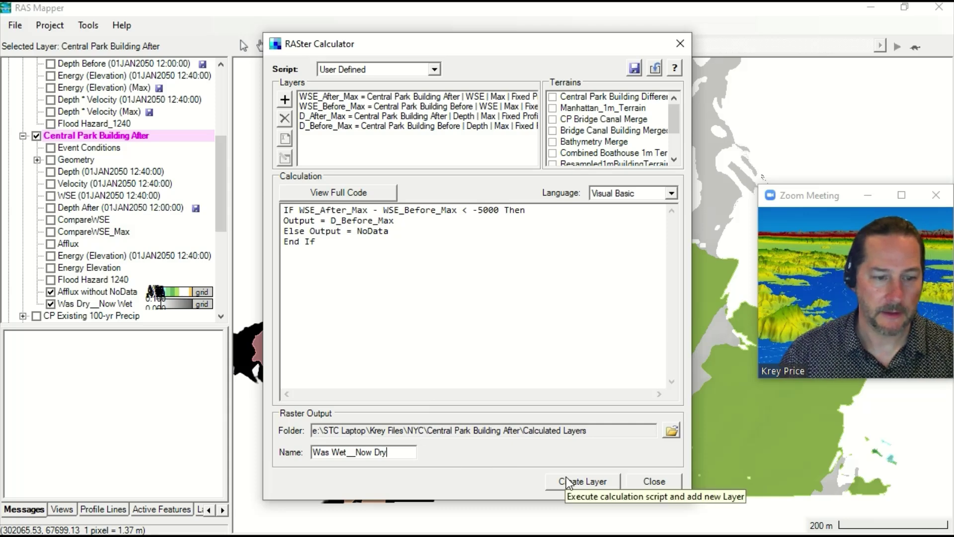
left_click(584, 481)
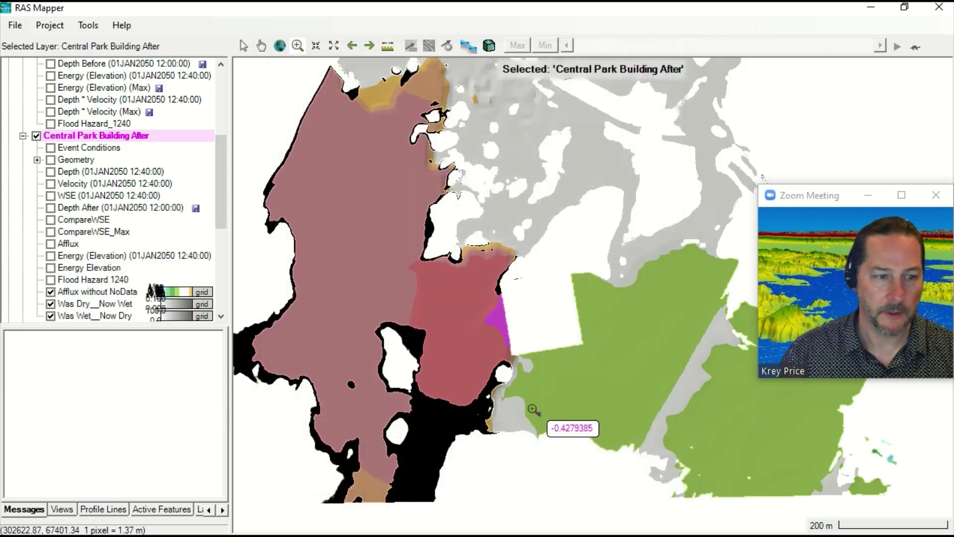
left_click(50, 303)
left_click(51, 292)
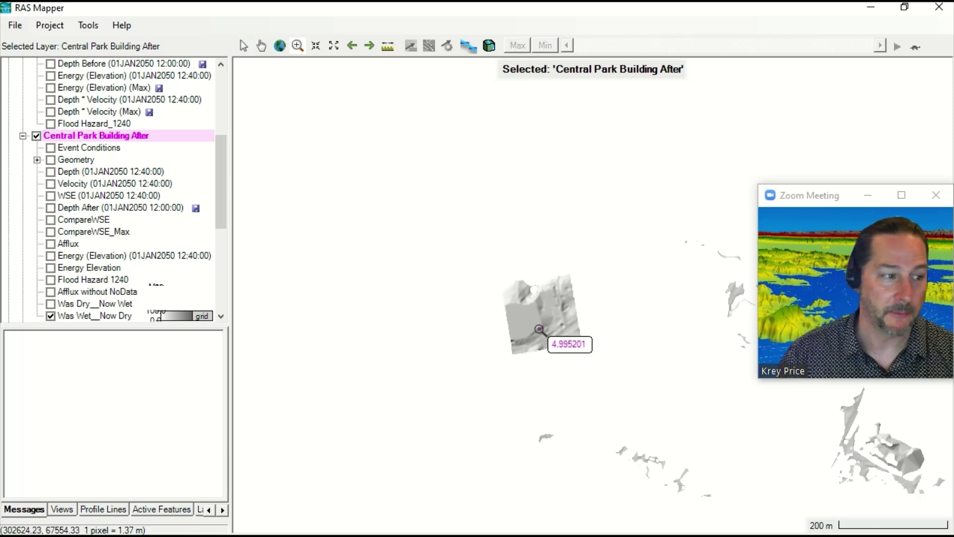
Set the surface fill maximum of the Was Wet__Now Dry layer to 0.1
left_click(79, 316)
left_click(79, 308)
left_click(84, 317)
double_click(84, 318)
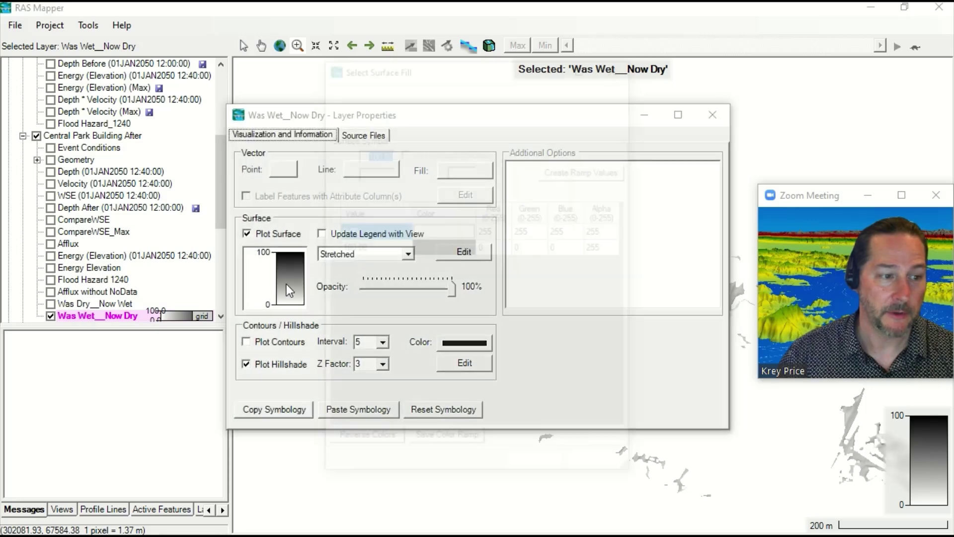
left_click(286, 285)
left_click(370, 154)
left_click_drag(365, 154, 409, 153)
type("0.1")
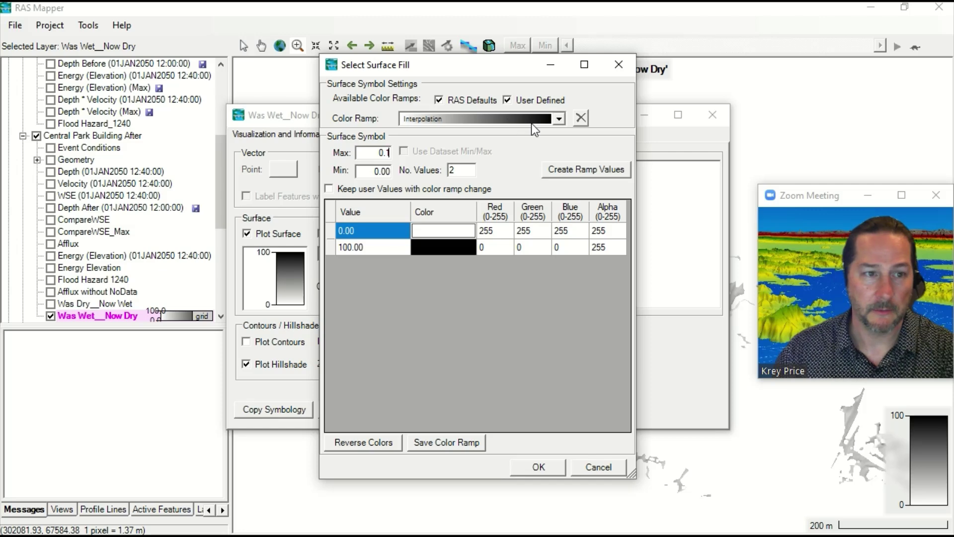
Color the upper ramp value of Was Wet__Now Dry purple (128, 0, 255) and apply the symbology
left_click(440, 252)
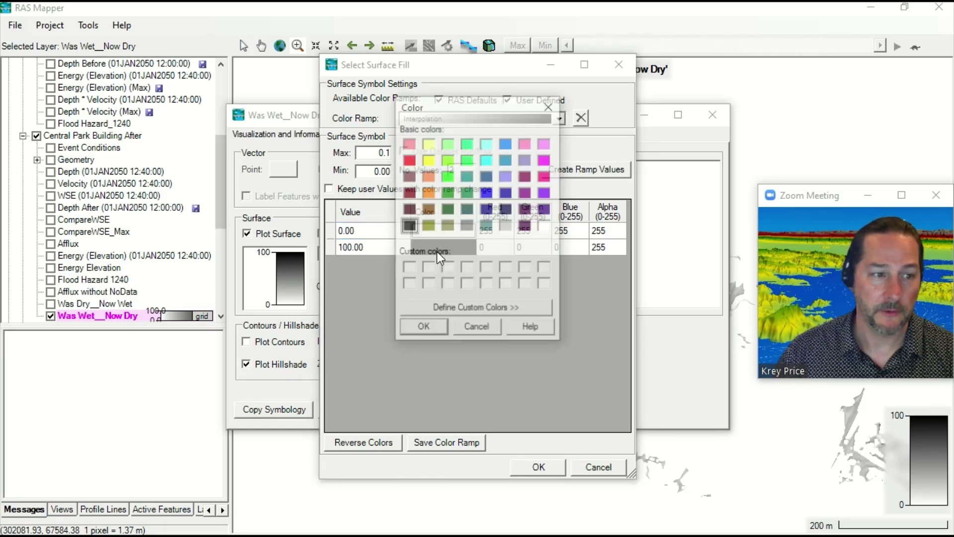
left_click(546, 193)
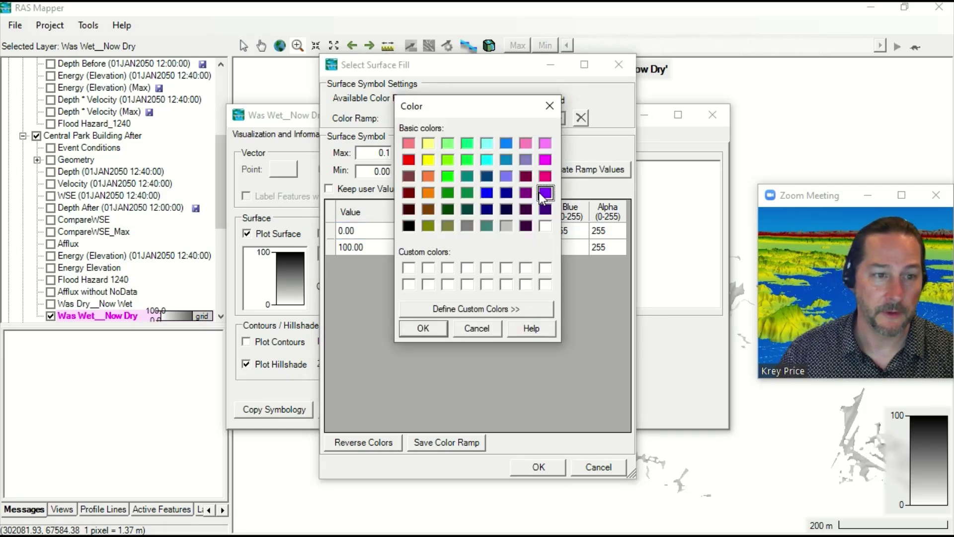
left_click(437, 329)
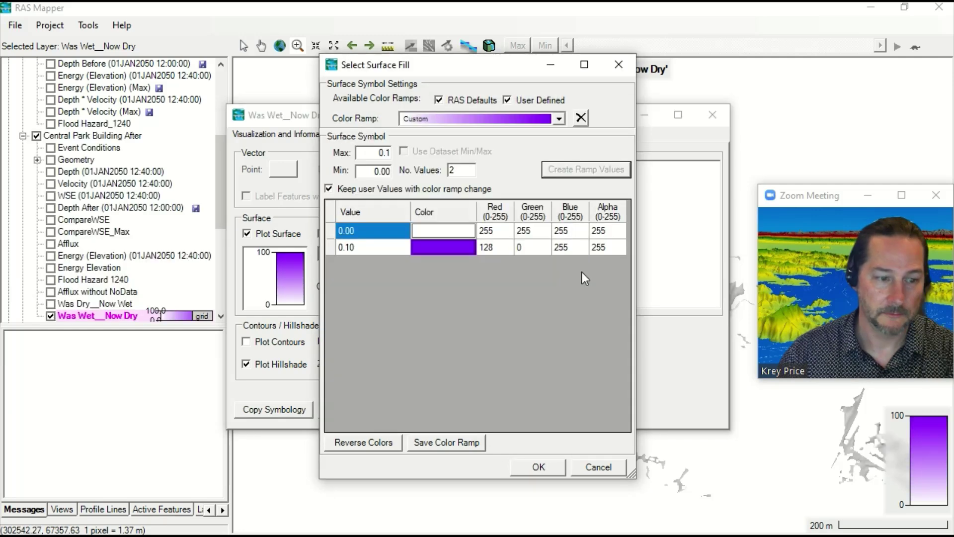
left_click(538, 467)
left_click(713, 117)
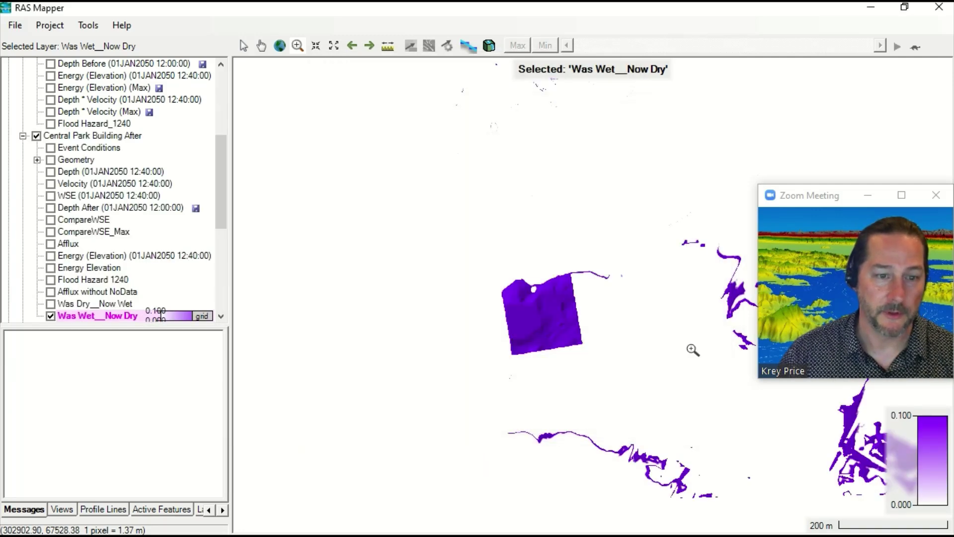
Show Was Dry__Now Wet and Afflux without NoData together with Was Wet__Now Dry over the wider flood extent
left_click(50, 304)
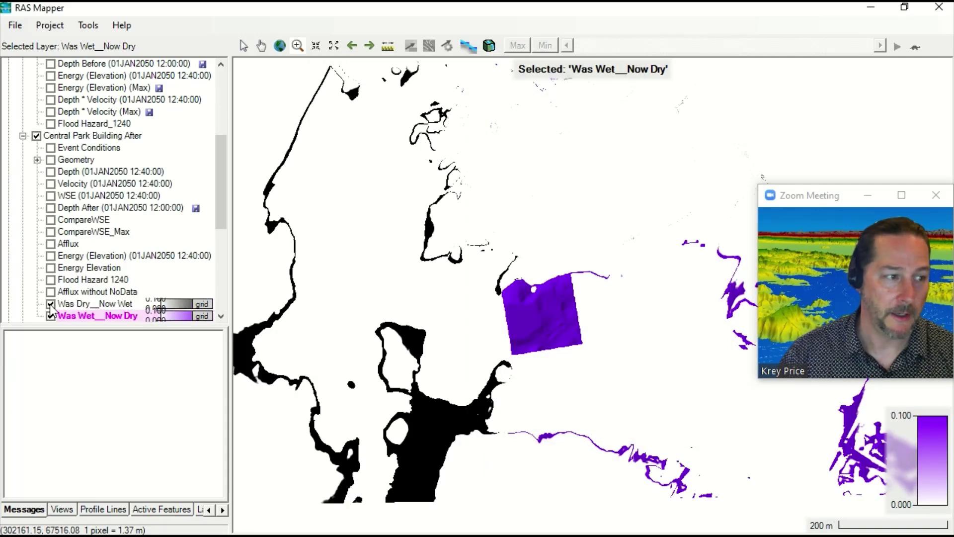
left_click(50, 291)
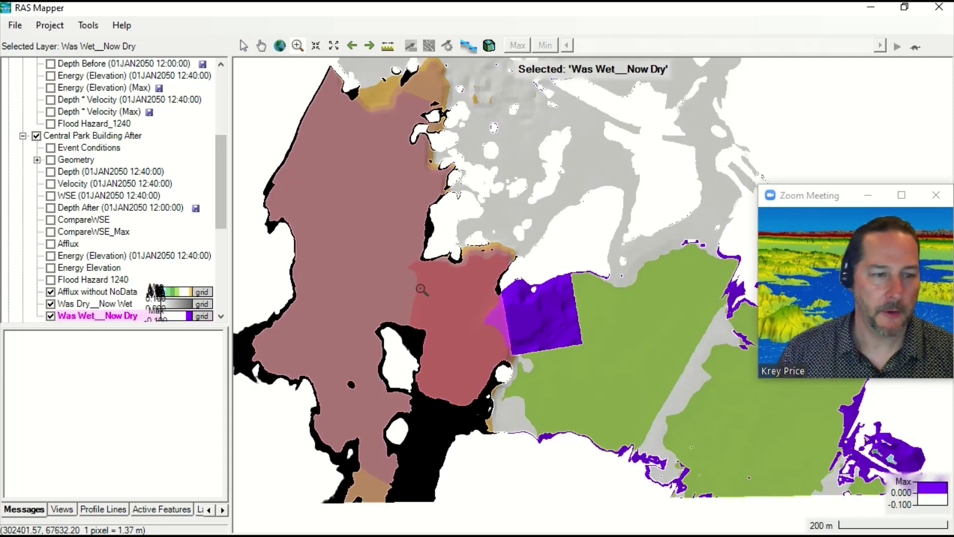
scroll(537, 273, "down", 2)
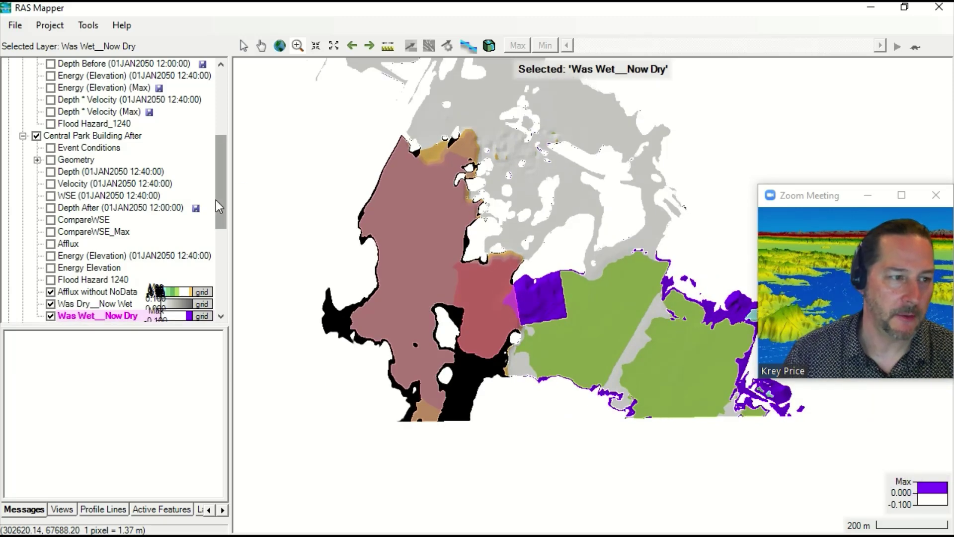
Look up the export options available for the Was Wet__Now Dry layer
left_click_drag(219, 195, 222, 274)
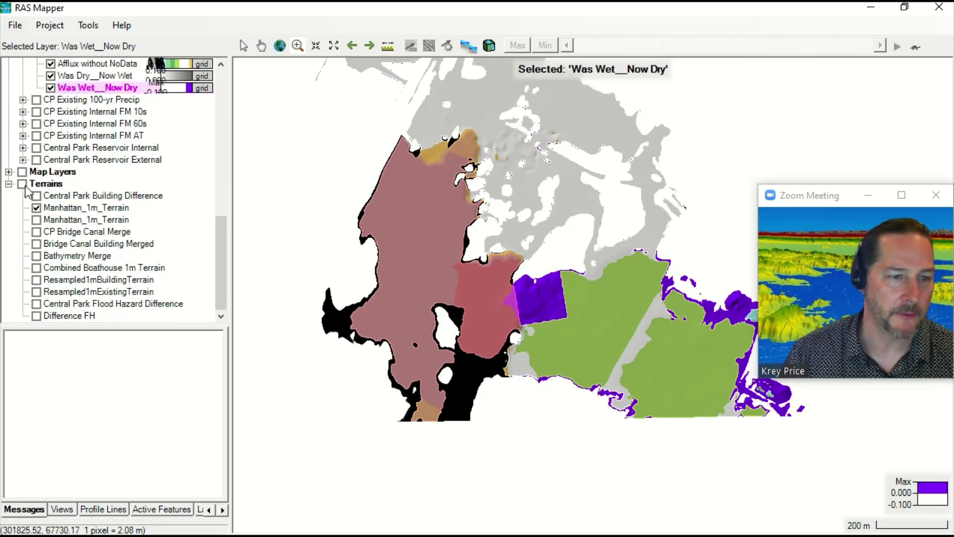
right_click(92, 92)
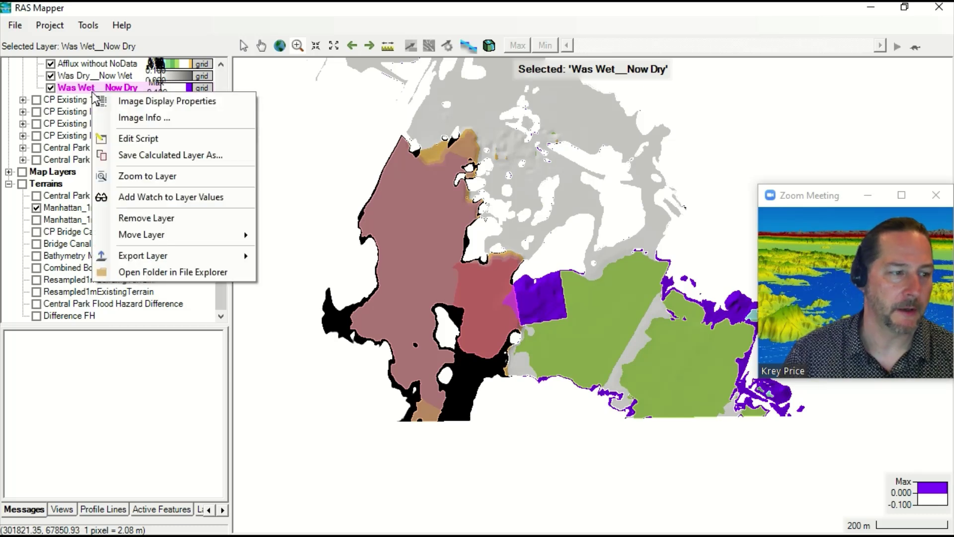
mouse_move(235, 260)
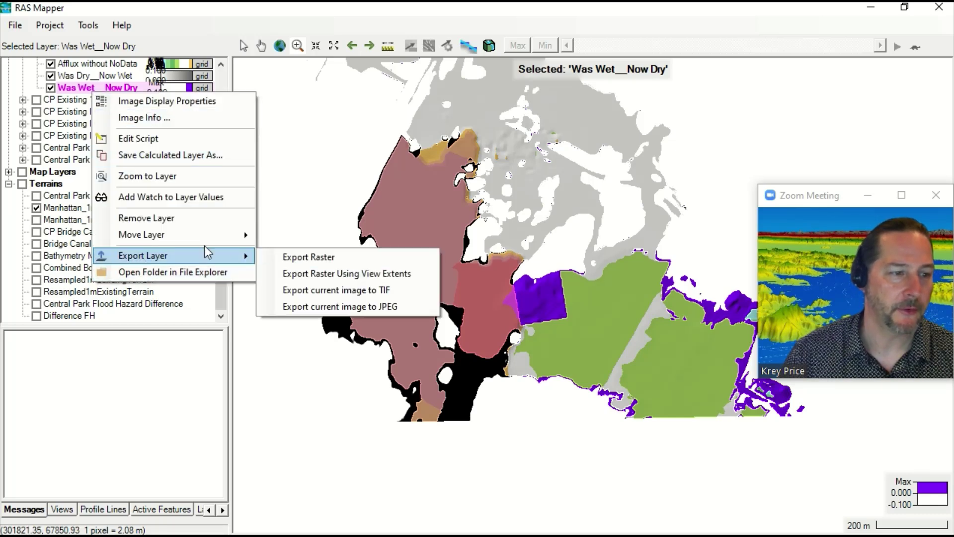
left_click(226, 84)
Hide the Afflux without NoData, Was Dry__Now Wet and Was Wet__Now Dry layers
left_click_drag(218, 251, 219, 181)
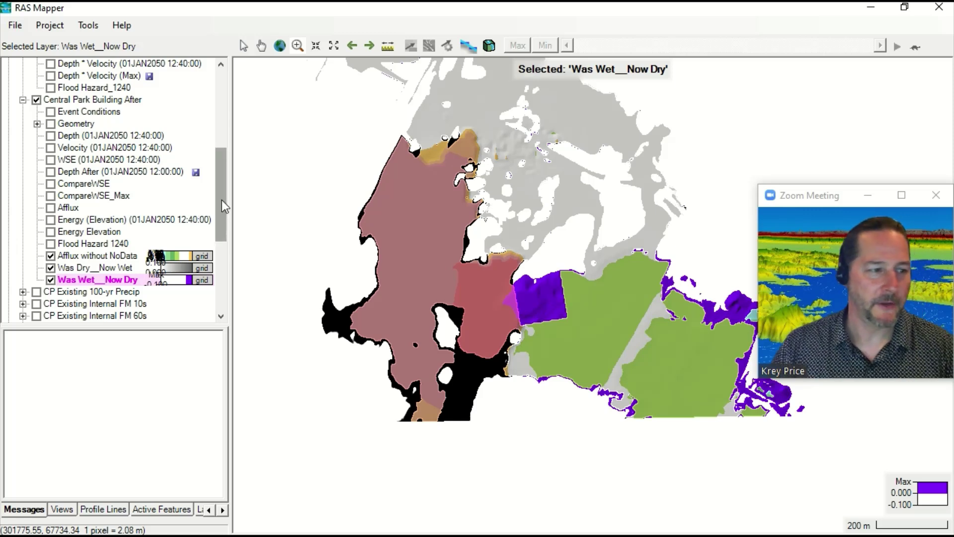
mouse_move(224, 199)
left_mouse_down()
mouse_move(220, 214)
mouse_move(216, 188)
mouse_move(221, 199)
left_mouse_up()
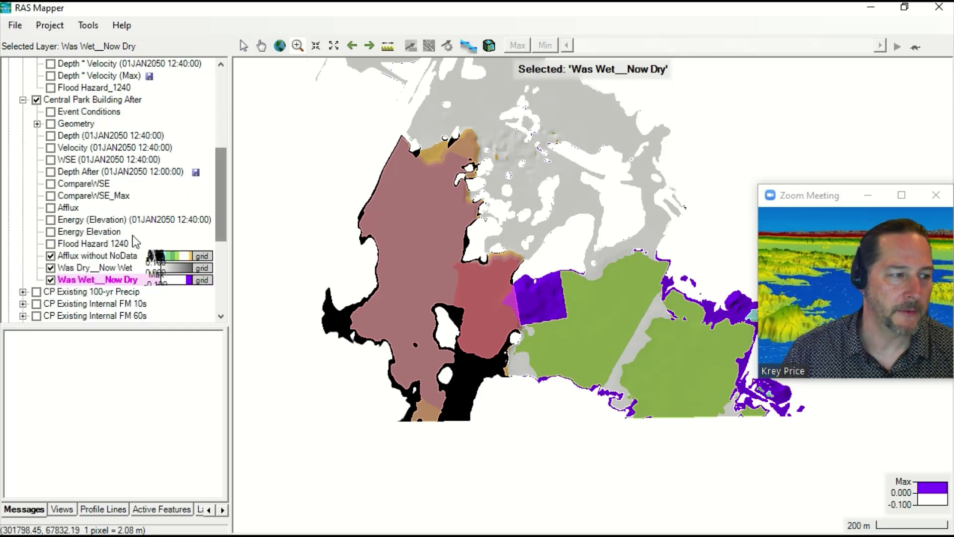
left_click(50, 256)
left_click(50, 267)
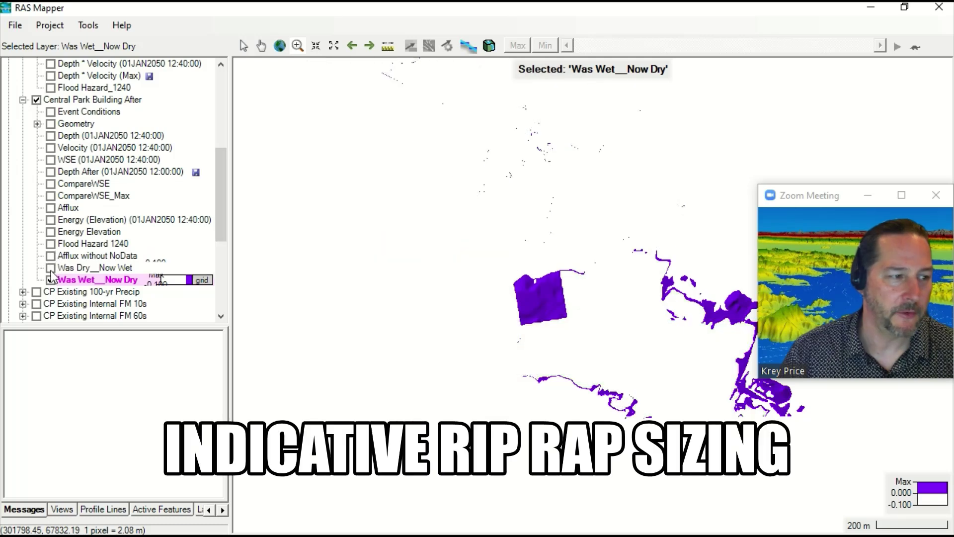
left_click(50, 280)
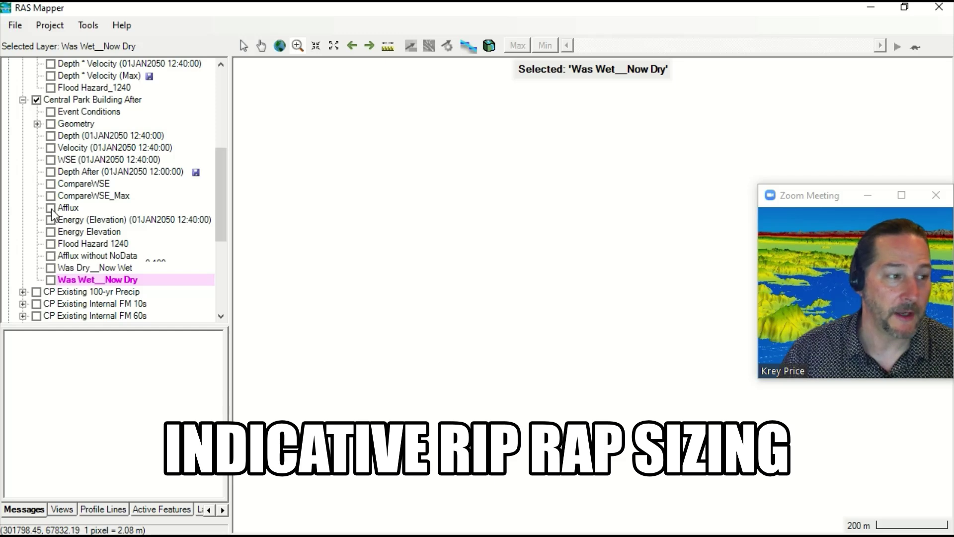
left_click_drag(219, 180, 221, 174)
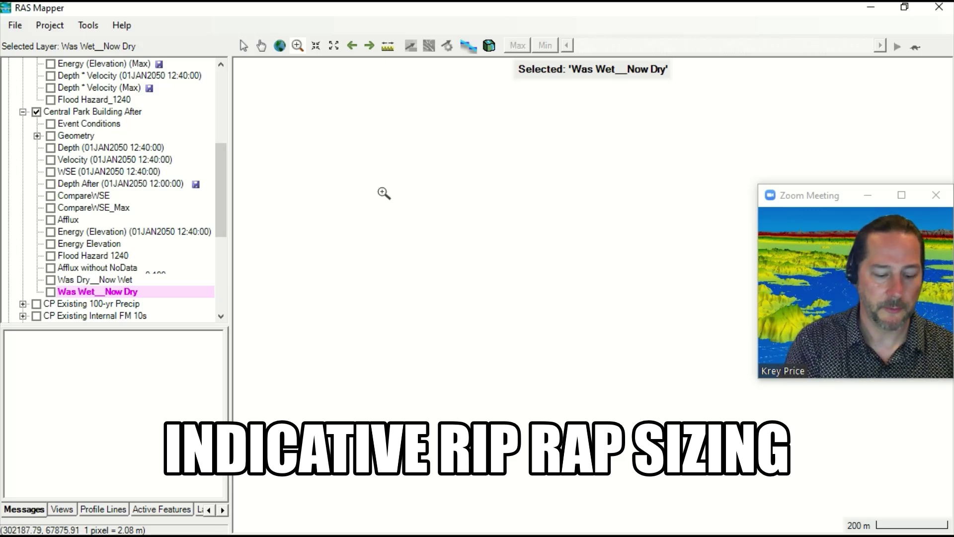
Switch to the Rock sizing resources page at surfacewater.biz/riprap in the browser and review its webinar and slide resources
left_click_drag(953, 87, 541, 74)
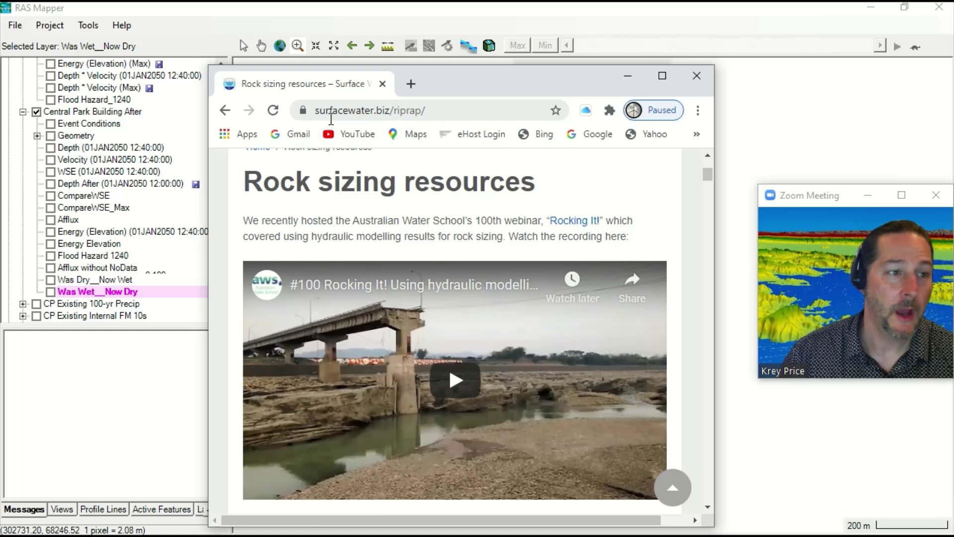
scroll(473, 278, "down", 2)
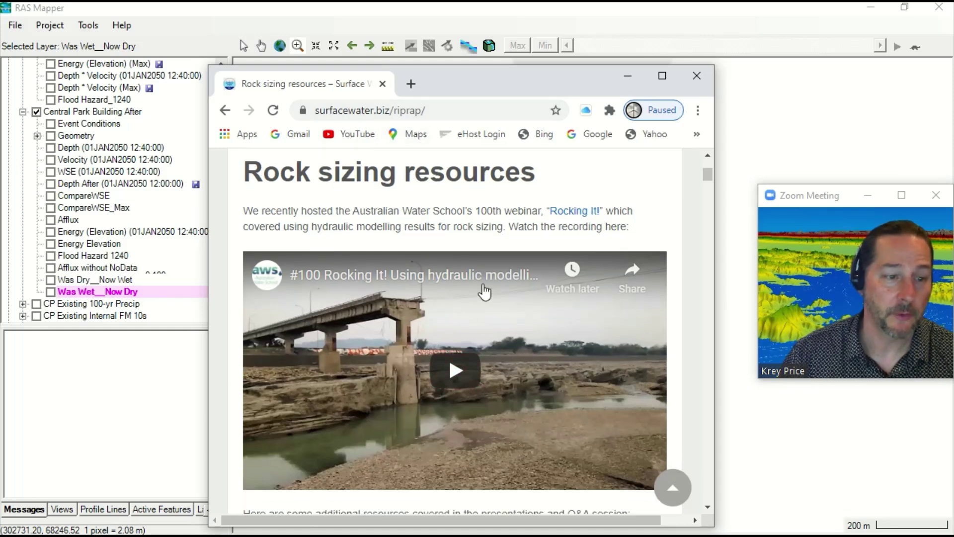
scroll(474, 308, "down", 3)
scroll(472, 319, "up", 2)
scroll(474, 334, "down", 1)
scroll(475, 334, "down", 3)
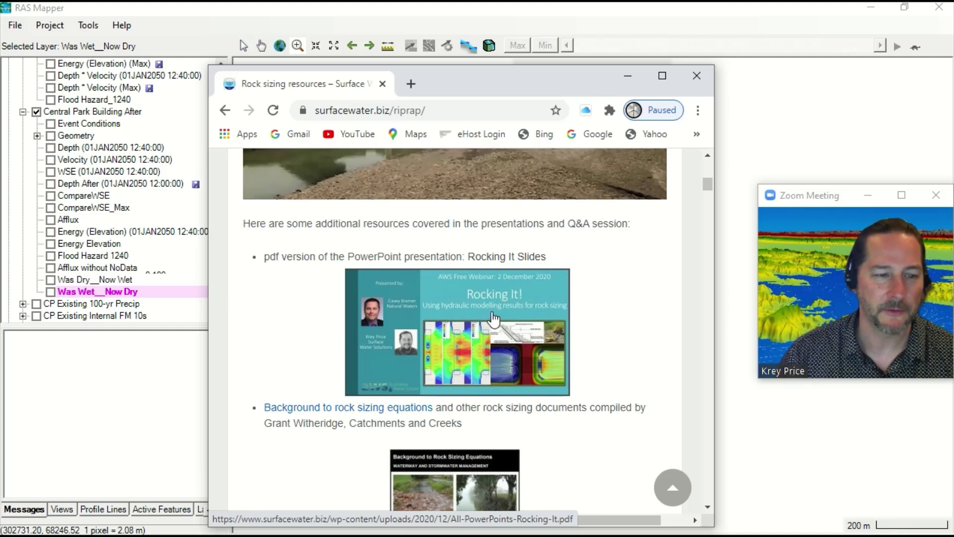
Open the Rocking It Slides PDF in a new window and examine the Austroads 2013 Rock Sizing chart on page 13
right_click(503, 258)
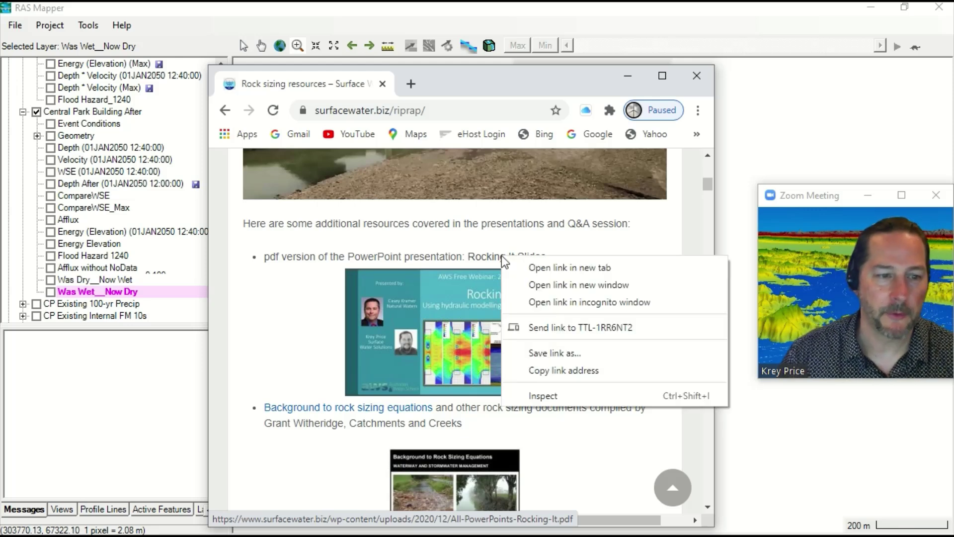
left_click(549, 280)
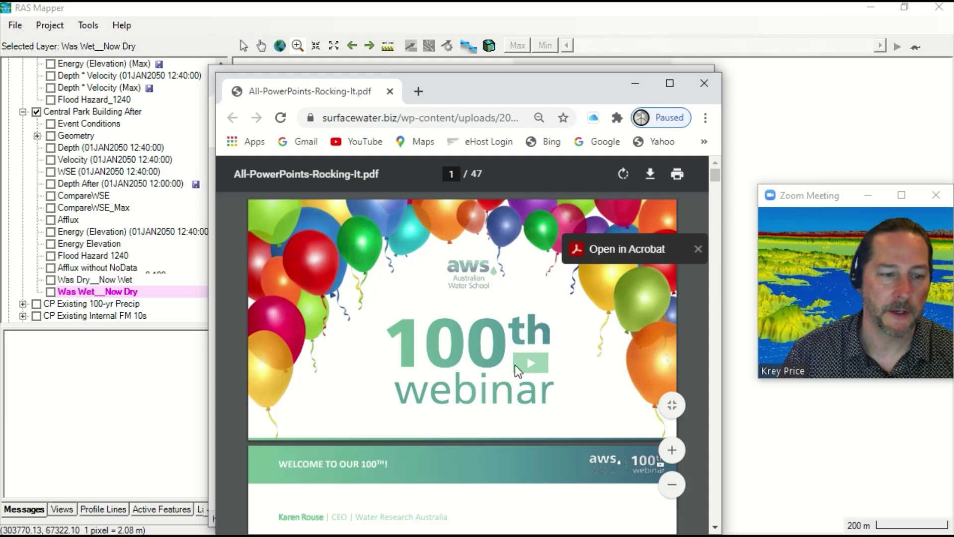
left_click_drag(536, 85, 550, 47)
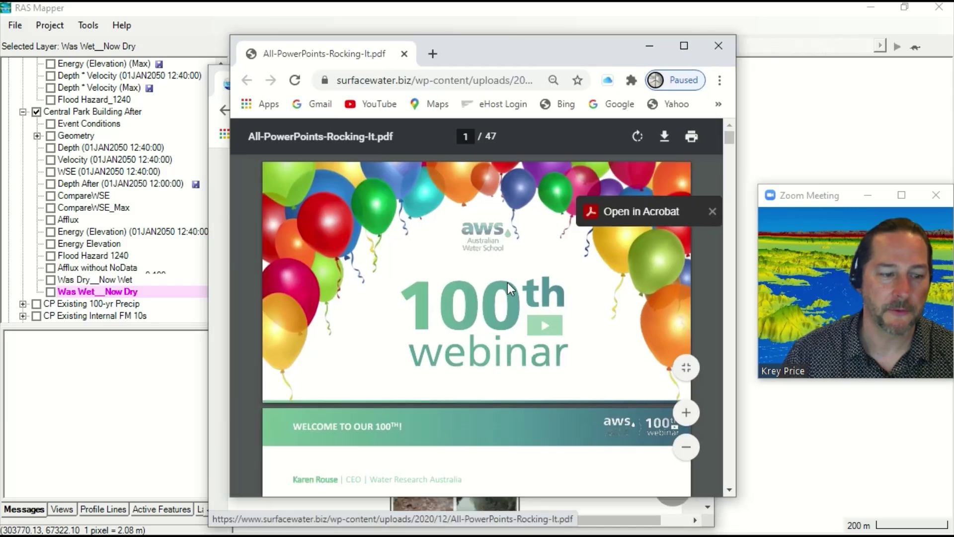
left_click_drag(730, 138, 737, 219)
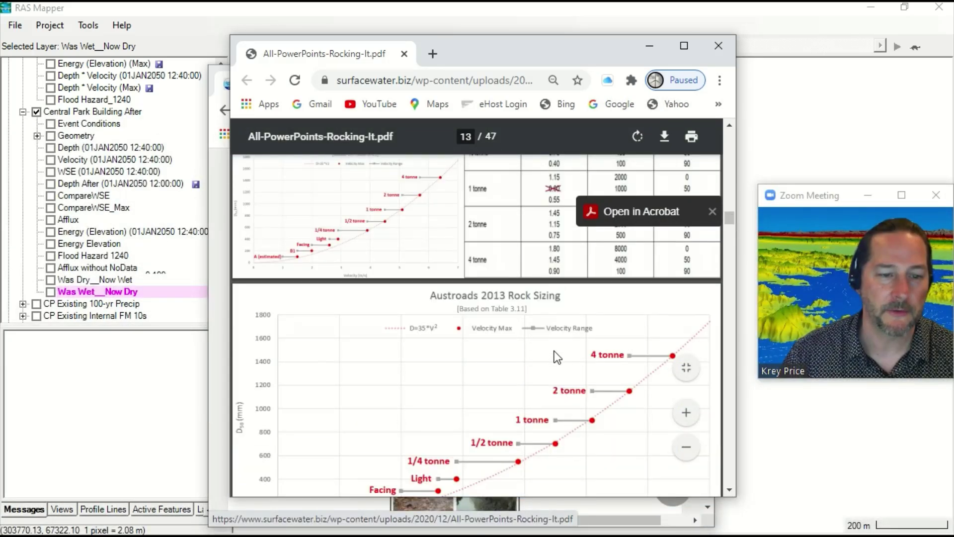
left_click(729, 490)
left_click(728, 491)
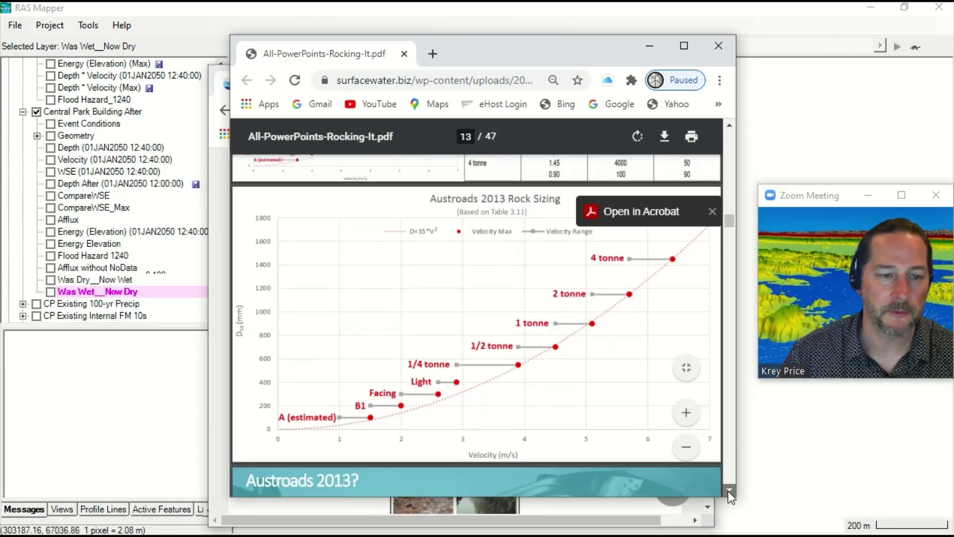
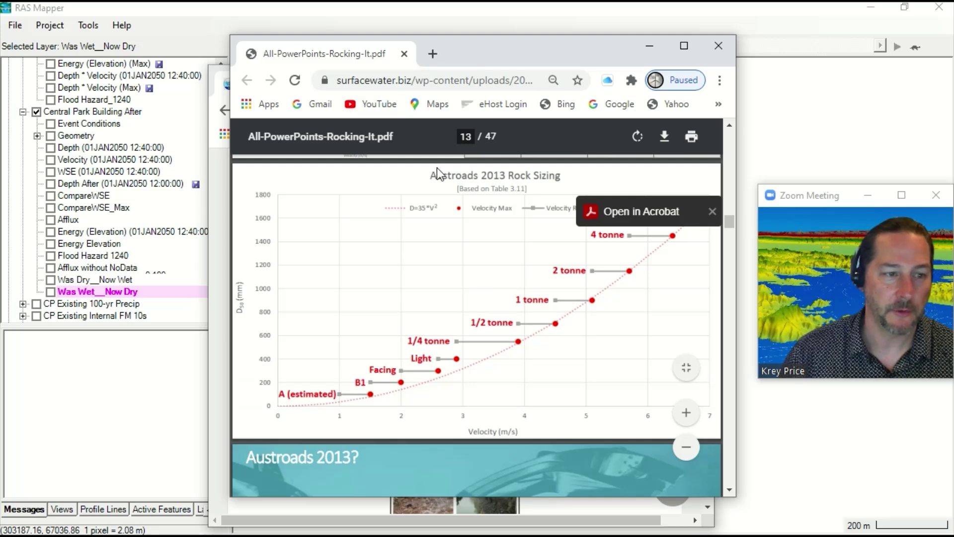
Minimize both browser windows to return to RAS Mapper and show Central Park Building After's Depth (01JAN2050 12:40:00) around the building
left_click(649, 46)
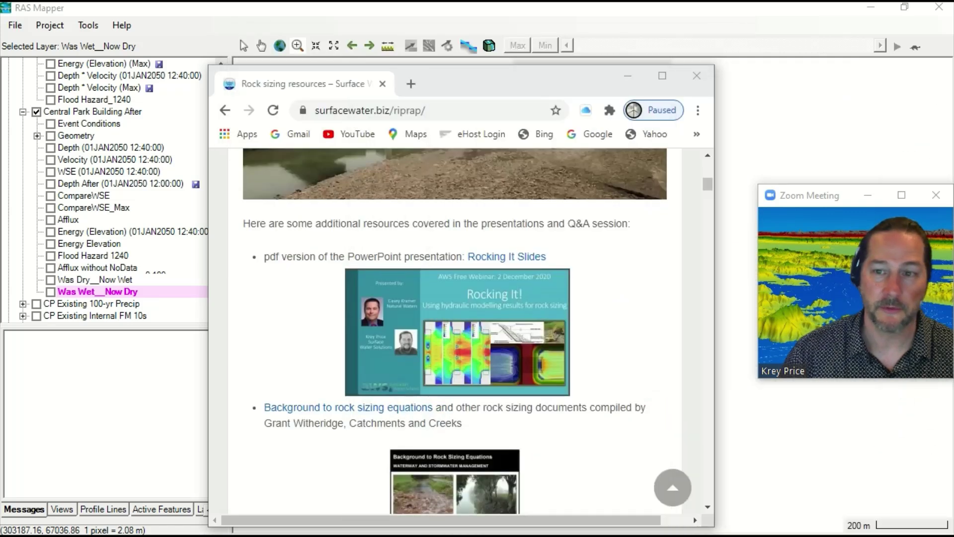
left_click(628, 76)
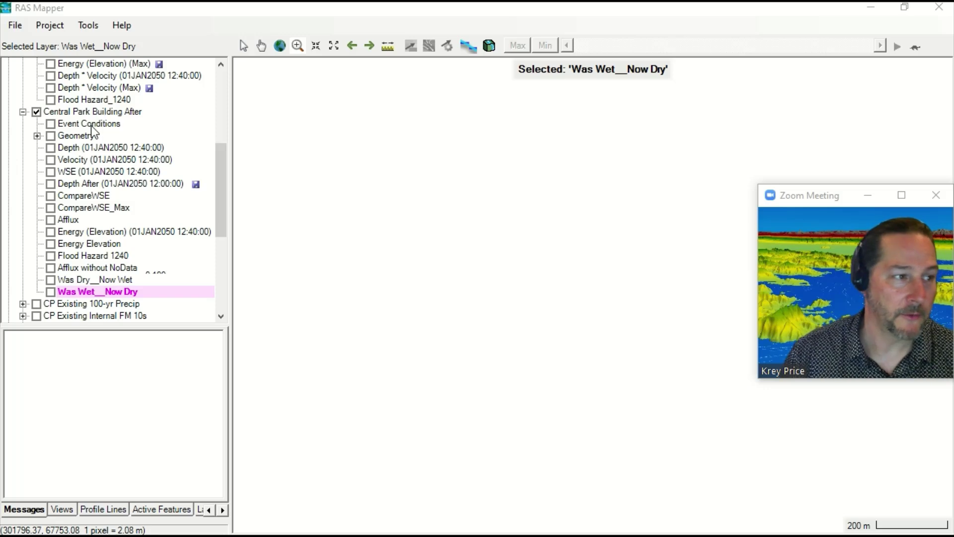
left_click(50, 148)
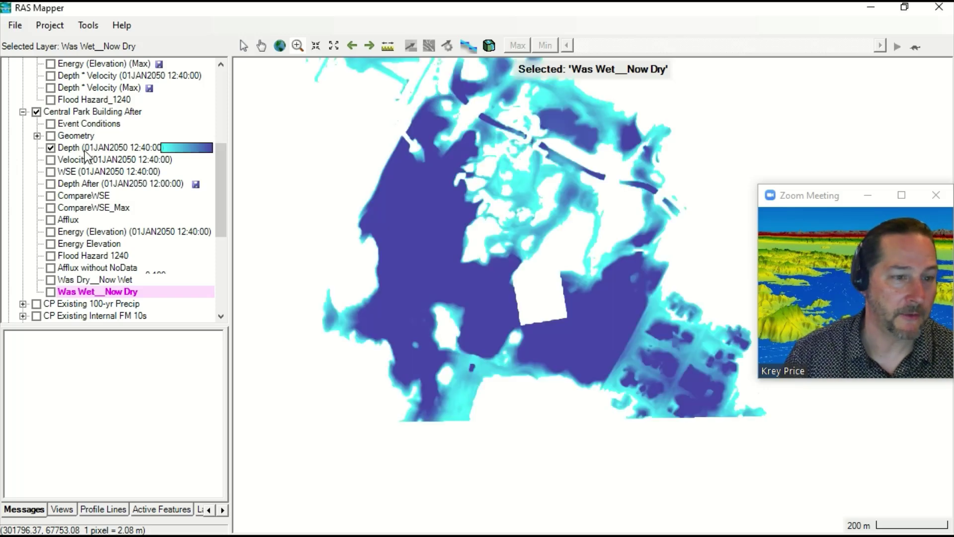
scroll(544, 318, "up", 1)
scroll(544, 318, "up", 2)
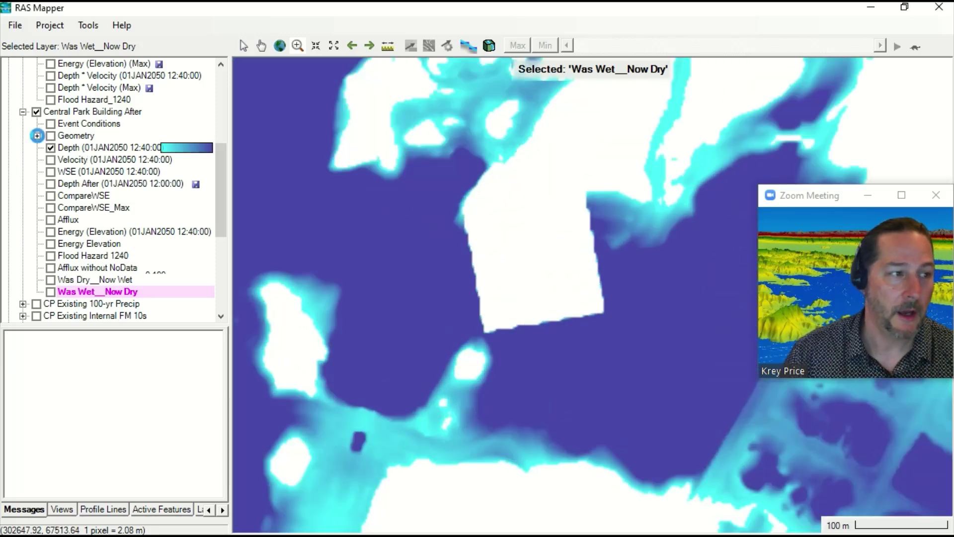
Replace Central Park Building After's Depth layer with its Velocity layer and show the maximum velocities
left_click(51, 159)
left_click(50, 148)
left_click(75, 160)
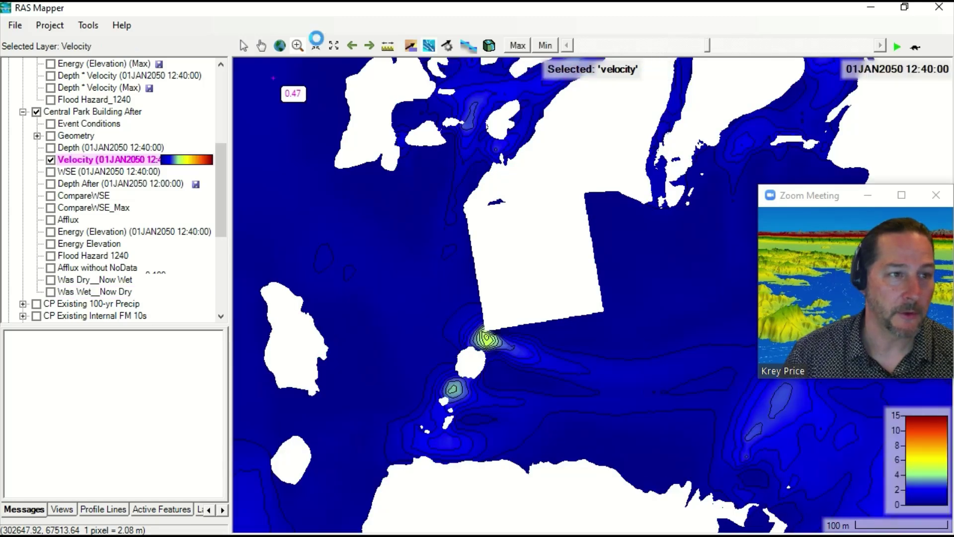
left_click(517, 45)
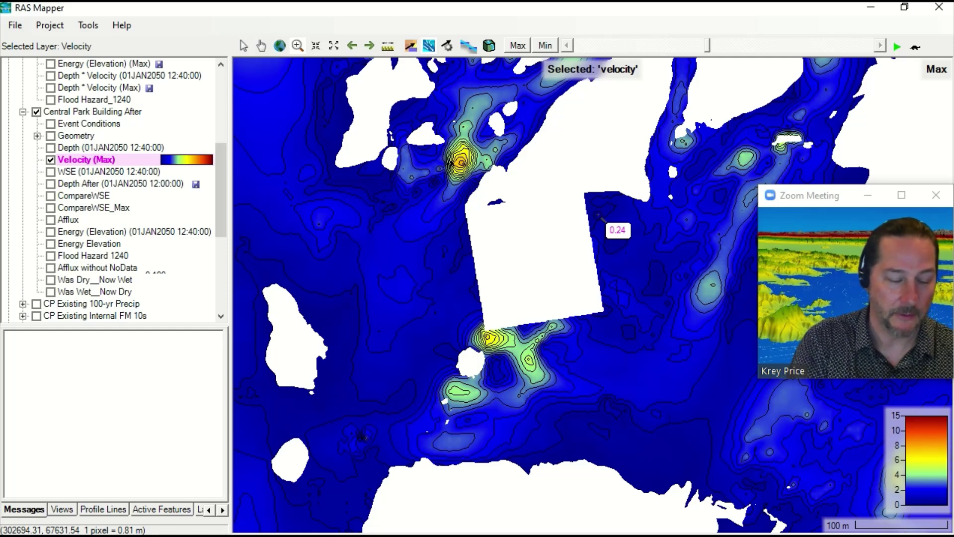
Start a calculated layer for Central Park Building After and add its Velocity, Fixed Profile Max, as variable v
right_click(82, 112)
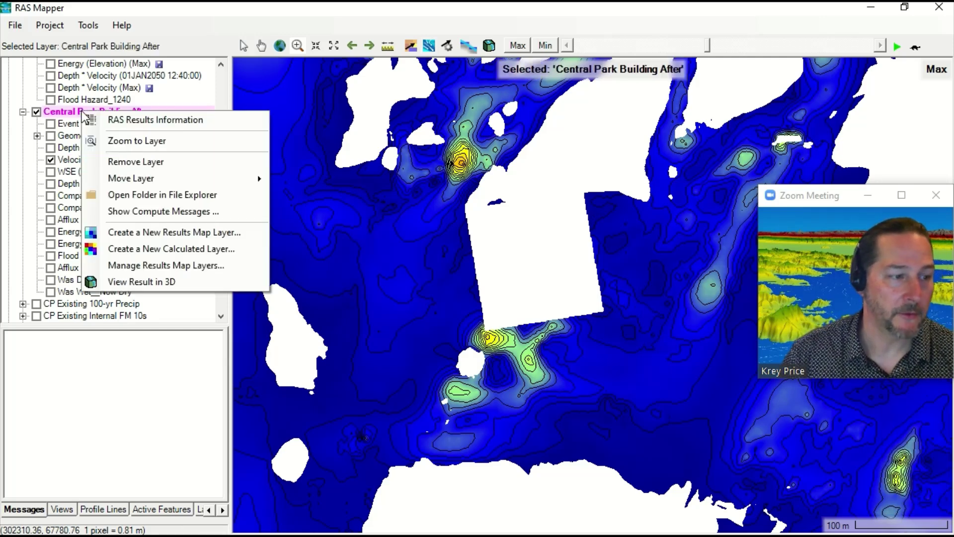
left_click(165, 250)
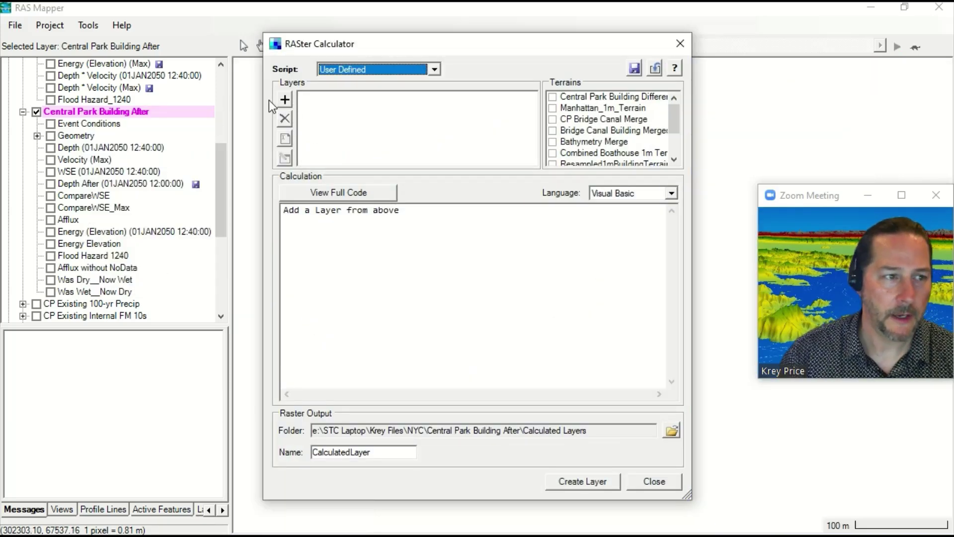
left_click(287, 100)
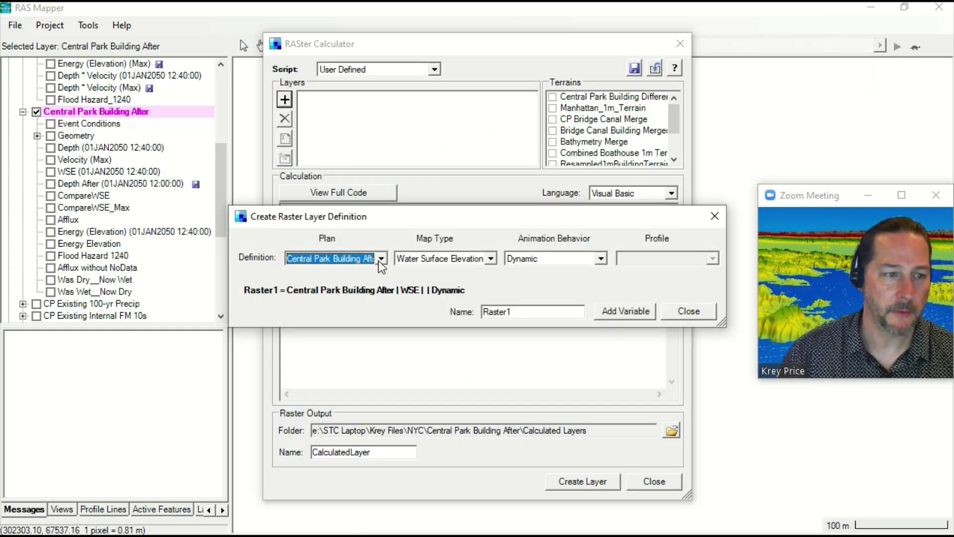
left_click(490, 258)
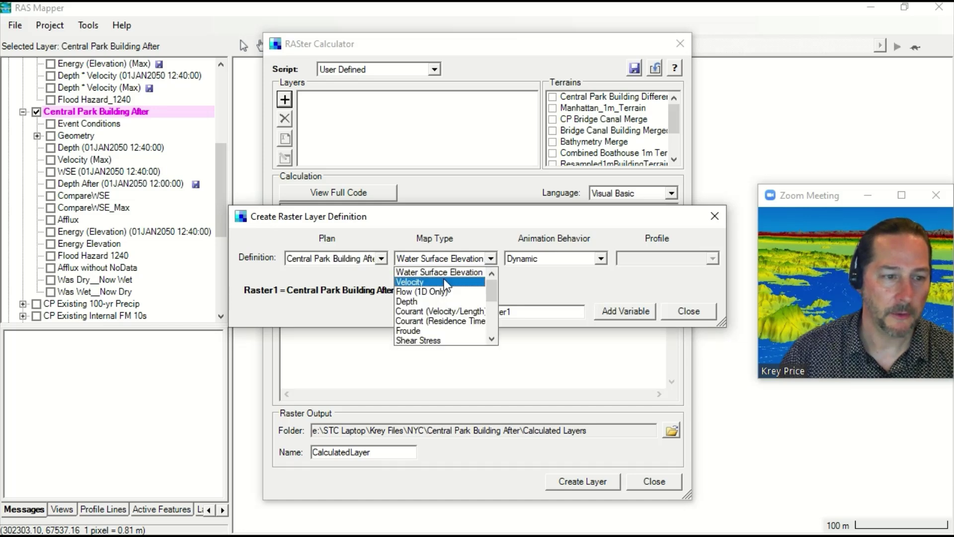
left_click(444, 281)
left_click(601, 259)
left_click(560, 278)
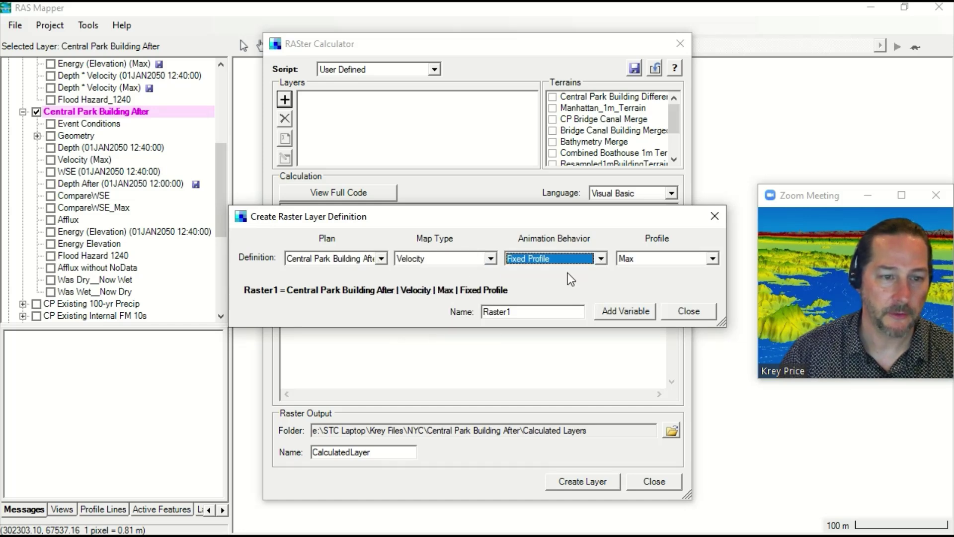
double_click(532, 311)
type("v")
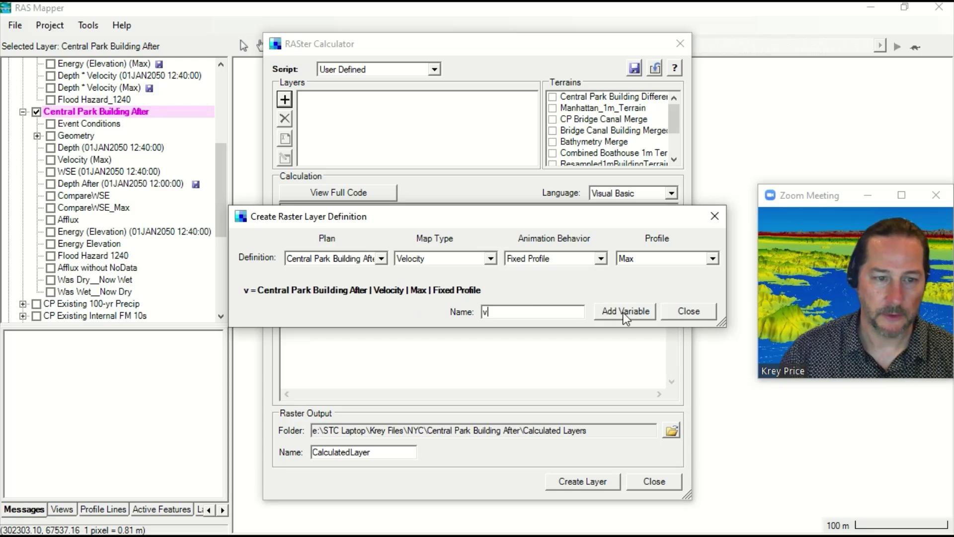
left_click(625, 311)
left_click(689, 311)
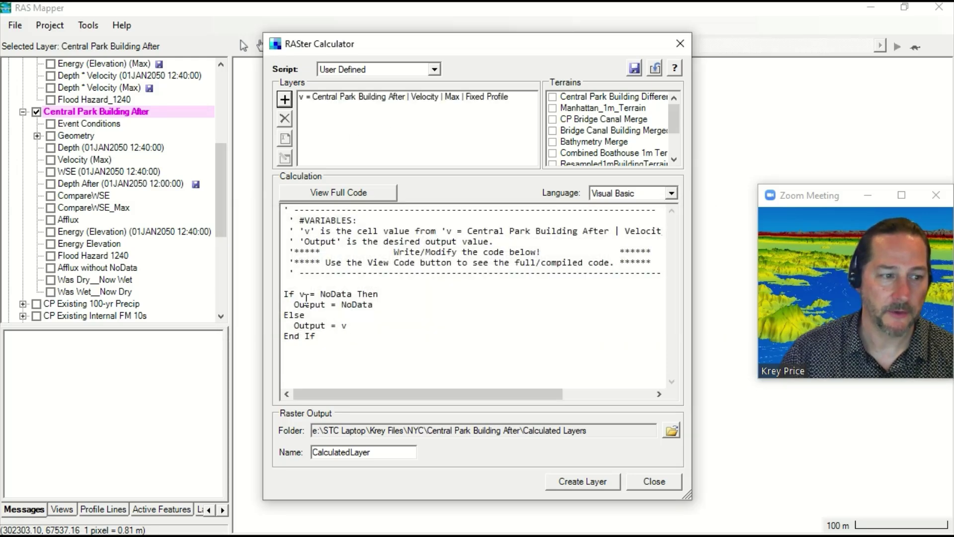
Set the calculation's Else output to 35 * v * v and check it against the Austroads 2013 Rock Sizing chart
left_click(351, 326)
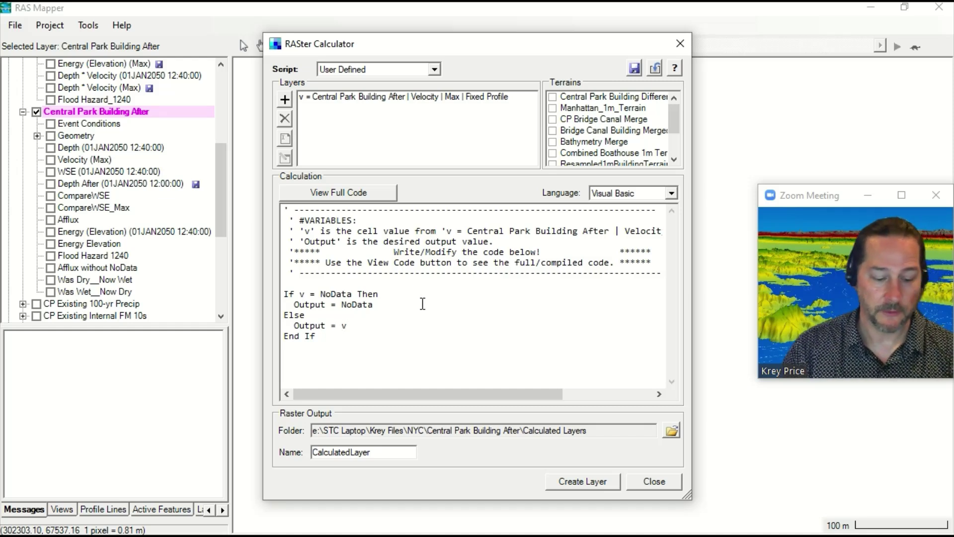
type("35 * v * v")
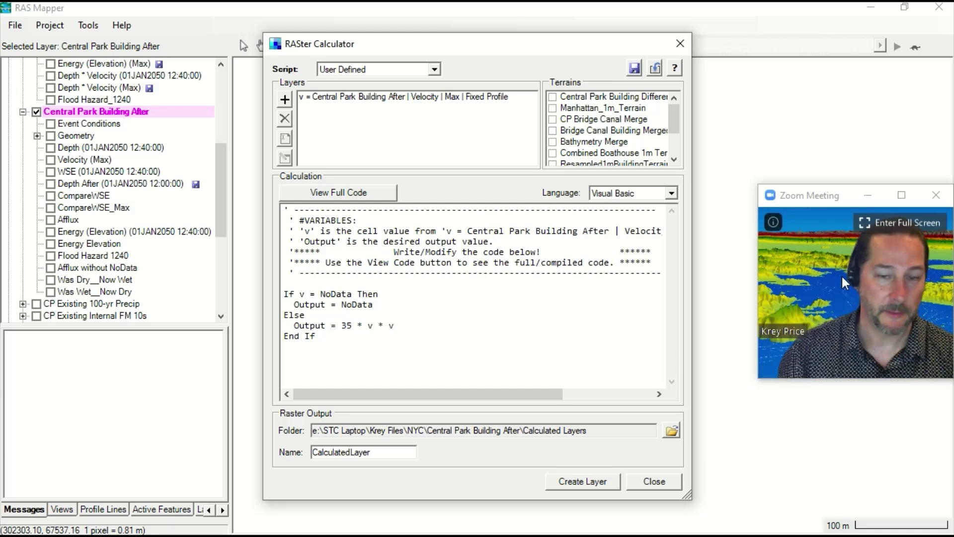
key("alt+Tab")
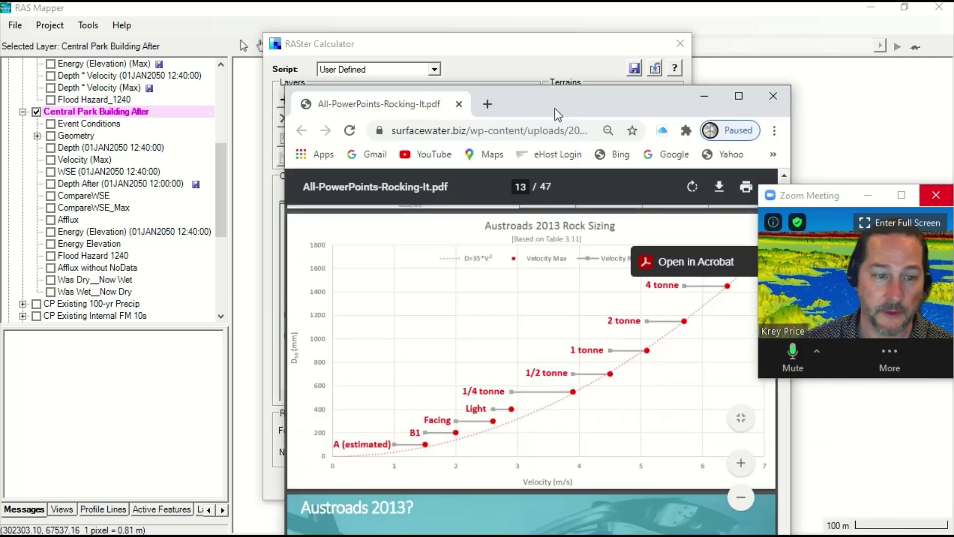
key("alt+Tab")
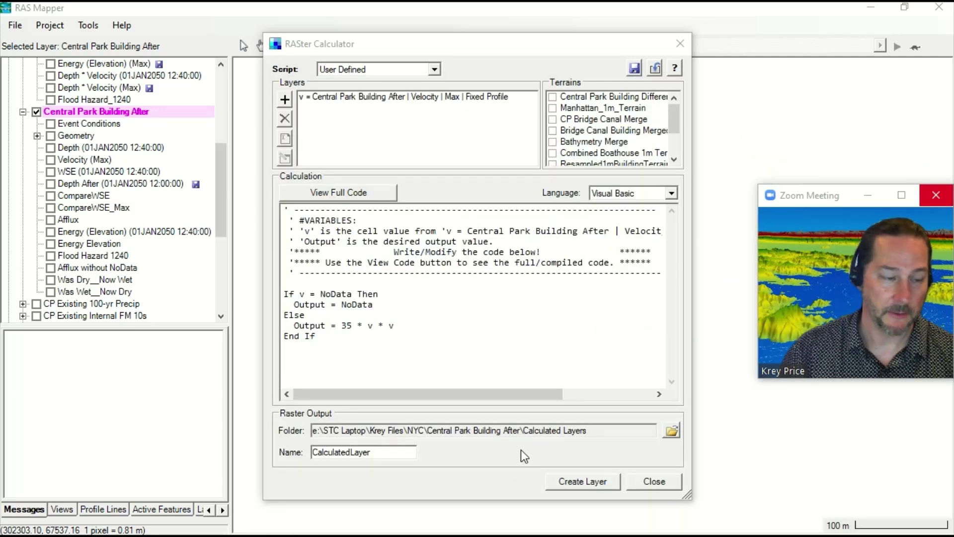
Name the calculated layer Austroads_Riprap, create it and redraw it on the map
double_click(374, 454)
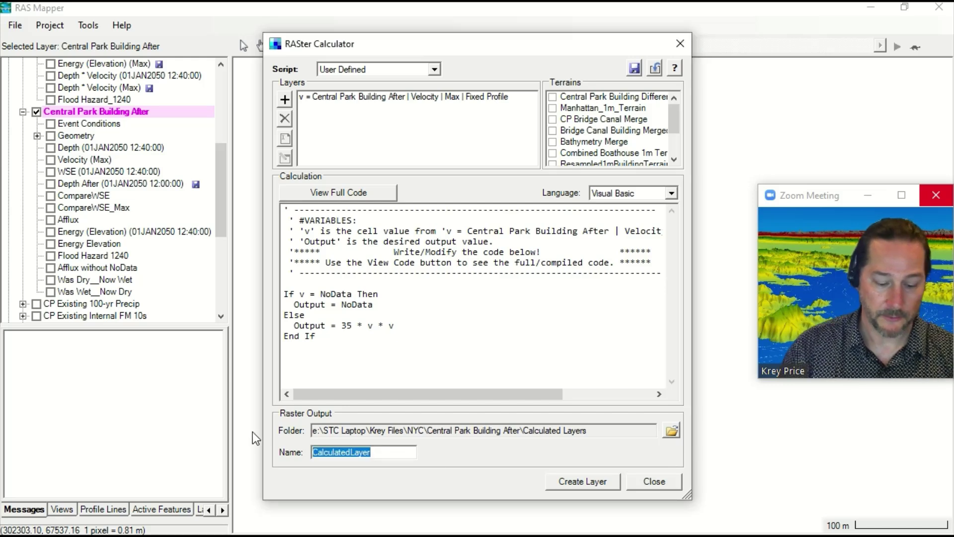
type("Austroads_Riprap")
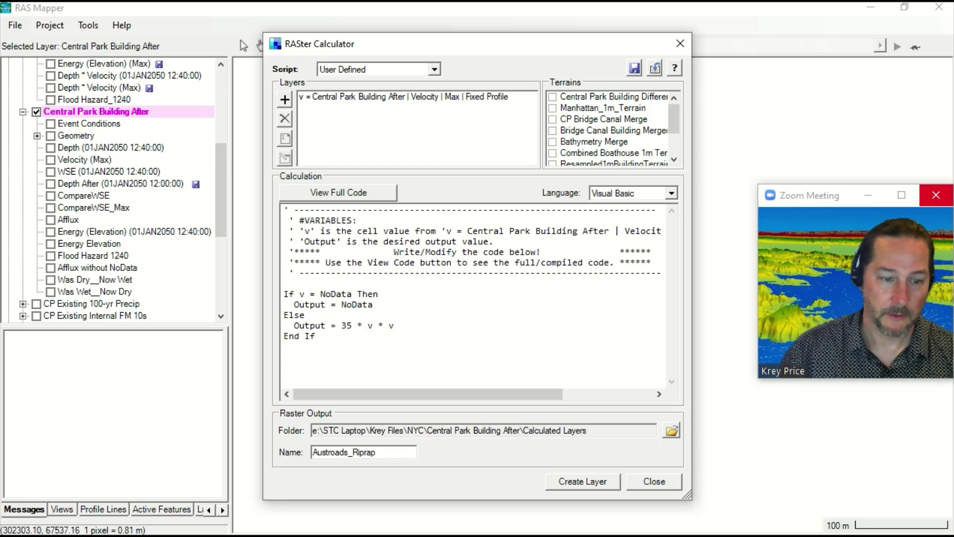
left_click(587, 482)
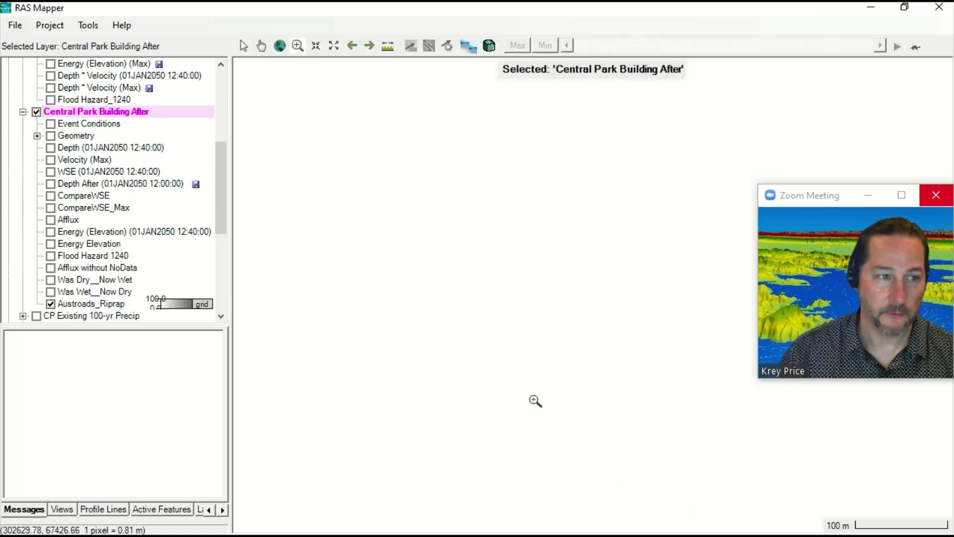
left_click(50, 304)
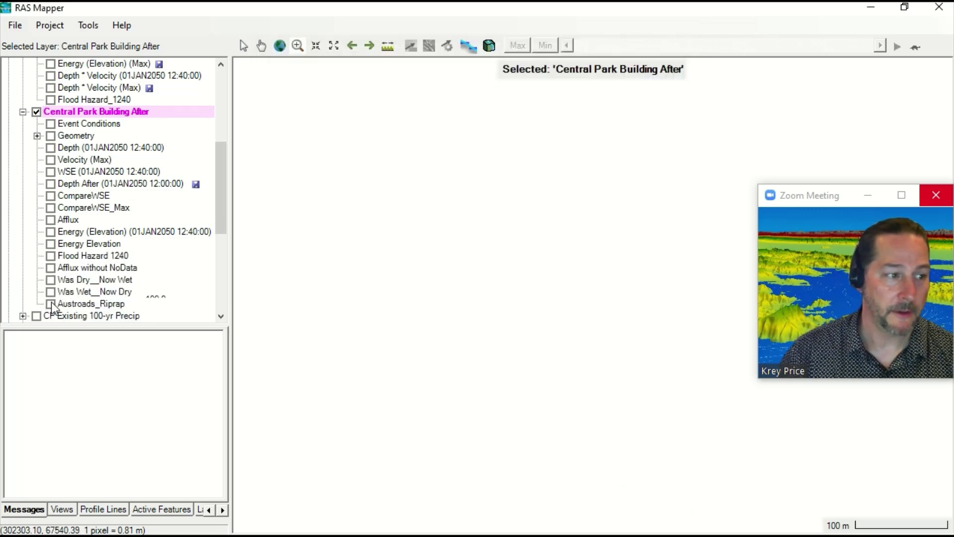
left_click(51, 303)
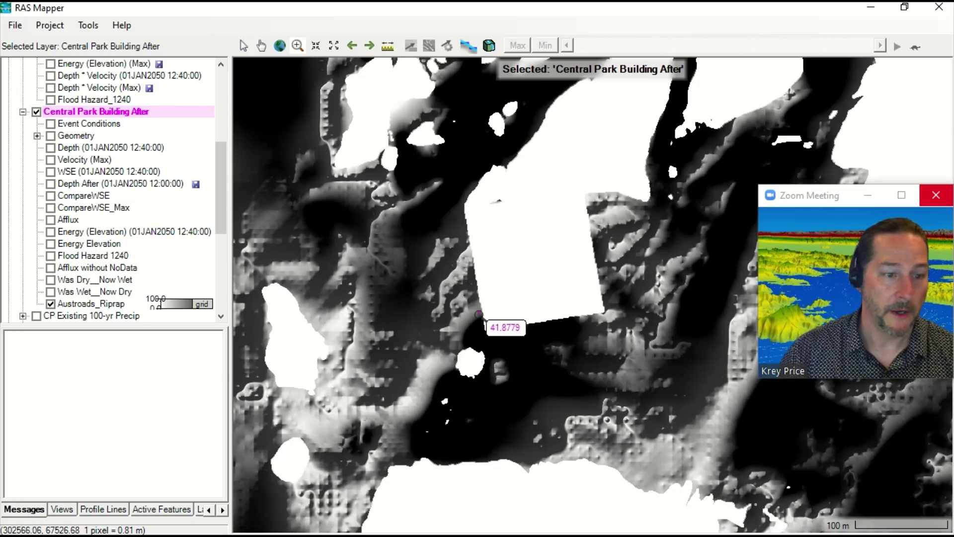
Style the Austroads_Riprap surface with the Rainbow color ramp and a maximum value of 1000
double_click(88, 303)
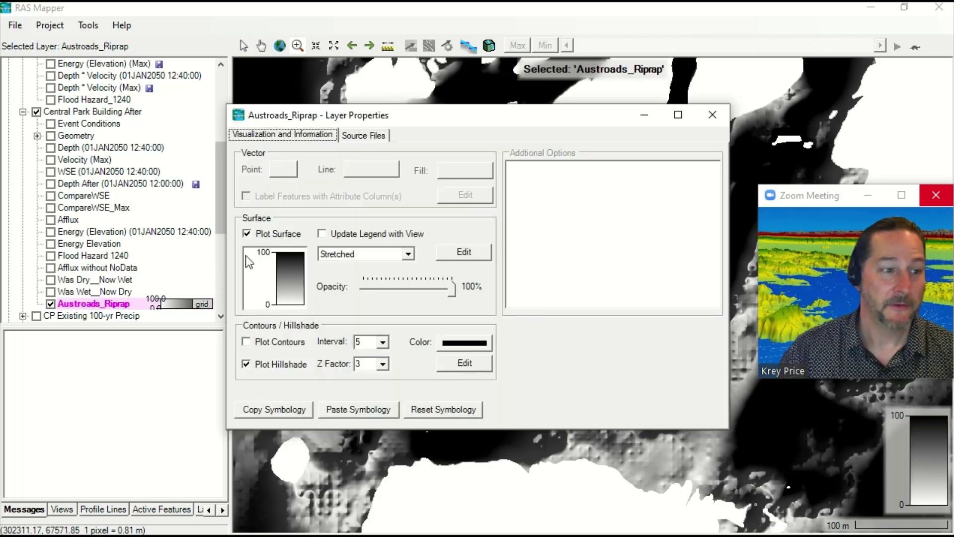
left_click(297, 289)
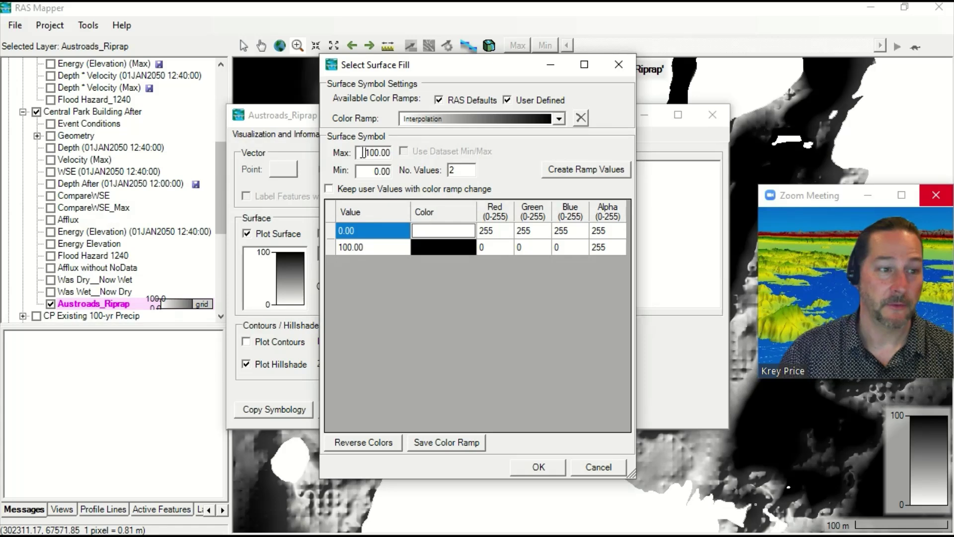
left_click(559, 119)
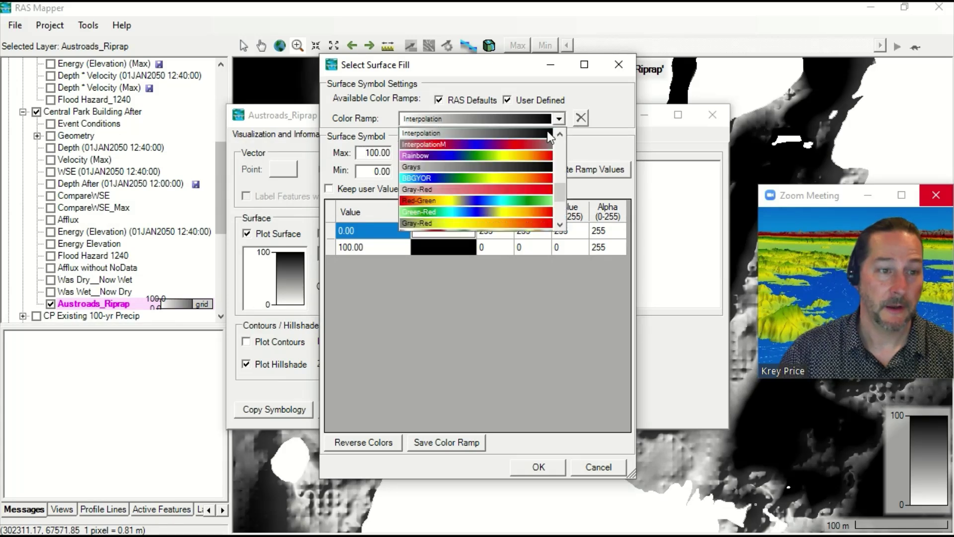
left_click(522, 157)
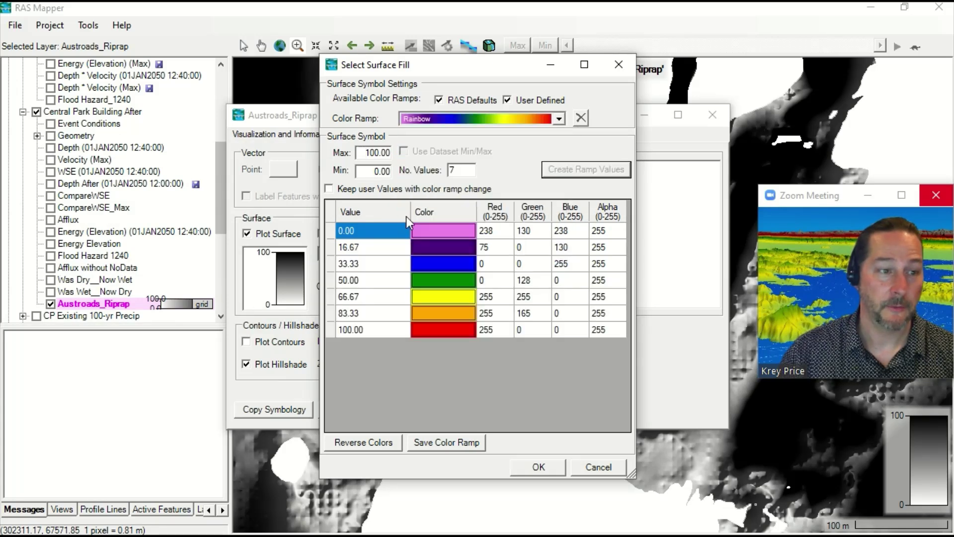
double_click(368, 153)
type("1000")
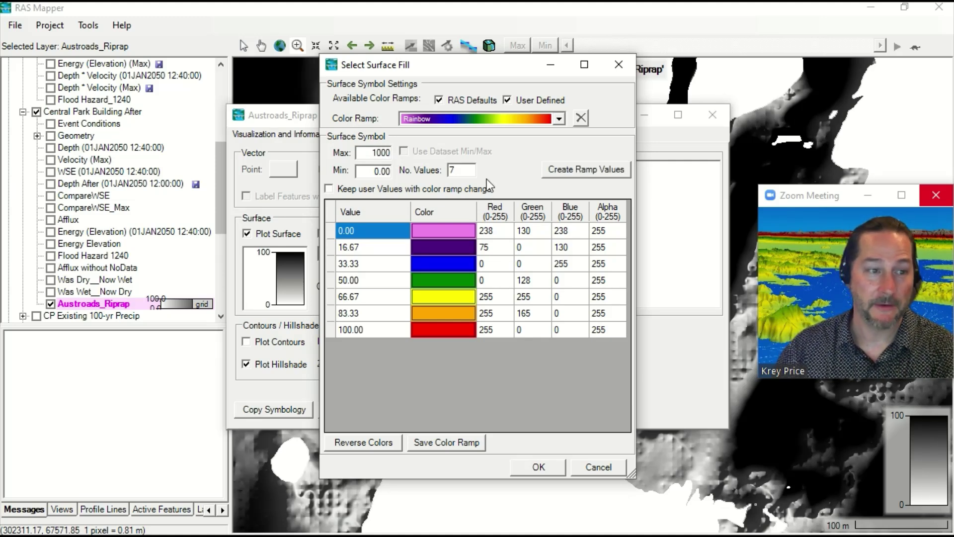
left_click(575, 169)
left_click(539, 467)
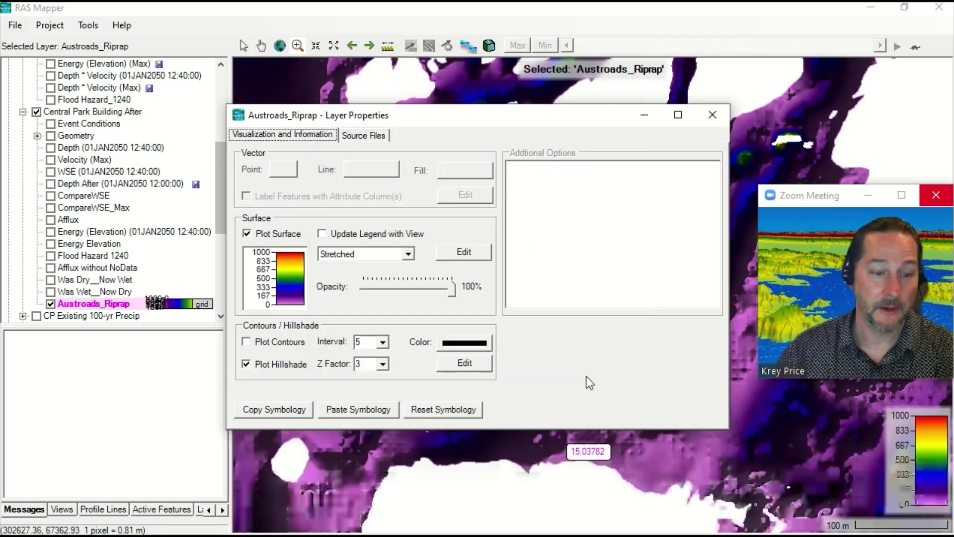
left_click(716, 115)
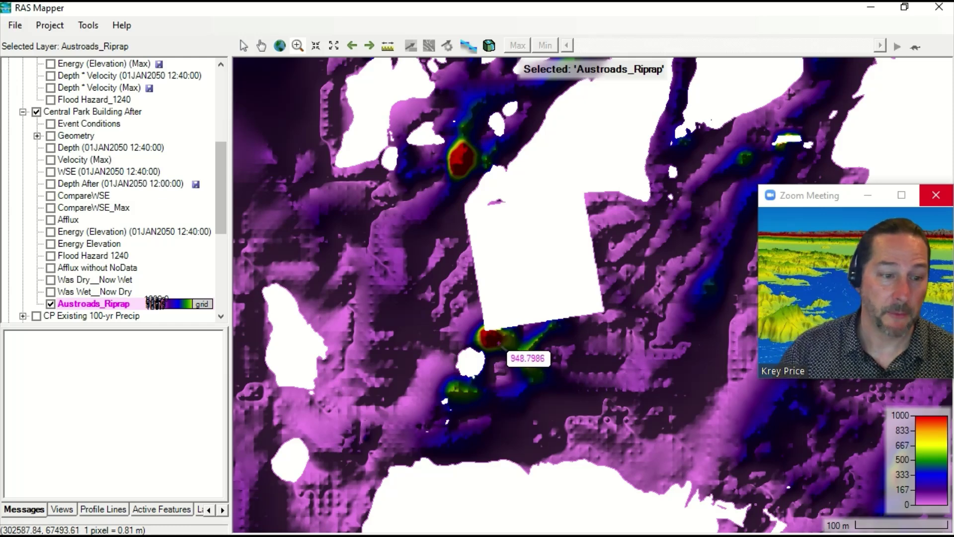
Switch to the Rocking It slides PDF in the browser, examine the critical shear stress versus rock size page, and return to RAS Mapper
scroll(491, 342, "up", 1)
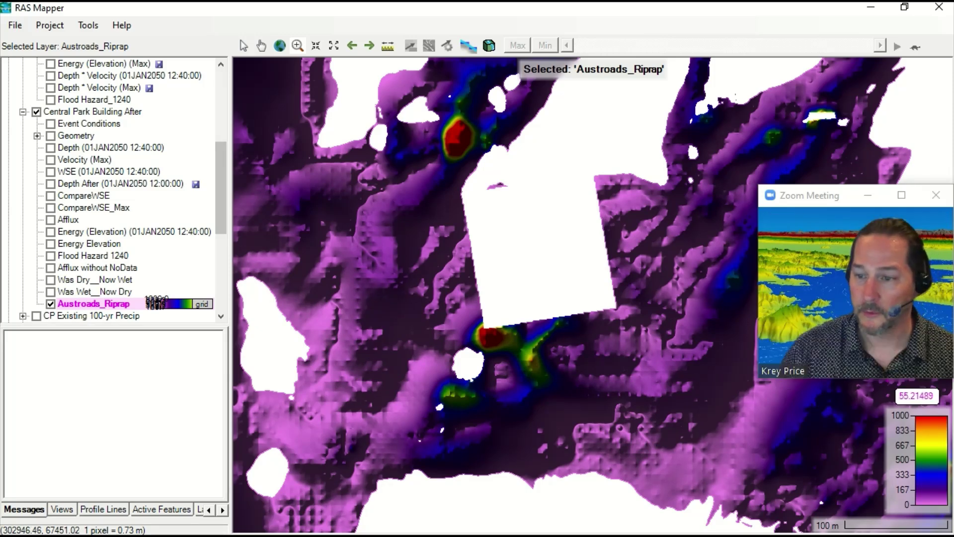
key("alt+Tab")
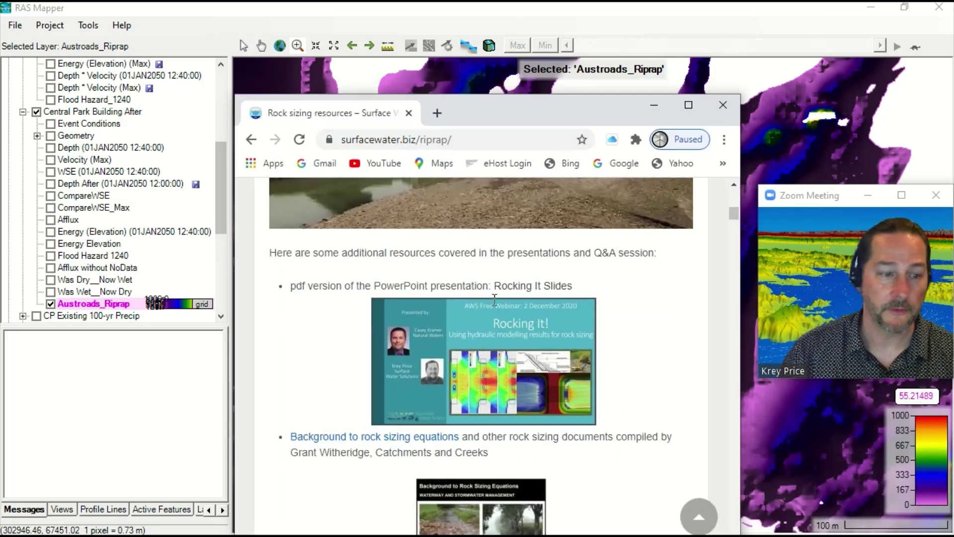
scroll(495, 325, "down", 2)
left_click(654, 105)
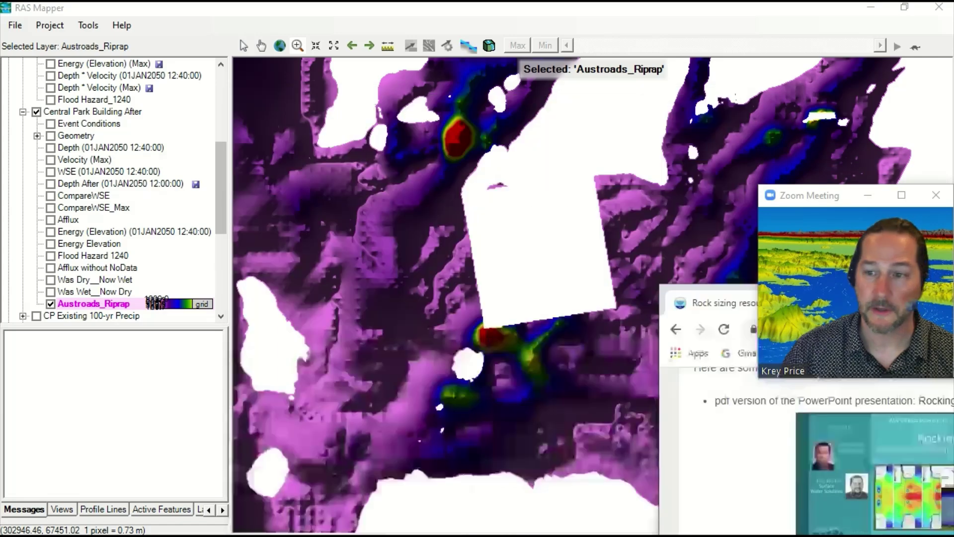
key("alt+Tab")
scroll(406, 374, "down", 20)
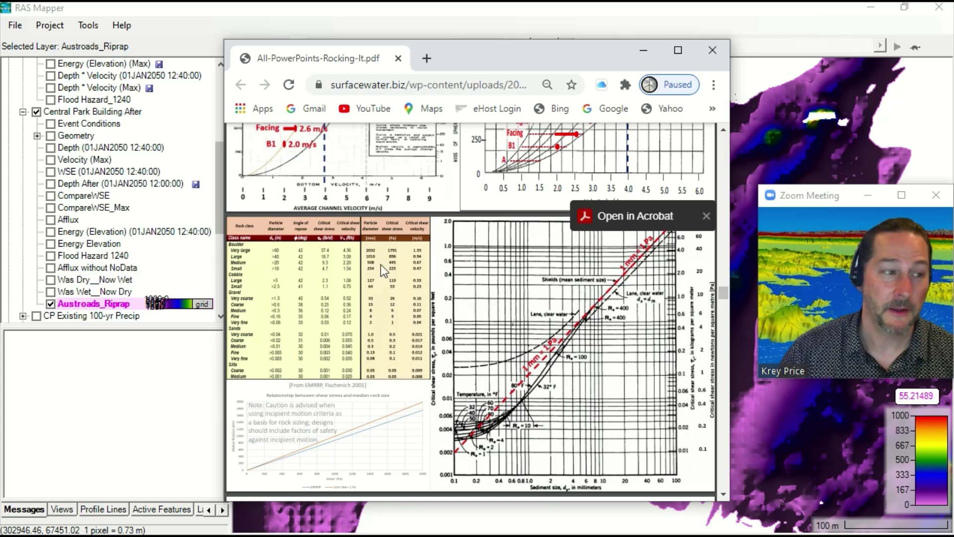
left_click(205, 20)
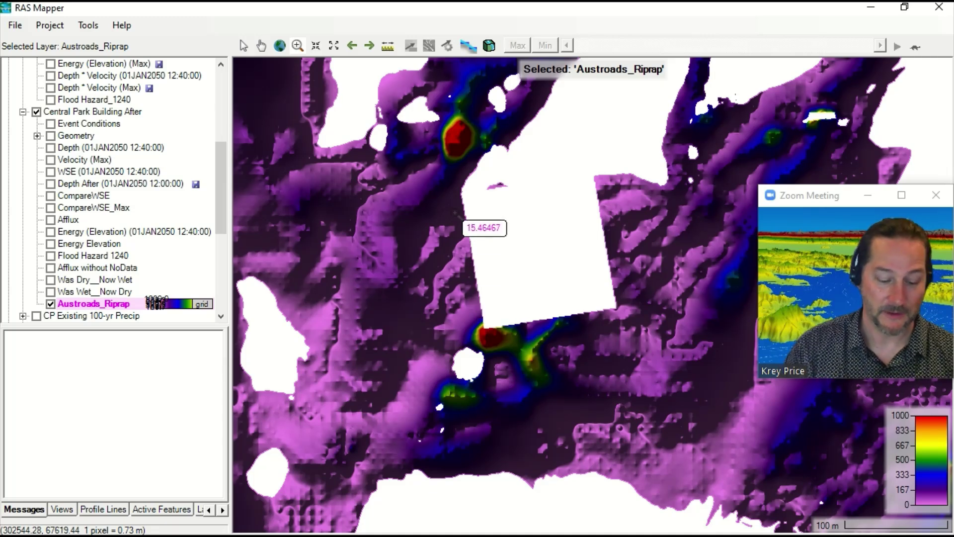
Add a Shear Stress results map for the Maximum profile to Central Park Building After, generated as a raster for the current view
right_click(100, 112)
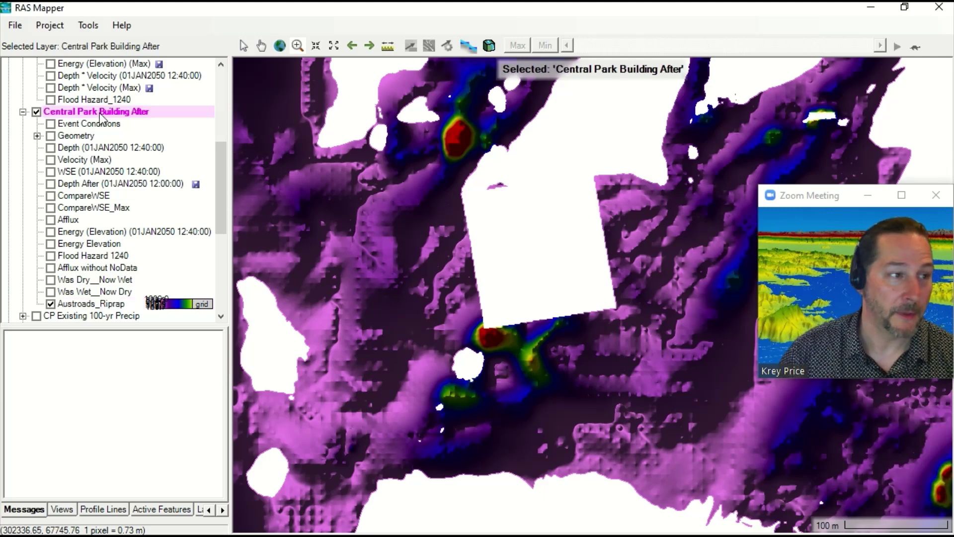
left_click(157, 235)
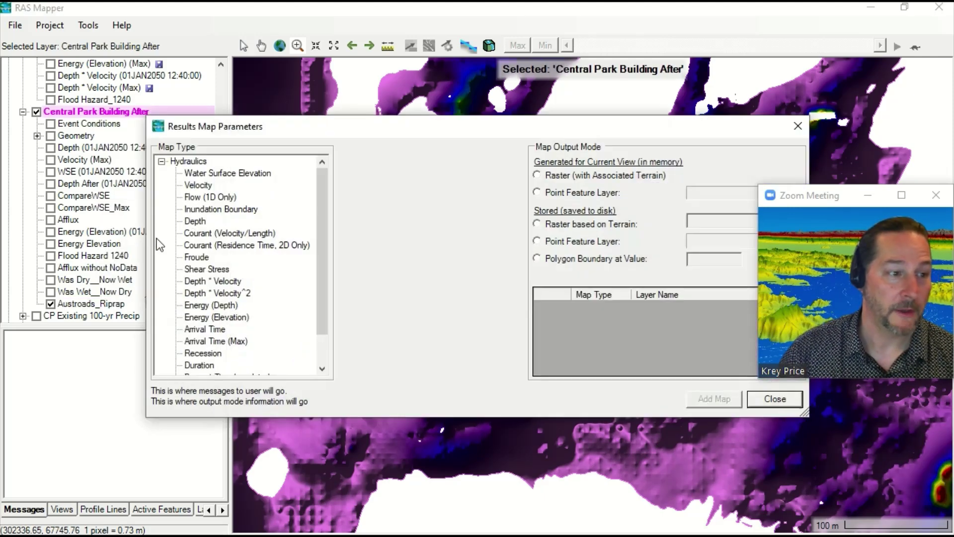
left_click(206, 270)
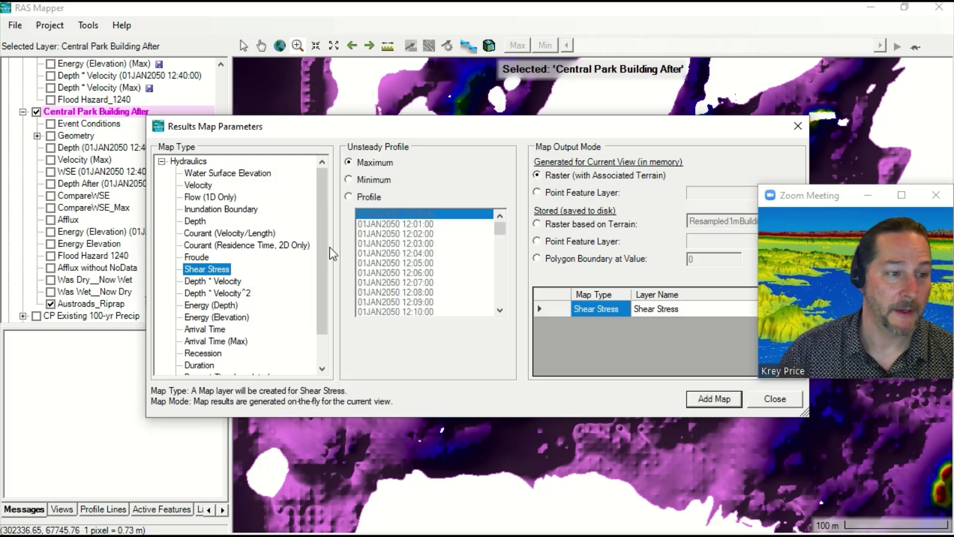
left_click(698, 399)
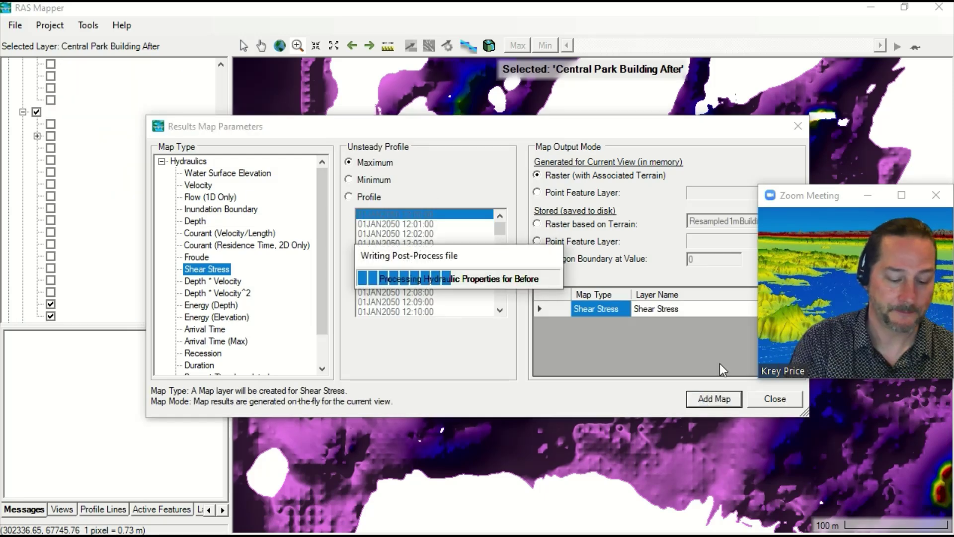
left_click(775, 400)
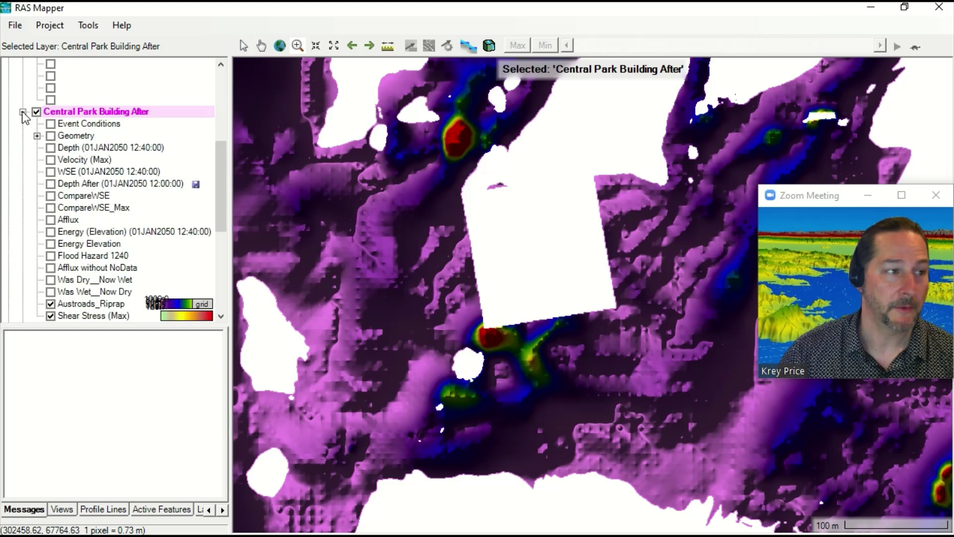
Hide Austroads_Riprap and restyle the Shear Stress (Max) surface with a maximum value of 1000, regenerating the color ramp values
left_click(50, 303)
left_click(70, 317)
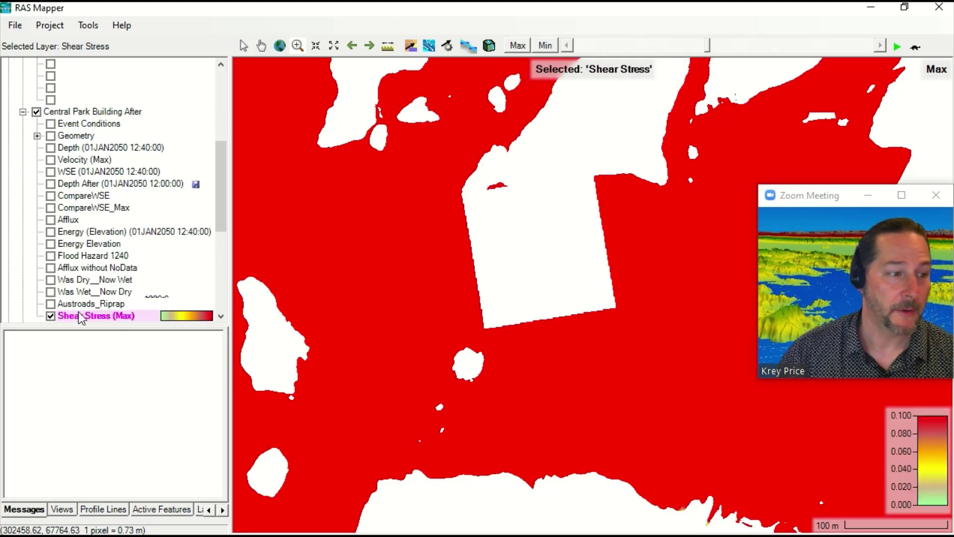
double_click(78, 315)
left_click(293, 276)
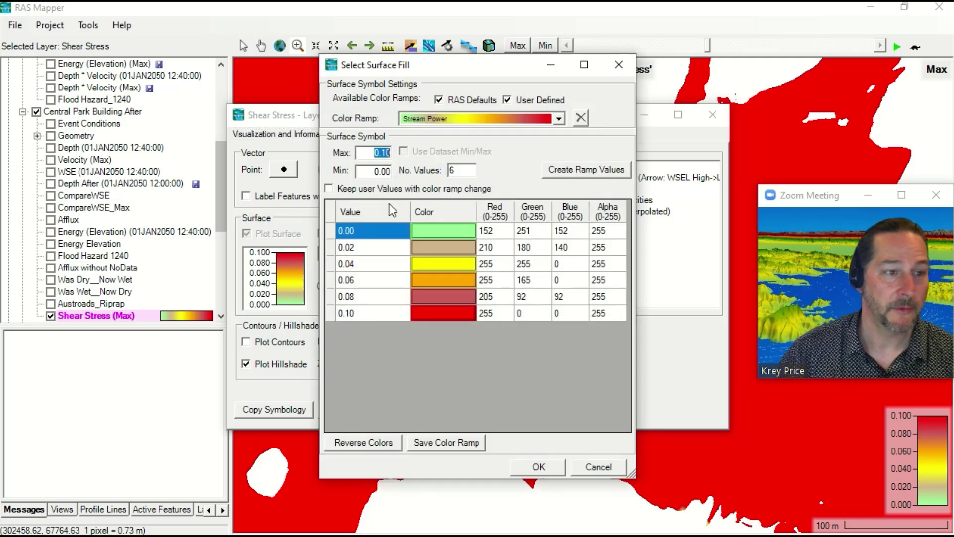
type("10")
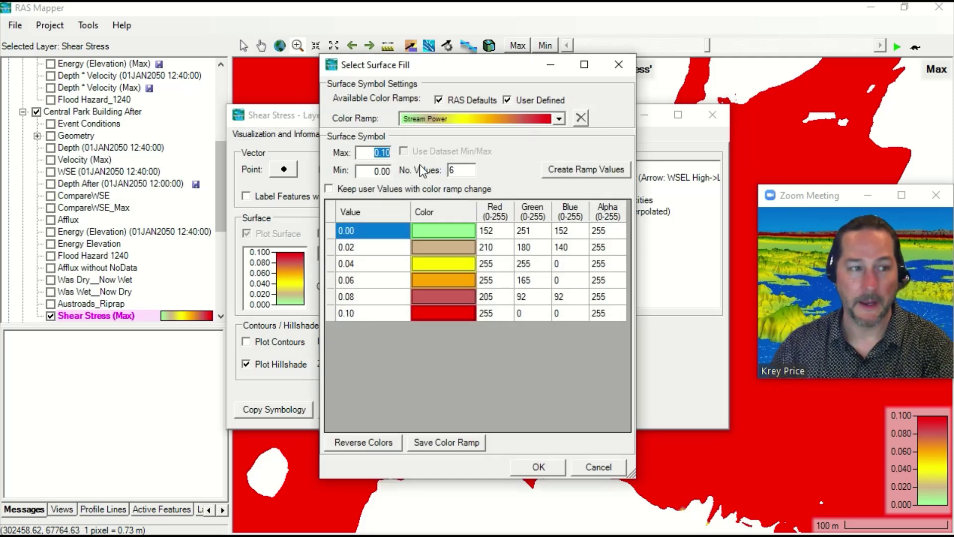
type("00")
left_click(572, 171)
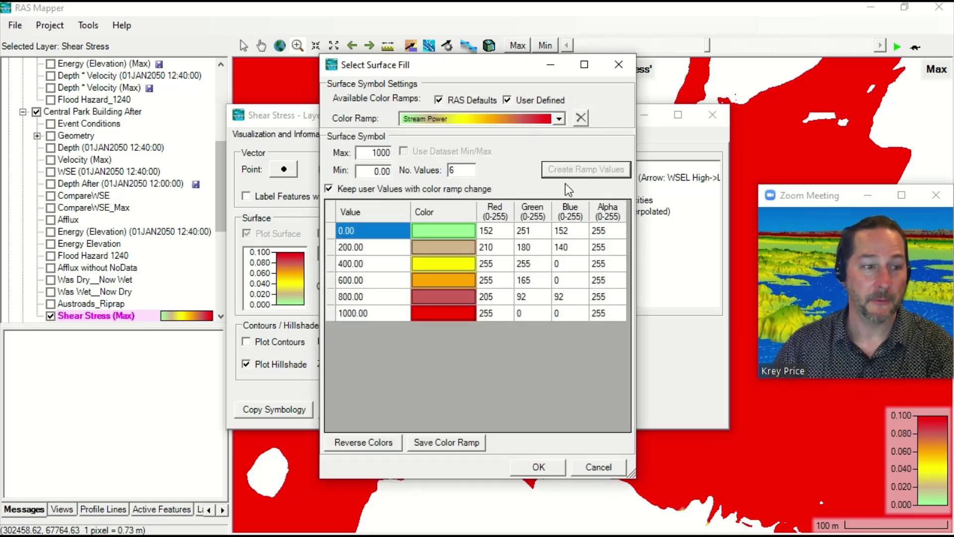
left_click(537, 465)
left_click(711, 114)
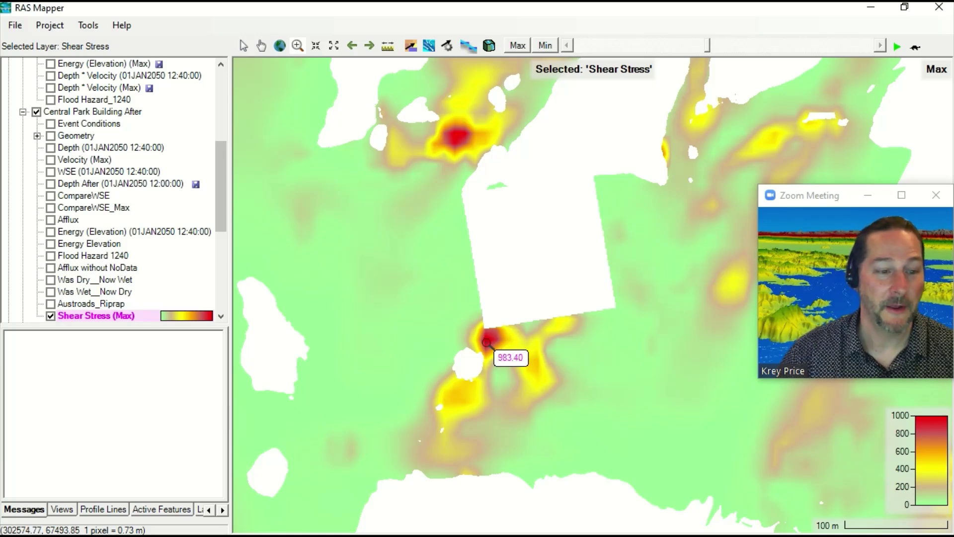
Show the Austroads_Riprap layer on the map in place of Shear Stress (Max) and make it the selected layer
left_click(50, 304)
left_click(50, 316)
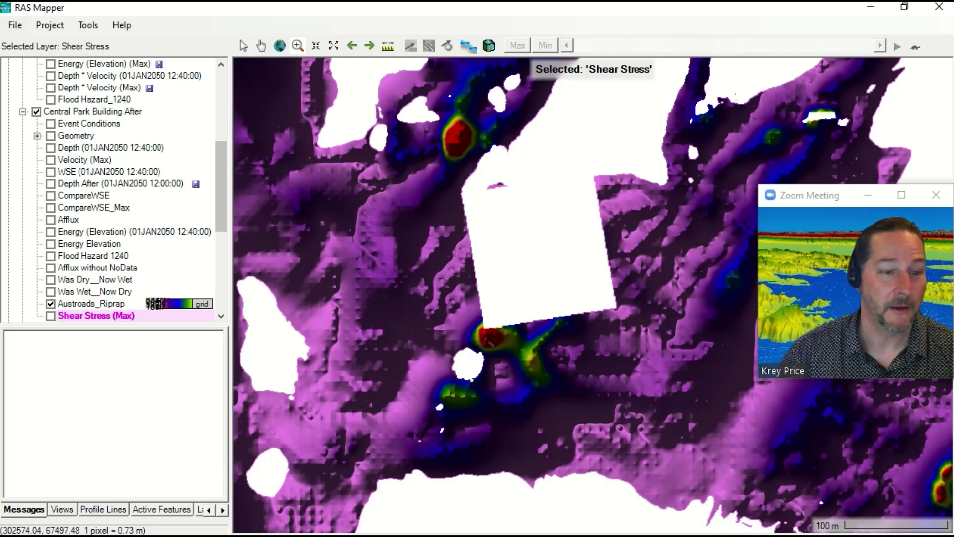
left_click(69, 304)
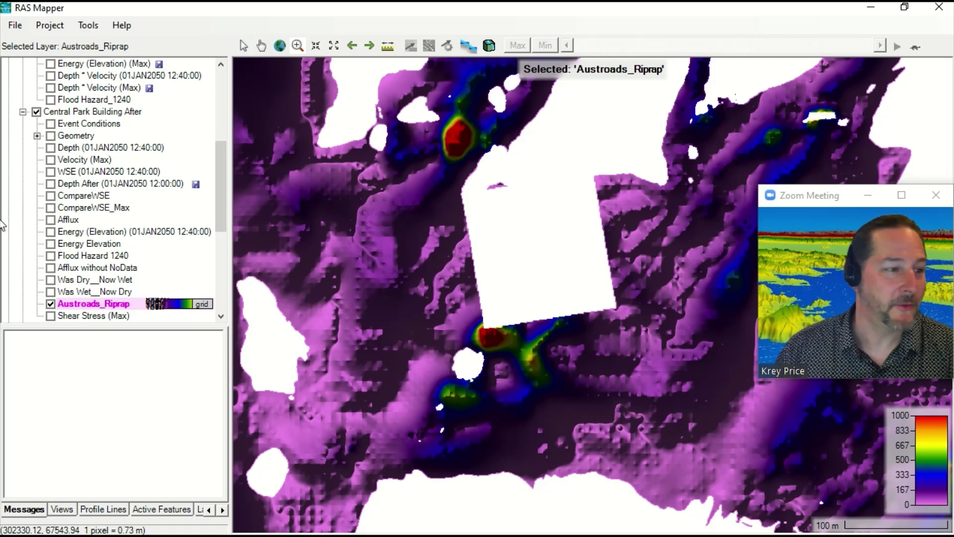
Turn off Austroads_Riprap, collapse Central Park Building After, and display the Depth map of Central Park Building Before
scroll(50, 169, "up", 6)
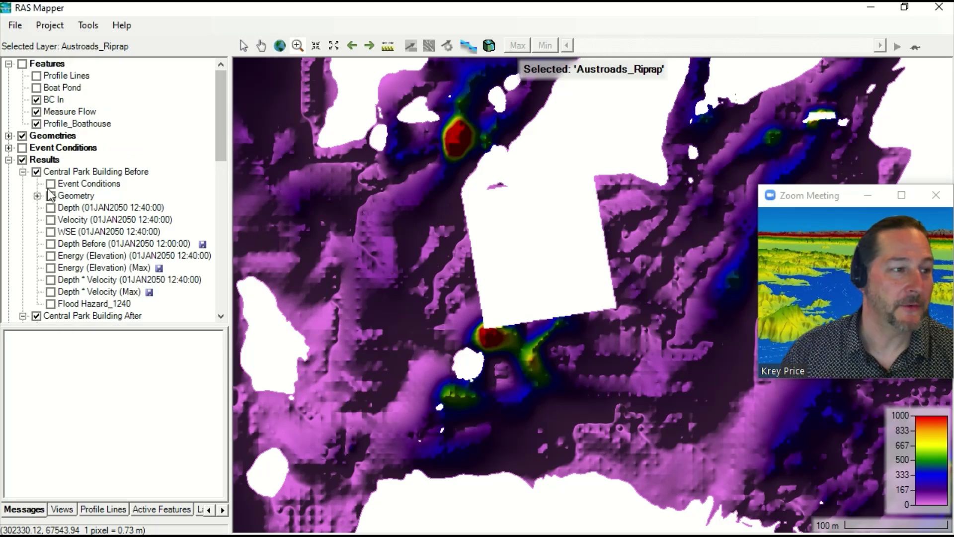
left_click(23, 172)
left_click(23, 184)
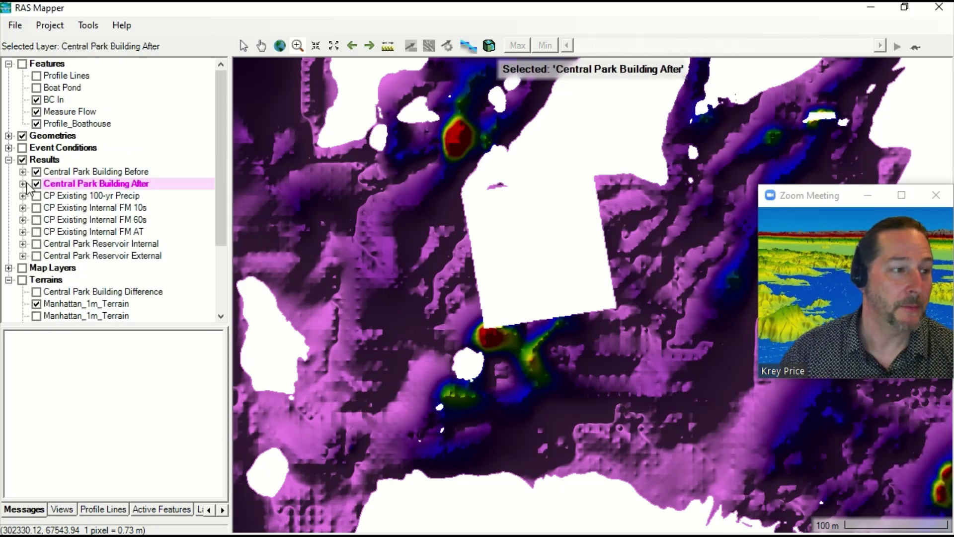
left_click(23, 184)
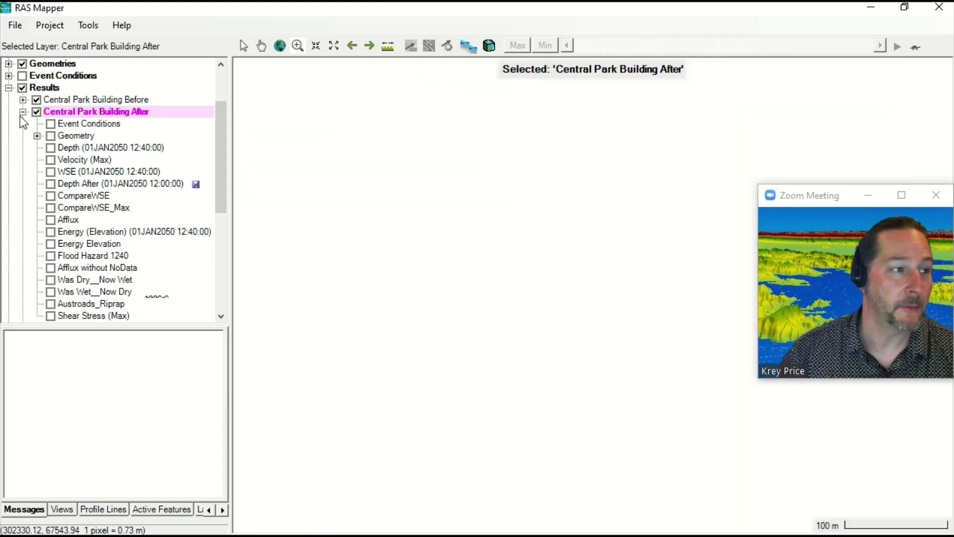
left_click(23, 111)
left_click(23, 99)
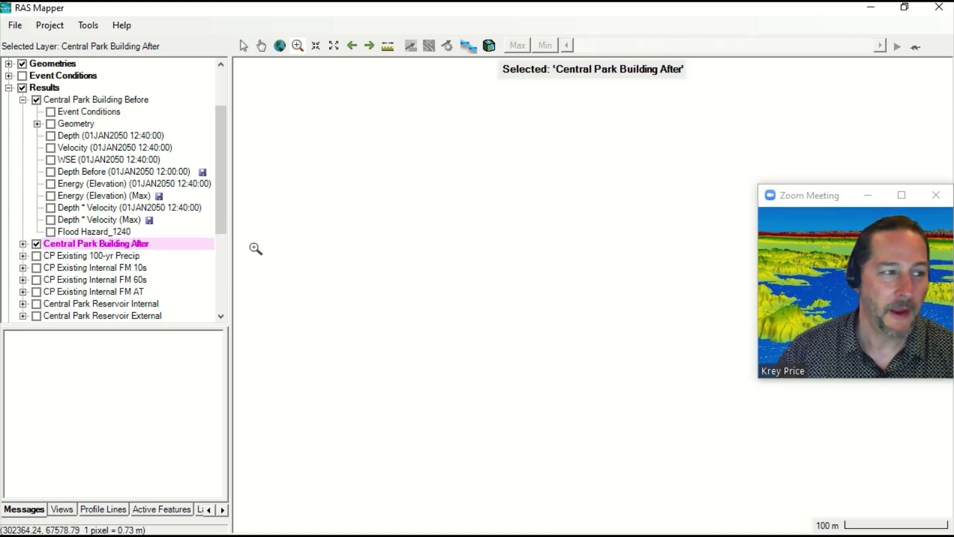
left_click(52, 136)
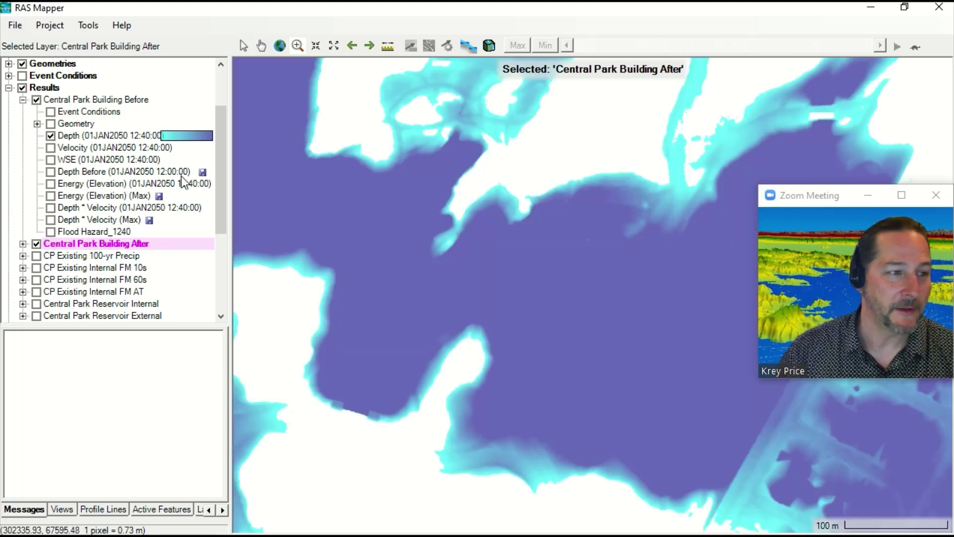
Turn on the Terrains group beneath the results and make the Central Park Building Before Depth map the selected layer
left_click_drag(224, 192, 198, 303)
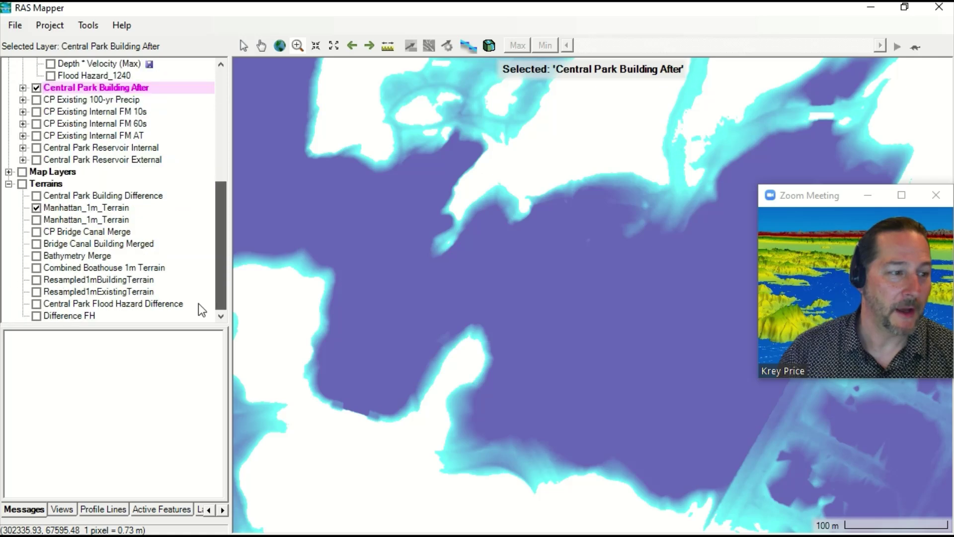
left_click(23, 185)
left_click_drag(224, 273, 223, 207)
left_click(72, 122)
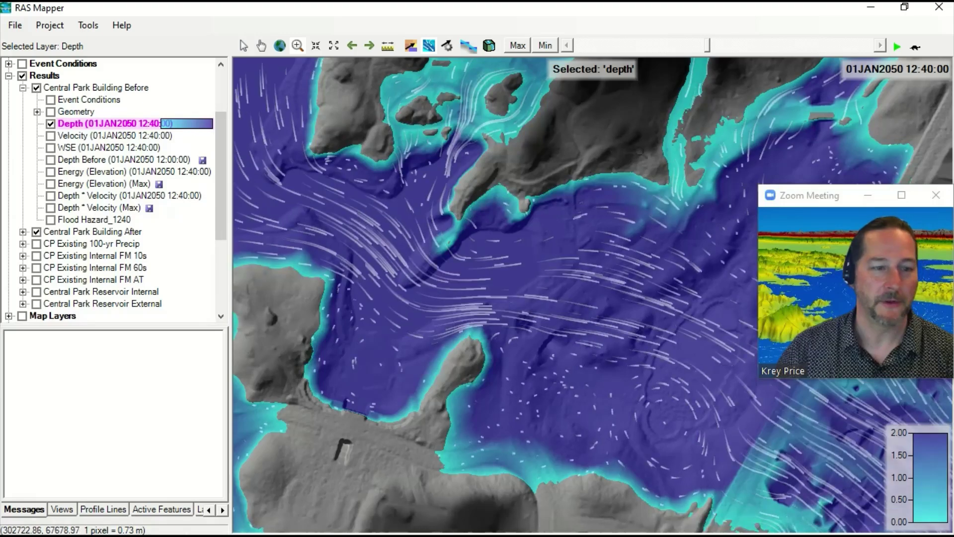